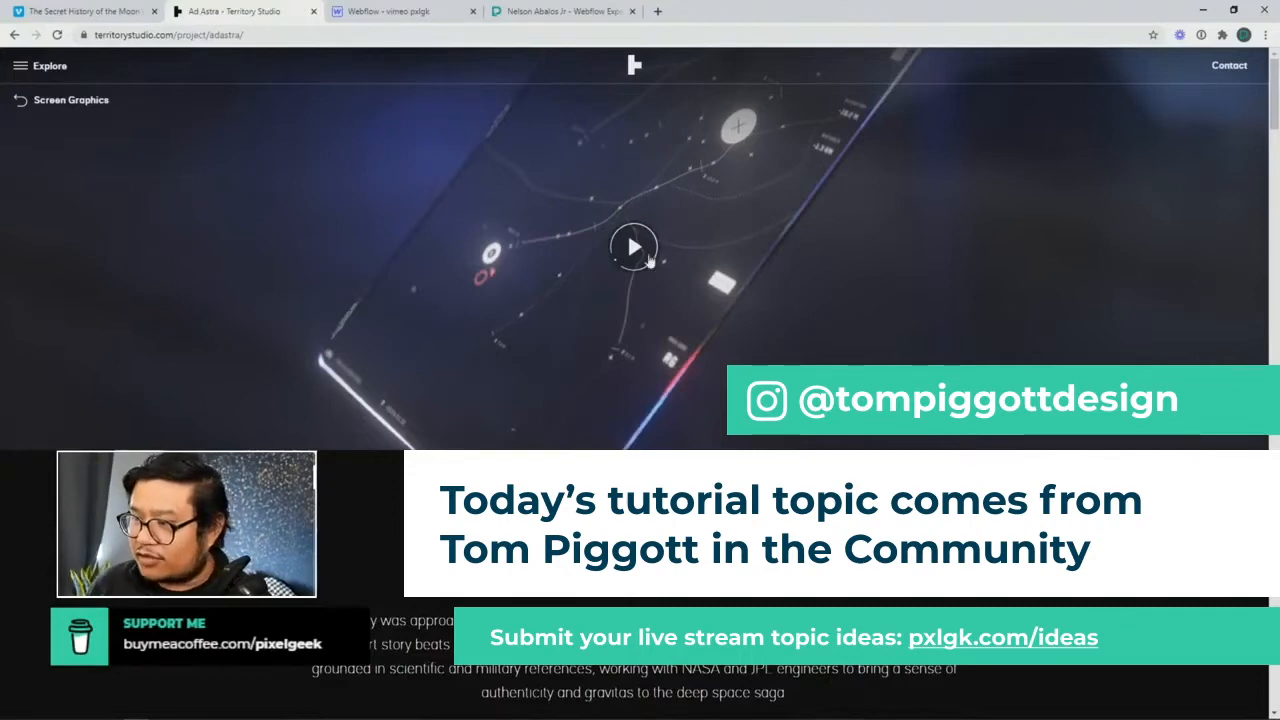
Step: Examine how the Ad Astra project page opens its reel in a video overlay, playing, pausing and reloading it
{"action": "left_click", "coordinate": [636, 257]}
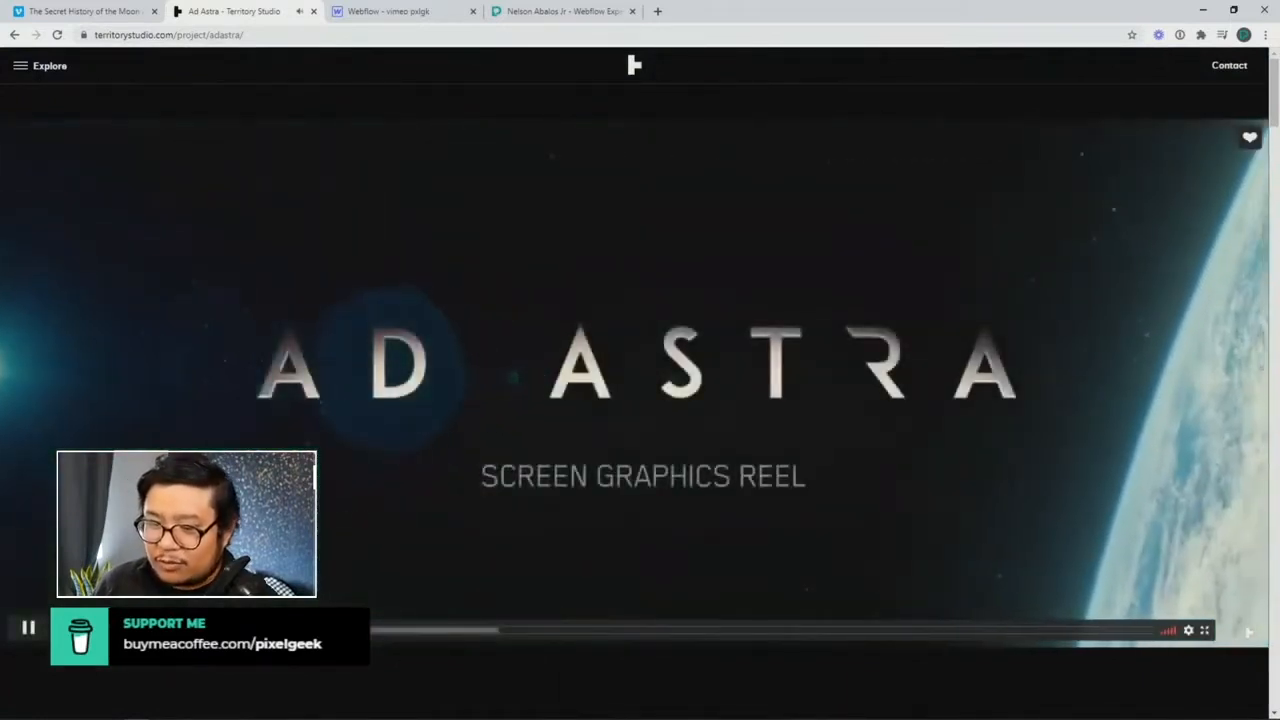
{"action": "left_click", "coordinate": [29, 634]}
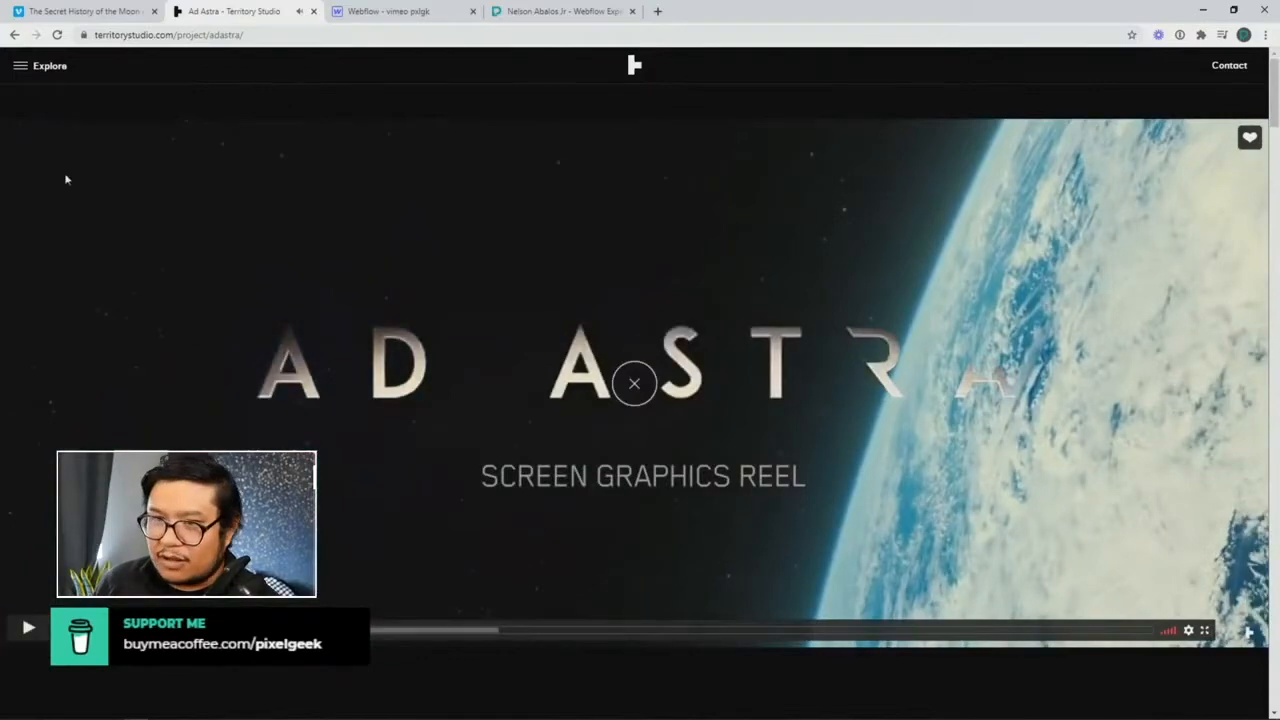
{"action": "left_click", "coordinate": [57, 36]}
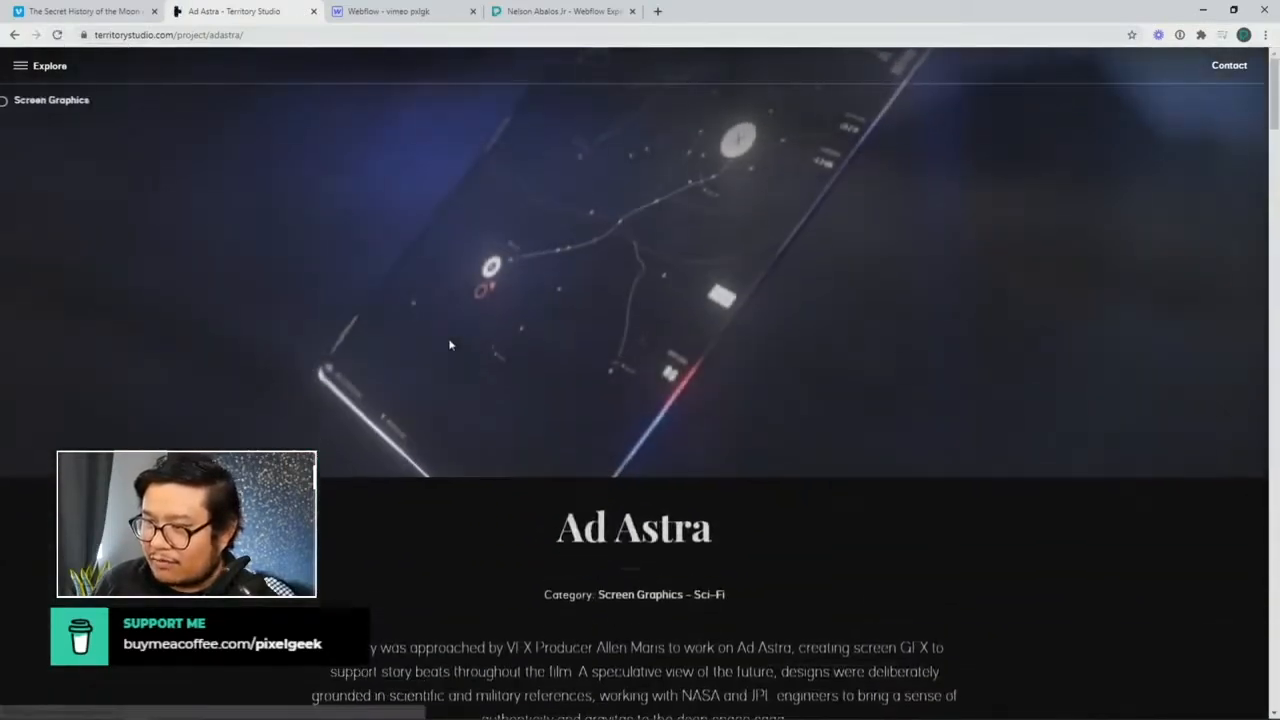
{"action": "left_click", "coordinate": [634, 250]}
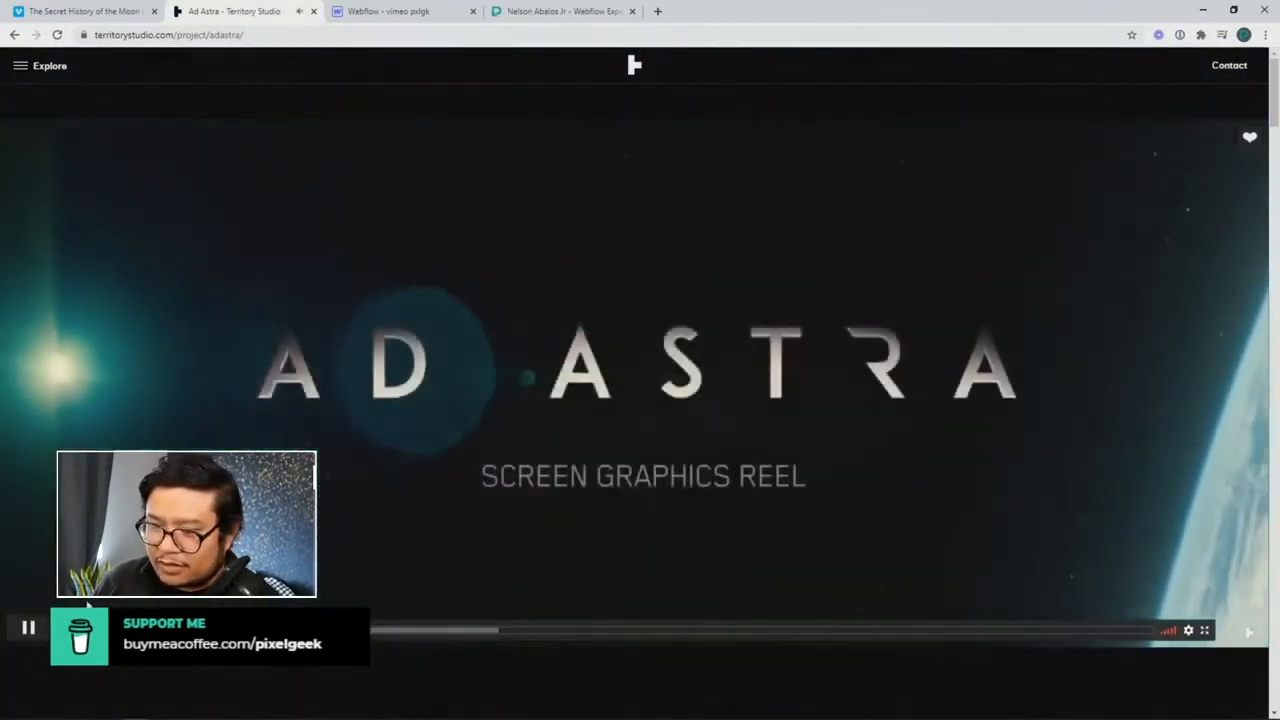
{"action": "left_click", "coordinate": [26, 632]}
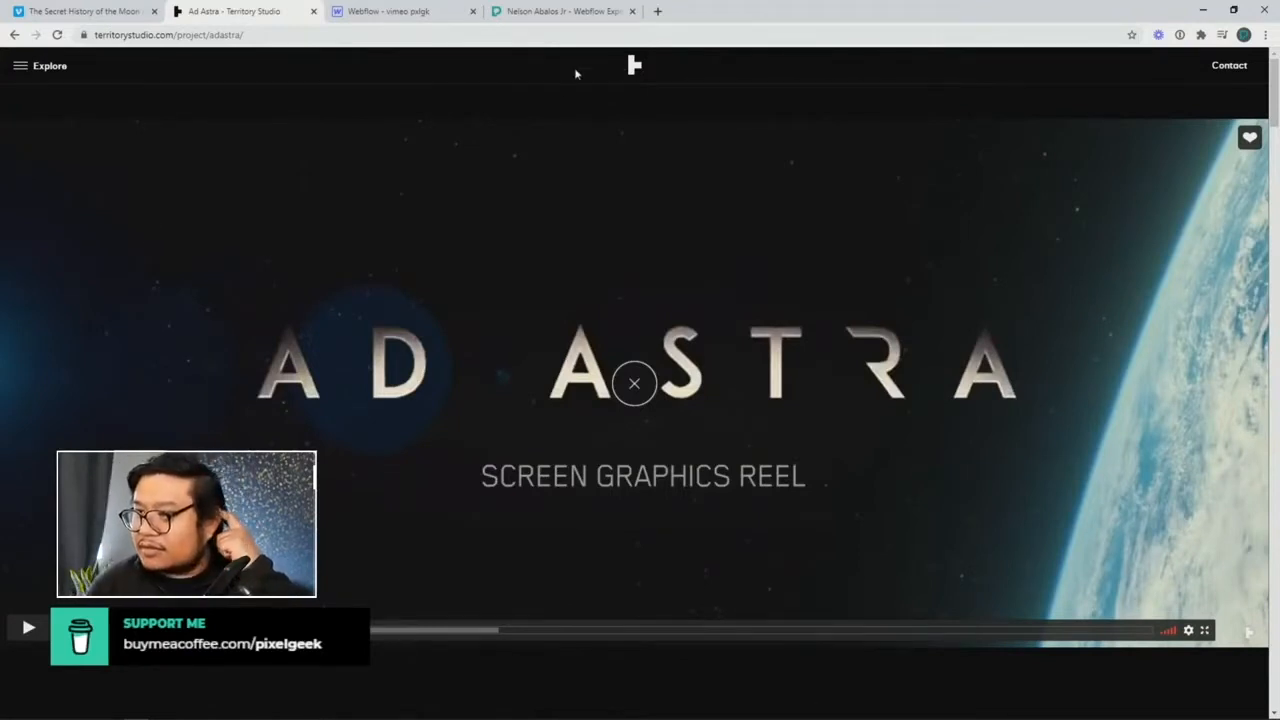
{"action": "left_click", "coordinate": [633, 12]}
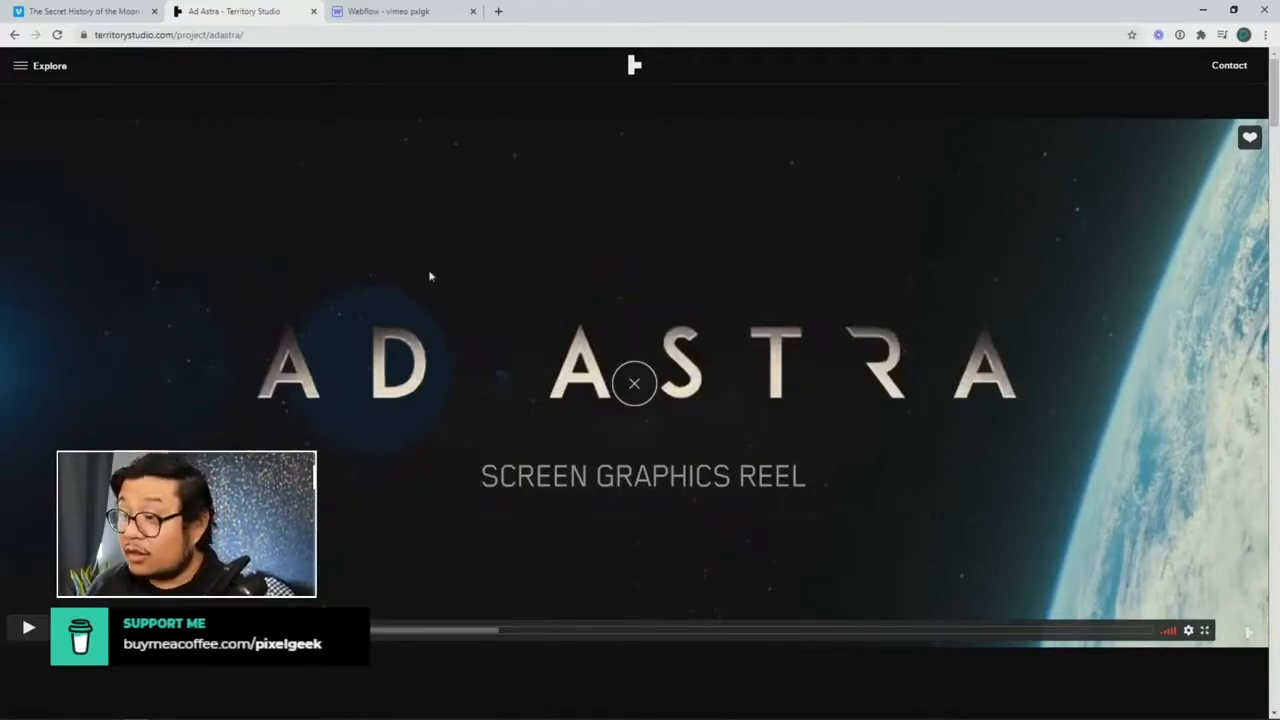
{"action": "left_click", "coordinate": [57, 34]}
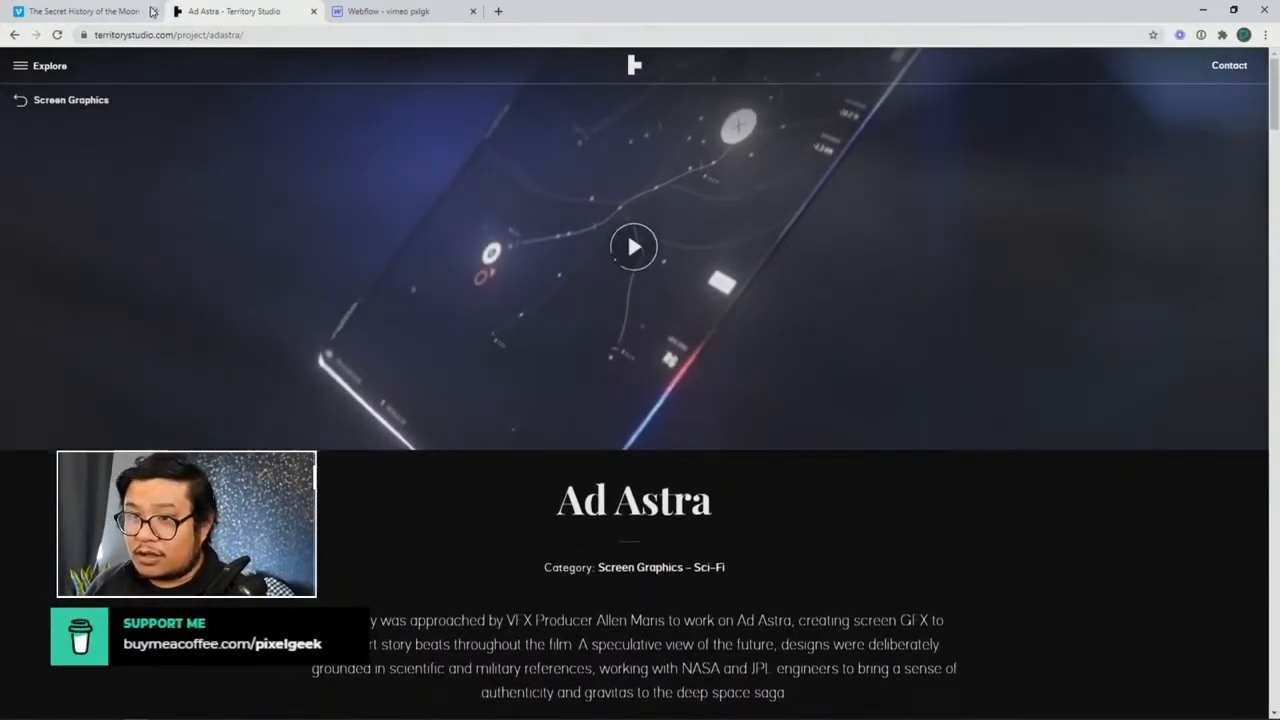
Step: Copy the share link of the Vimeo video "The Secret History of the Moon"
{"action": "left_click", "coordinate": [100, 12]}
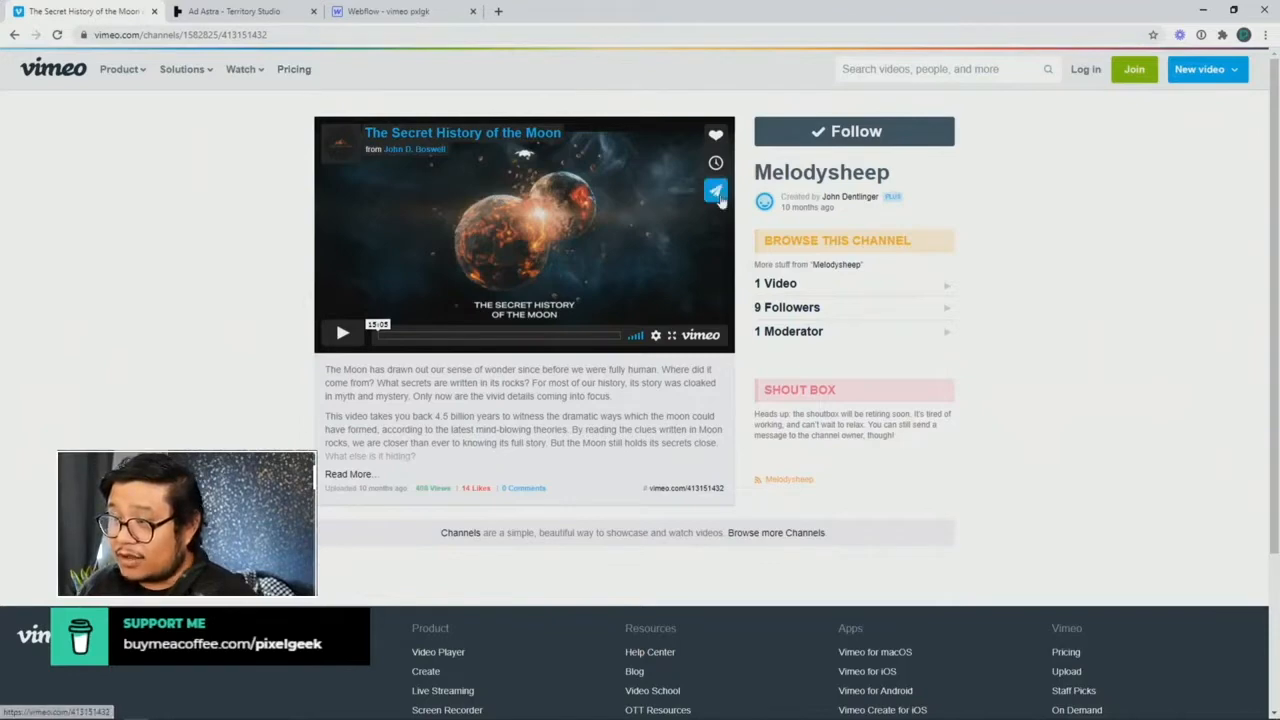
{"action": "left_click", "coordinate": [716, 192]}
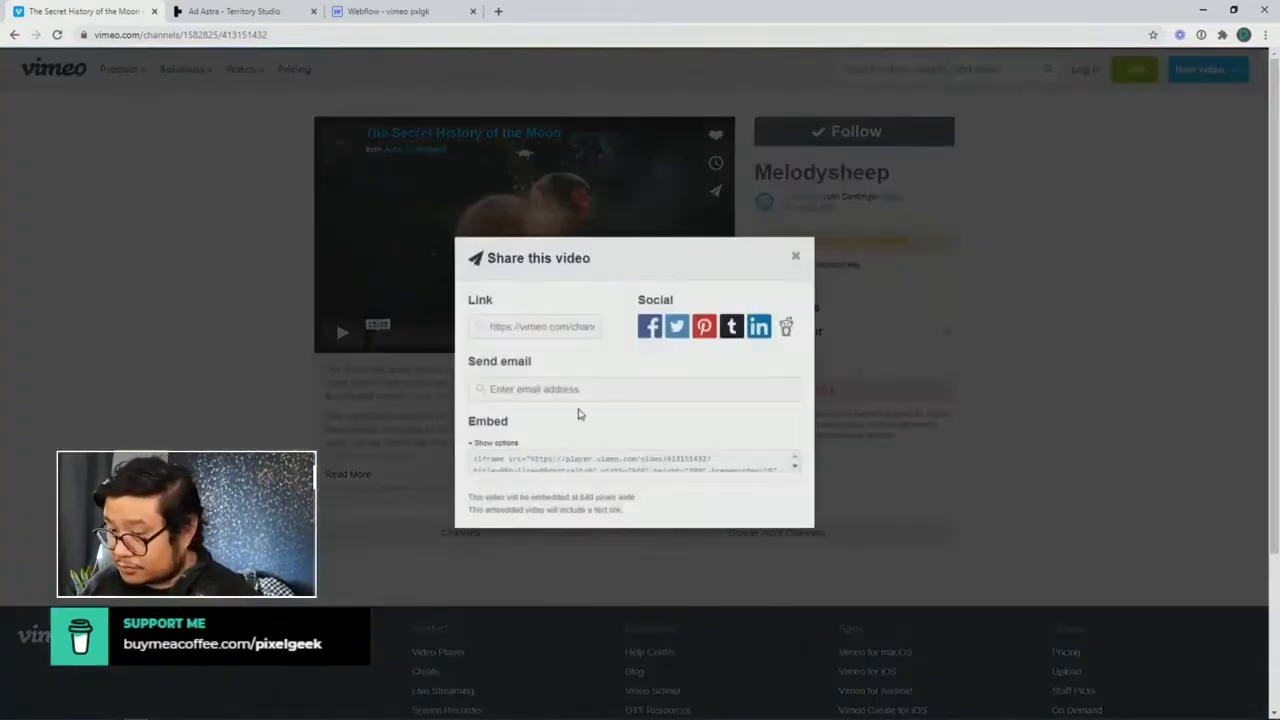
{"action": "left_click", "coordinate": [540, 332]}
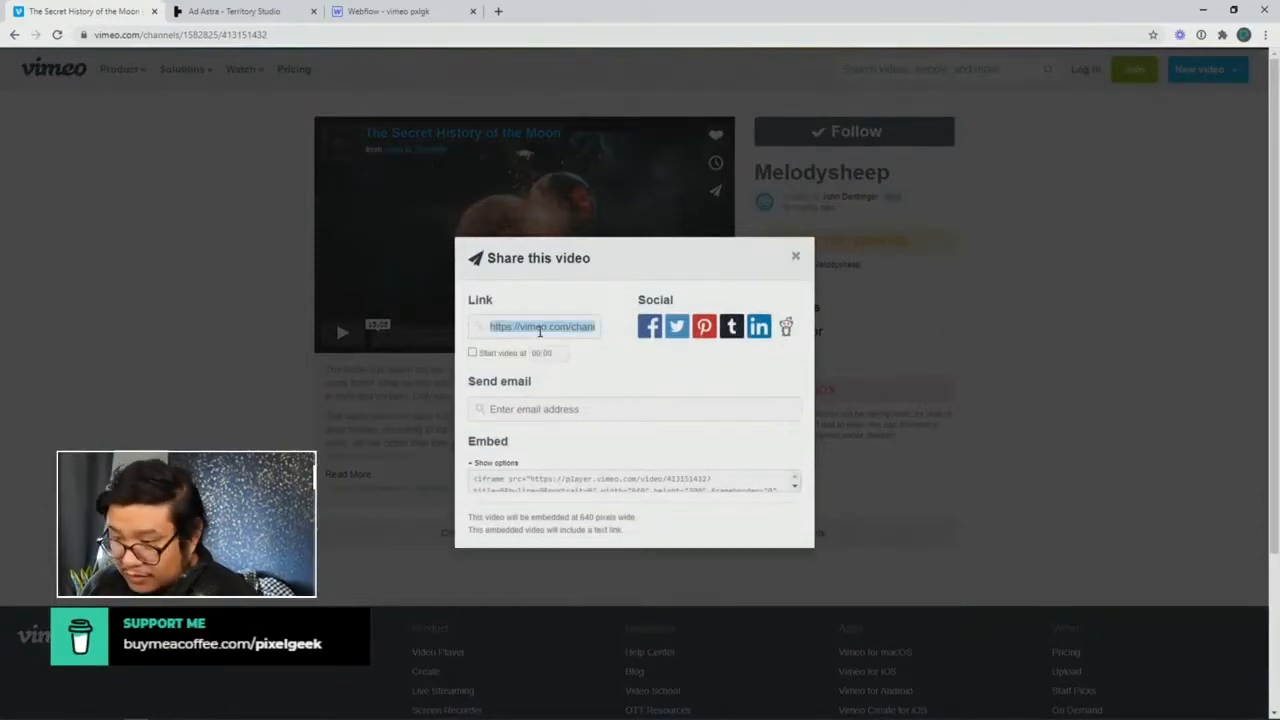
Step: Switch to the Webflow project and add a Section element to the empty page body
{"action": "left_click", "coordinate": [370, 14]}
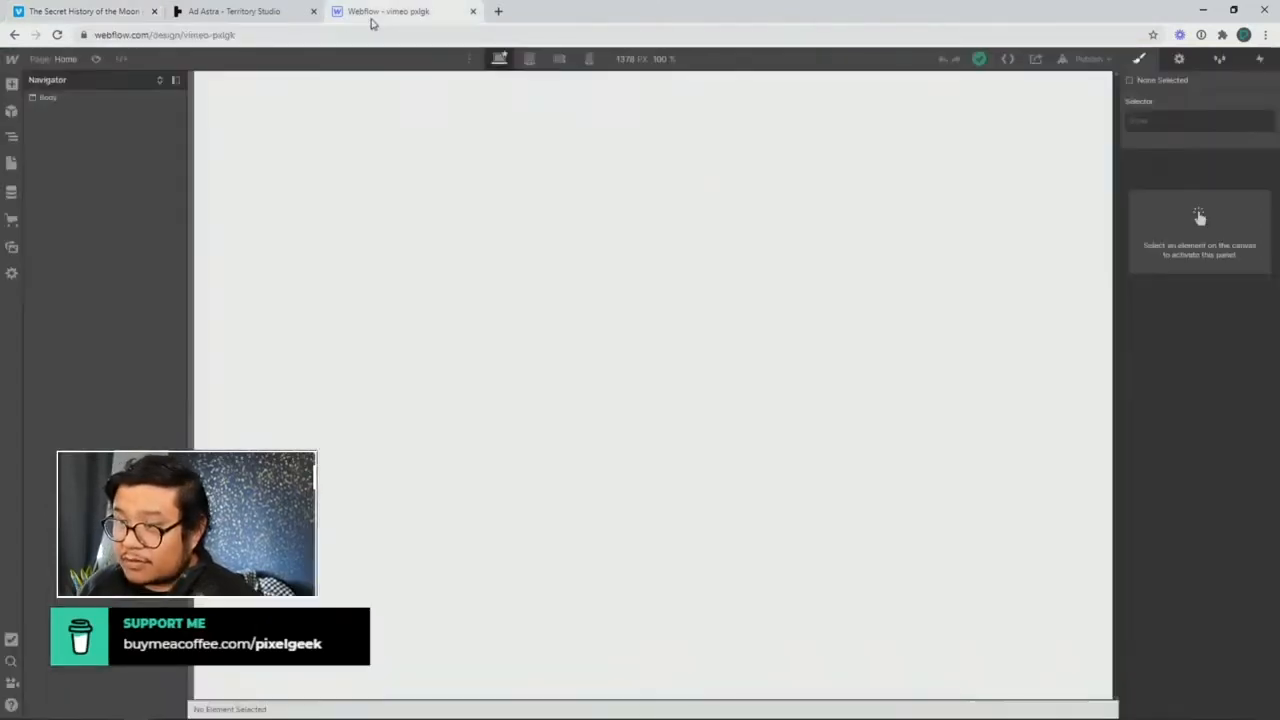
{"action": "left_click", "coordinate": [392, 202]}
{"action": "key", "text": "a"}
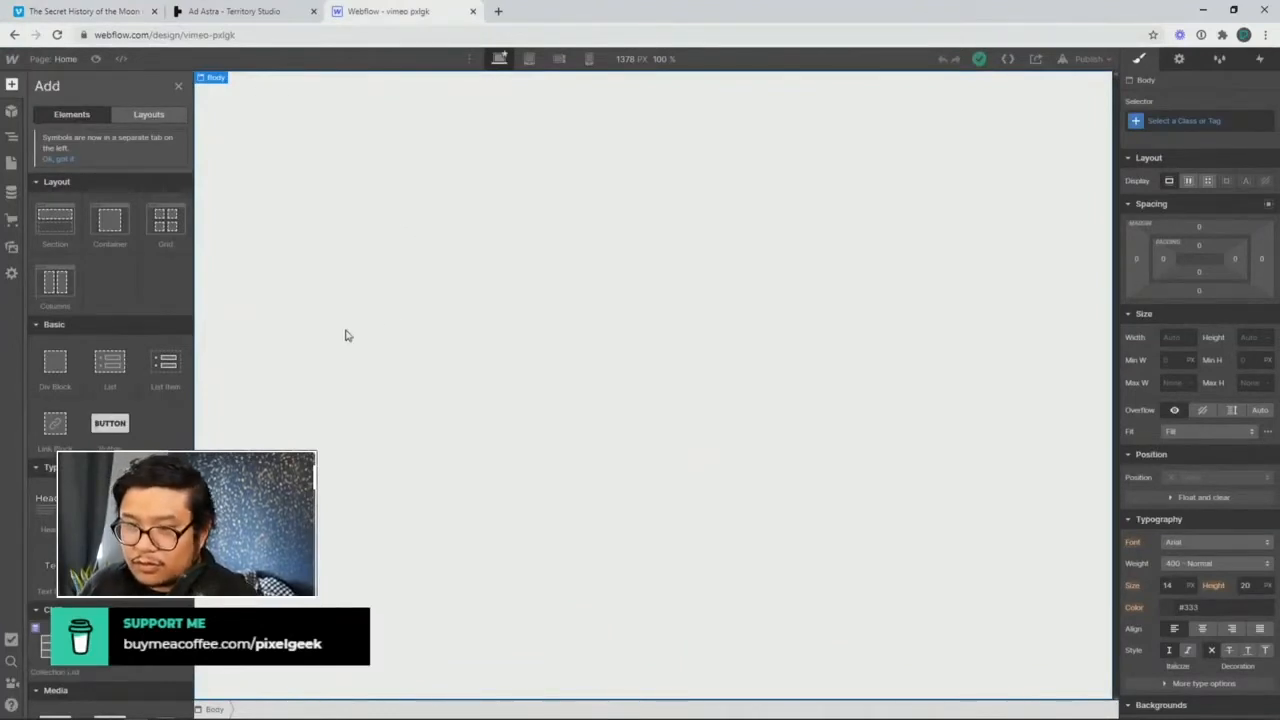
{"action": "left_click", "coordinate": [75, 197]}
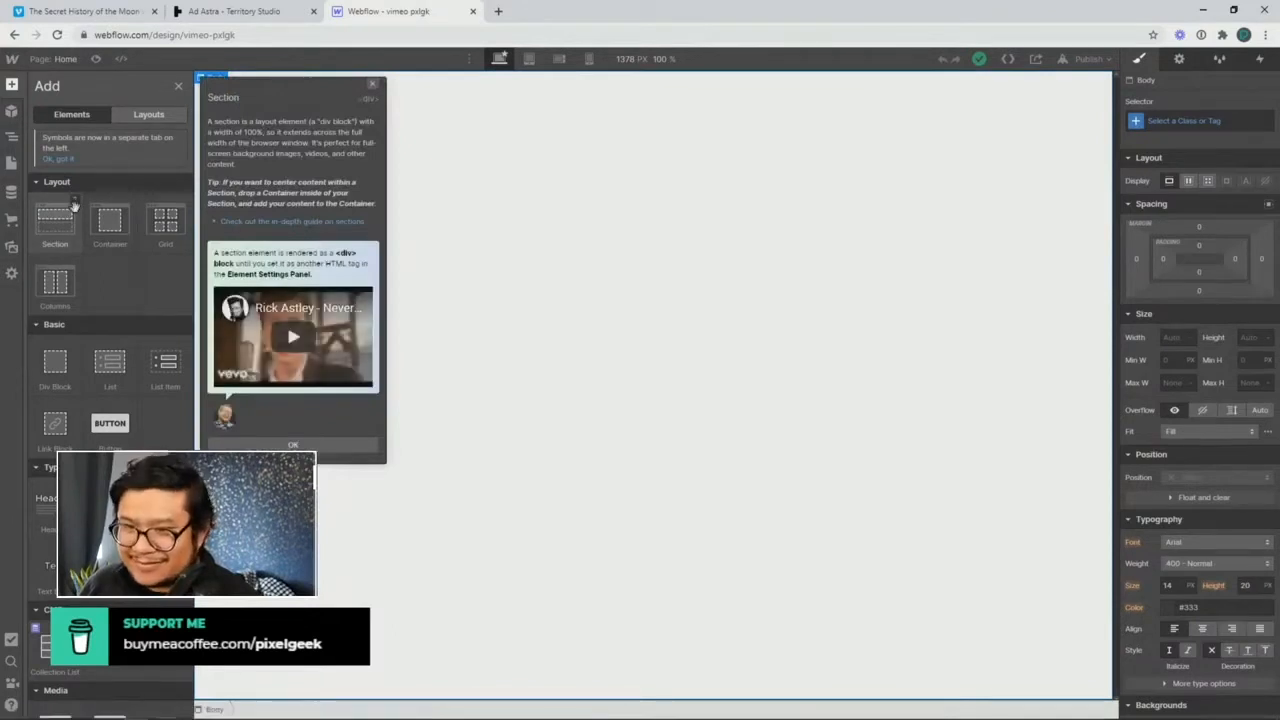
{"action": "left_click_drag", "start_coordinate": [75, 197], "coordinate": [470, 186]}
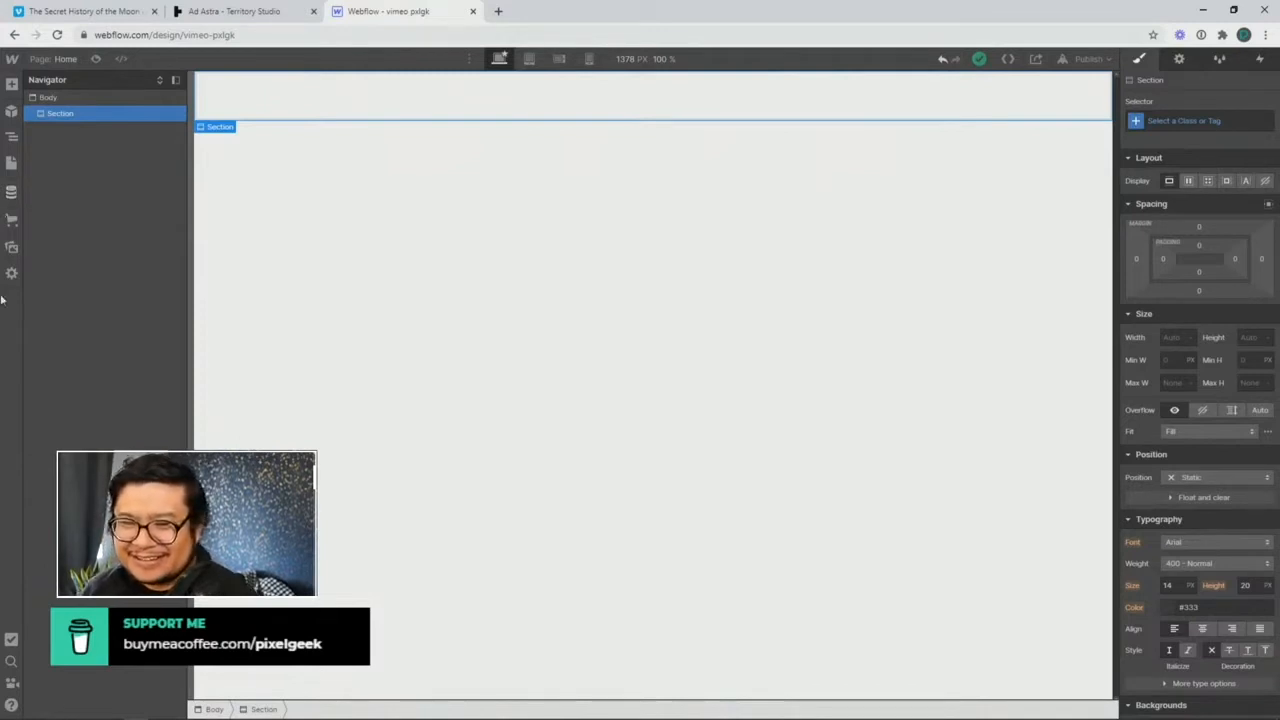
Step: Set the new section's HTML tag to Header
{"action": "left_click", "coordinate": [1178, 60]}
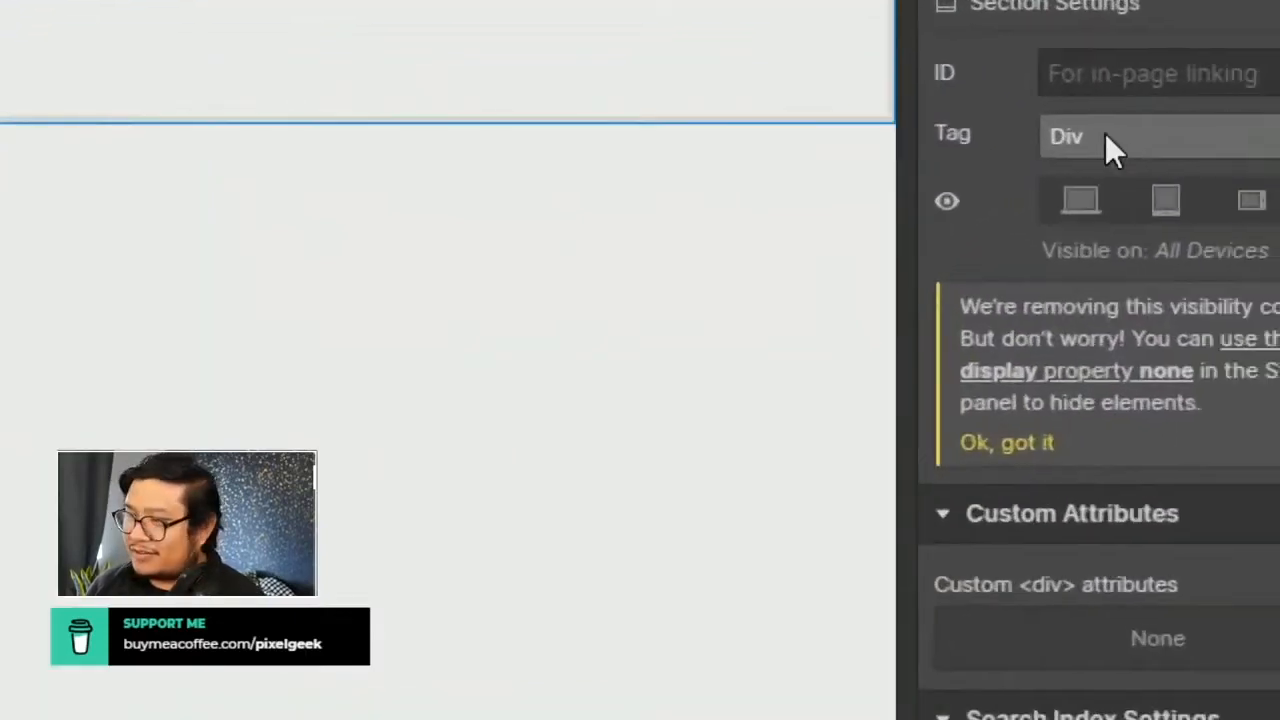
{"action": "left_click", "coordinate": [1105, 136]}
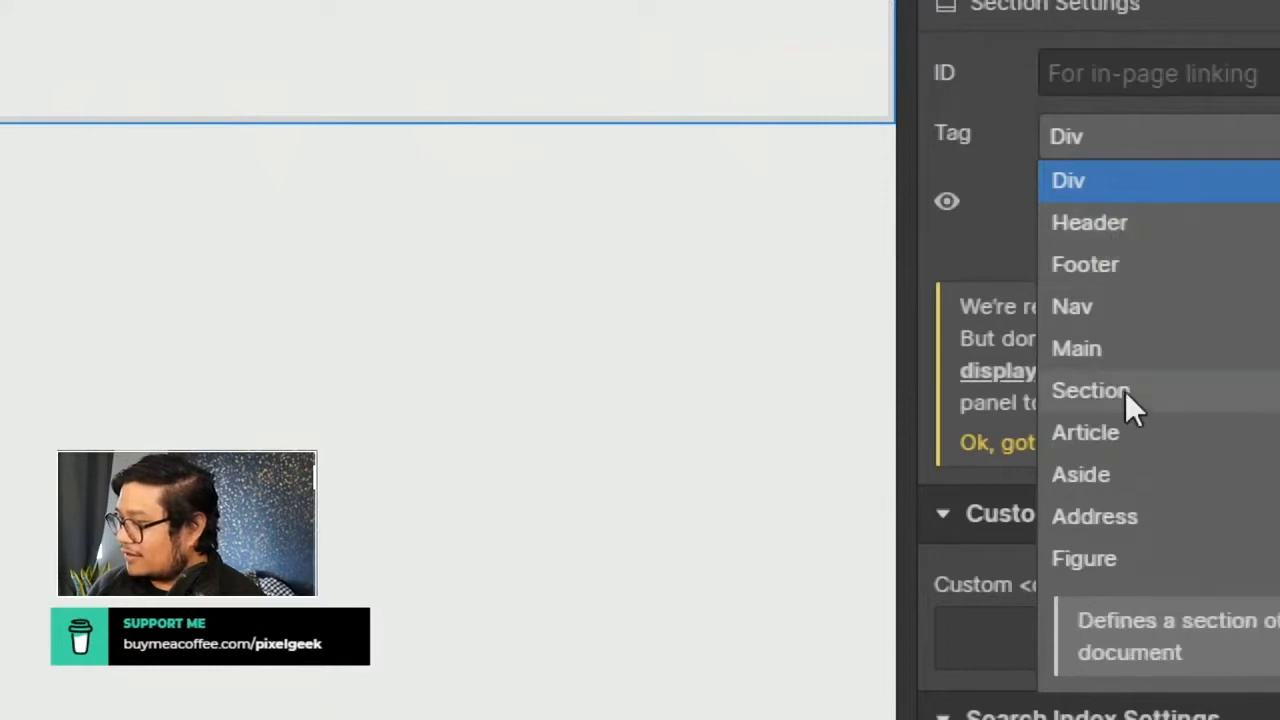
{"action": "left_click", "coordinate": [1090, 222]}
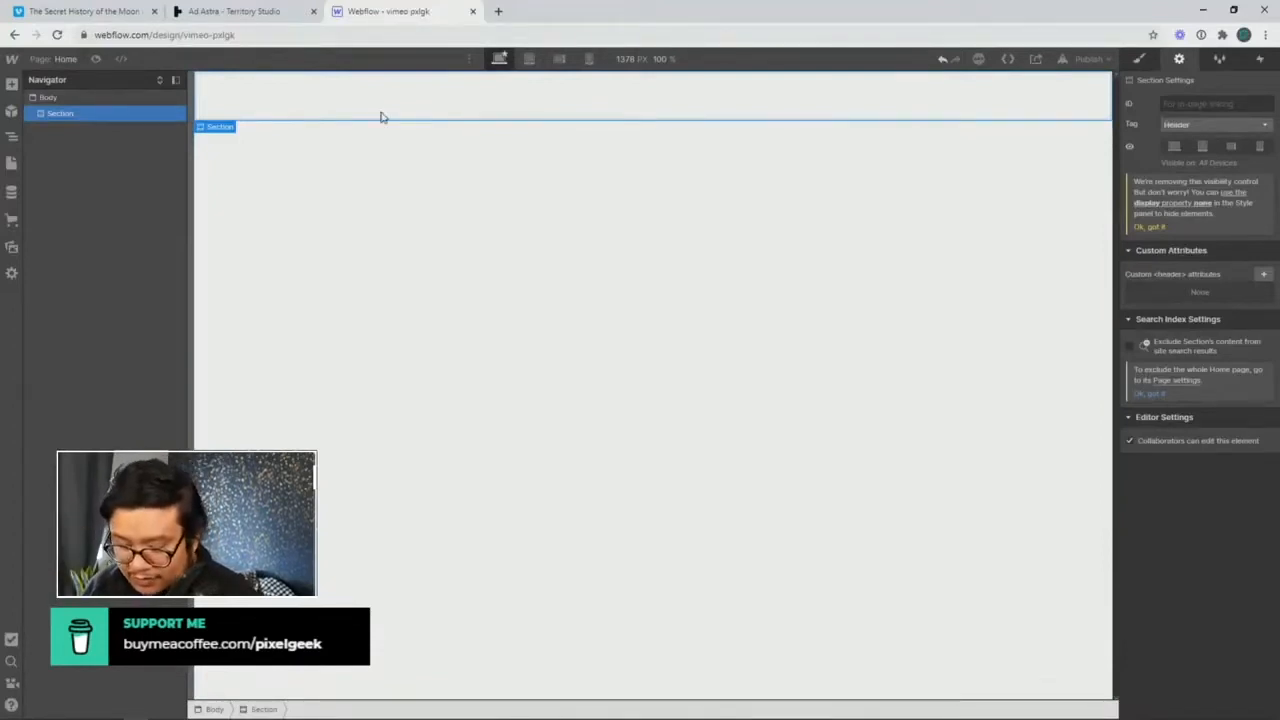
Step: Add a div block inside the section and give it the class "video wrapper"
{"action": "key", "text": "ctrl+e"}
{"action": "type", "text": "div"}
{"action": "key", "text": "Return"}
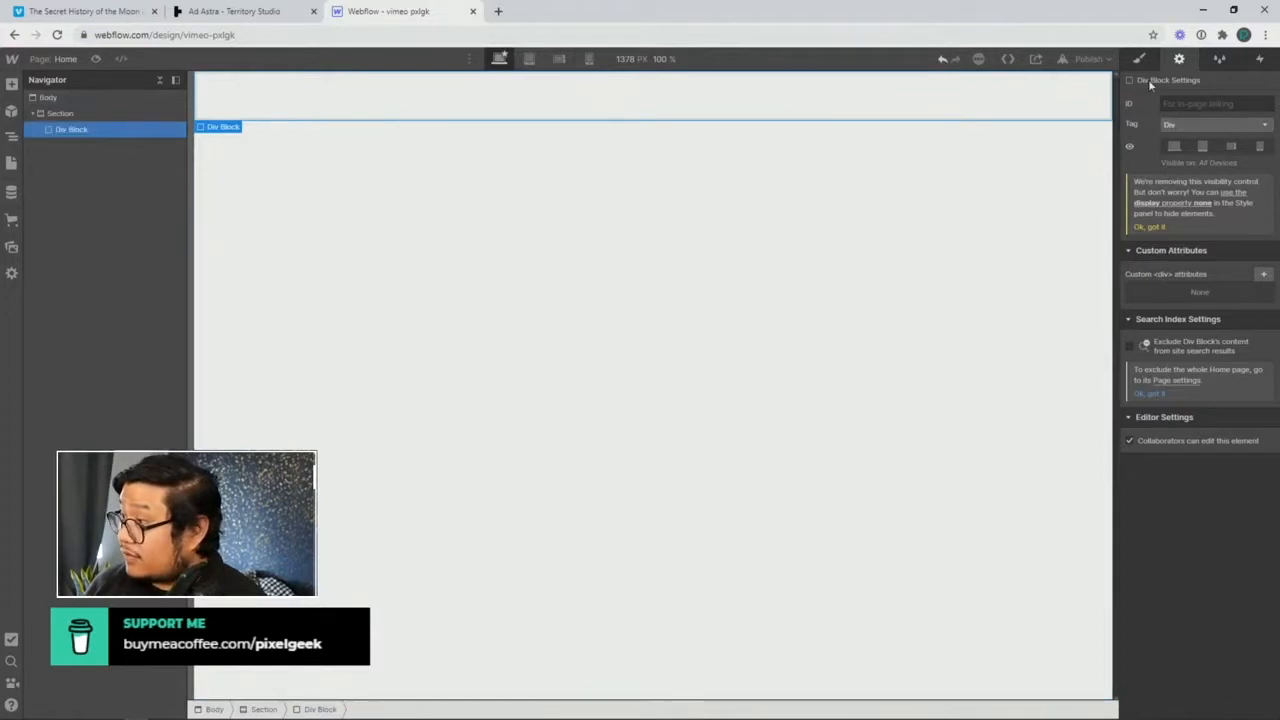
{"action": "left_click", "coordinate": [1138, 60]}
{"action": "left_click", "coordinate": [1173, 119]}
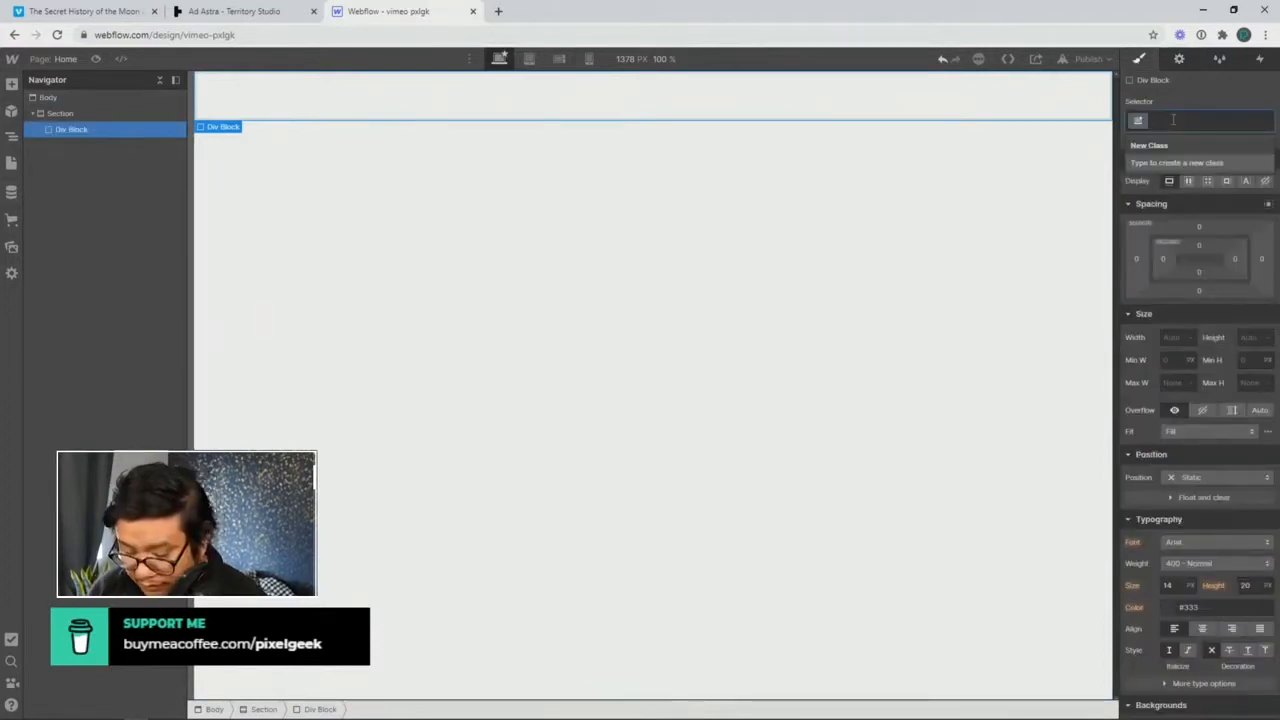
{"action": "type", "text": "video wrapper"}
{"action": "key", "text": "Return"}
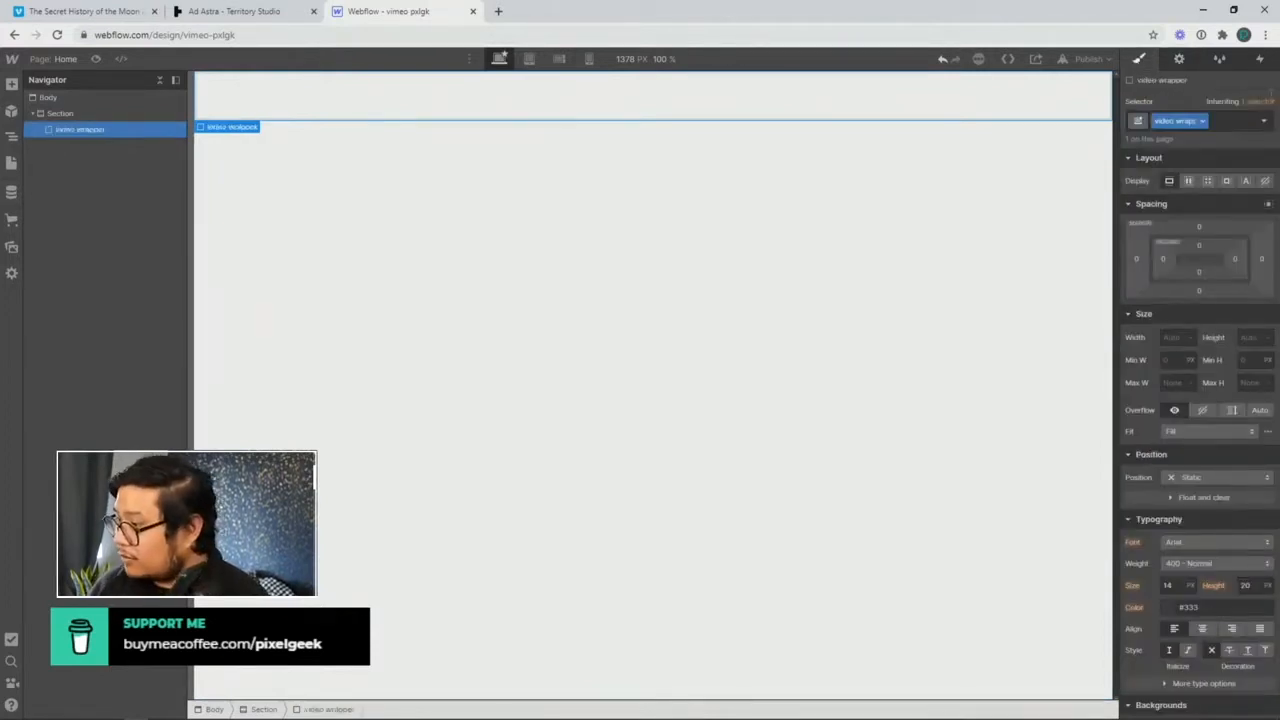
Step: Limit the video wrapper's maximum width to 1140 px and centre it horizontally with auto margins
{"action": "left_click", "coordinate": [1170, 382]}
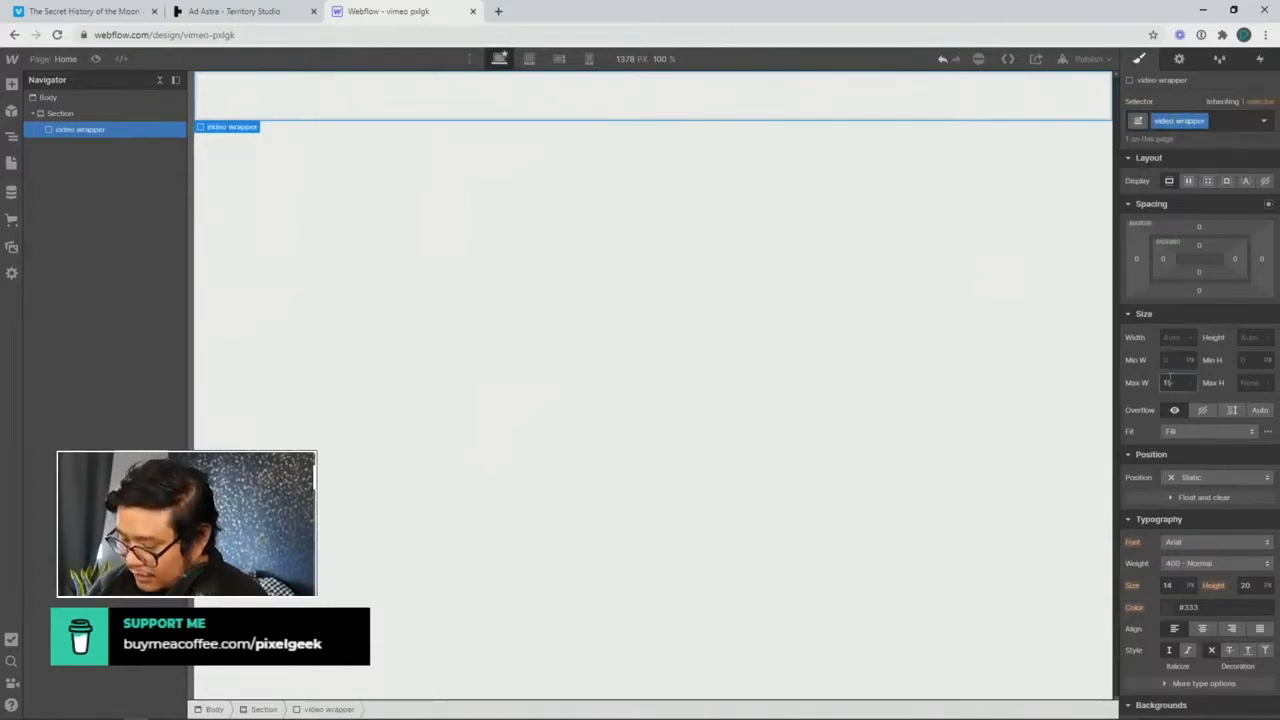
{"action": "type", "text": "1140"}
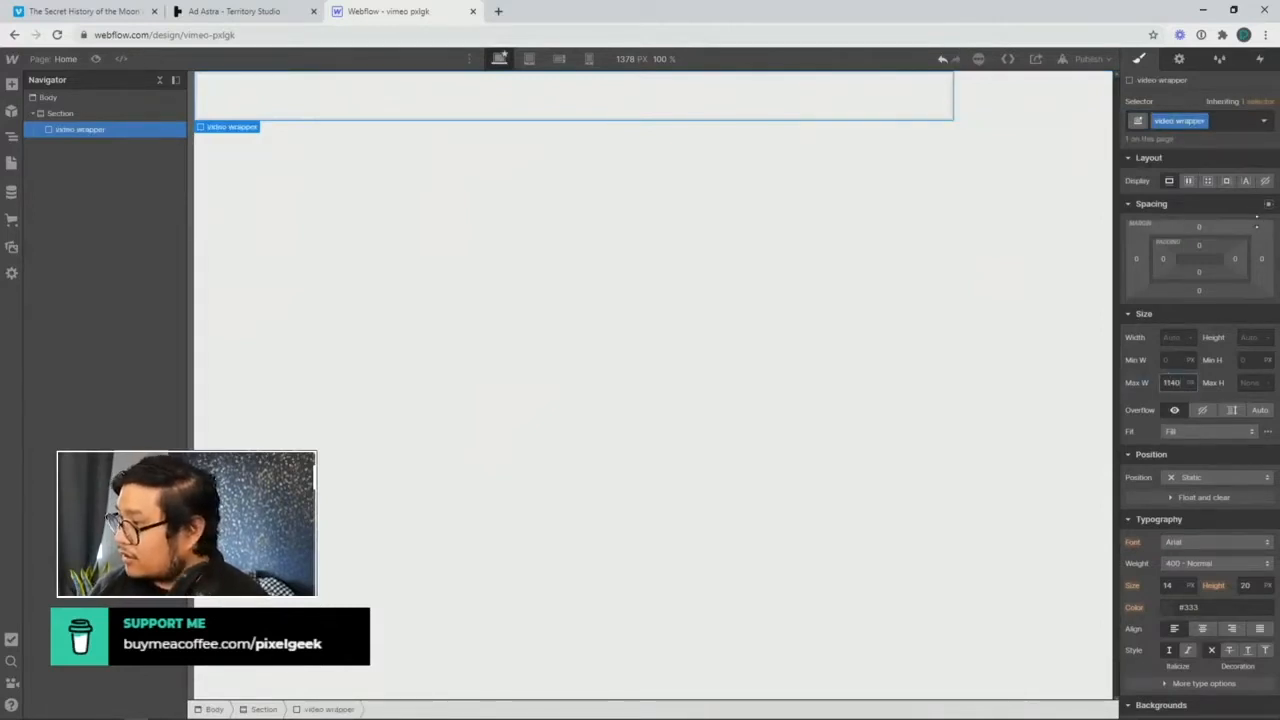
{"action": "left_click", "coordinate": [1269, 205]}
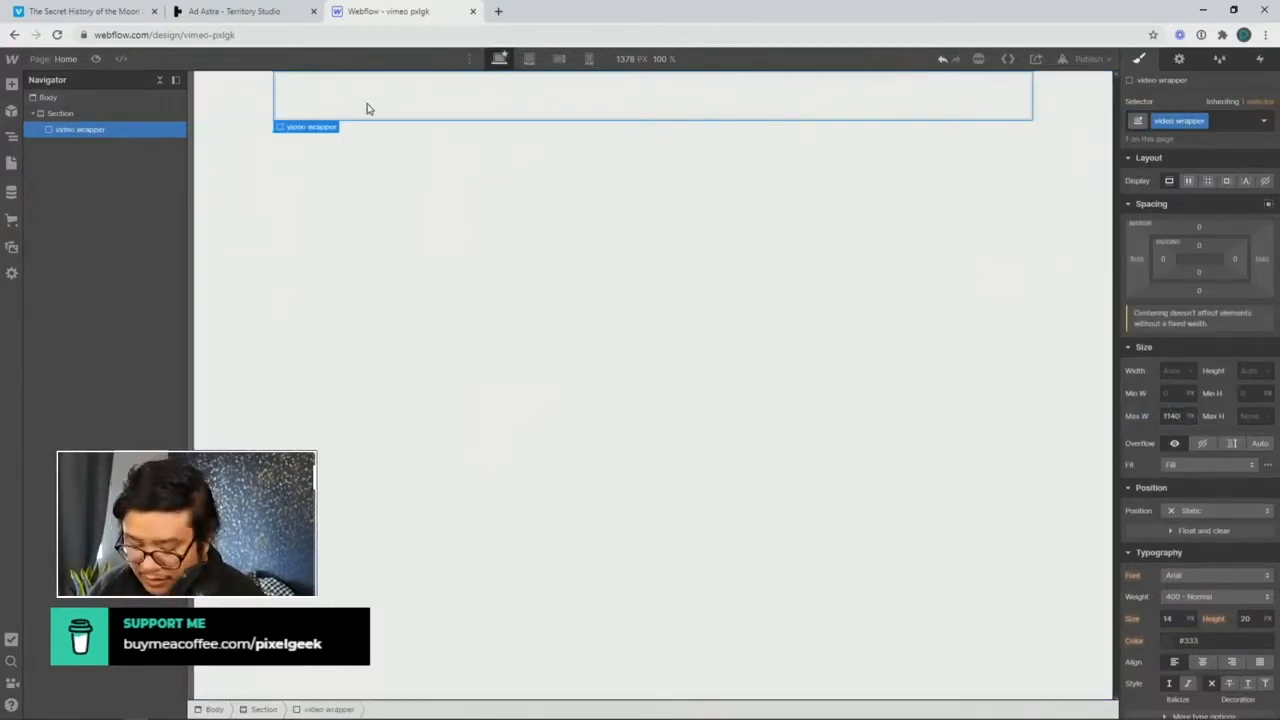
{"action": "key", "text": "ctrl+e"}
{"action": "type", "text": "video"}
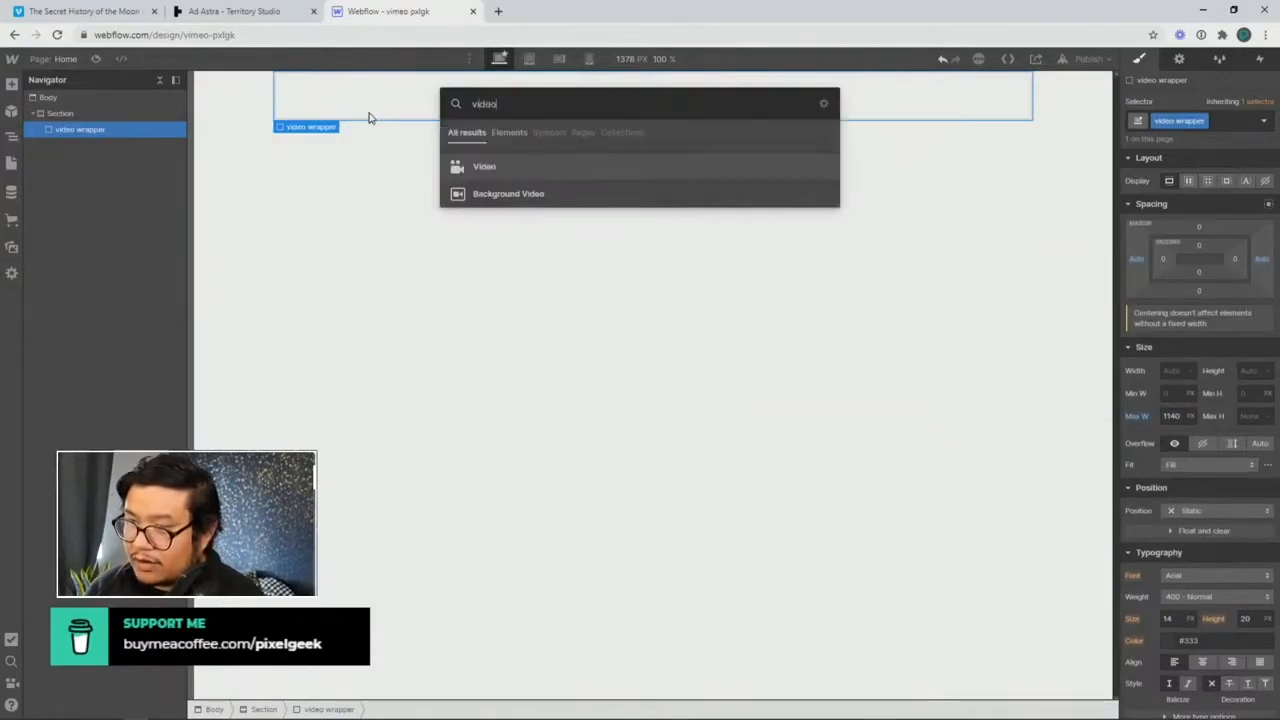
{"action": "key", "text": "Return"}
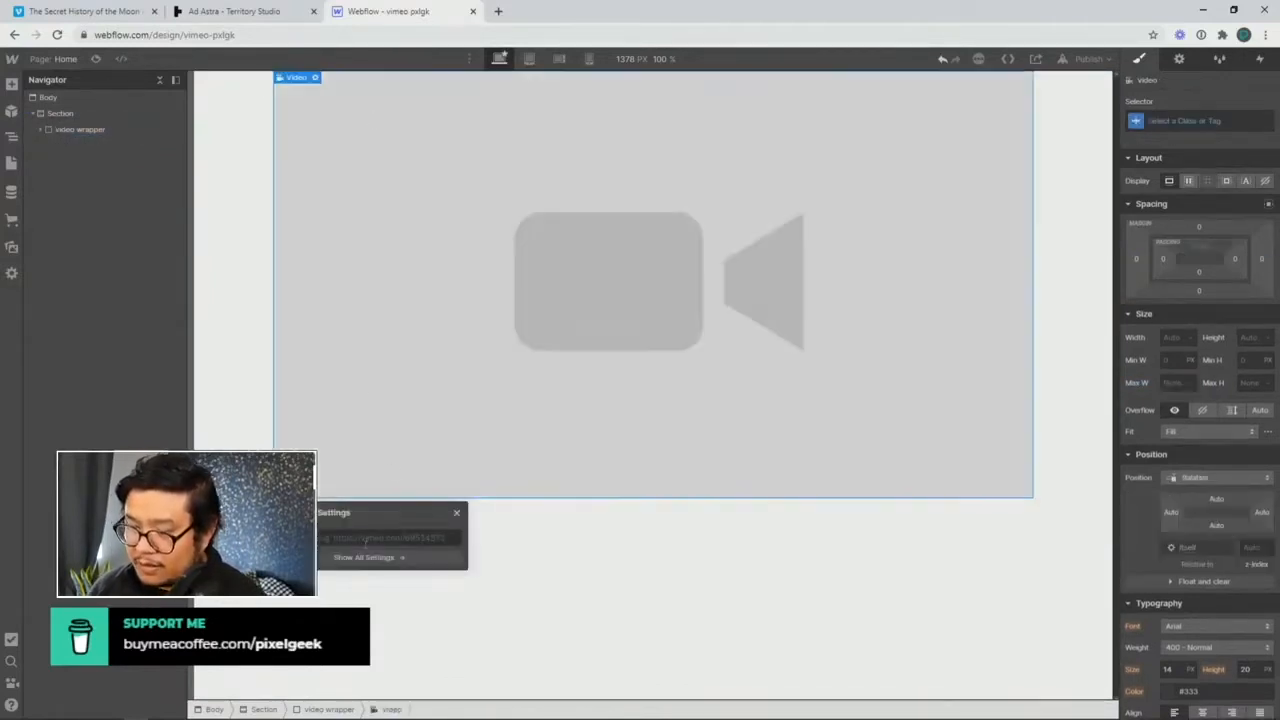
{"action": "left_click", "coordinate": [366, 538]}
{"action": "type", "text": "https://vimeo.com/channels/1582625/413151432"}
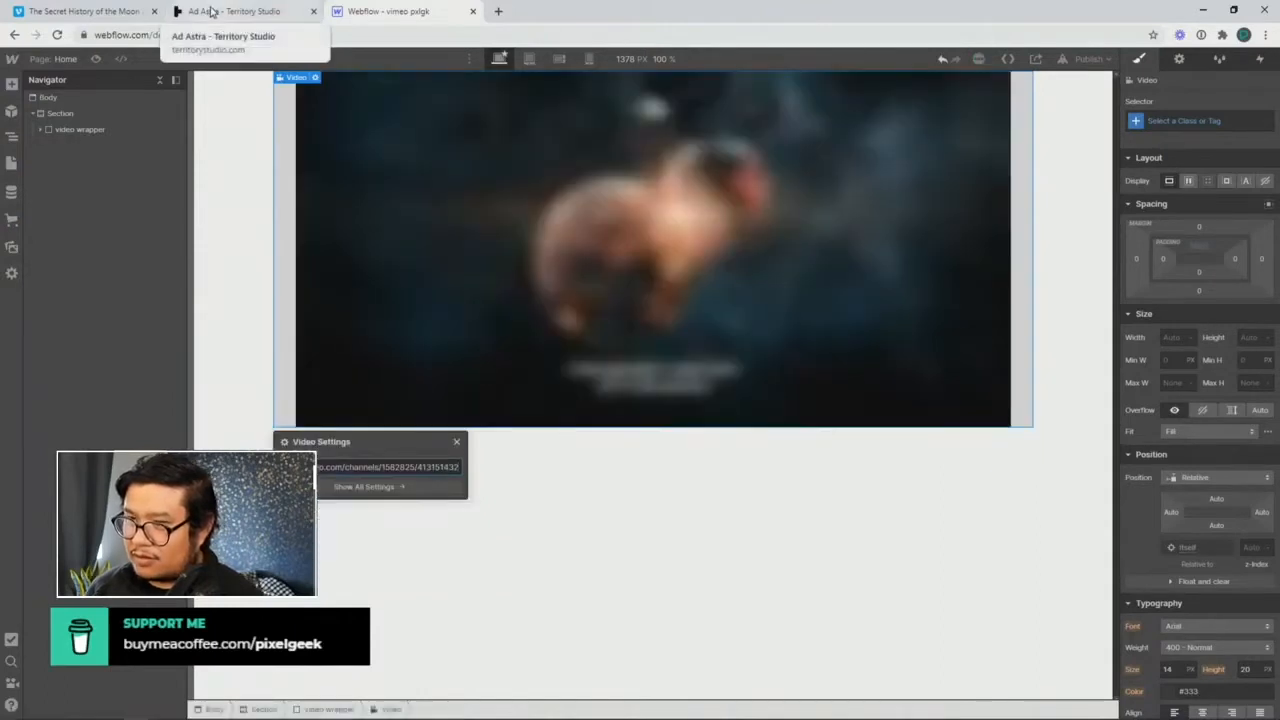
{"action": "left_click", "coordinate": [455, 441]}
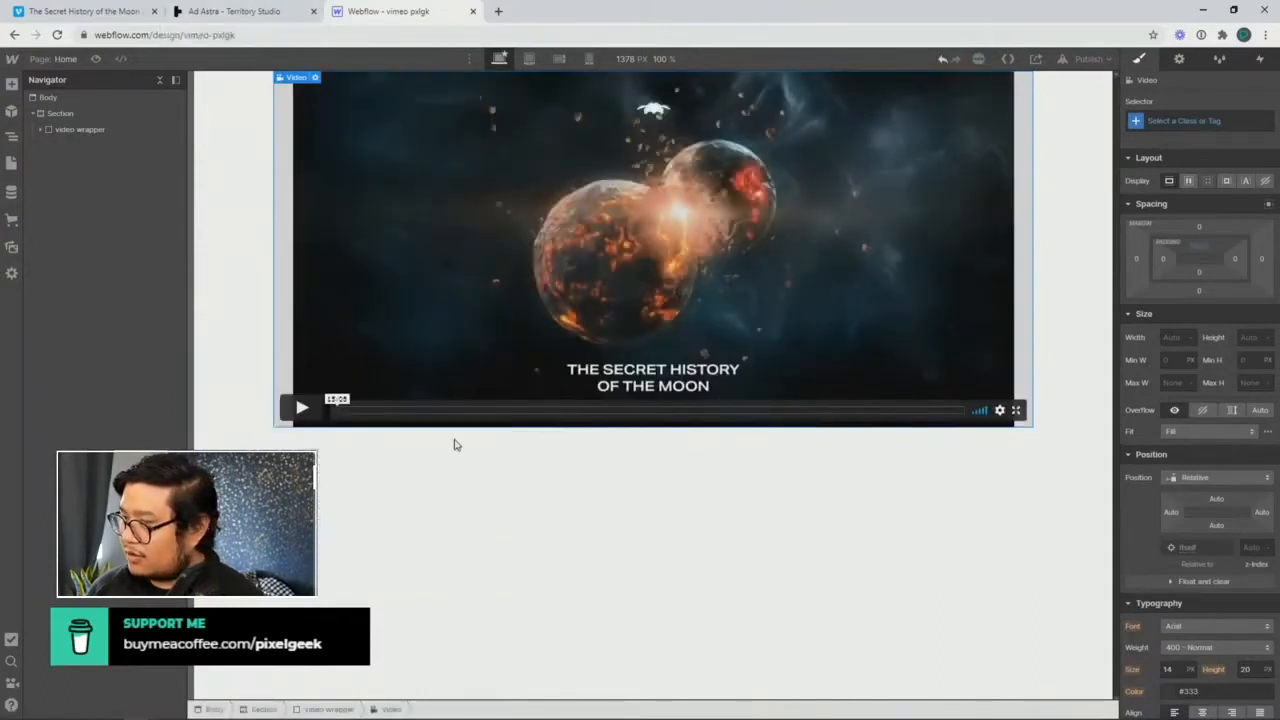
Step: Preview the page and examine how the embedded video fits its wrapper, checking the video's background settings
{"action": "left_click", "coordinate": [257, 277]}
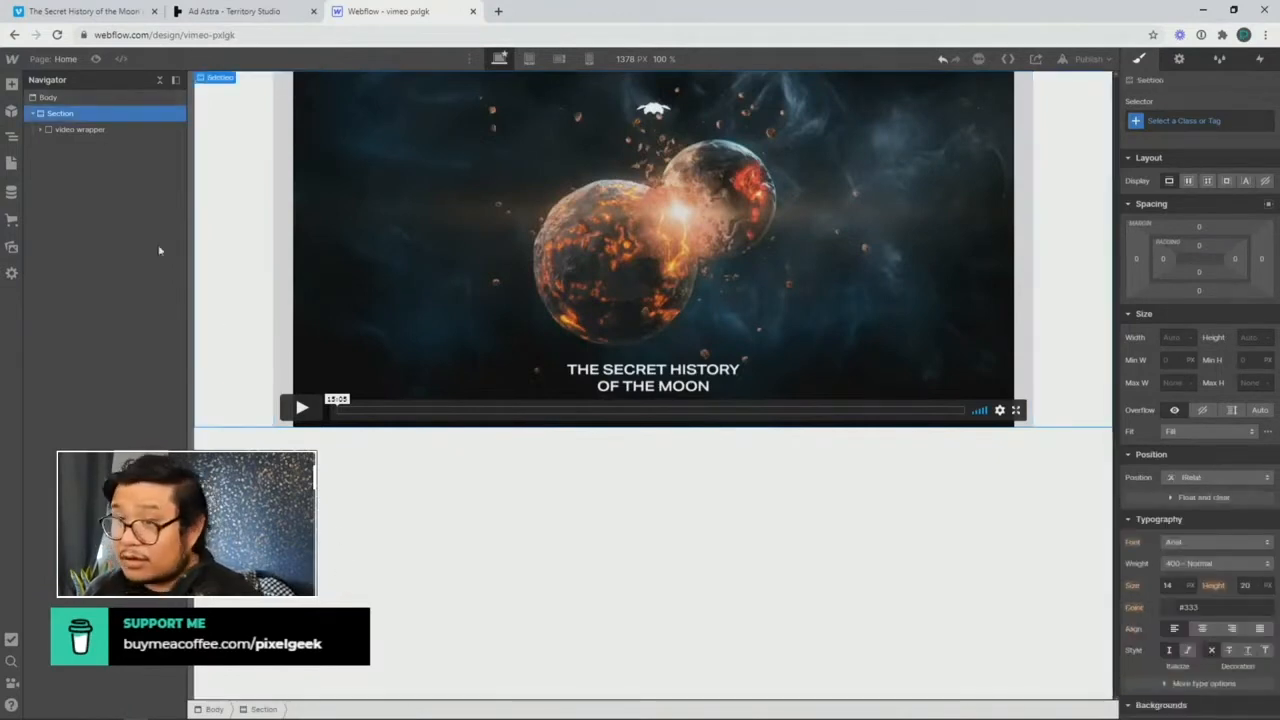
{"action": "left_click", "coordinate": [96, 58]}
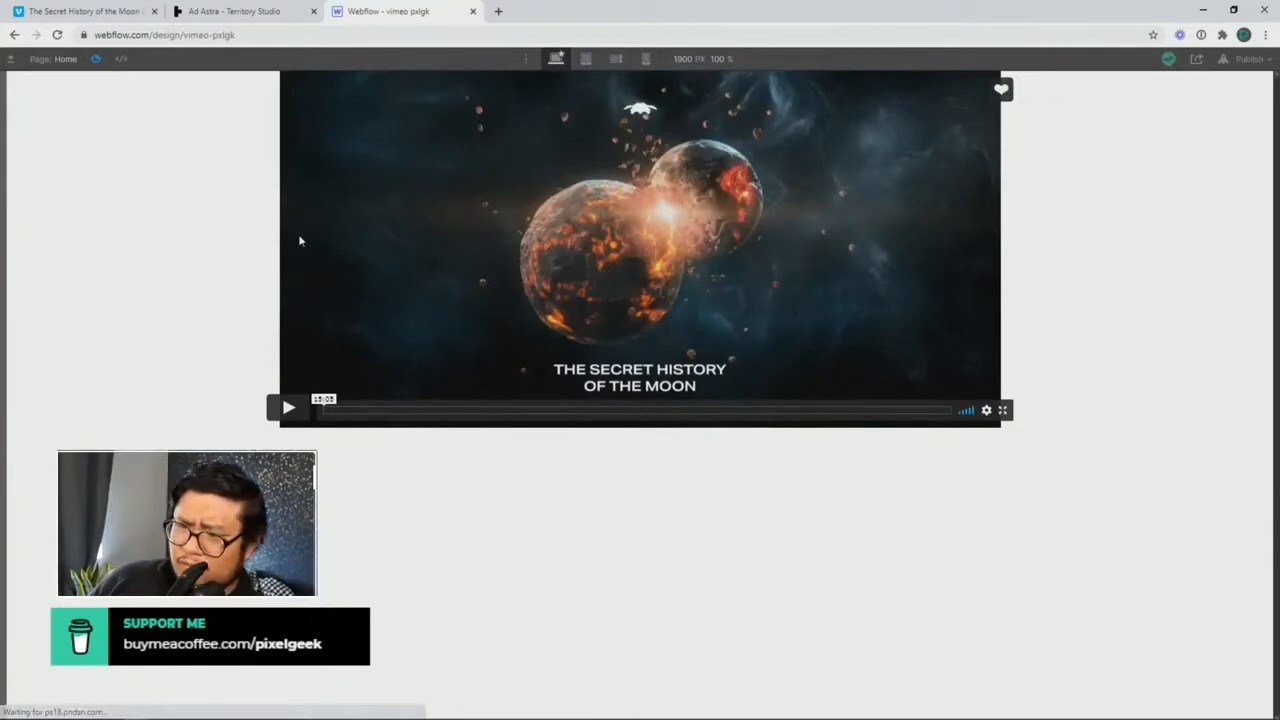
{"action": "left_click", "coordinate": [95, 59]}
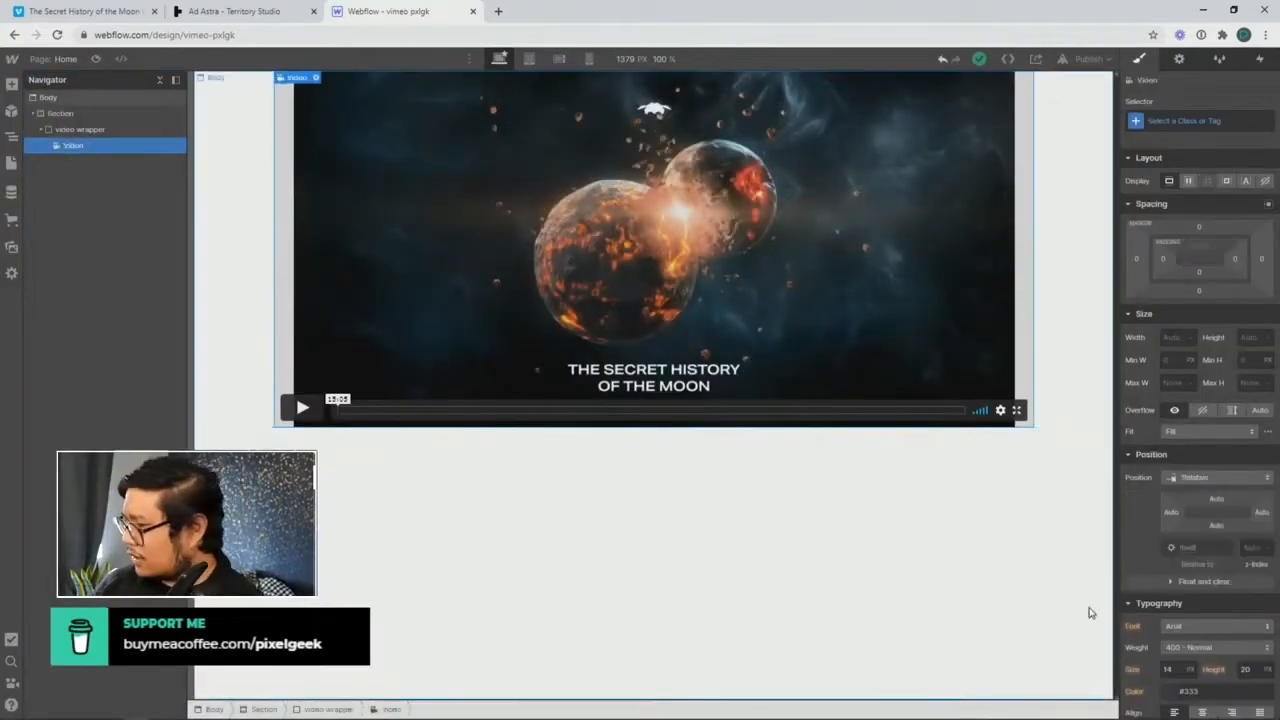
{"action": "scroll", "coordinate": [1228, 470], "scroll_direction": "down", "scroll_amount": 3}
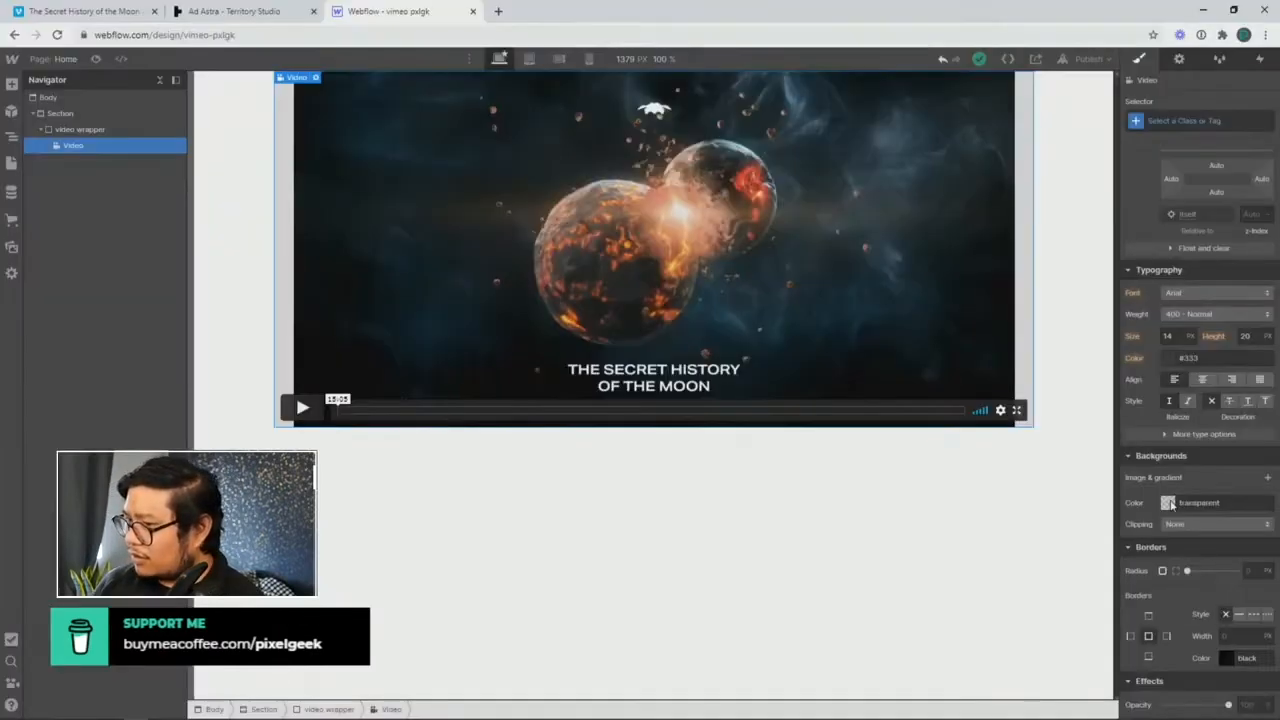
{"action": "left_click", "coordinate": [96, 59]}
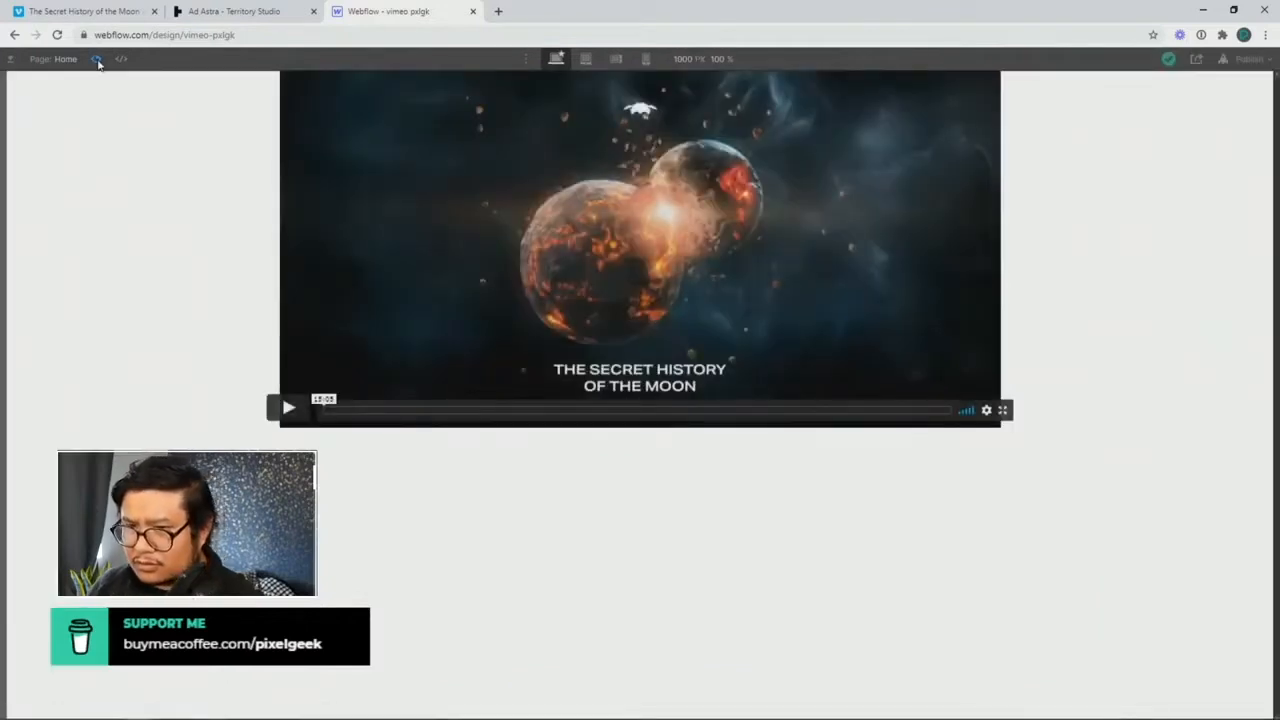
{"action": "left_click", "coordinate": [96, 59]}
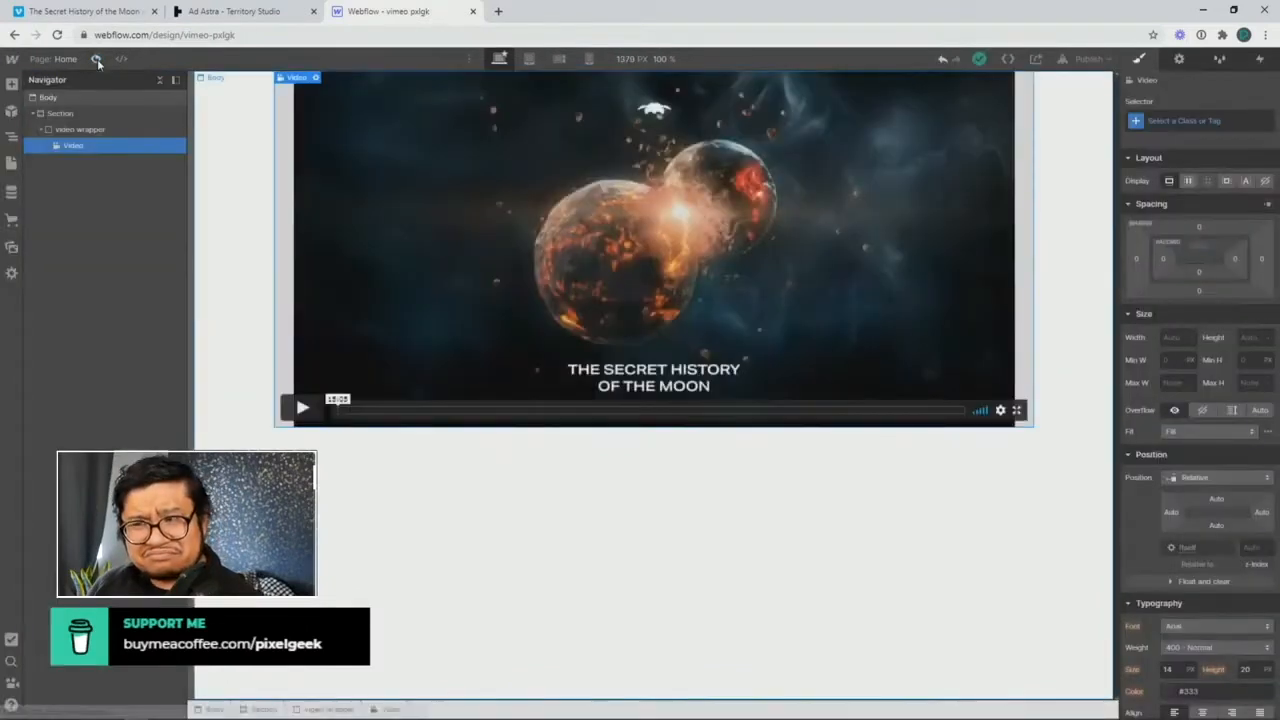
{"action": "left_click", "coordinate": [400, 473]}
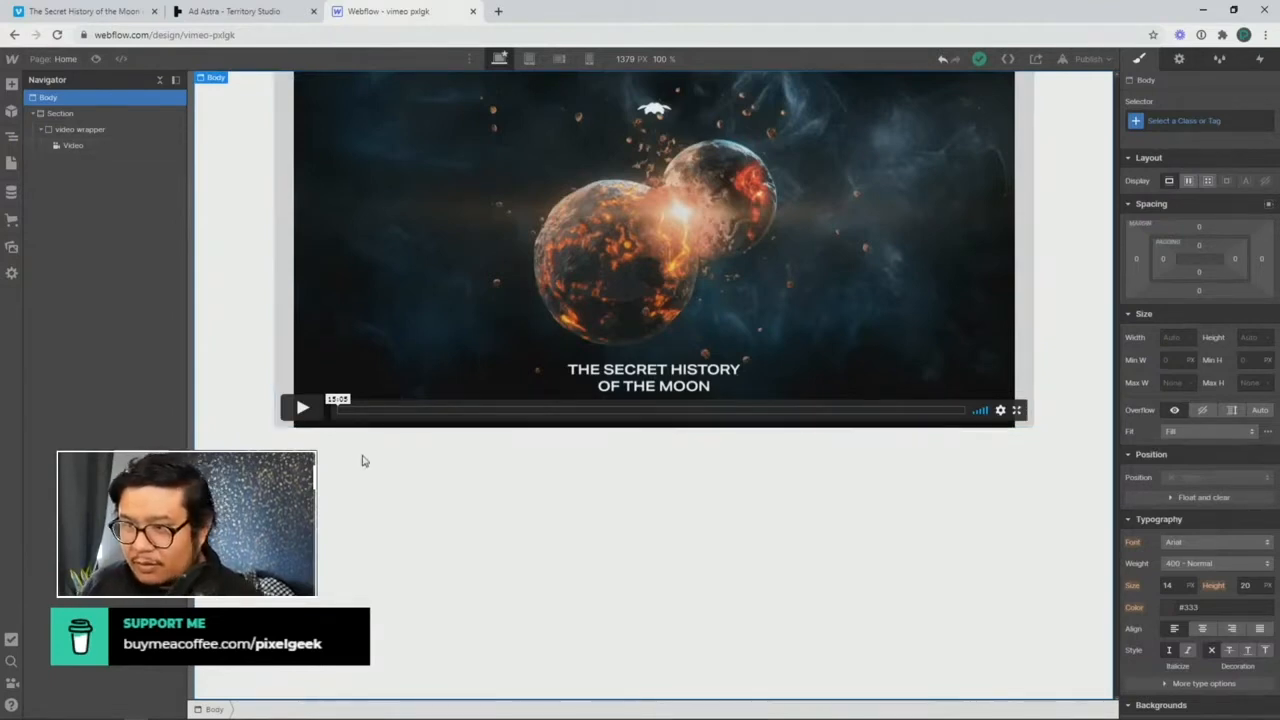
{"action": "left_click", "coordinate": [223, 226]}
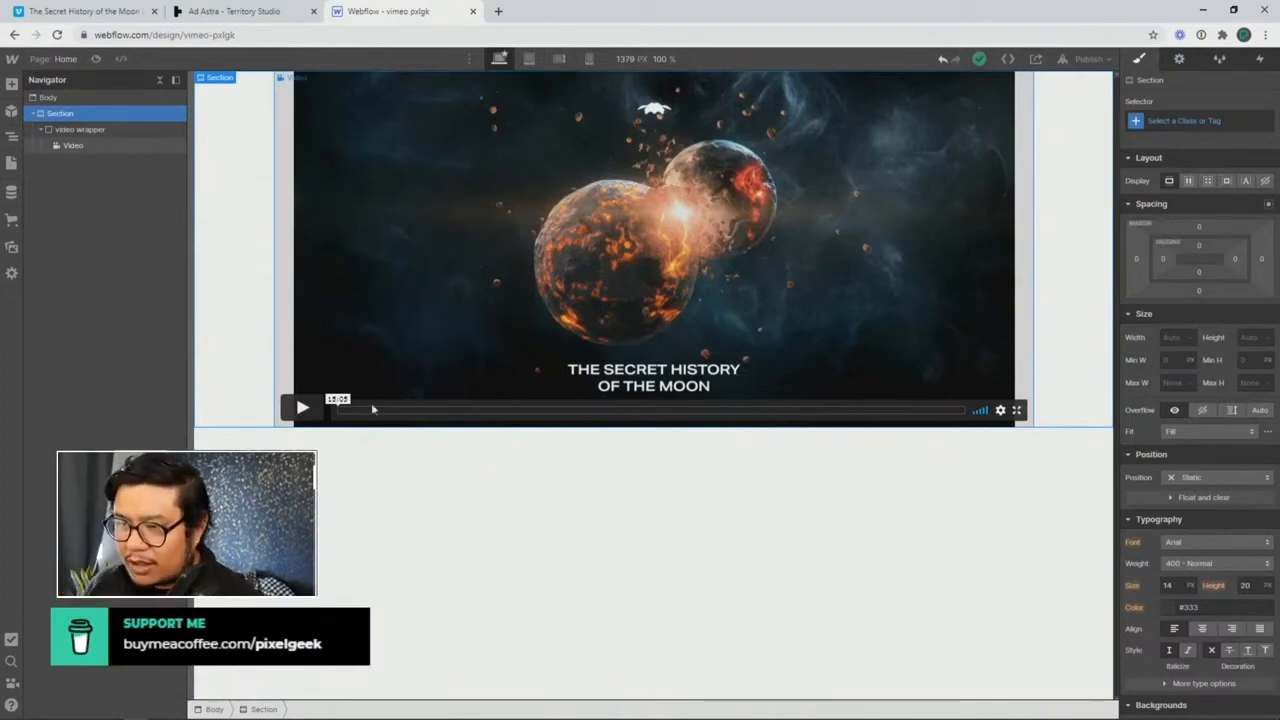
Step: Copy the whole Vimeo player script from Notepad into the Home page's custom code before the </body> tag
{"action": "left_click", "coordinate": [212, 710]}
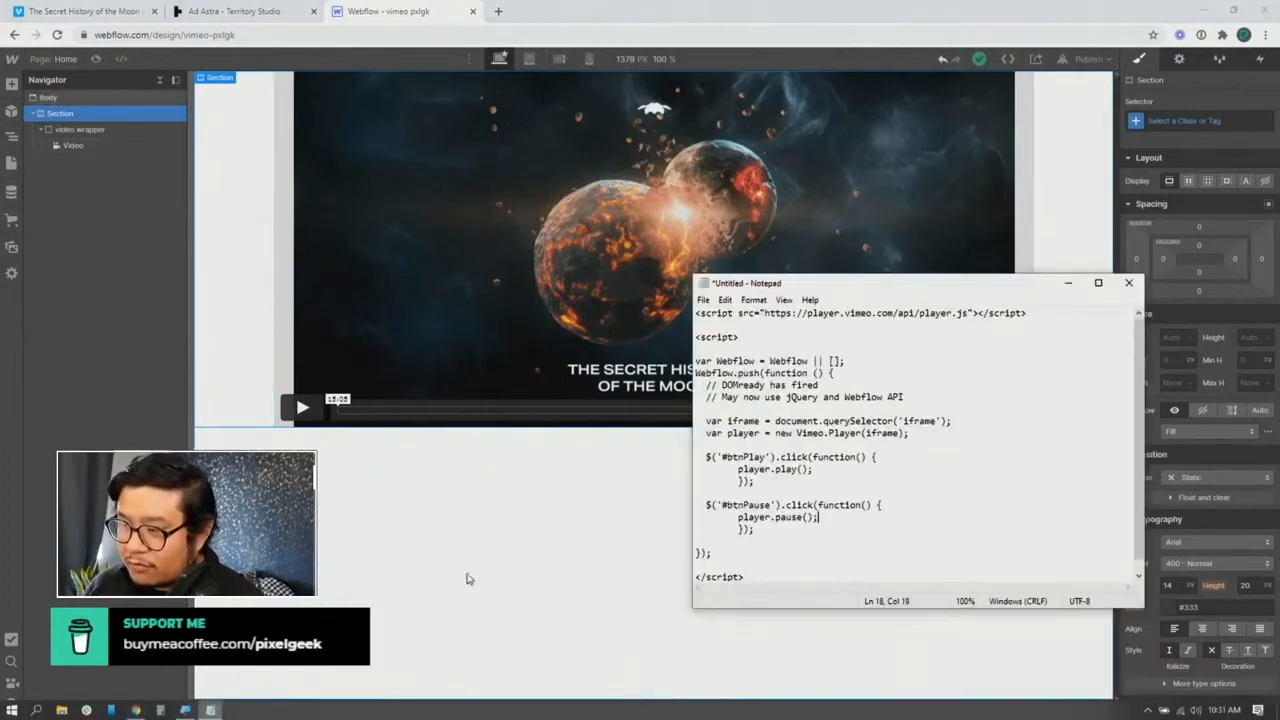
{"action": "key", "text": "ctrl+a"}
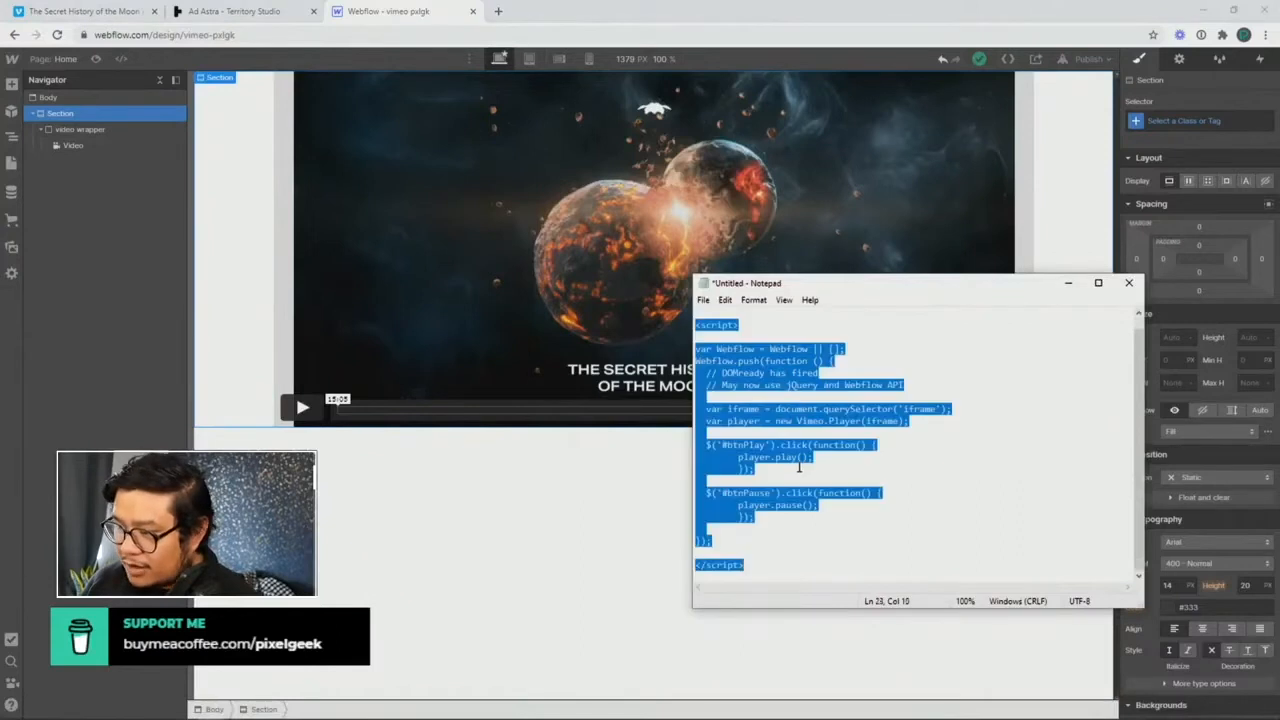
{"action": "left_click", "coordinate": [48, 97]}
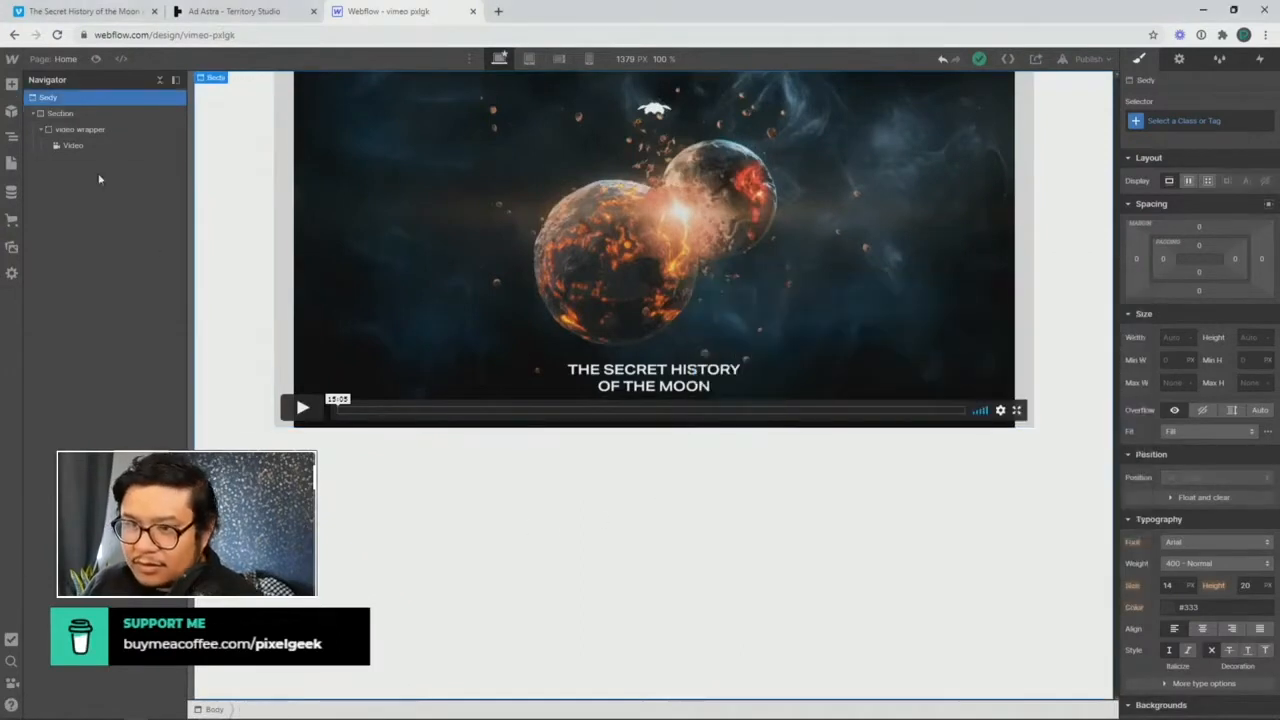
{"action": "left_click", "coordinate": [55, 59]}
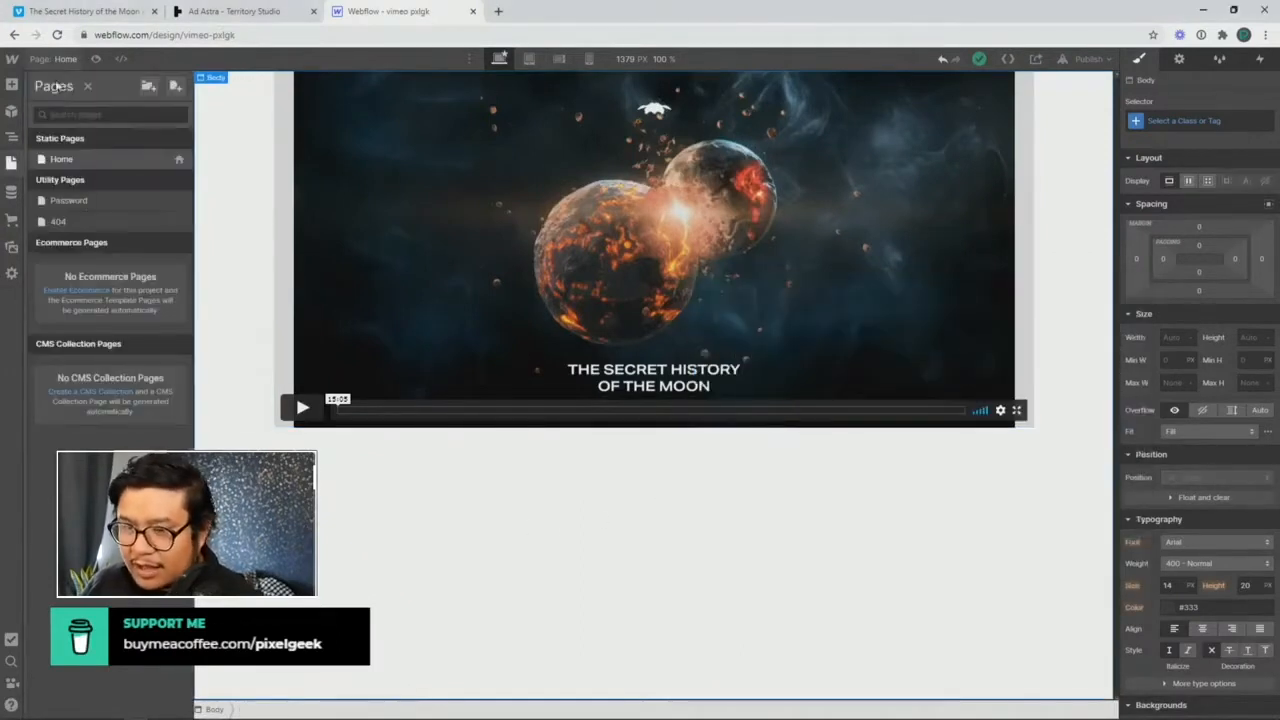
{"action": "left_click", "coordinate": [180, 160]}
{"action": "scroll", "coordinate": [410, 400], "scroll_direction": "down", "scroll_amount": 13}
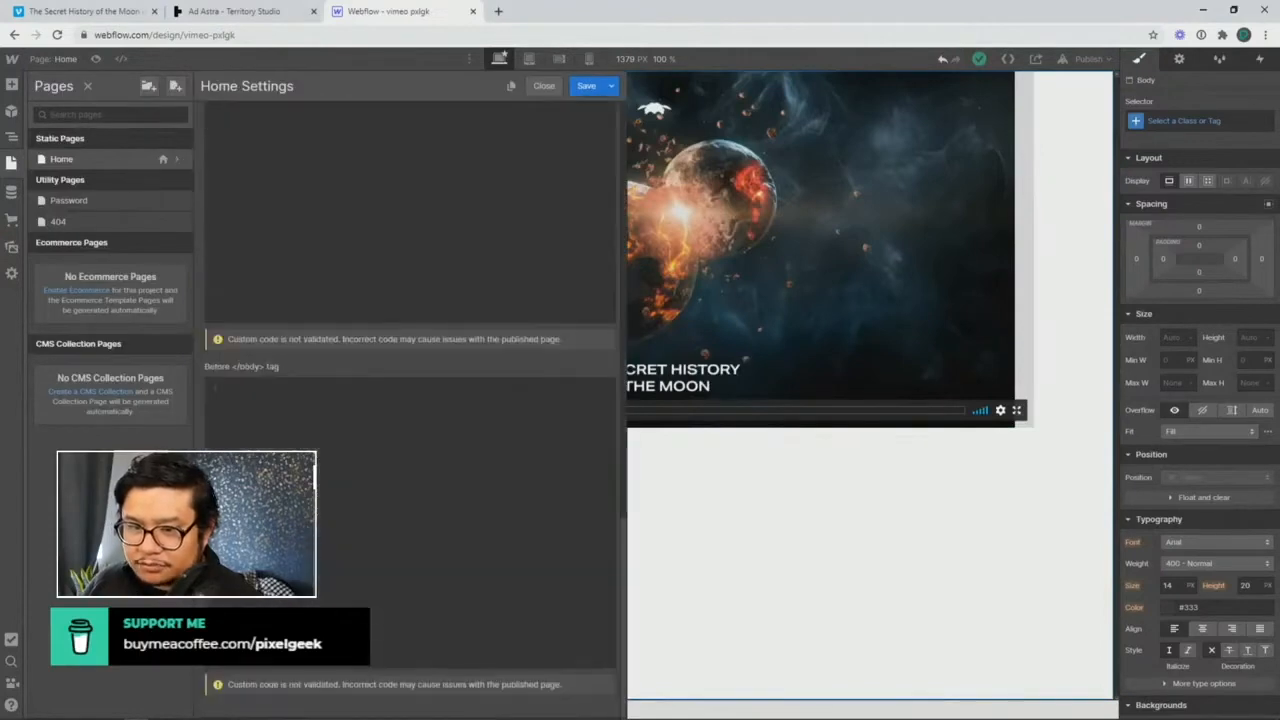
{"action": "left_click", "coordinate": [352, 479]}
{"action": "key", "text": "ctrl+v"}
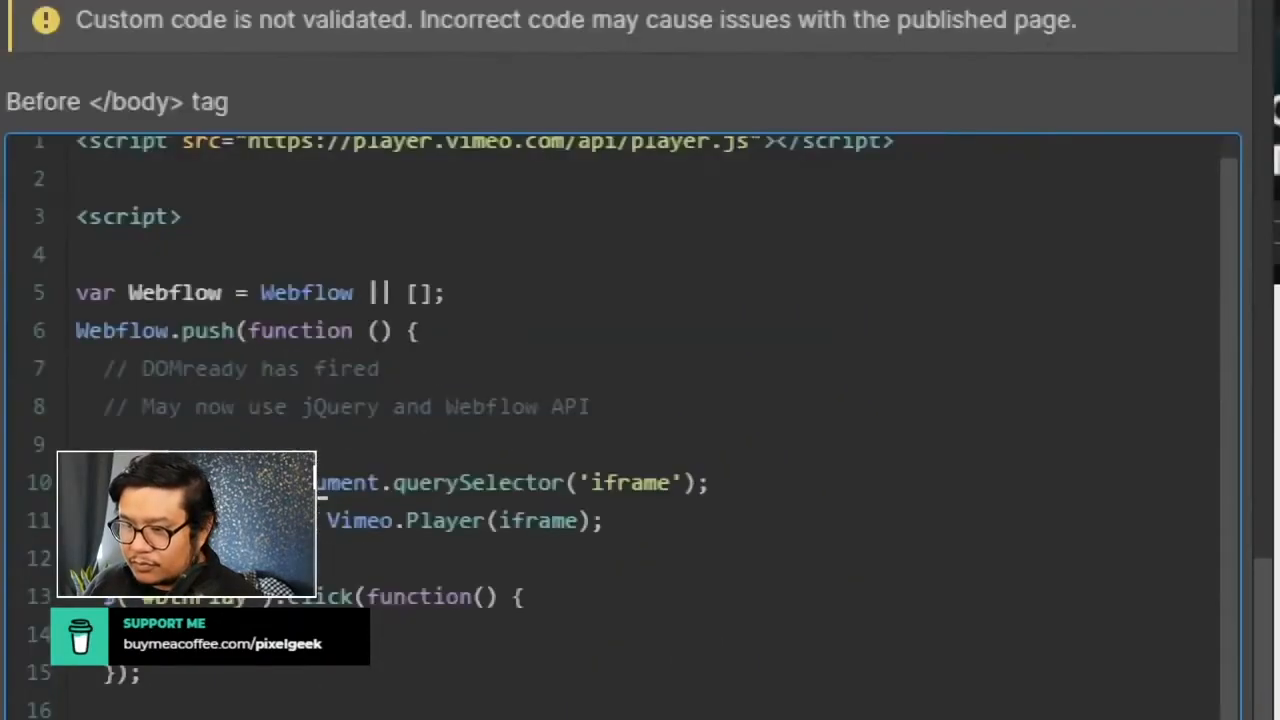
Step: Review the Webflow.push wrapper in the pasted script and save the Home page settings
{"action": "scroll", "coordinate": [228, 430], "scroll_direction": "up", "scroll_amount": 1}
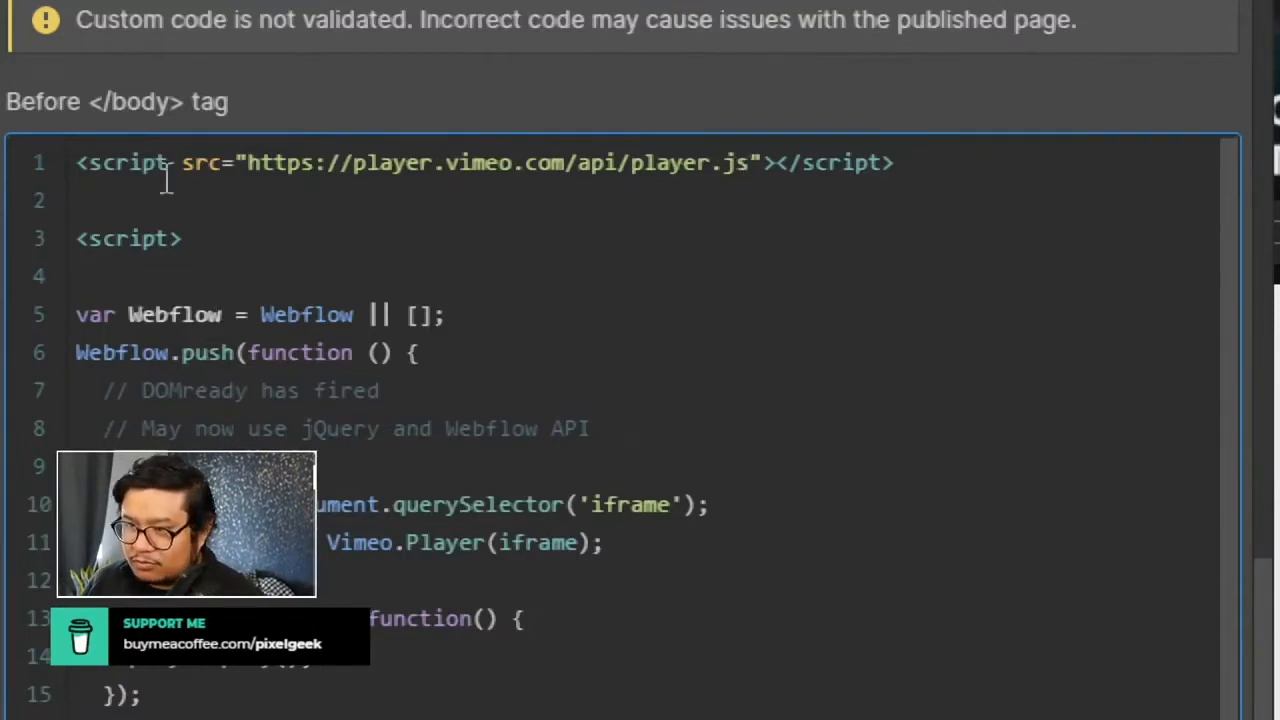
{"action": "scroll", "coordinate": [188, 280], "scroll_direction": "down", "scroll_amount": 1}
{"action": "left_click_drag", "start_coordinate": [490, 289], "coordinate": [0, 281]}
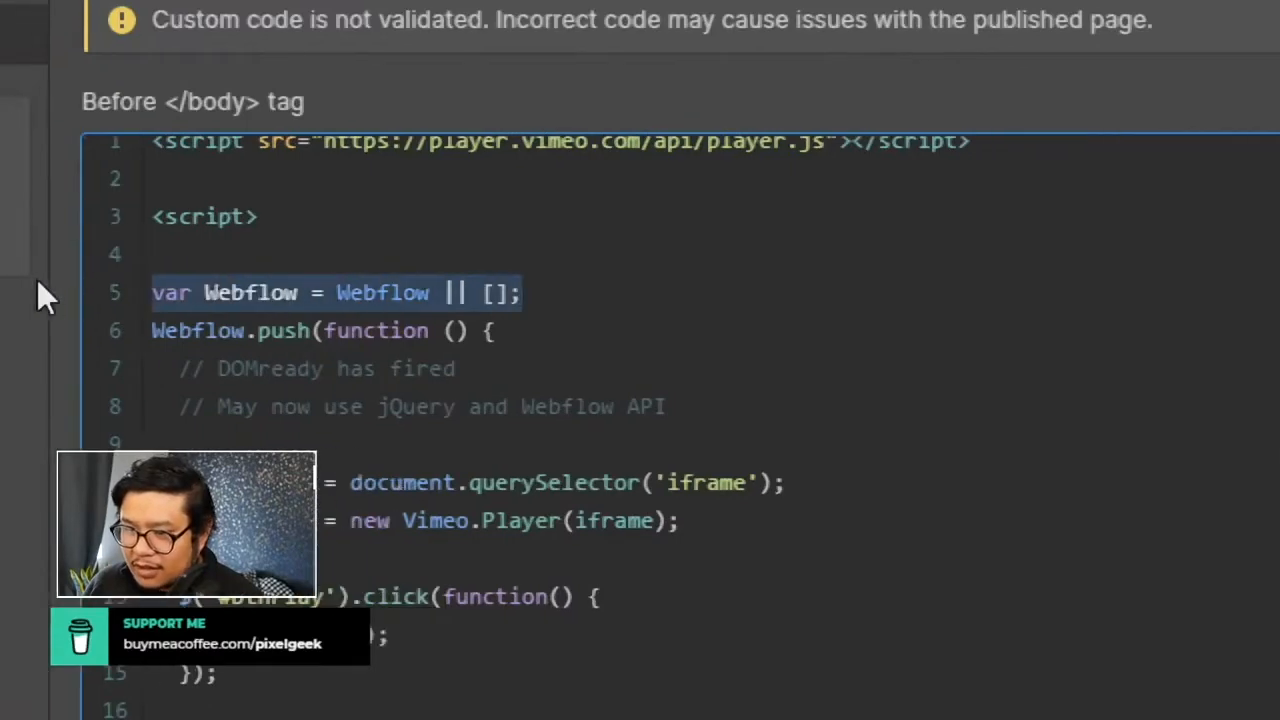
{"action": "left_click", "coordinate": [163, 293]}
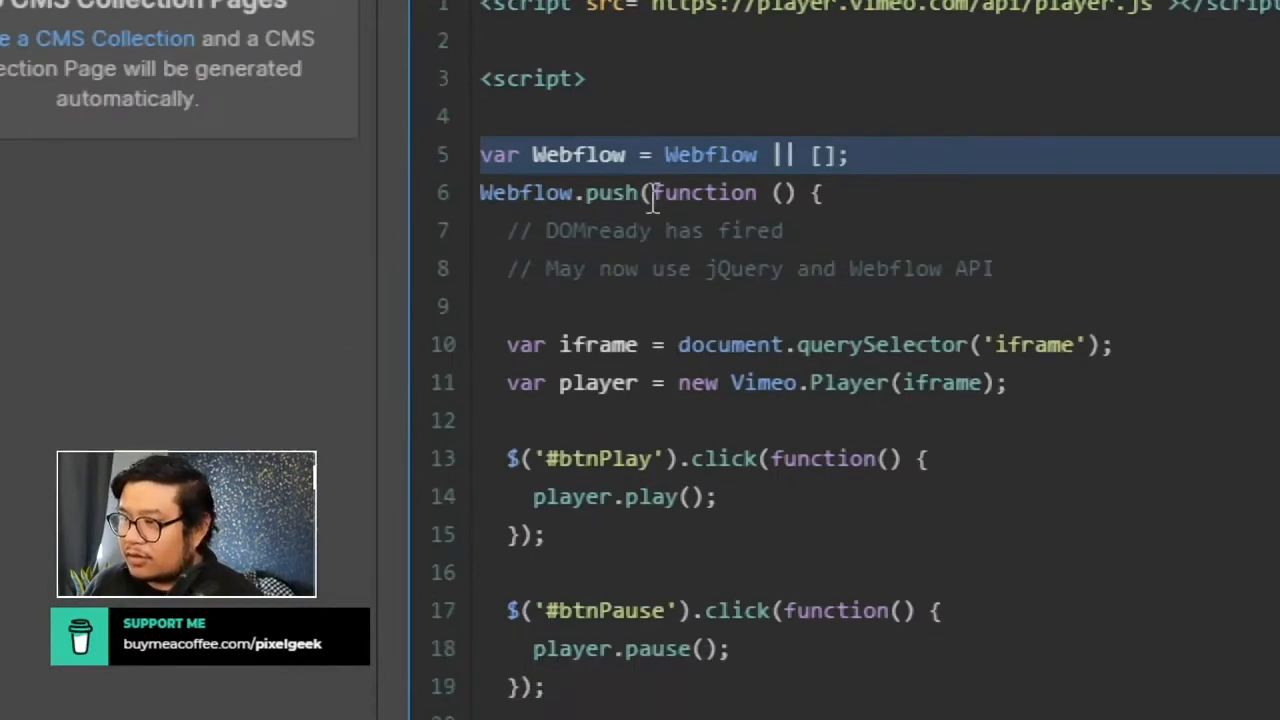
{"action": "left_click", "coordinate": [653, 205]}
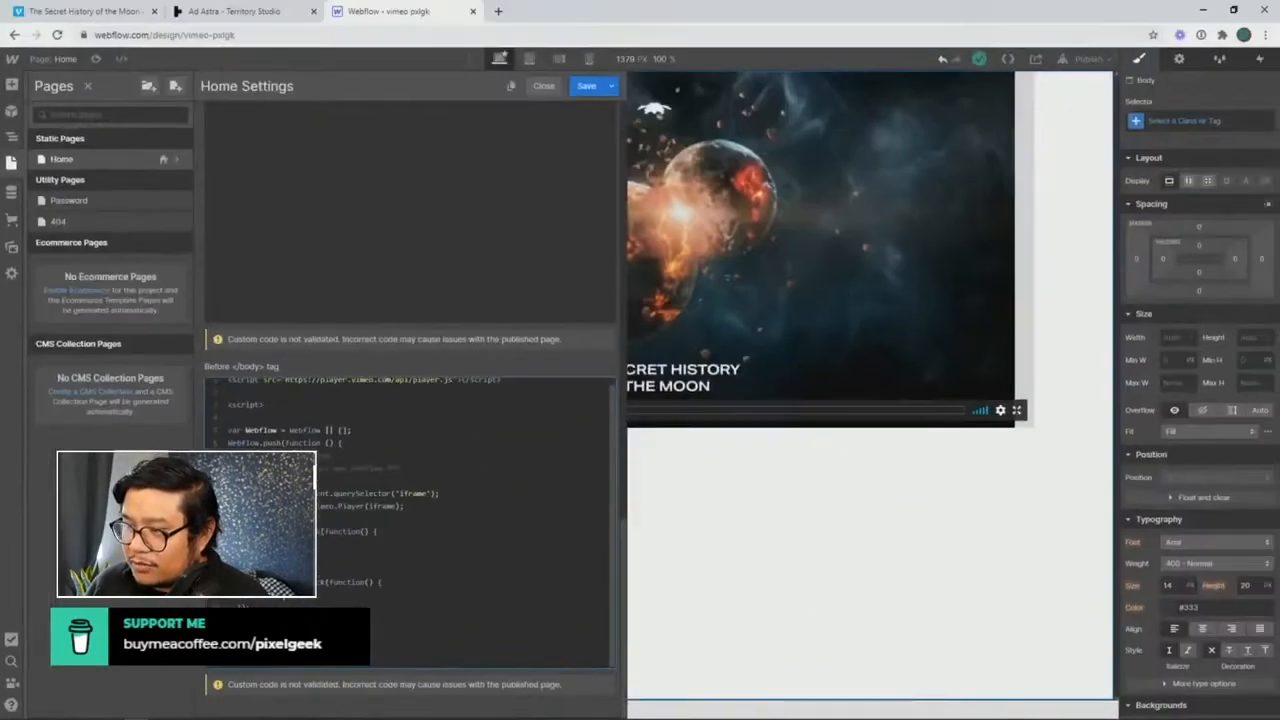
{"action": "left_click", "coordinate": [707, 541]}
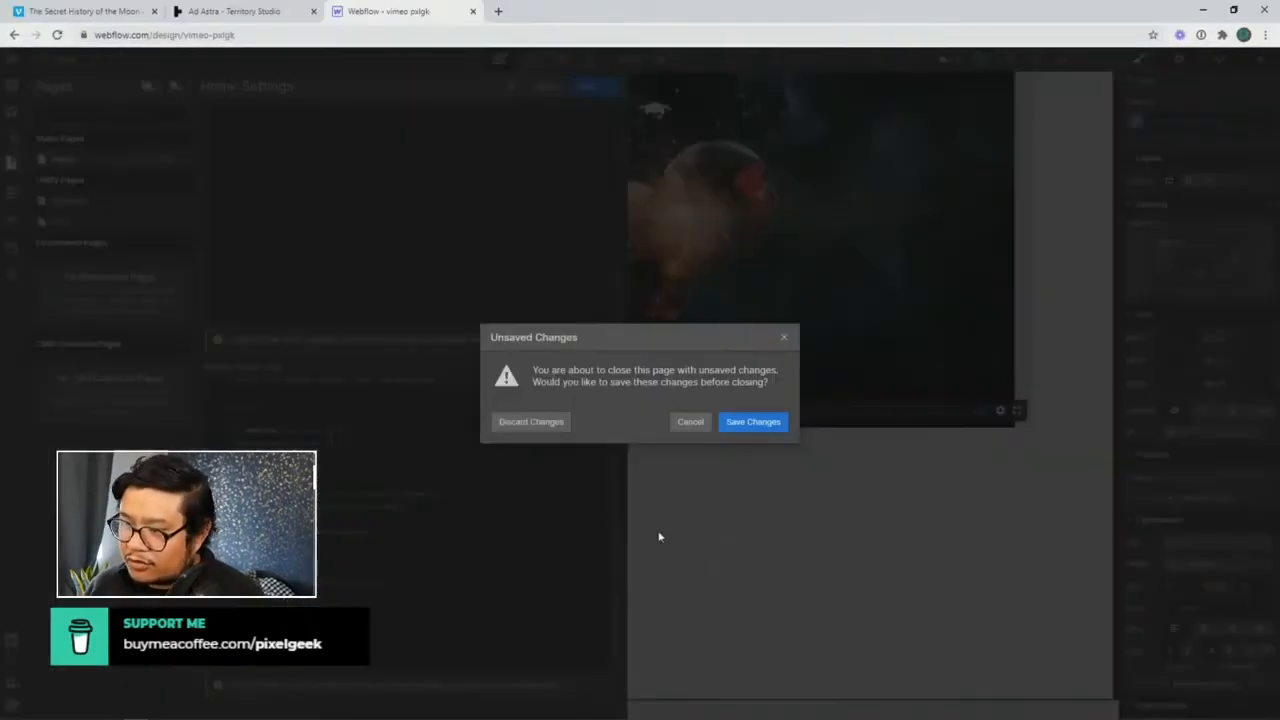
{"action": "left_click", "coordinate": [748, 424]}
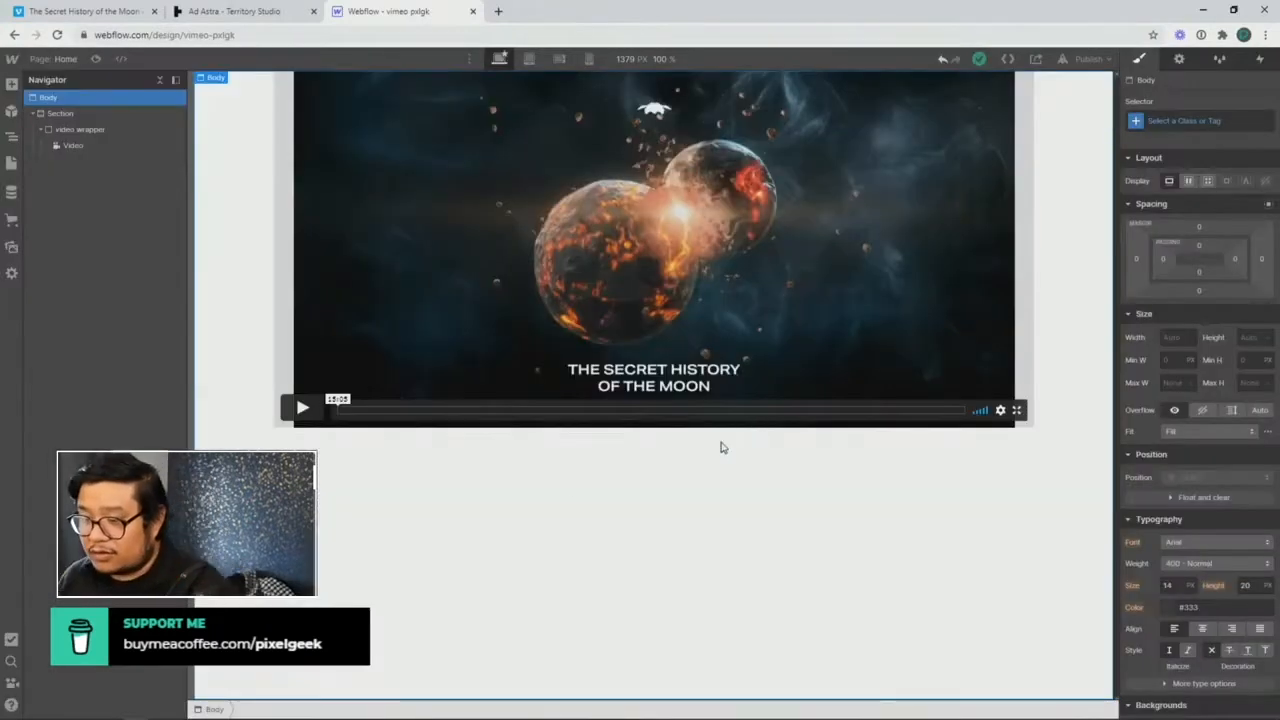
Step: Add a button to the body below the section and change its text to Play
{"action": "key", "text": "a"}
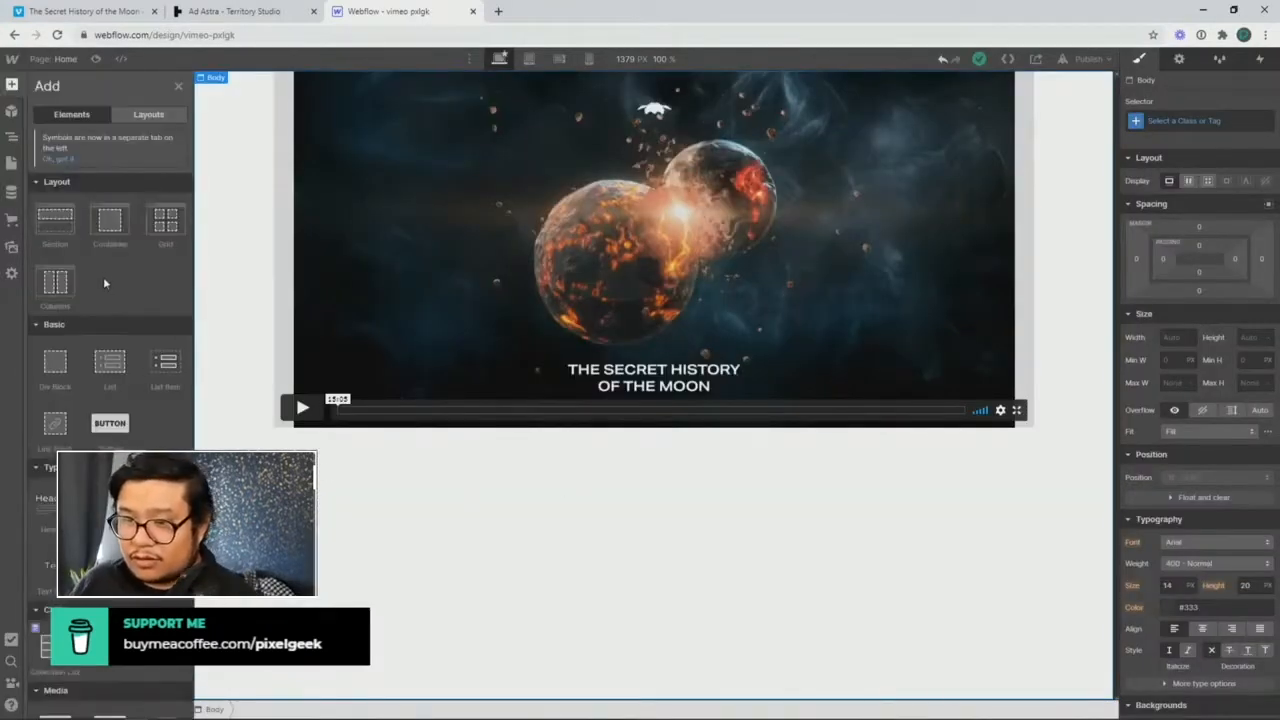
{"action": "left_click_drag", "start_coordinate": [110, 423], "coordinate": [43, 168]}
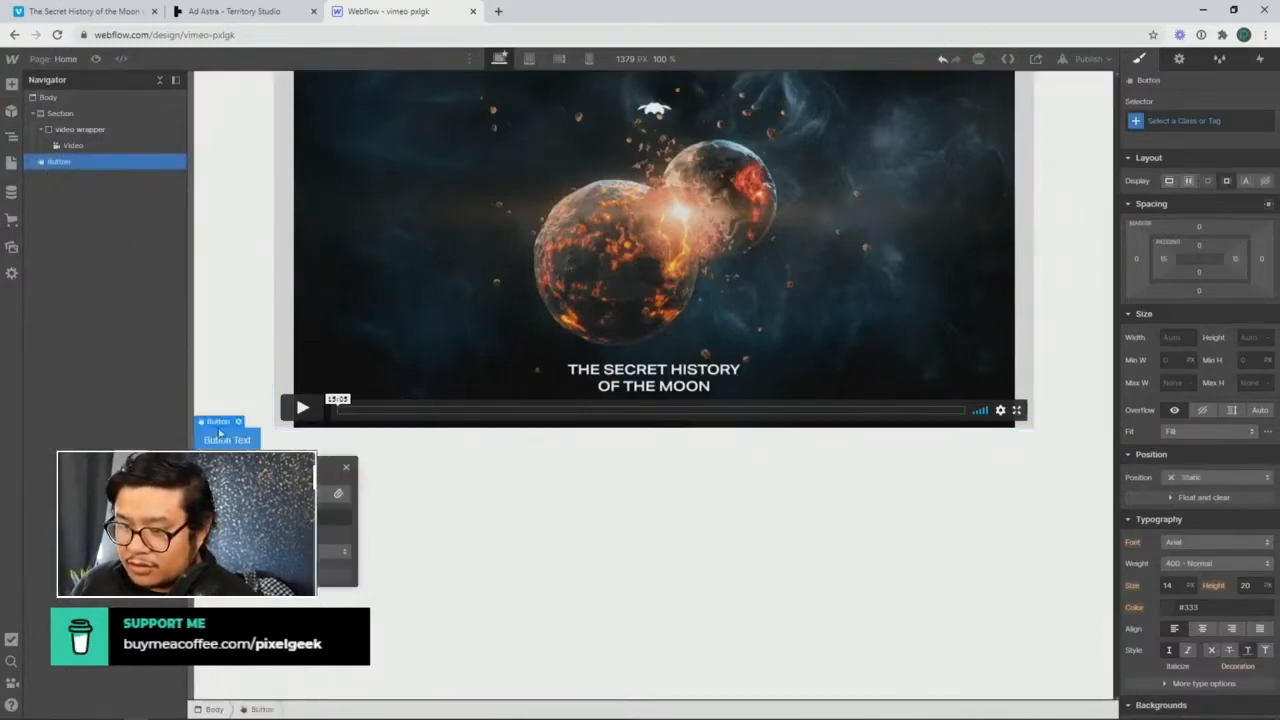
{"action": "left_click", "coordinate": [346, 470]}
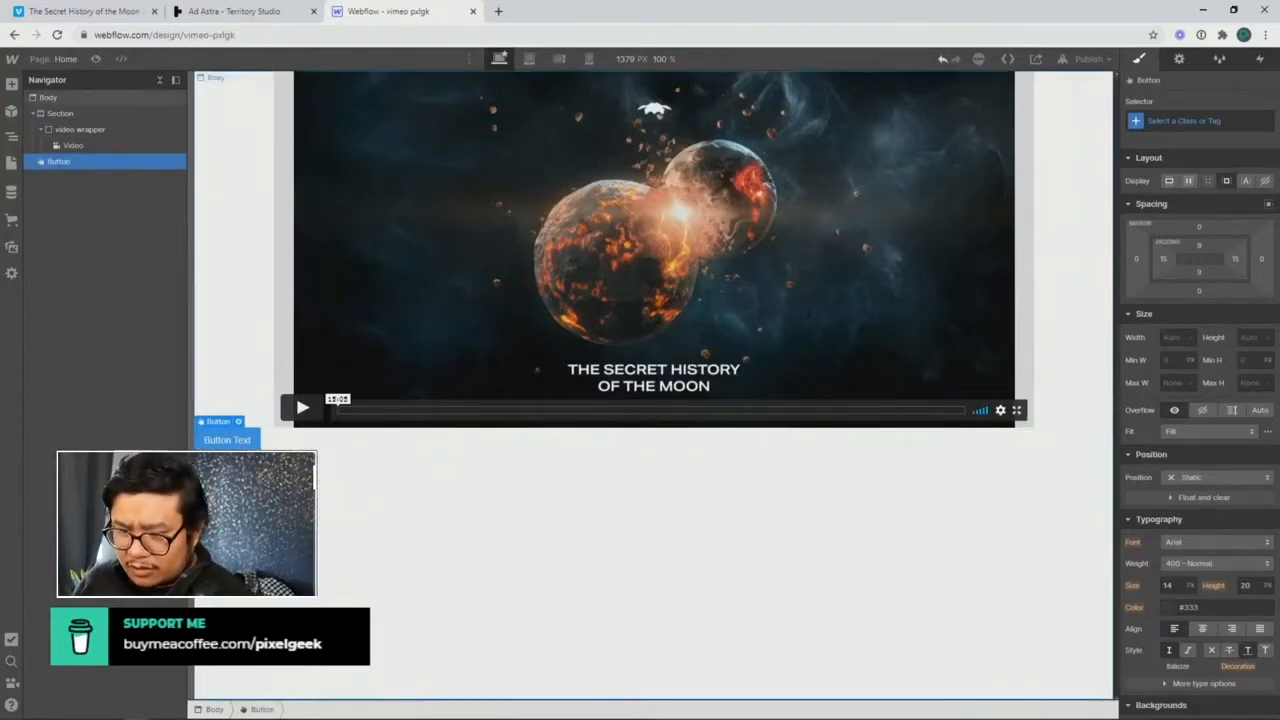
{"action": "double_click", "coordinate": [228, 440]}
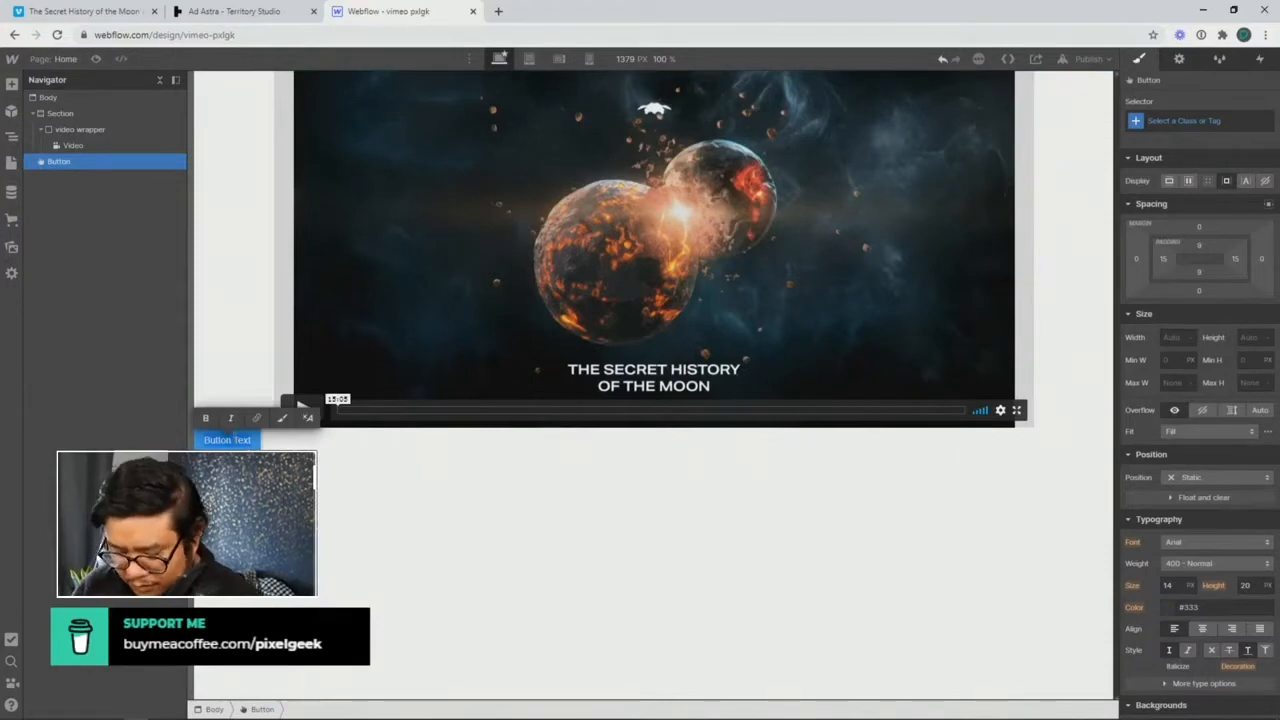
{"action": "type", "text": "Play"}
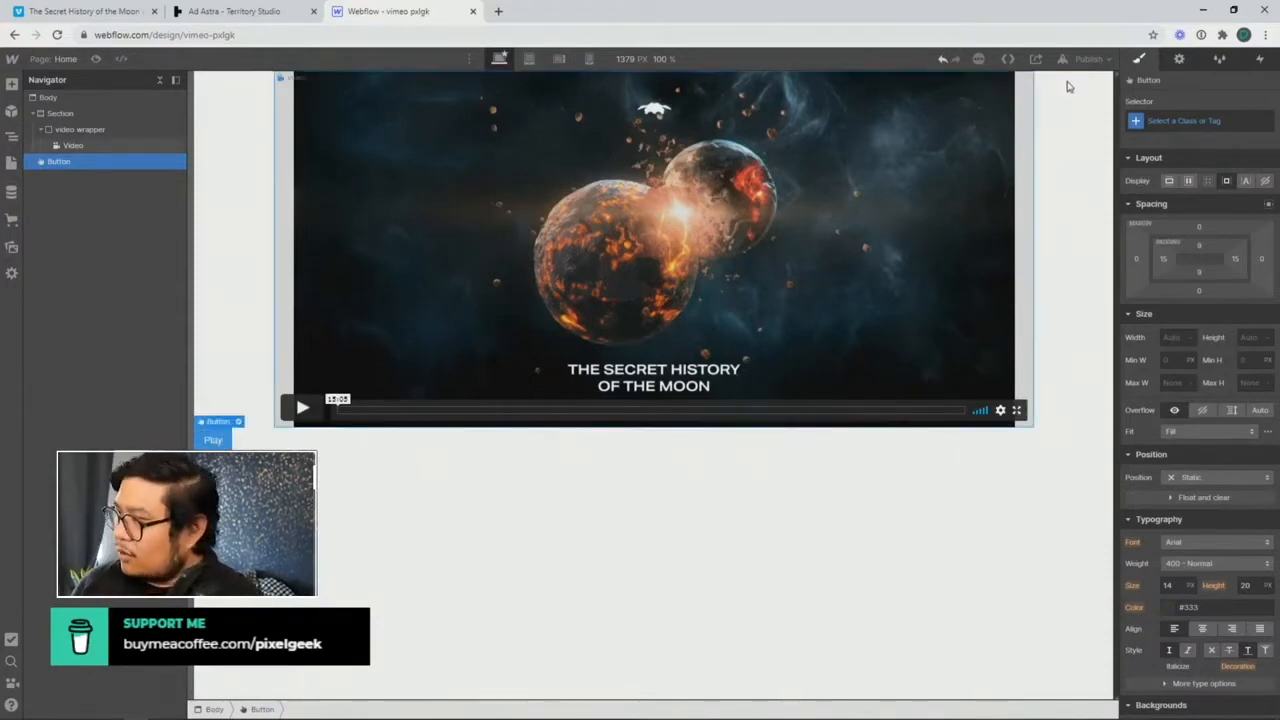
Step: Give the Play button the ID btnPlay
{"action": "left_click", "coordinate": [1180, 58]}
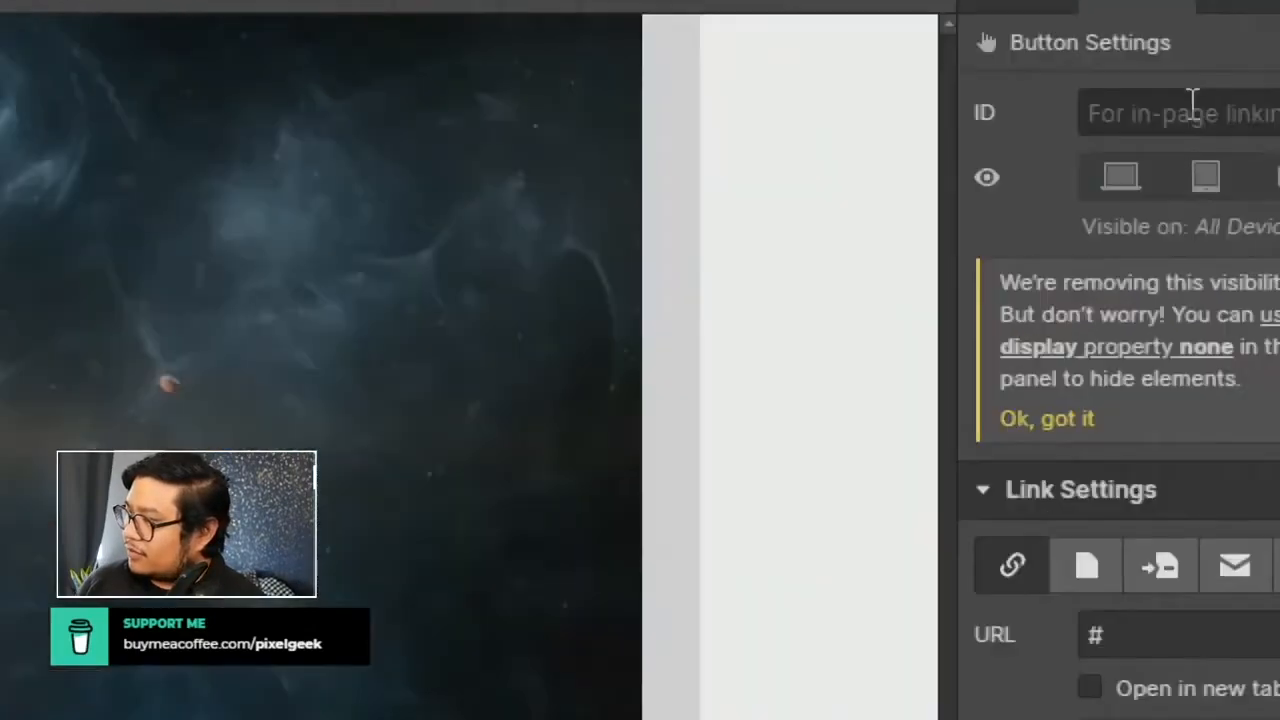
{"action": "left_click", "coordinate": [1188, 103]}
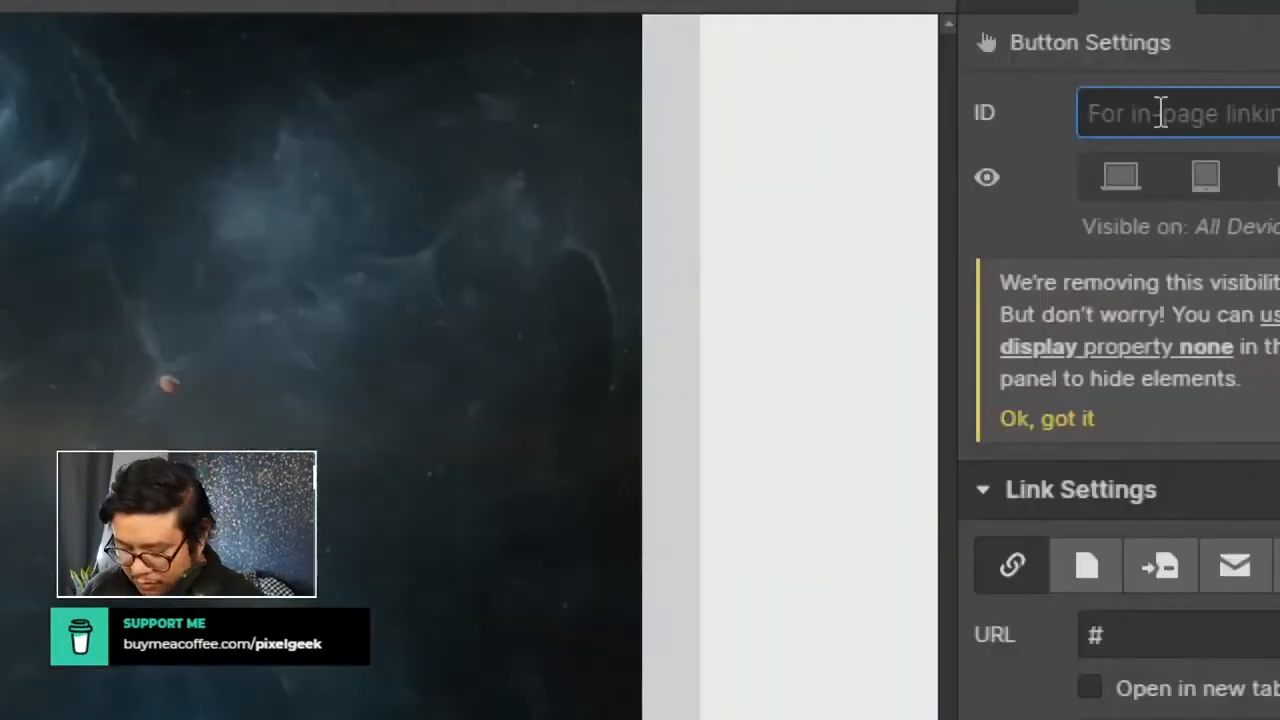
{"action": "type", "text": "btnPlay"}
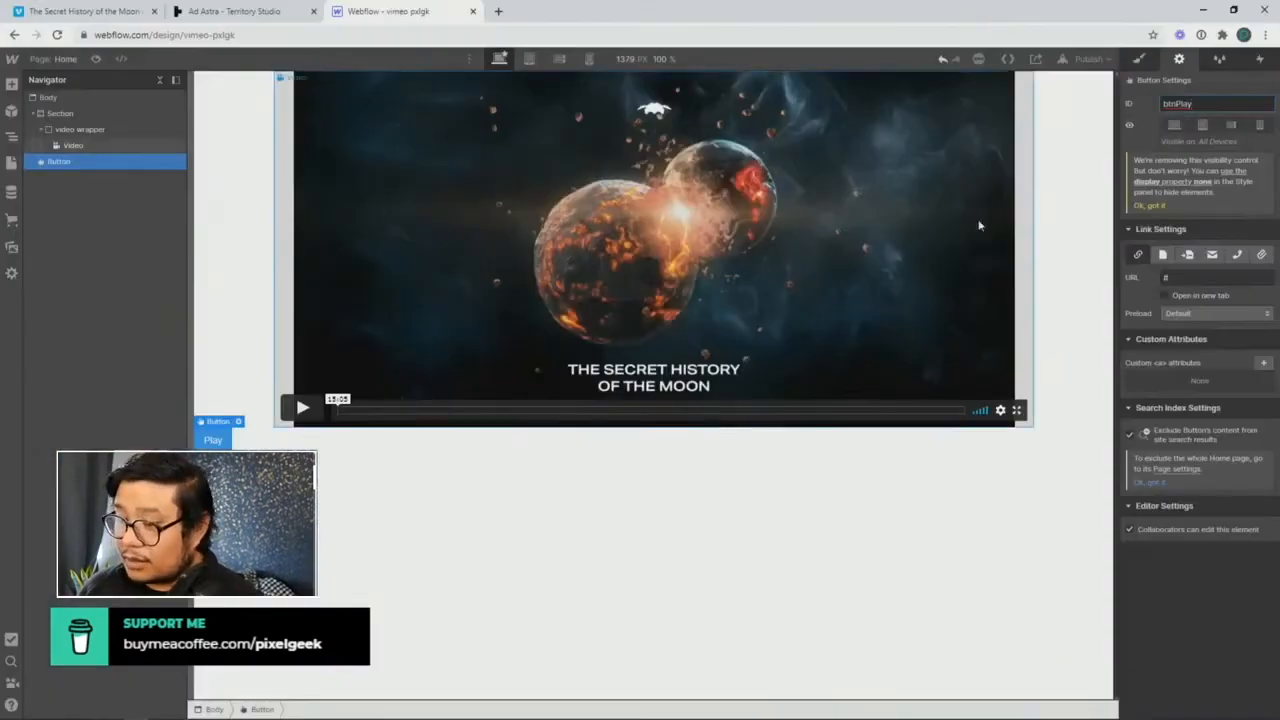
Step: Duplicate the Play button and change the copy's text to Pause
{"action": "left_click", "coordinate": [214, 441]}
{"action": "key", "text": "ctrl+c"}
{"action": "key", "text": "ctrl+v"}
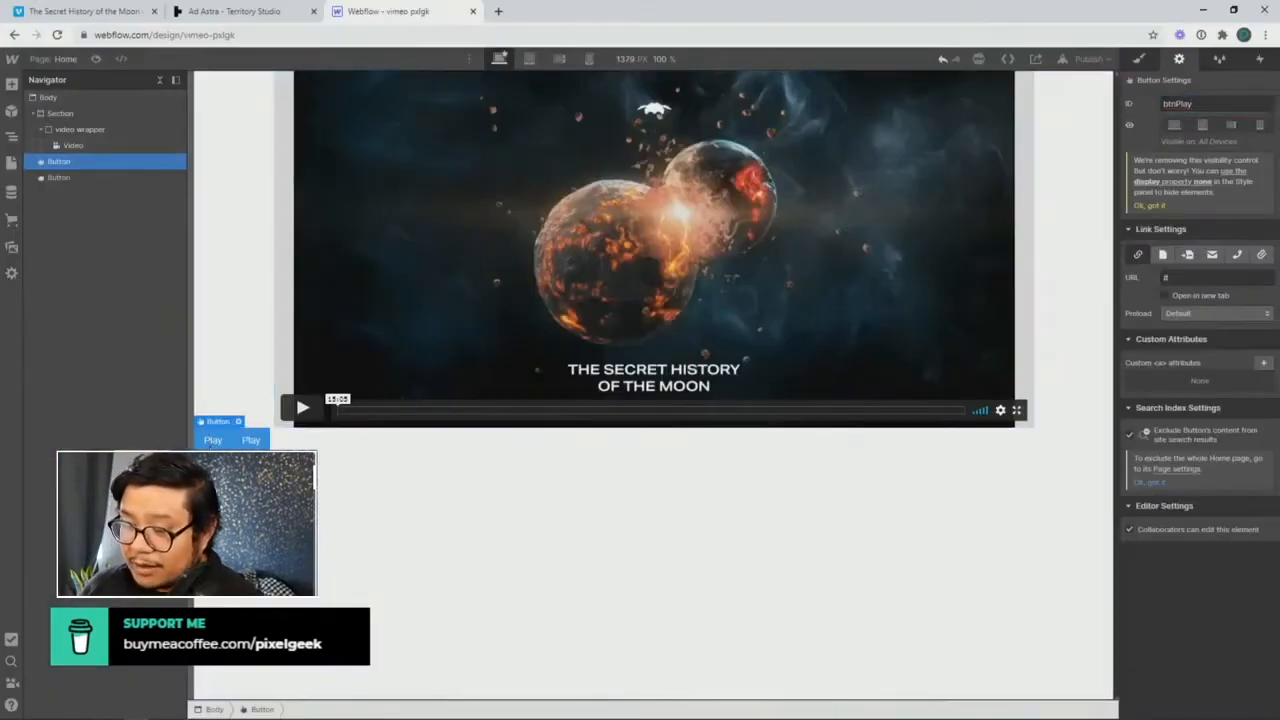
{"action": "left_click", "coordinate": [250, 441]}
{"action": "double_click", "coordinate": [251, 441]}
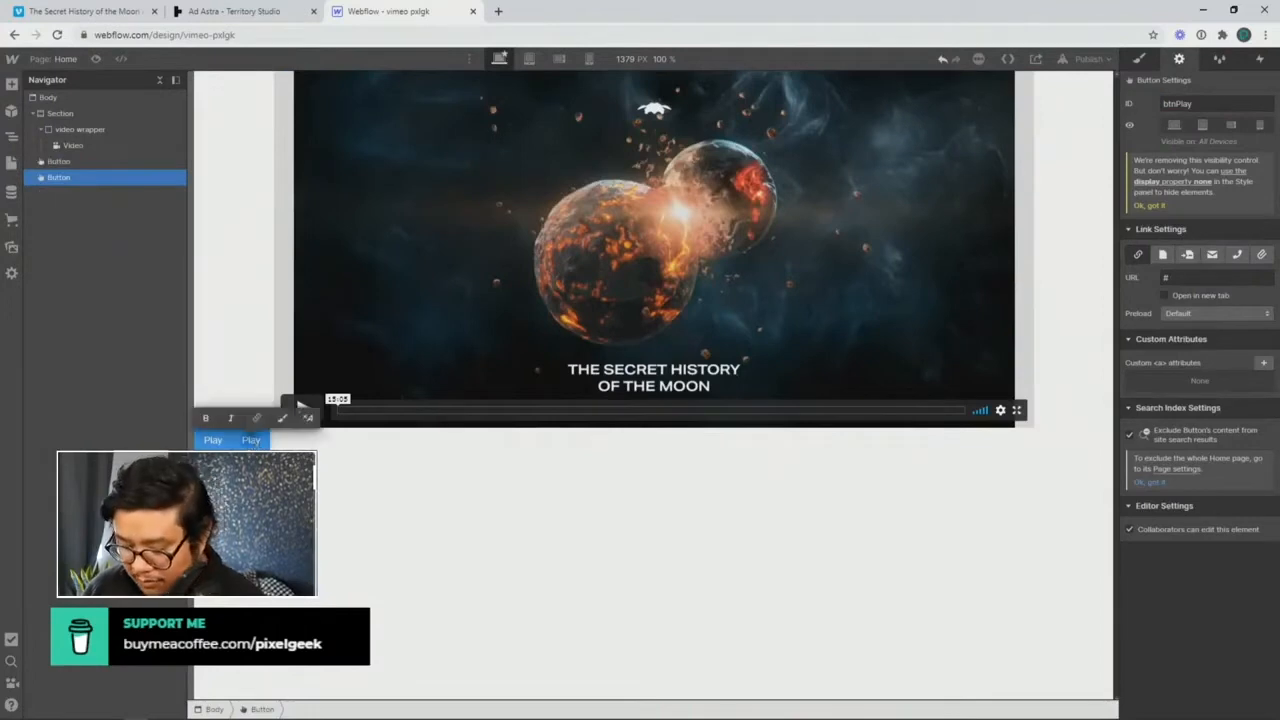
{"action": "type", "text": "Pause"}
{"action": "key", "text": "Escape"}
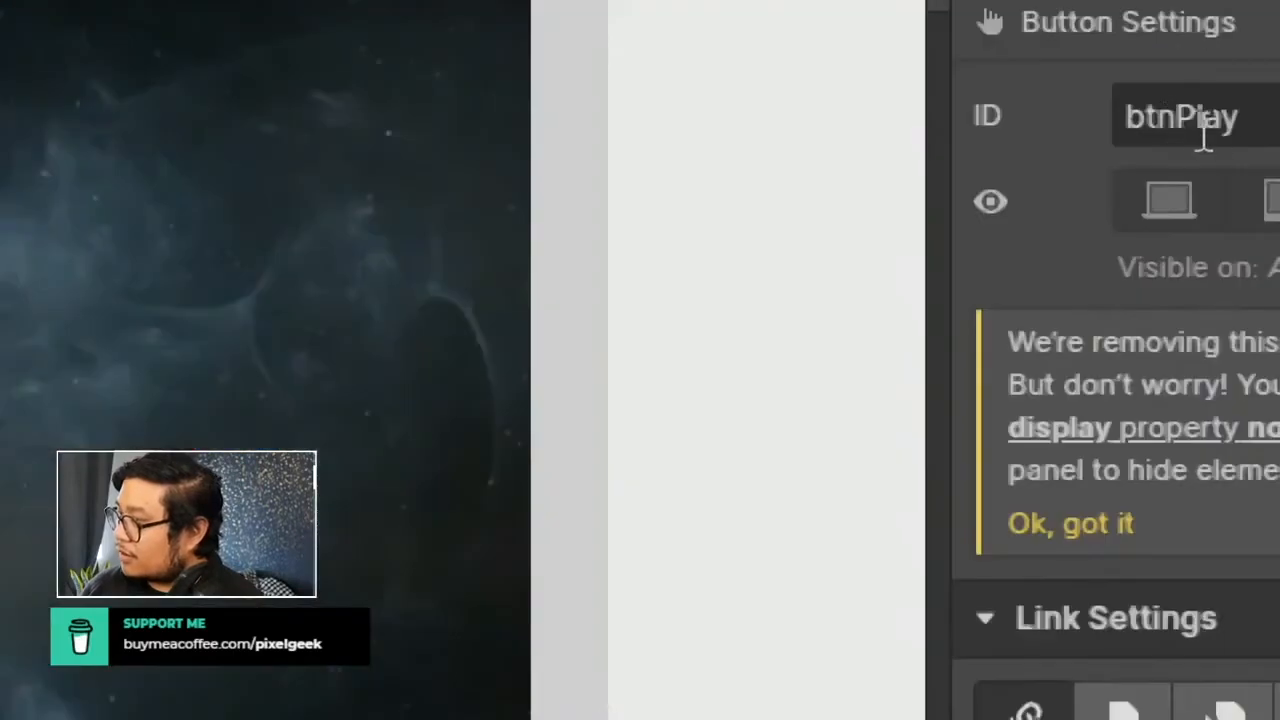
Step: Set the Pause button's ID to btnPause
{"action": "left_click_drag", "start_coordinate": [1181, 104], "coordinate": [1193, 106]}
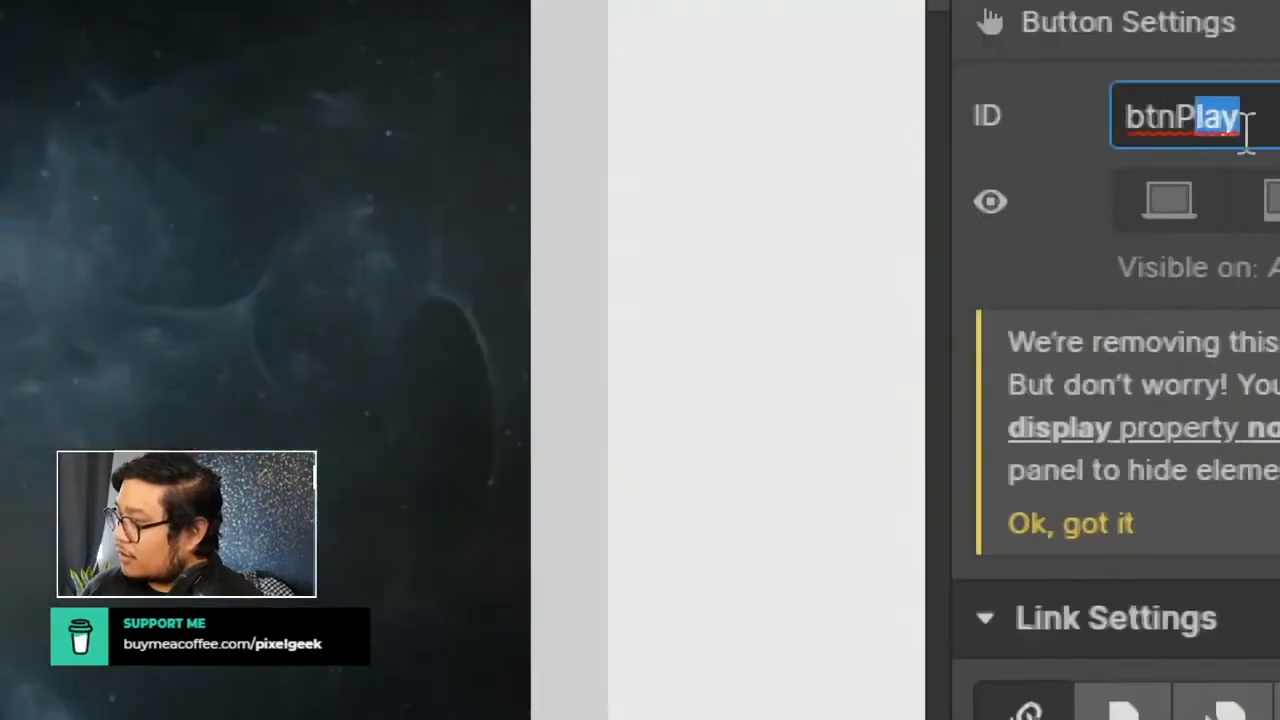
{"action": "type", "text": "ause"}
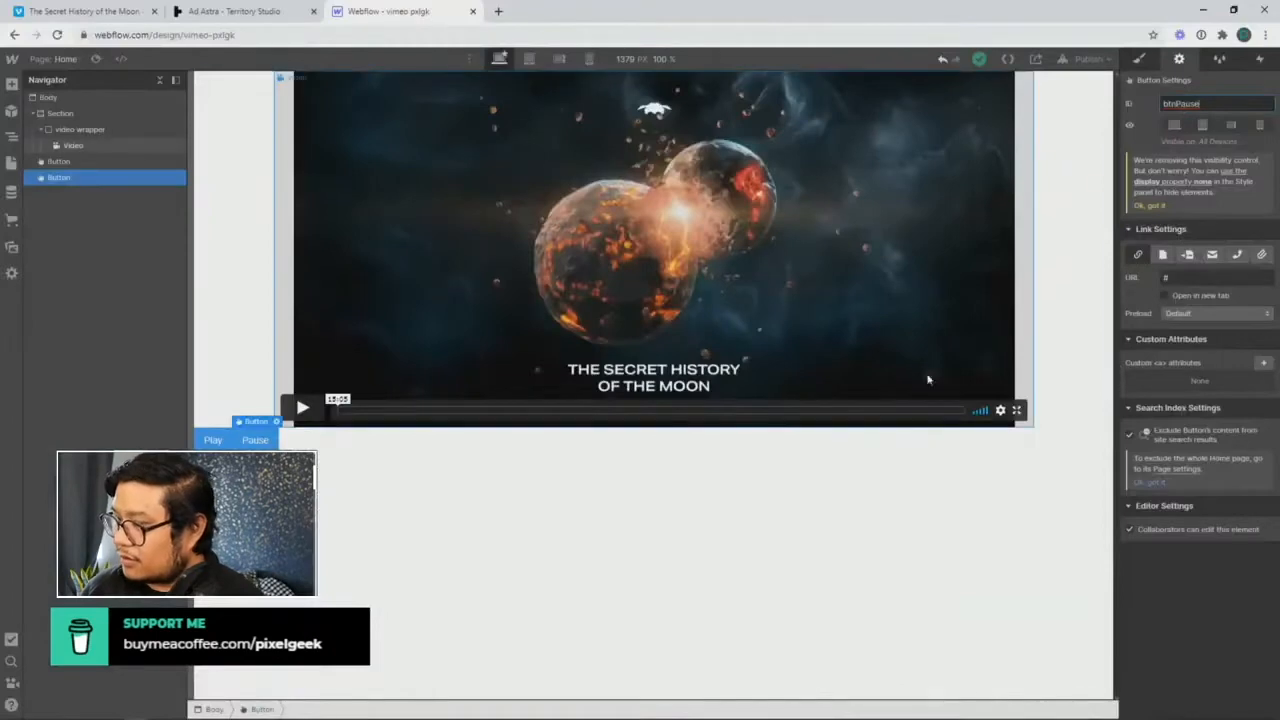
{"action": "left_click", "coordinate": [397, 463]}
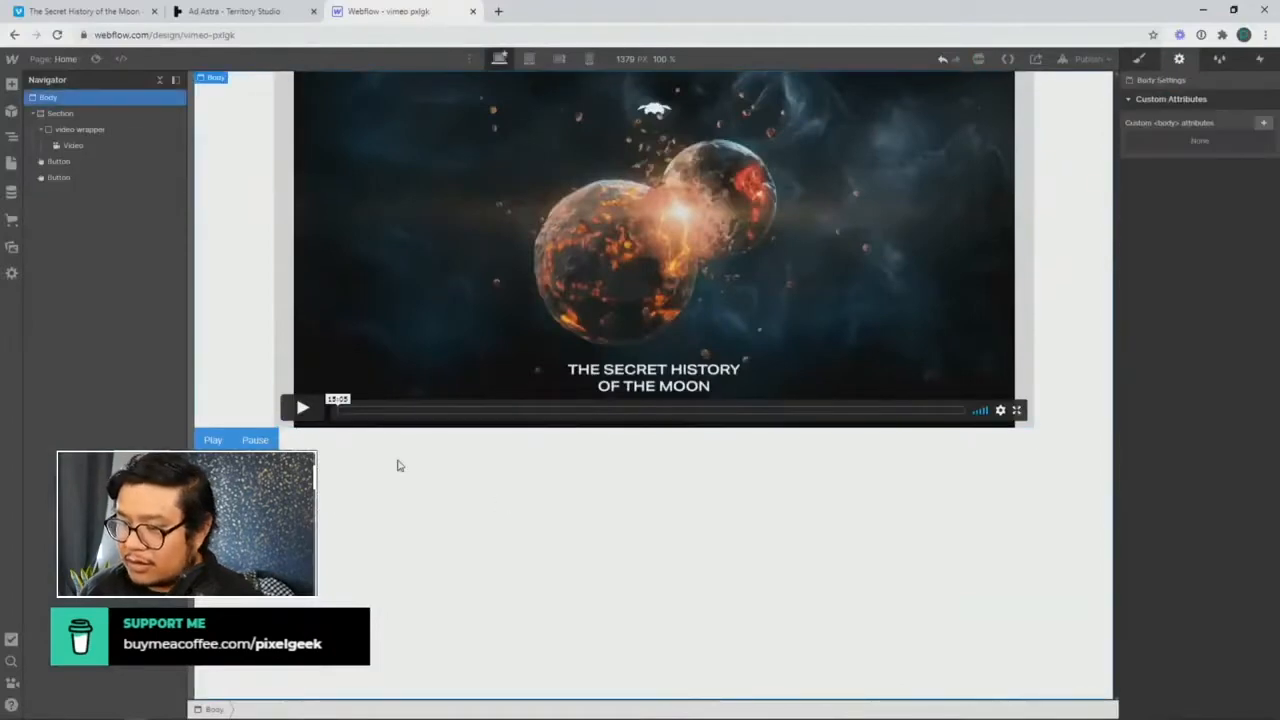
Step: Publish the site to vimeo-pxlgk.webflow.io and open the live page
{"action": "left_click", "coordinate": [1079, 58]}
{"action": "left_click", "coordinate": [1030, 226]}
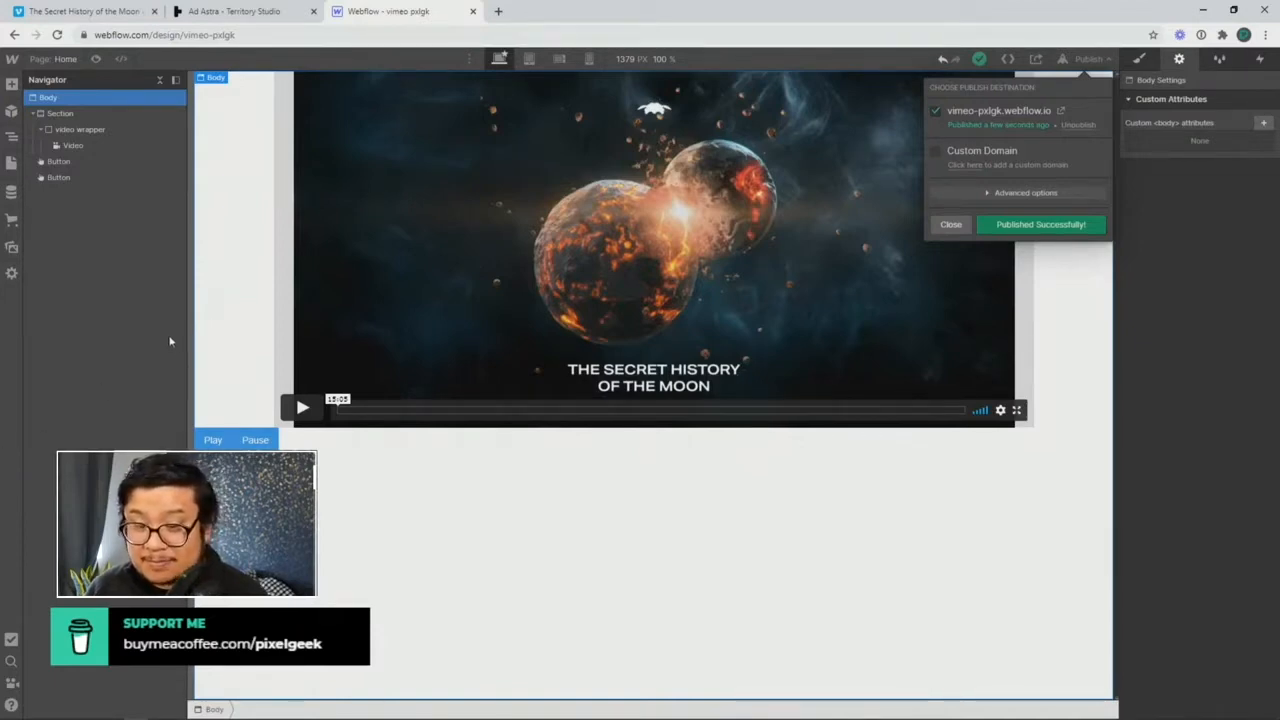
{"action": "left_click", "coordinate": [1057, 109]}
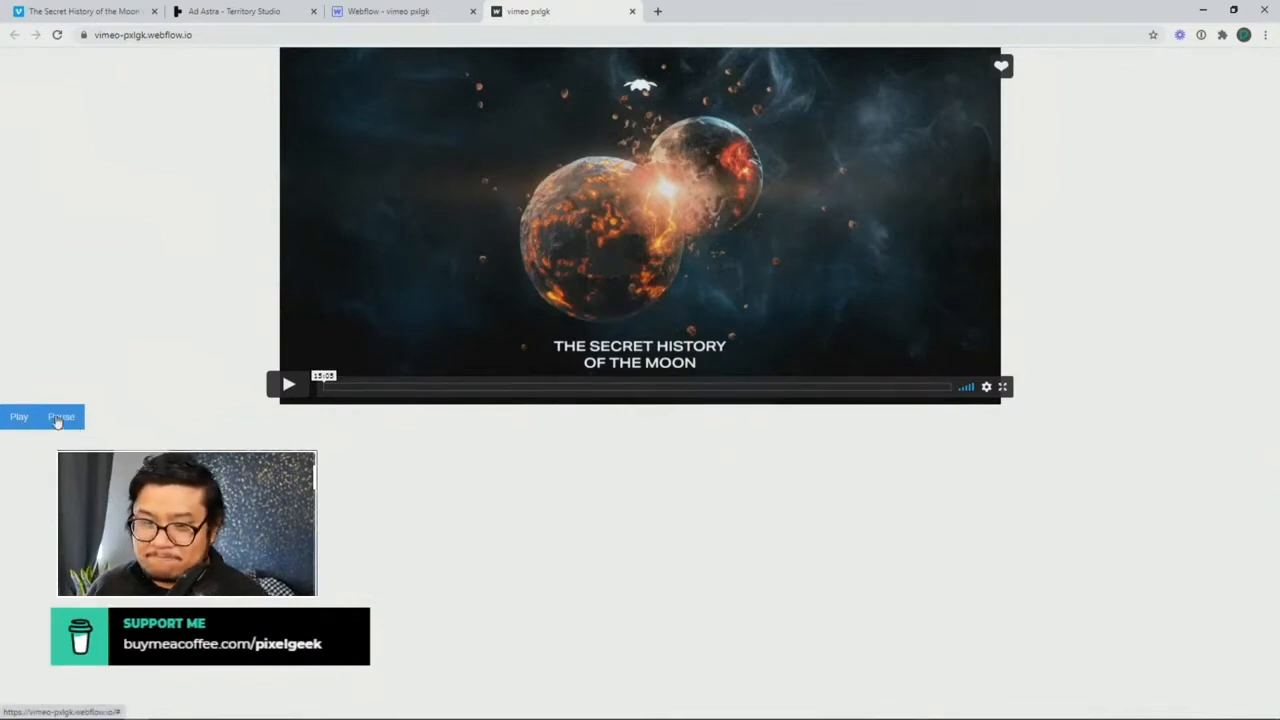
Step: Inspect the published page with the developer tools and examine the errors in the console
{"action": "right_click", "coordinate": [160, 248]}
{"action": "left_click", "coordinate": [205, 487]}
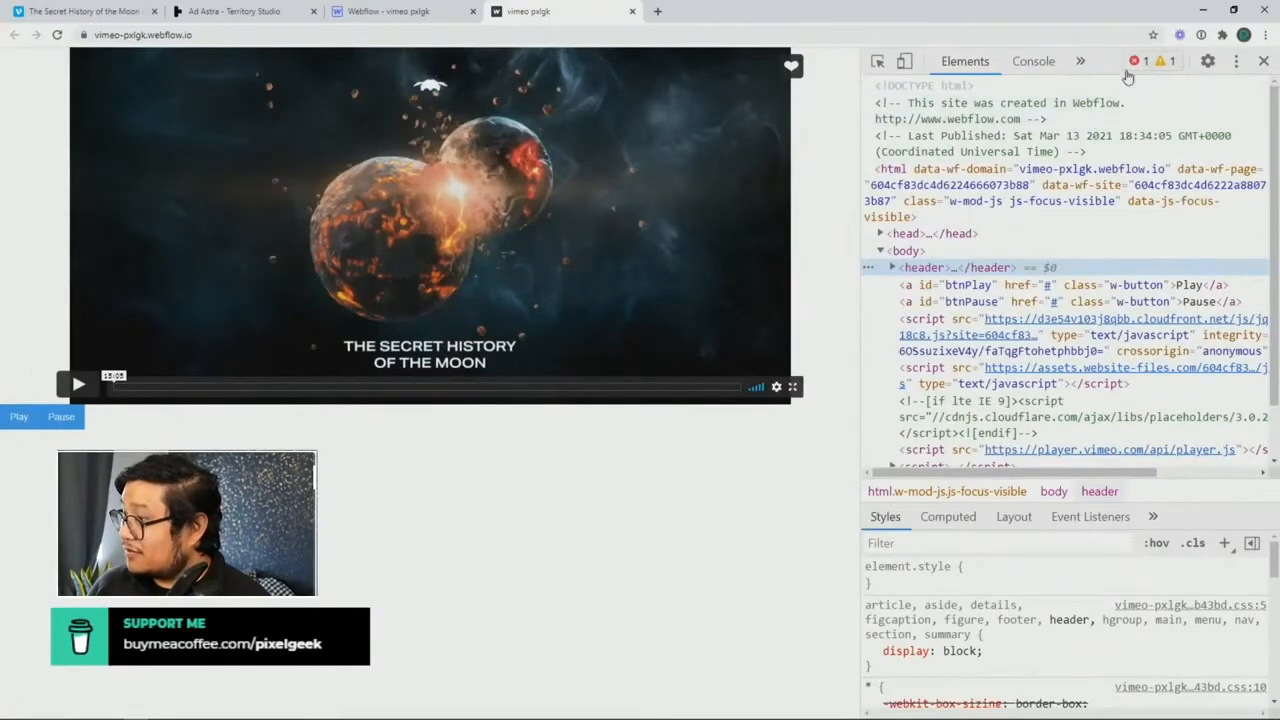
{"action": "left_click", "coordinate": [1127, 75]}
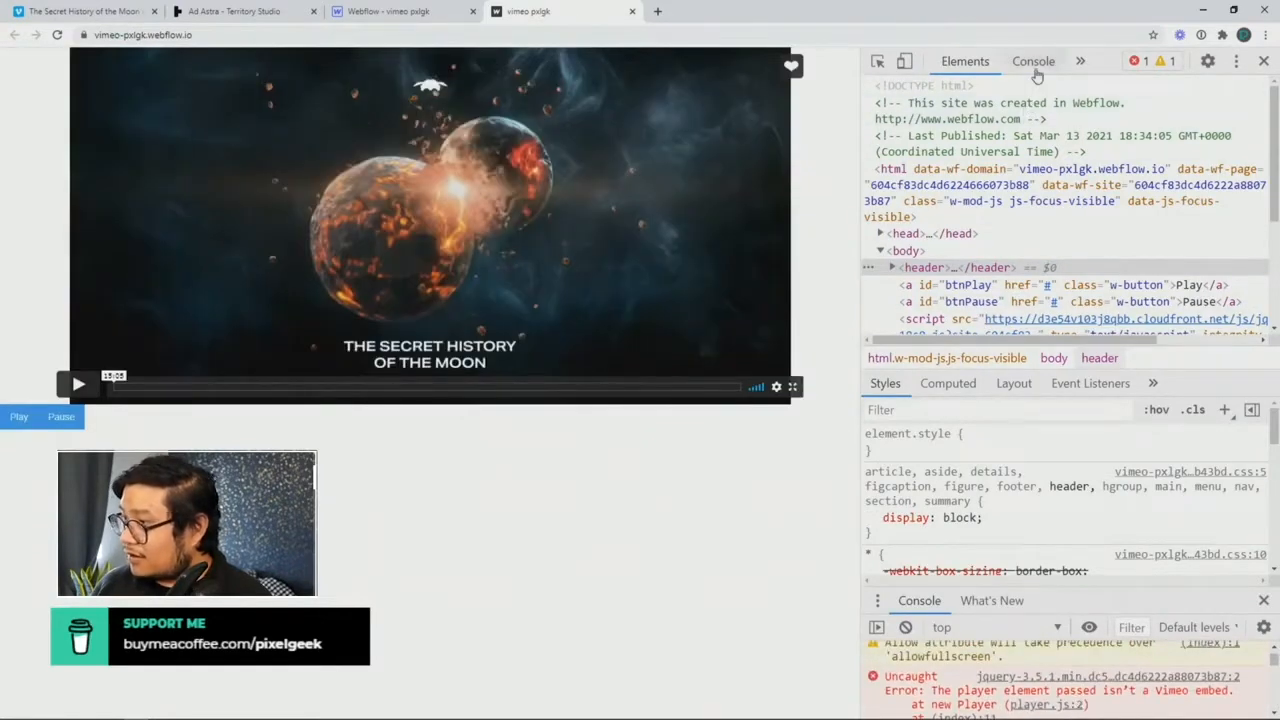
{"action": "left_click", "coordinate": [1036, 72]}
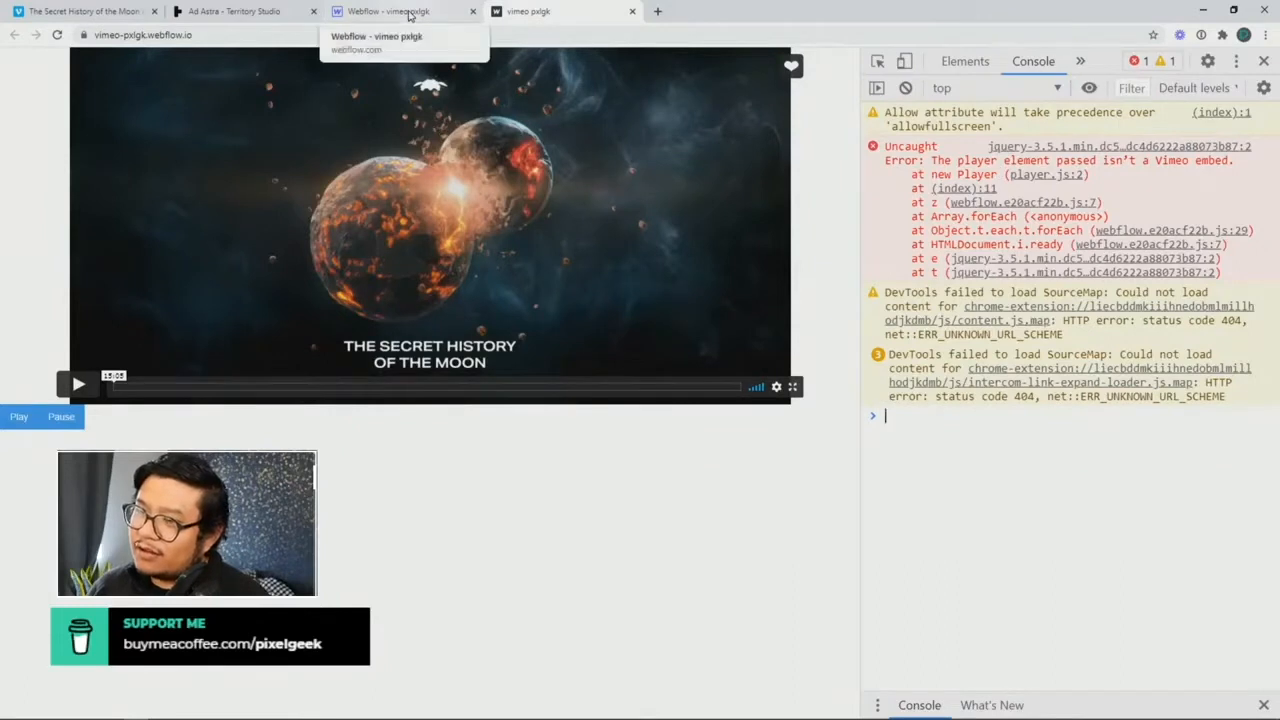
Step: Check the Video element's settings in the Webflow Designer, and inspect the embedded video's iframe markup on the published page
{"action": "left_click", "coordinate": [408, 14]}
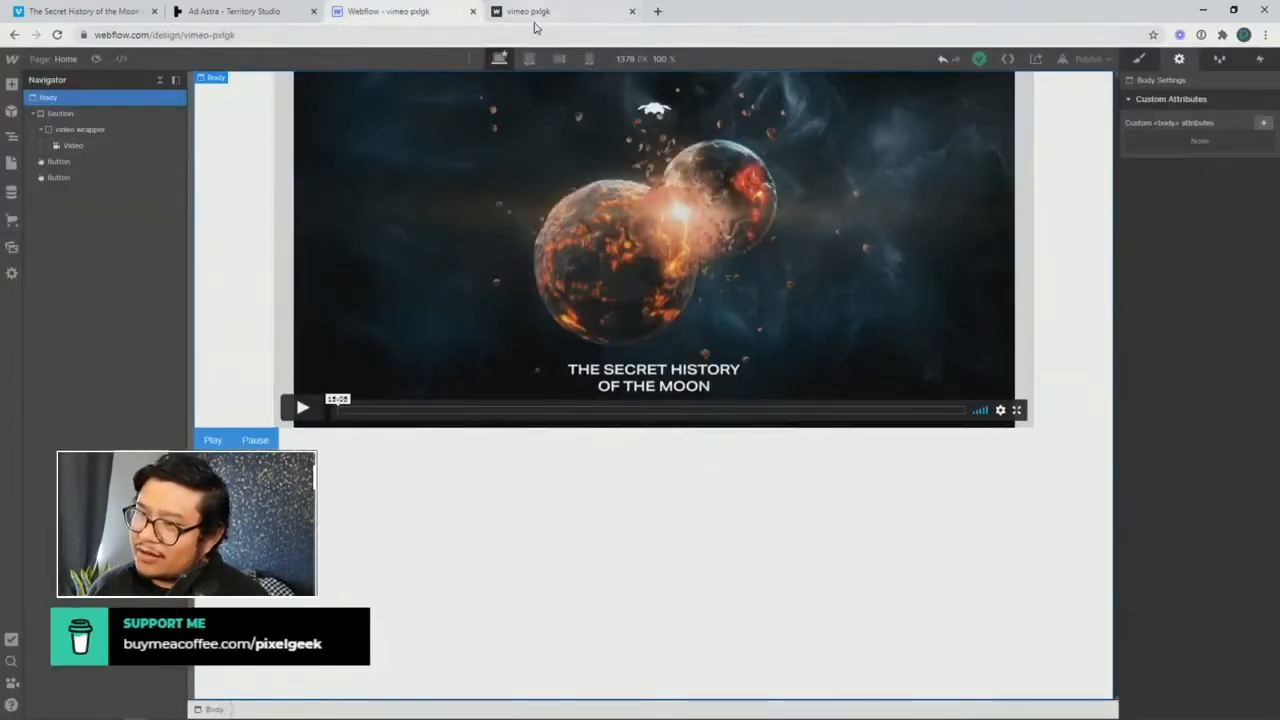
{"action": "left_click", "coordinate": [141, 150]}
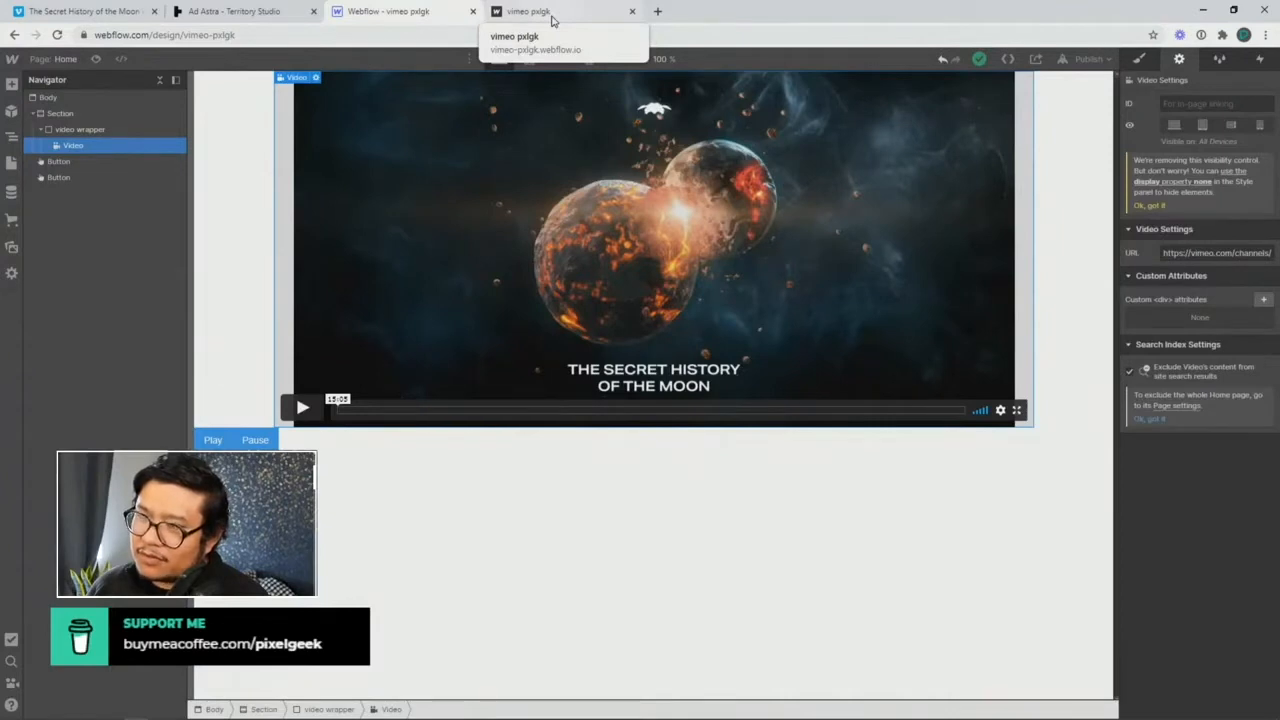
{"action": "left_click", "coordinate": [551, 21]}
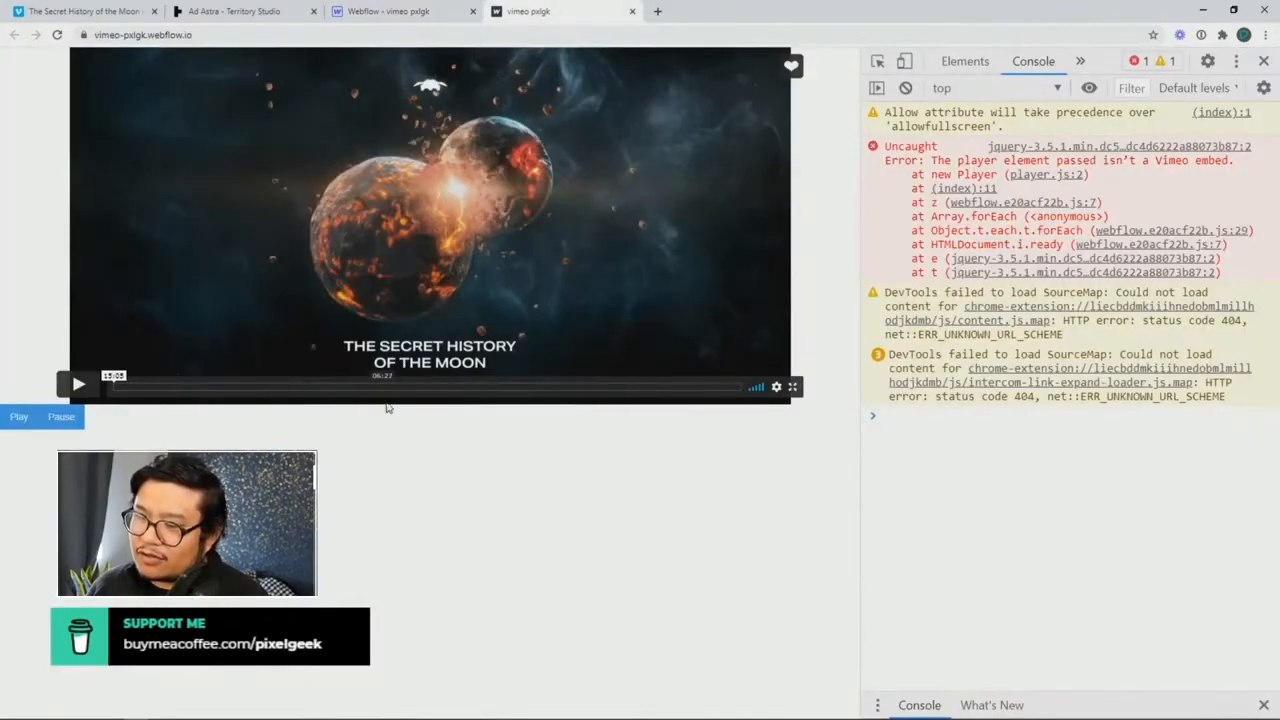
{"action": "right_click", "coordinate": [808, 244]}
{"action": "left_click", "coordinate": [846, 512]}
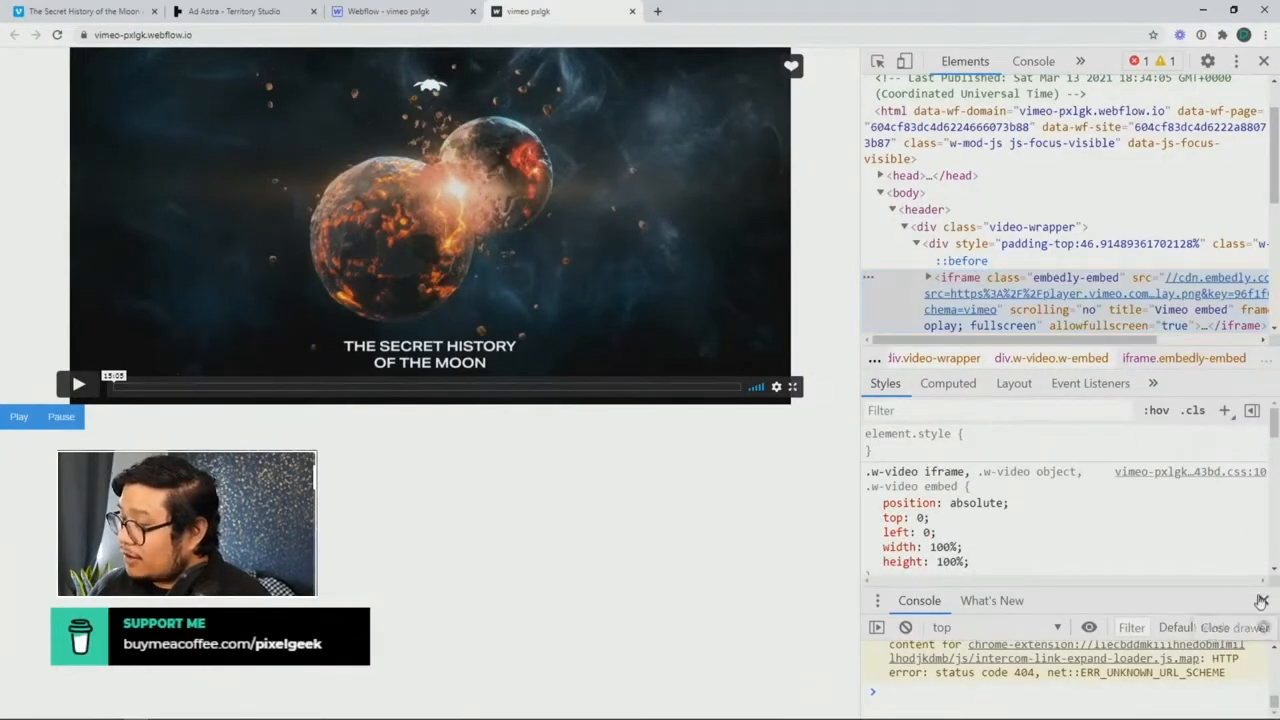
Step: Close the console drawer and copy the iframe embed code of The Secret History of the Moon from its Vimeo share dialog
{"action": "left_click", "coordinate": [1263, 600]}
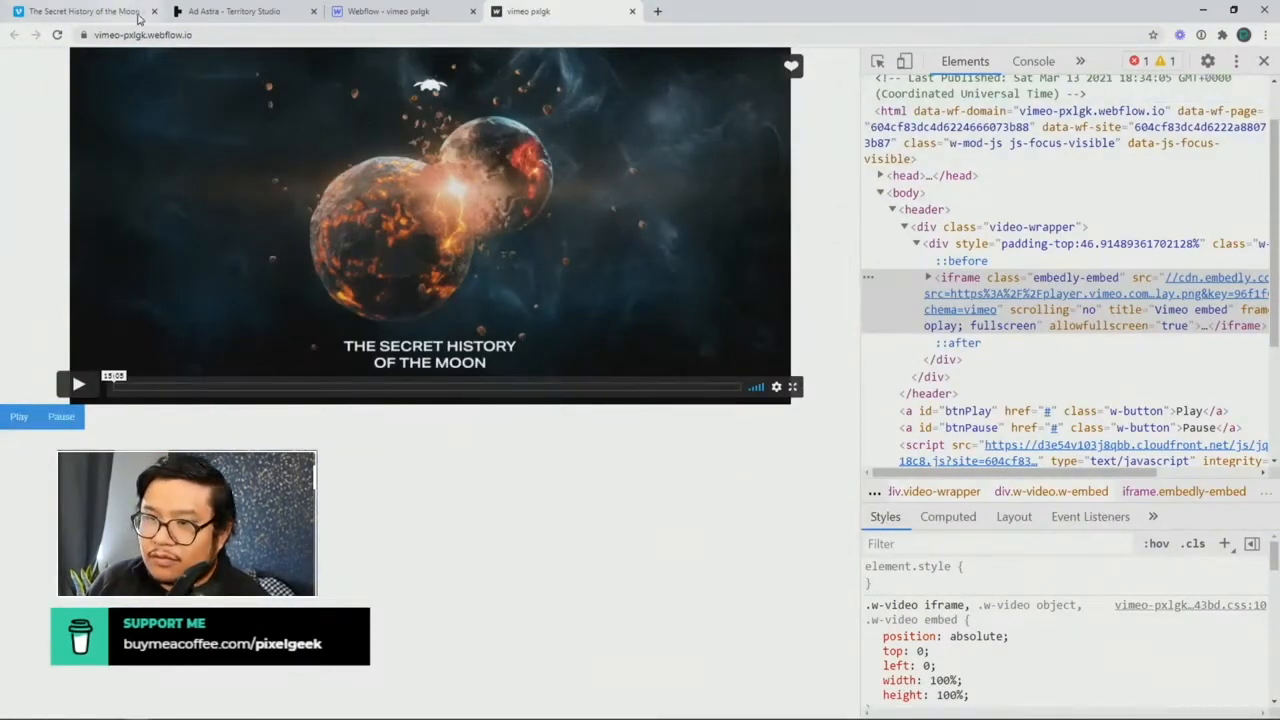
{"action": "left_click", "coordinate": [120, 13]}
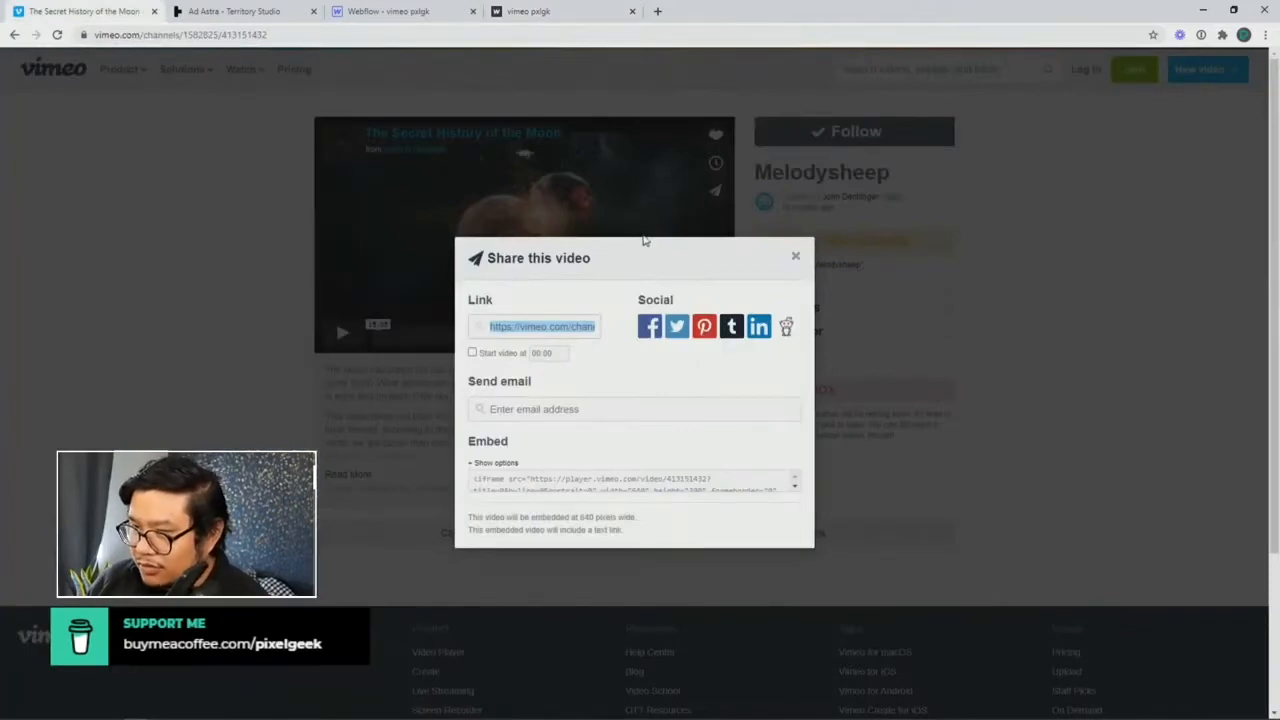
{"action": "left_click", "coordinate": [578, 488]}
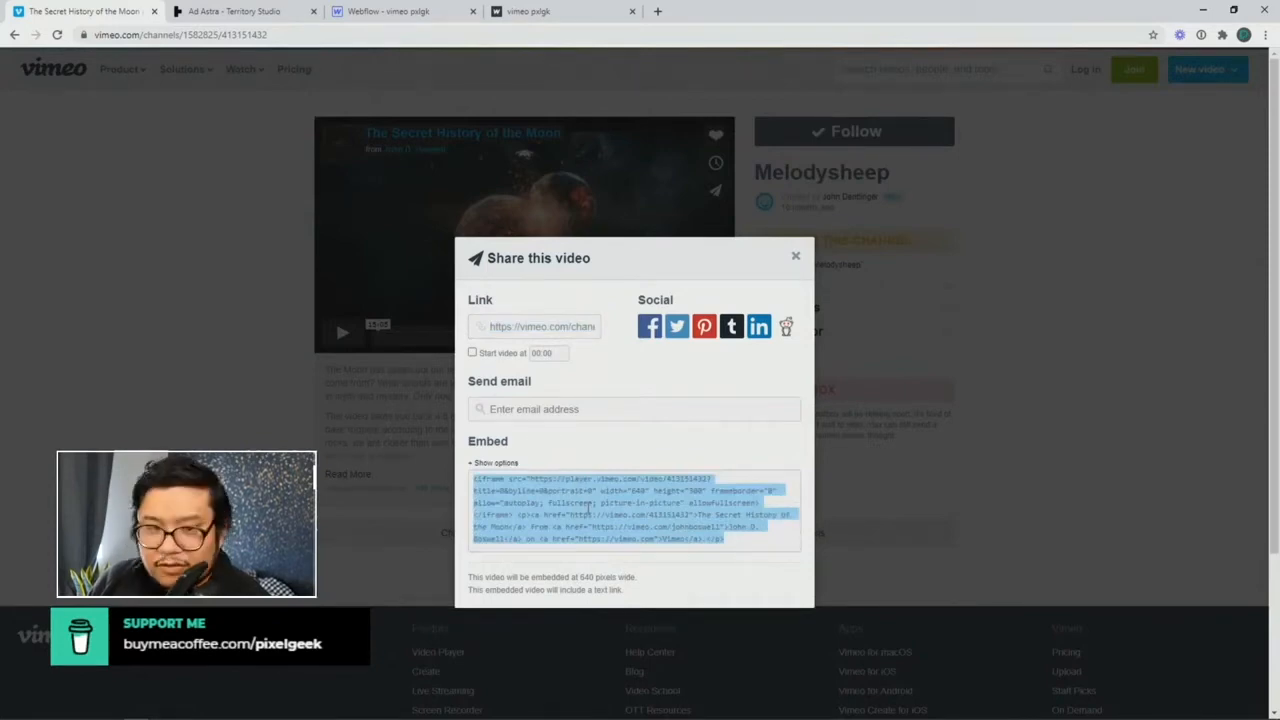
Step: In the Webflow Designer, replace the Video element in the video wrapper with an HTML Embed holding the copied Vimeo embed code
{"action": "left_click", "coordinate": [388, 14]}
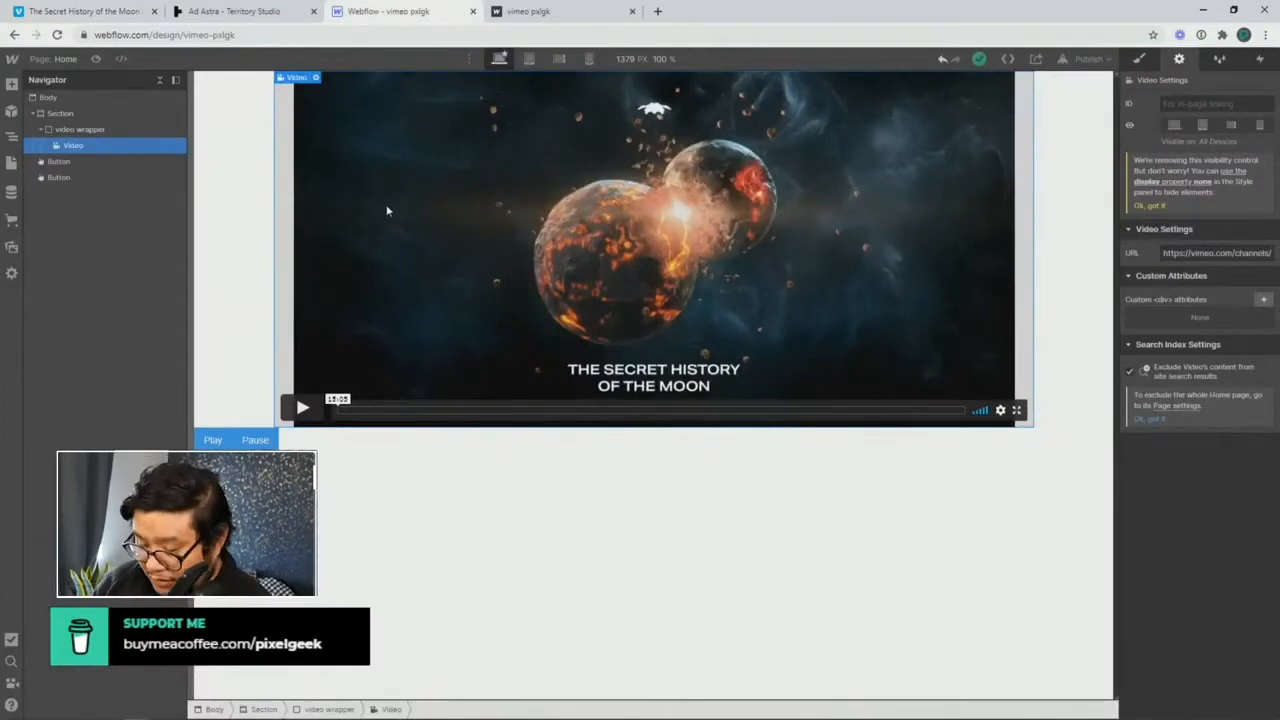
{"action": "key", "text": "Delete"}
{"action": "left_click", "coordinate": [374, 108]}
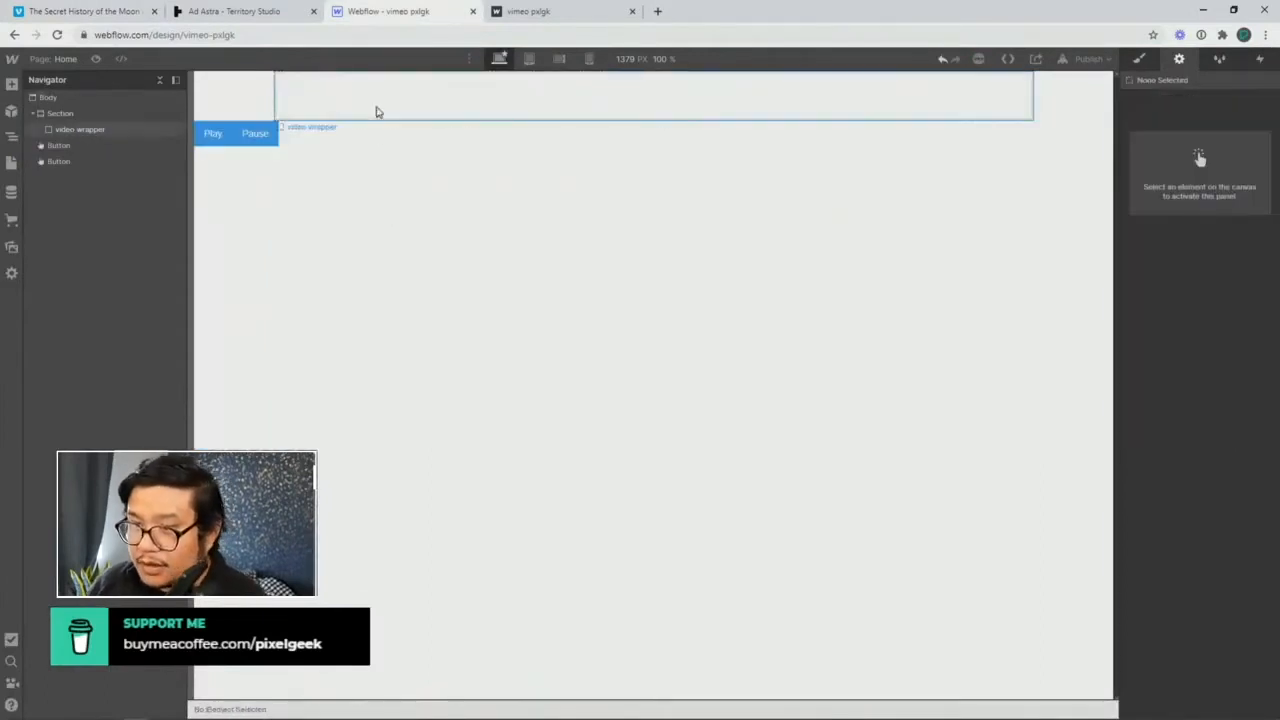
{"action": "key", "text": "ctrl+k"}
{"action": "type", "text": "emebd"}
{"action": "key", "text": "BackSpace"}
{"action": "key", "text": "BackSpace"}
{"action": "key", "text": "BackSpace"}
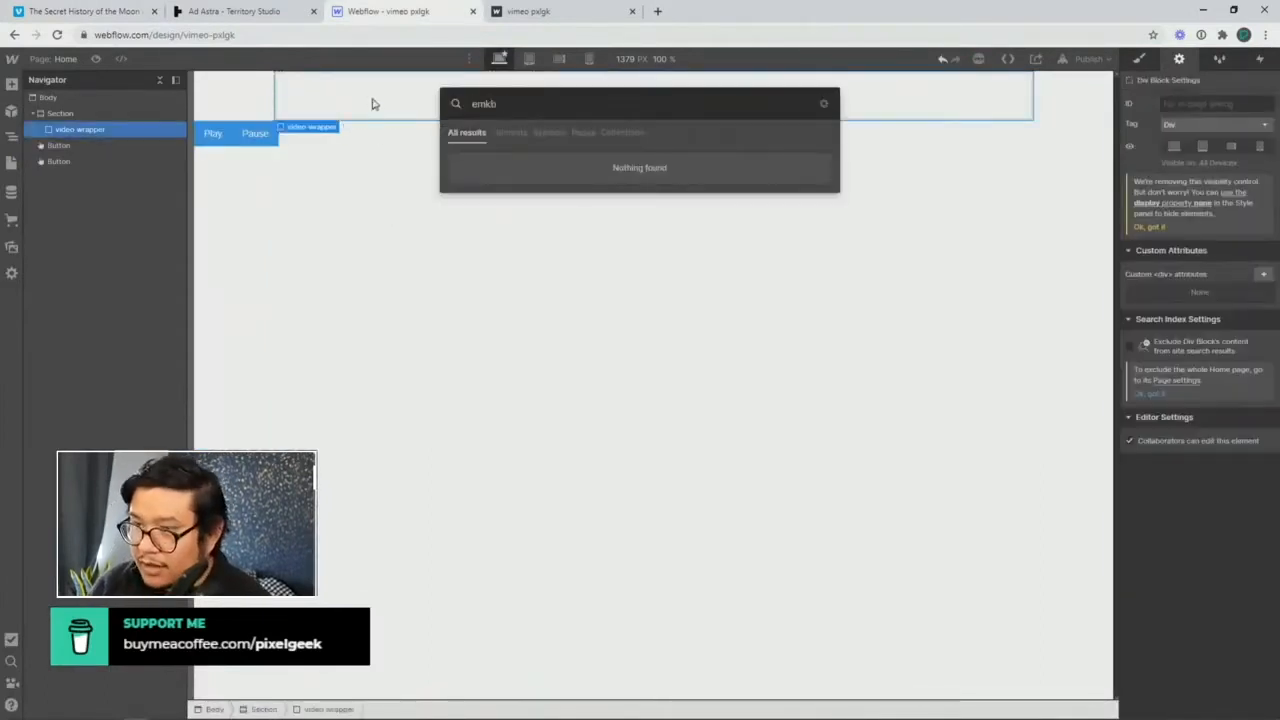
{"action": "key", "text": "Return"}
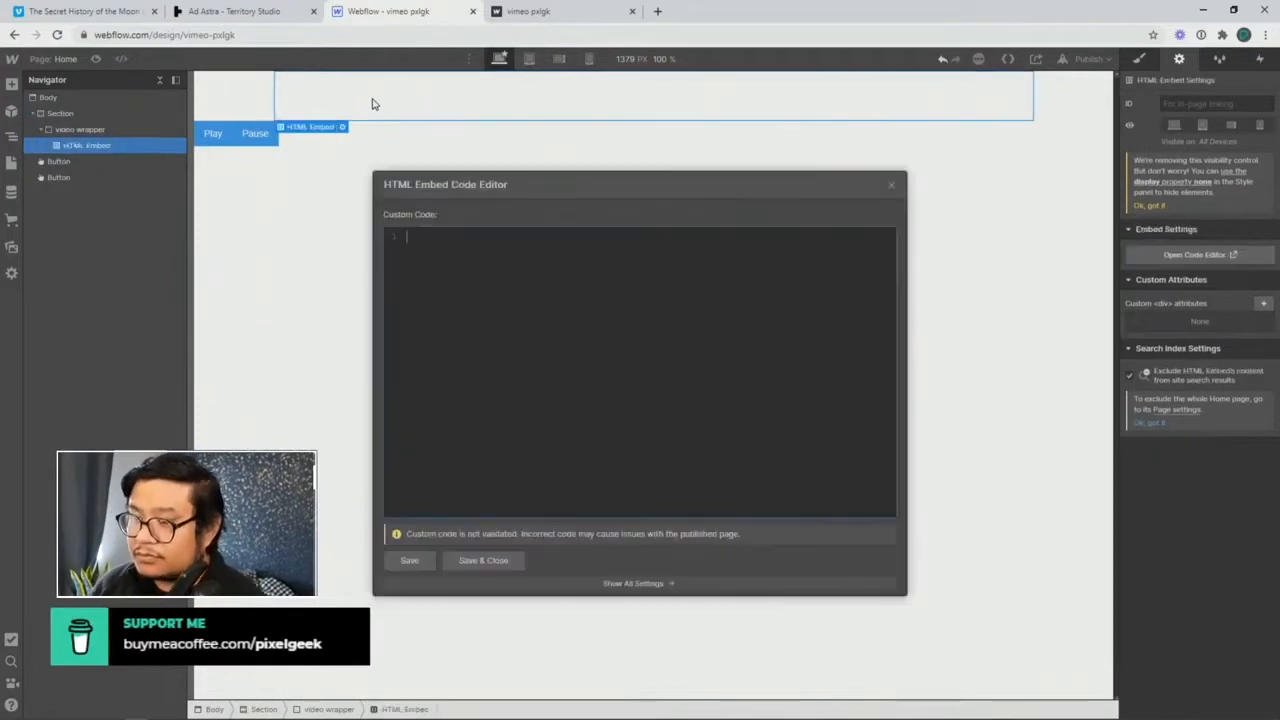
{"action": "key", "text": "ctrl+v"}
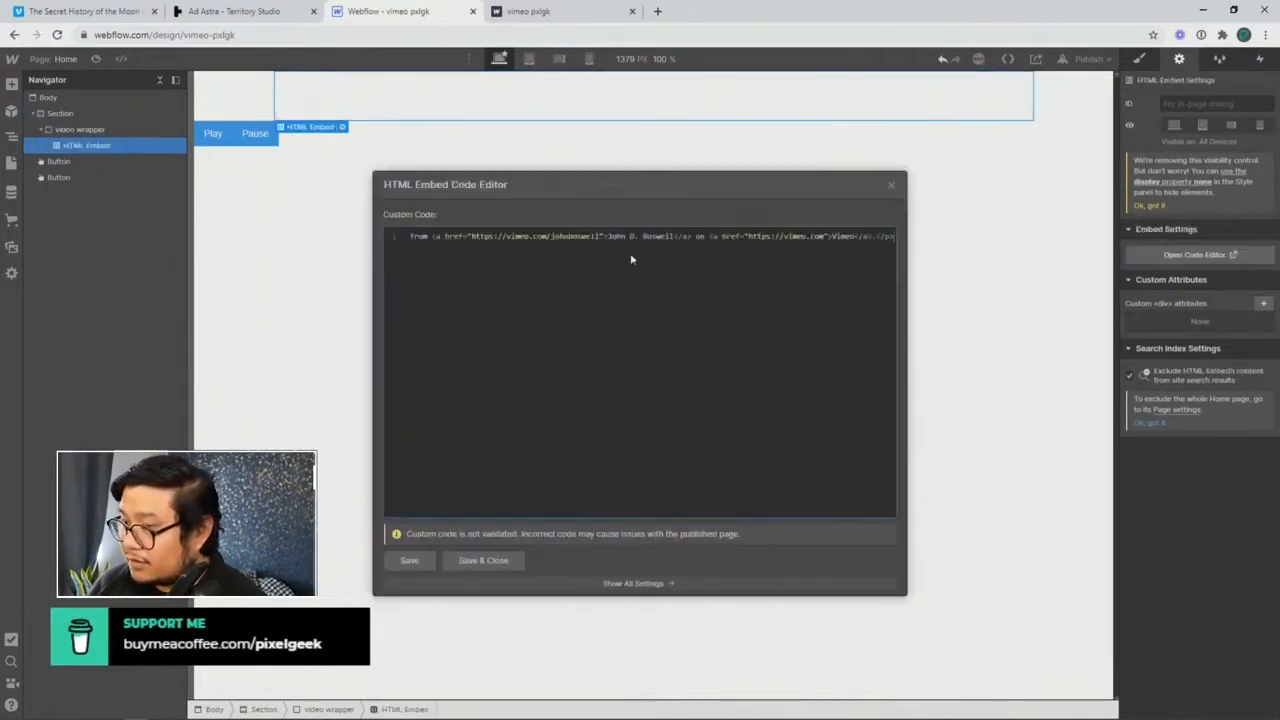
Step: Remove the credit paragraph with its links after the closing iframe tag in the embed code
{"action": "left_click_drag", "start_coordinate": [874, 236], "coordinate": [434, 237]}
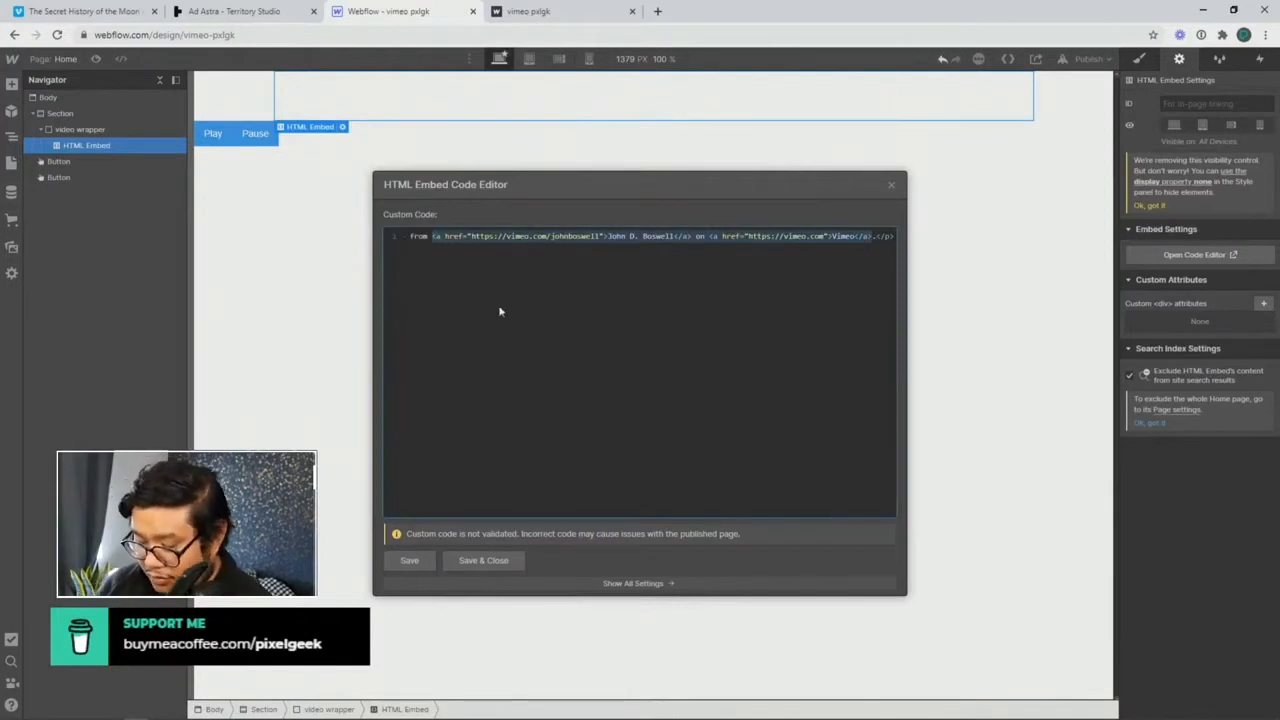
{"action": "key", "text": "BackSpace"}
{"action": "key", "text": "BackSpace"}
{"action": "key", "text": "BackSpace"}
{"action": "key", "text": "BackSpace"}
{"action": "key", "text": "BackSpace"}
{"action": "key", "text": "BackSpace"}
{"action": "key", "text": "BackSpace"}
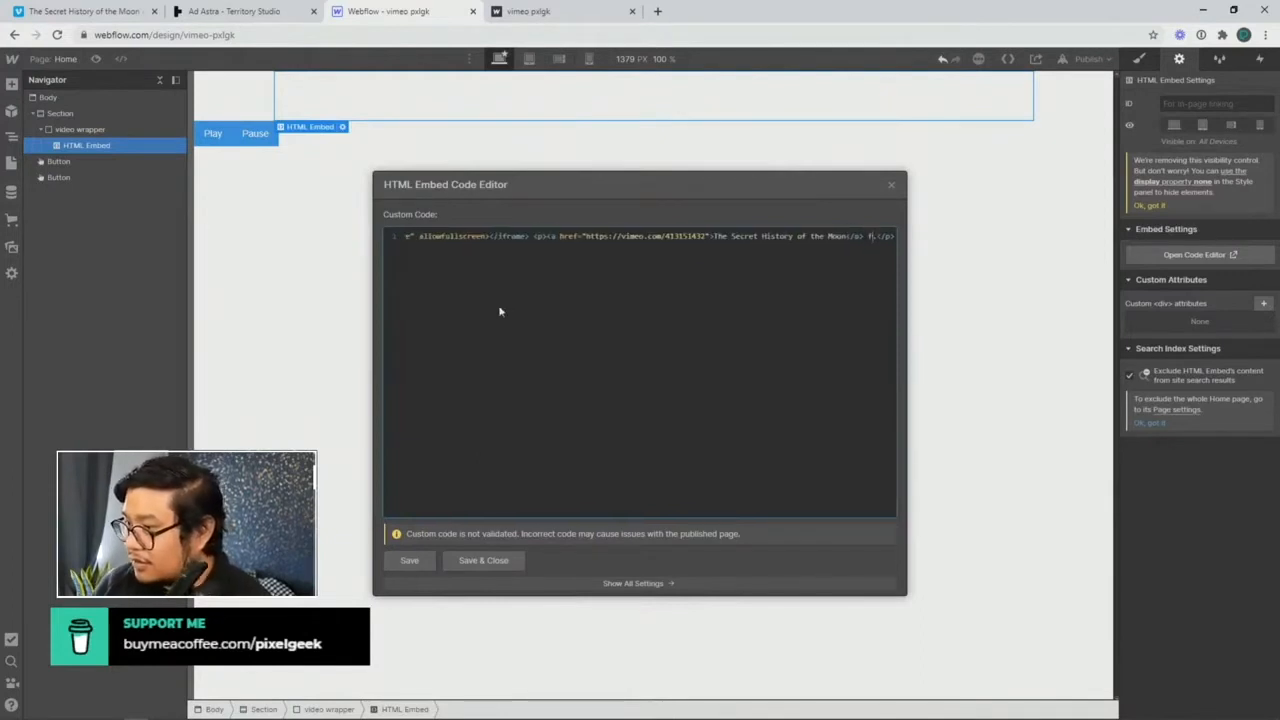
{"action": "key", "text": "ctrl+shift+Left"}
{"action": "key", "text": "ctrl+shift+Left"}
{"action": "key", "text": "ctrl+shift+Left"}
{"action": "key", "text": "ctrl+shift+Left"}
{"action": "key", "text": "ctrl+shift+Left"}
{"action": "key", "text": "ctrl+shift+Left"}
{"action": "key", "text": "ctrl+shift+Left"}
{"action": "key", "text": "ctrl+shift+Left"}
{"action": "key", "text": "ctrl+shift+Left"}
{"action": "key", "text": "ctrl+shift+Left"}
{"action": "key", "text": "ctrl+shift+Left"}
{"action": "key", "text": "ctrl+shift+Left"}
{"action": "key", "text": "ctrl+shift+Left"}
{"action": "key", "text": "ctrl+shift+Left"}
{"action": "key", "text": "ctrl+shift+Left"}
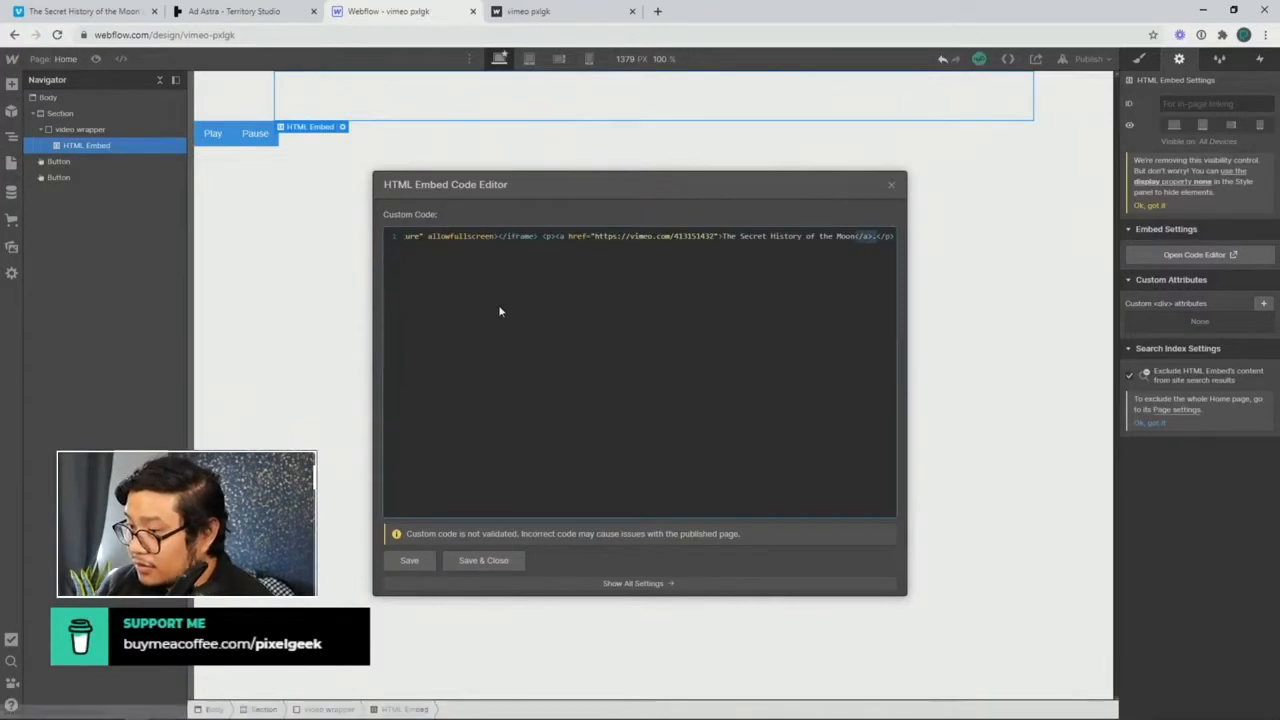
{"action": "key", "text": "ctrl+shift+Left"}
{"action": "key", "text": "ctrl+shift+Left"}
{"action": "key", "text": "ctrl+shift+Left"}
{"action": "key", "text": "ctrl+shift+Left"}
{"action": "key", "text": "ctrl+shift+Left"}
{"action": "key", "text": "ctrl+shift+Left"}
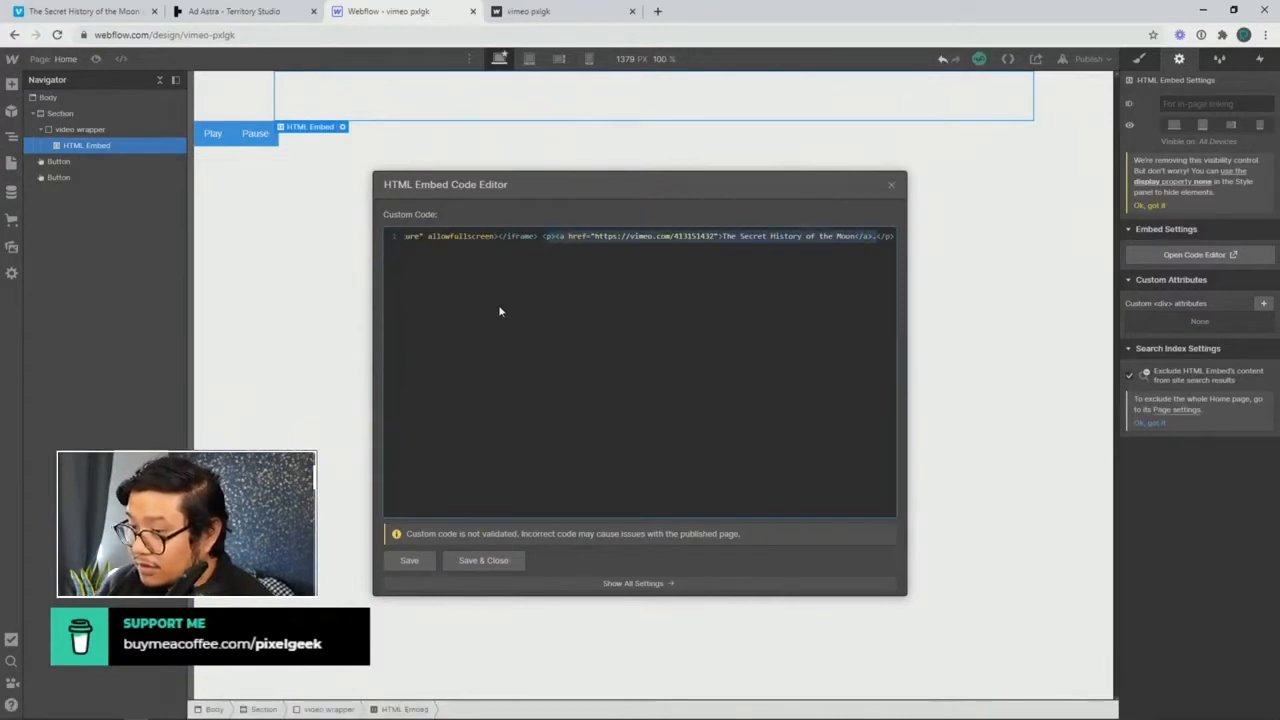
{"action": "key", "text": "BackSpace"}
{"action": "key", "text": "BackSpace"}
{"action": "key", "text": "BackSpace"}
{"action": "key", "text": "BackSpace"}
{"action": "key", "text": "BackSpace"}
{"action": "key", "text": "BackSpace"}
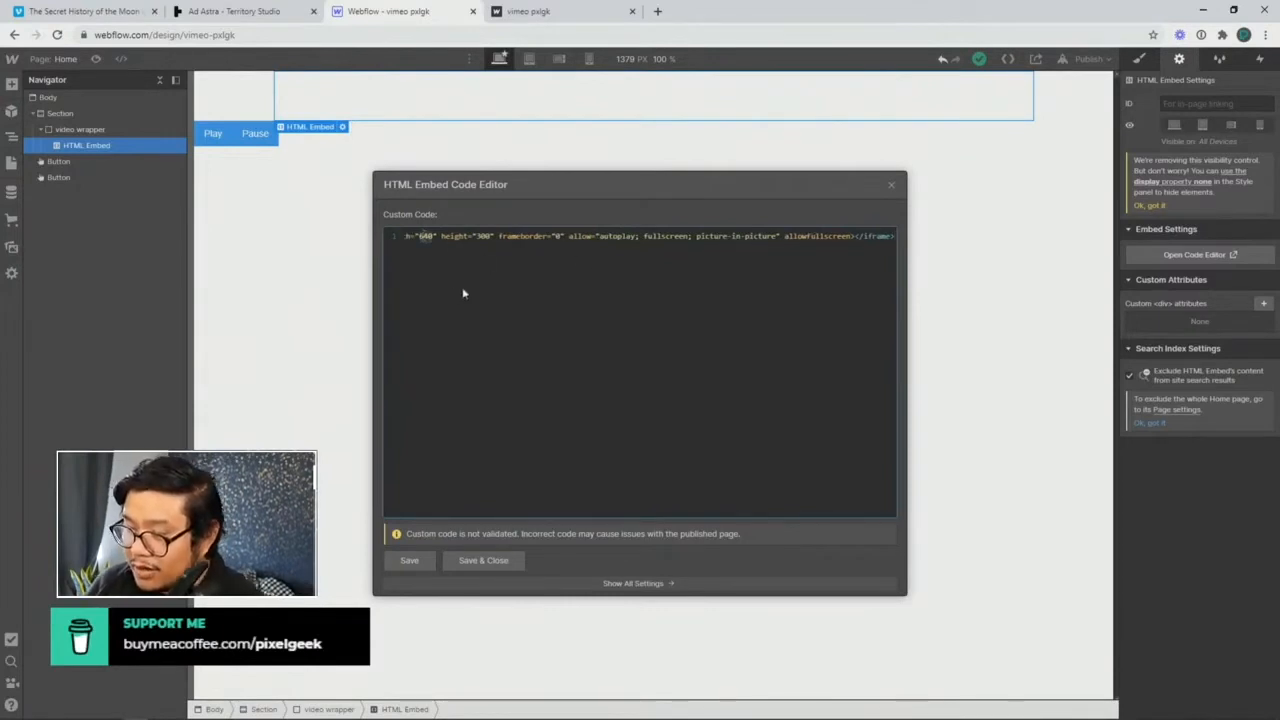
Step: Set the iframe's width and height to 100% in the embed code, and save it
{"action": "type", "text": "1000"}
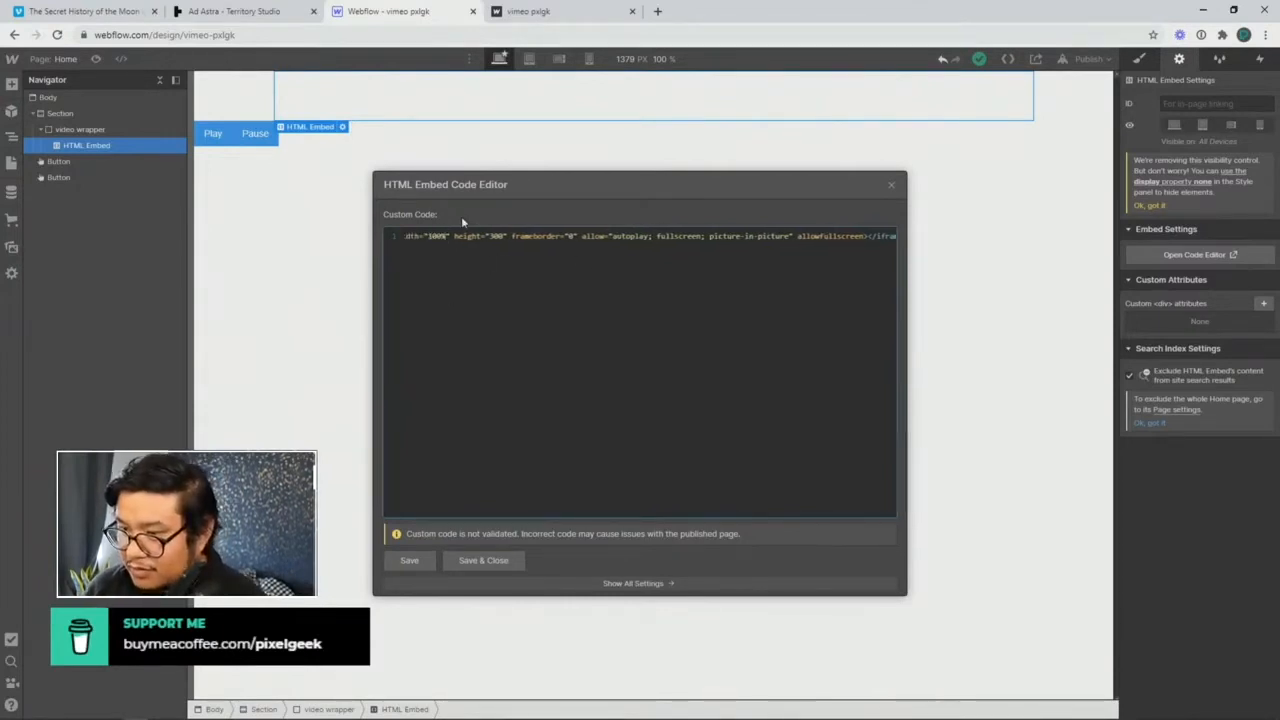
{"action": "double_click", "coordinate": [494, 236]}
{"action": "type", "text": "100%"}
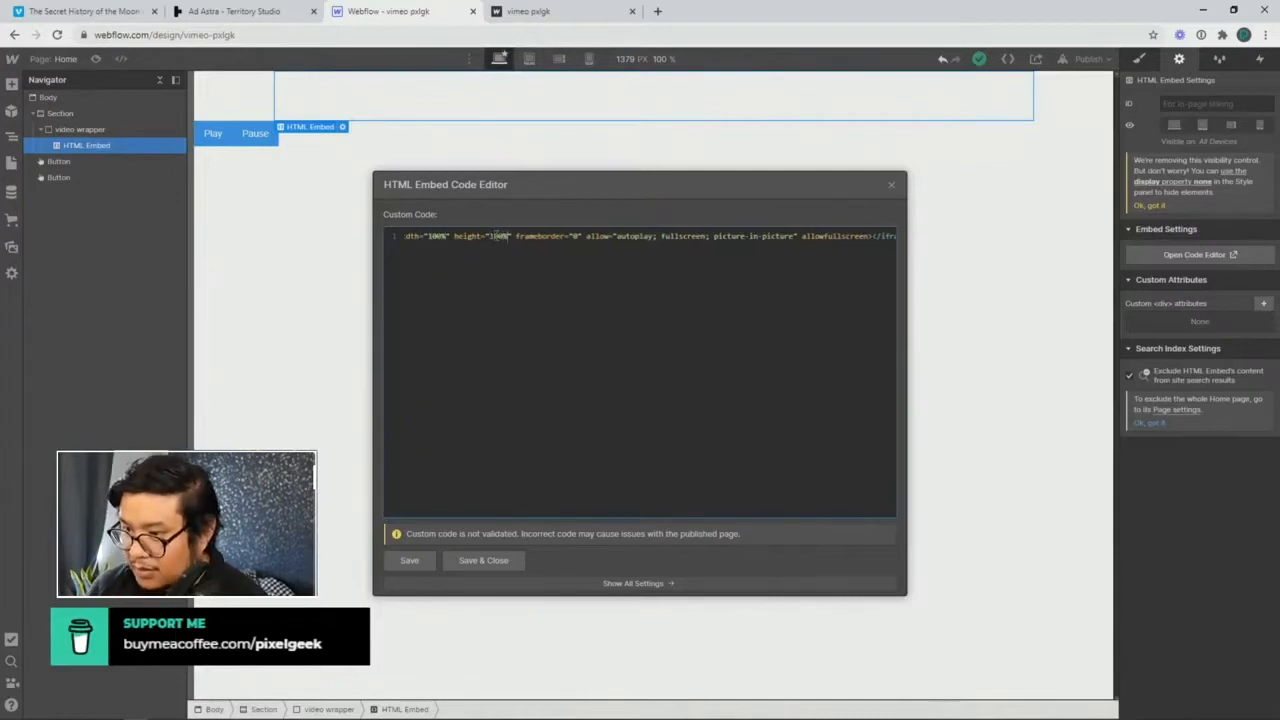
{"action": "left_click", "coordinate": [509, 560]}
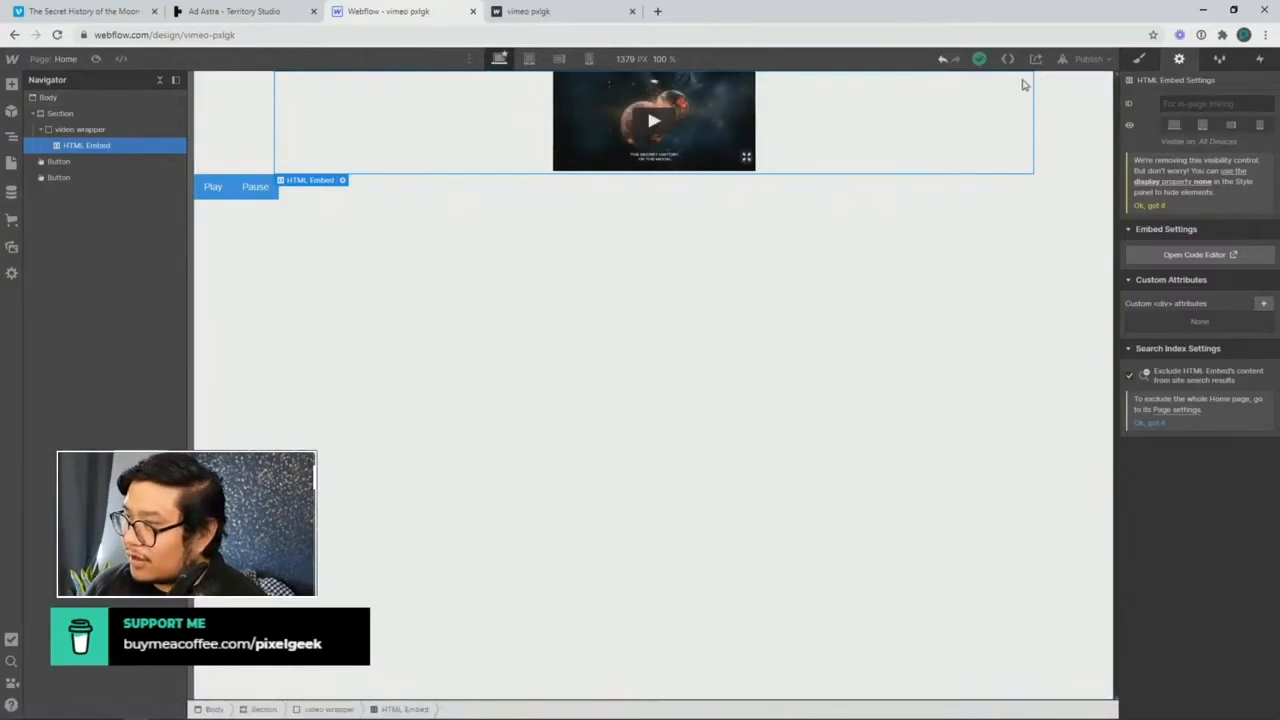
Step: Publish the site to vimeo-pxlgk.webflow.io and reload the live page
{"action": "left_click", "coordinate": [1086, 59]}
{"action": "left_click", "coordinate": [1010, 224]}
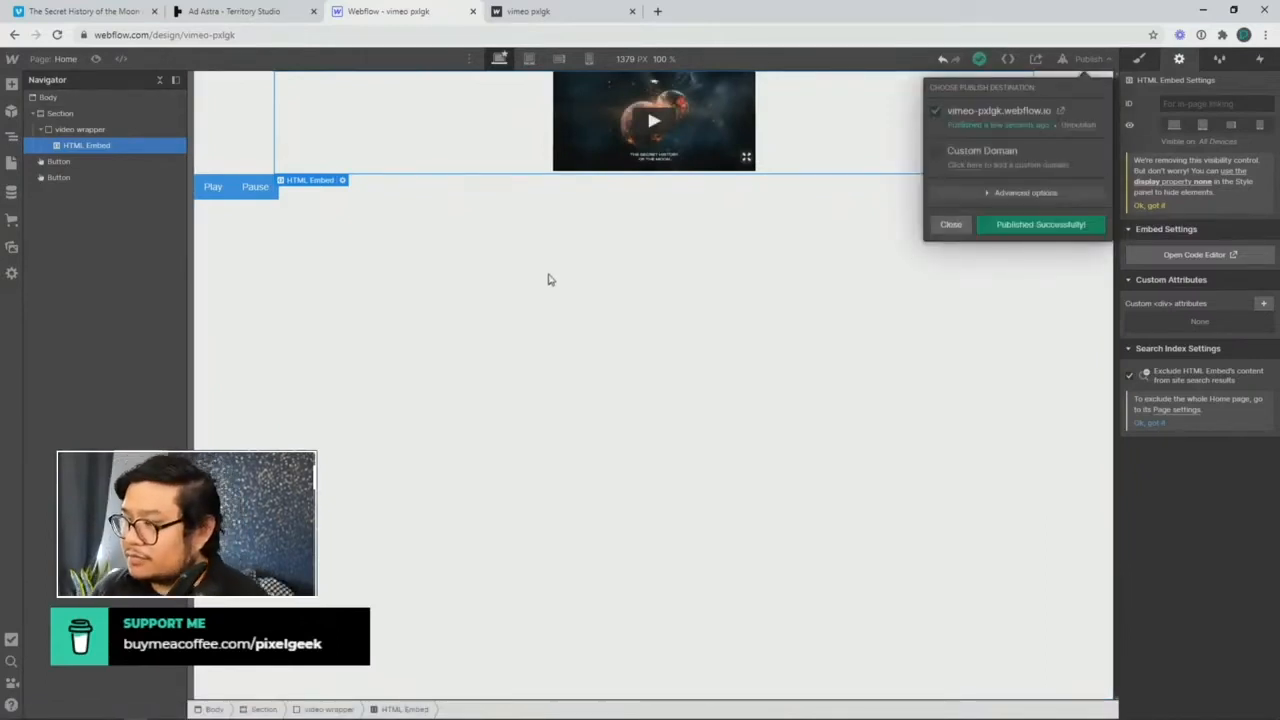
{"action": "left_click", "coordinate": [520, 14]}
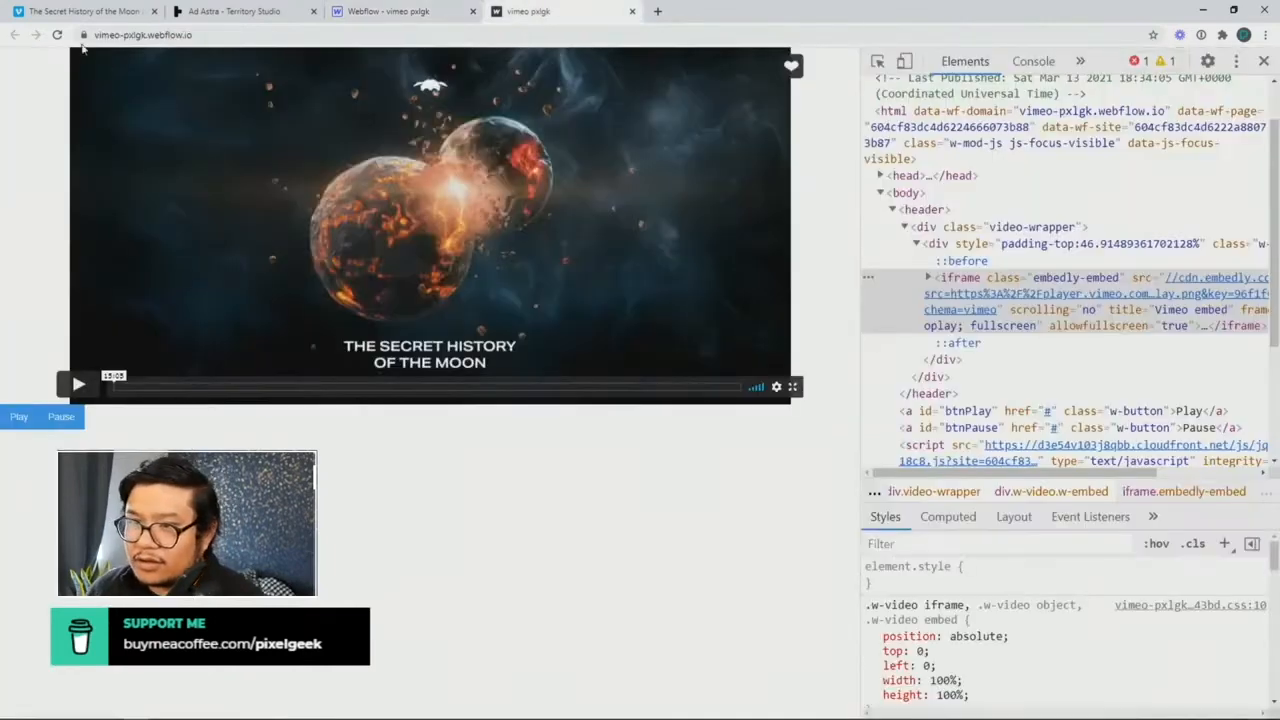
{"action": "left_click", "coordinate": [57, 36]}
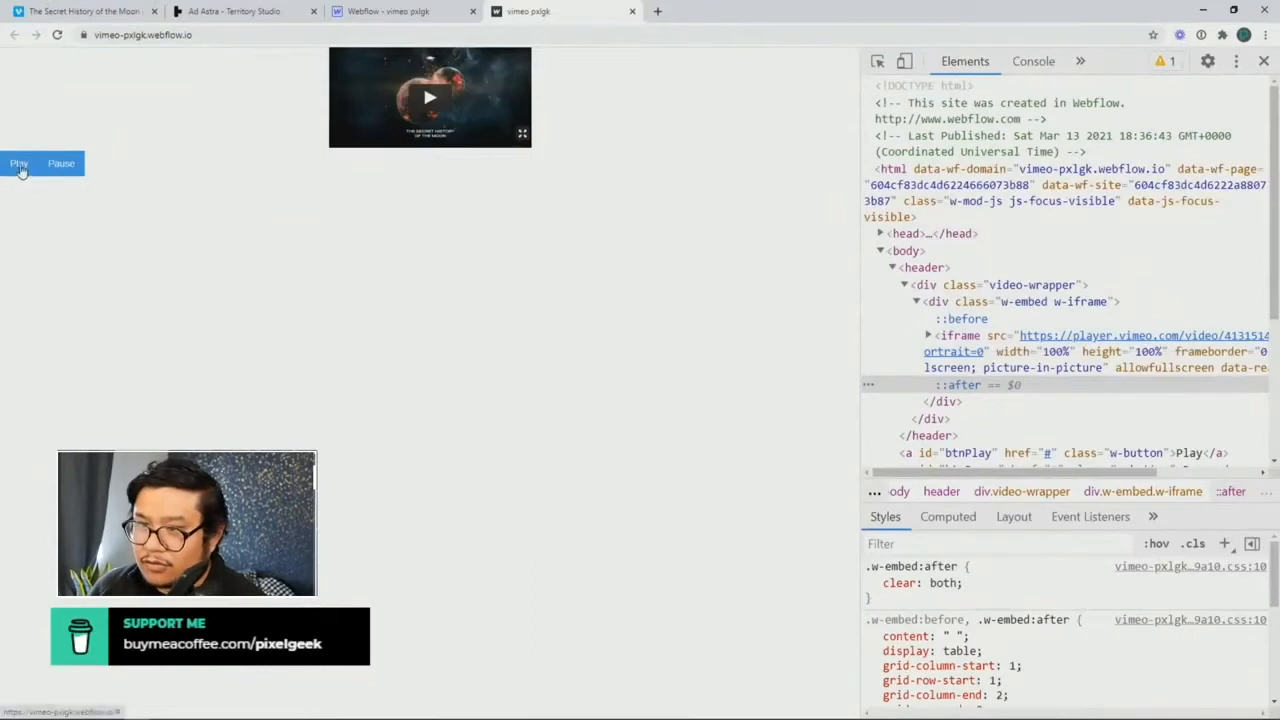
Step: Test the Play and Pause buttons on the live page and close the developer tools
{"action": "left_click", "coordinate": [19, 167]}
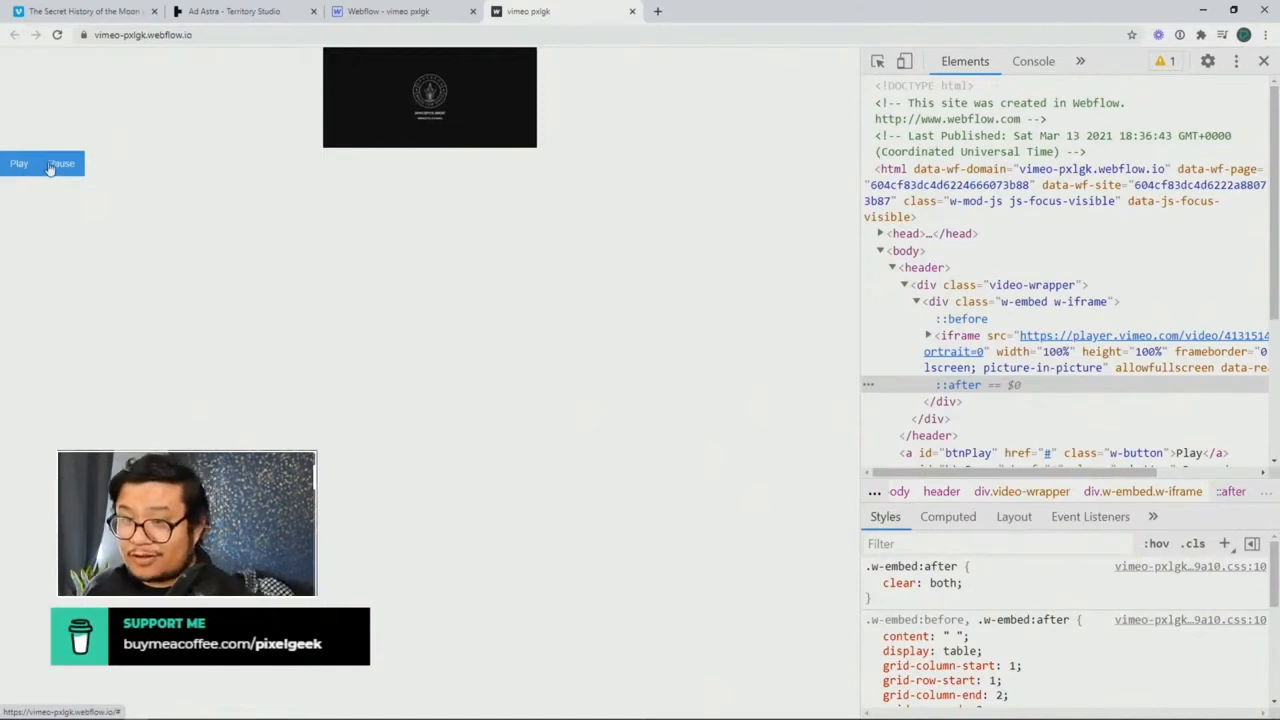
{"action": "left_click", "coordinate": [57, 165]}
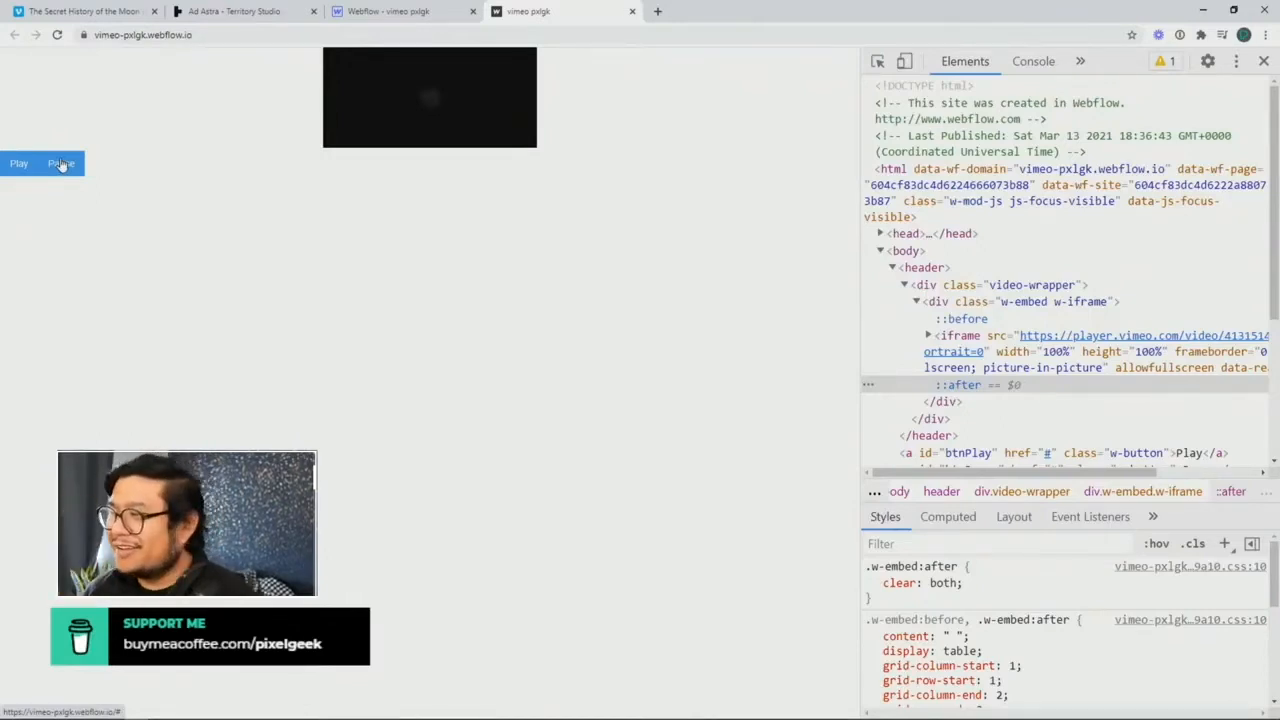
{"action": "left_click", "coordinate": [1263, 62]}
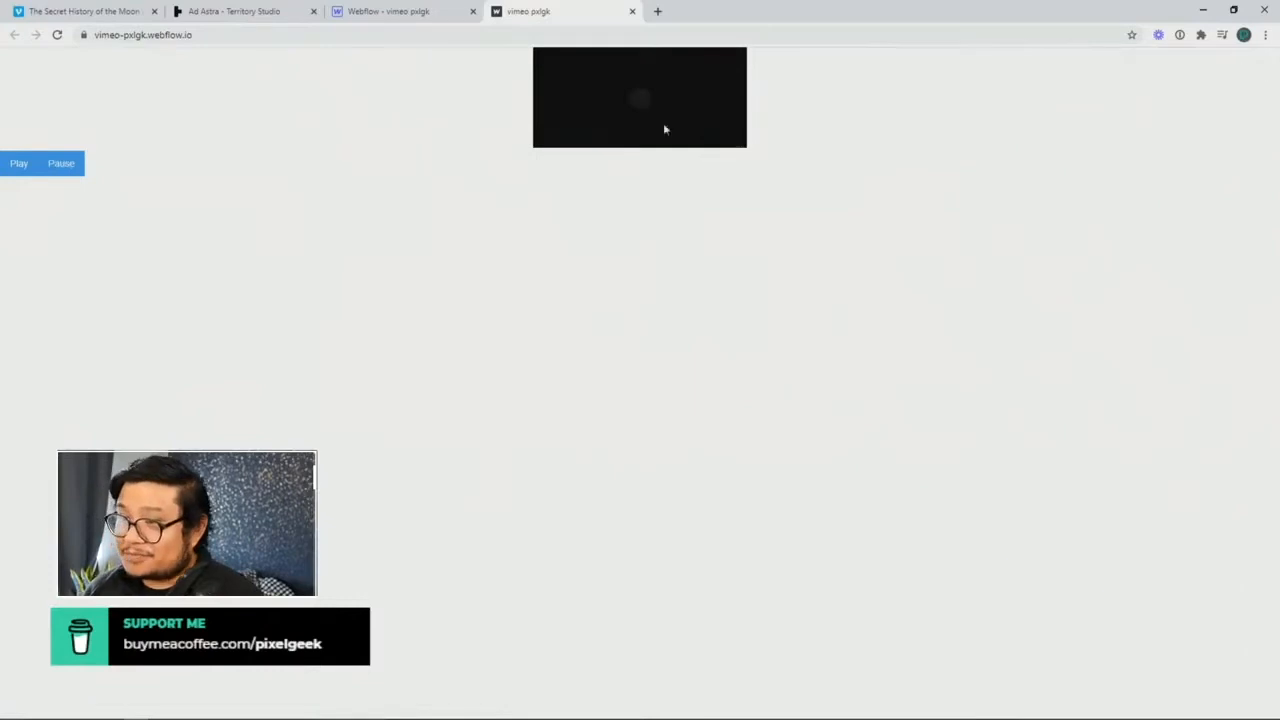
Step: Review the iframe markup in the HTML Embed's code in the Webflow Designer, and close the code editor without changes
{"action": "left_click", "coordinate": [385, 21]}
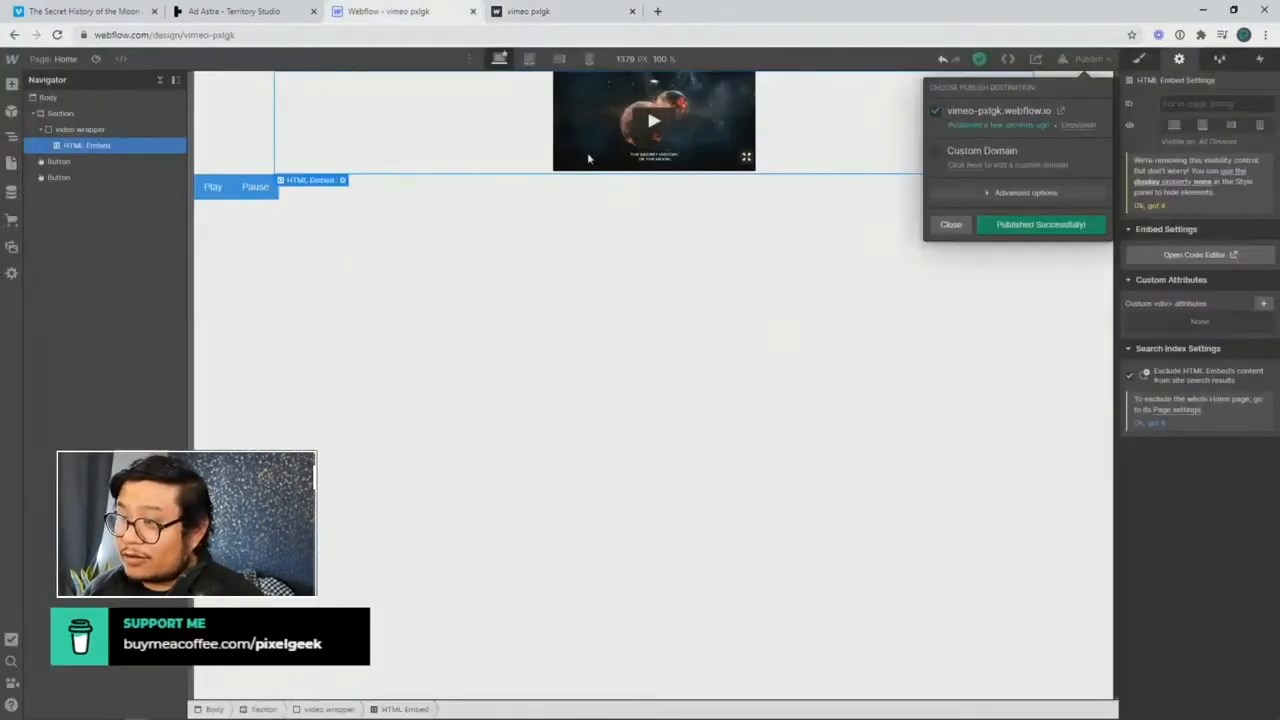
{"action": "left_click", "coordinate": [411, 213]}
{"action": "double_click", "coordinate": [591, 143]}
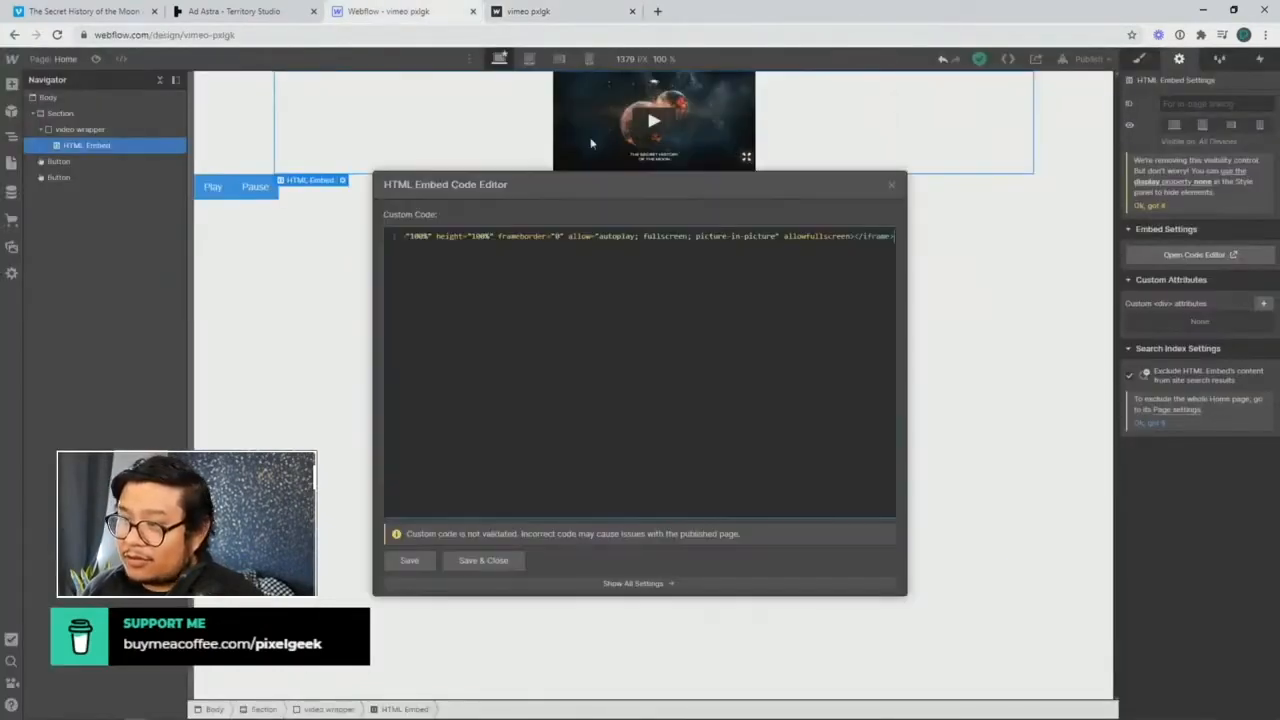
{"action": "scroll", "coordinate": [622, 253], "scroll_direction": "left", "scroll_amount": 10}
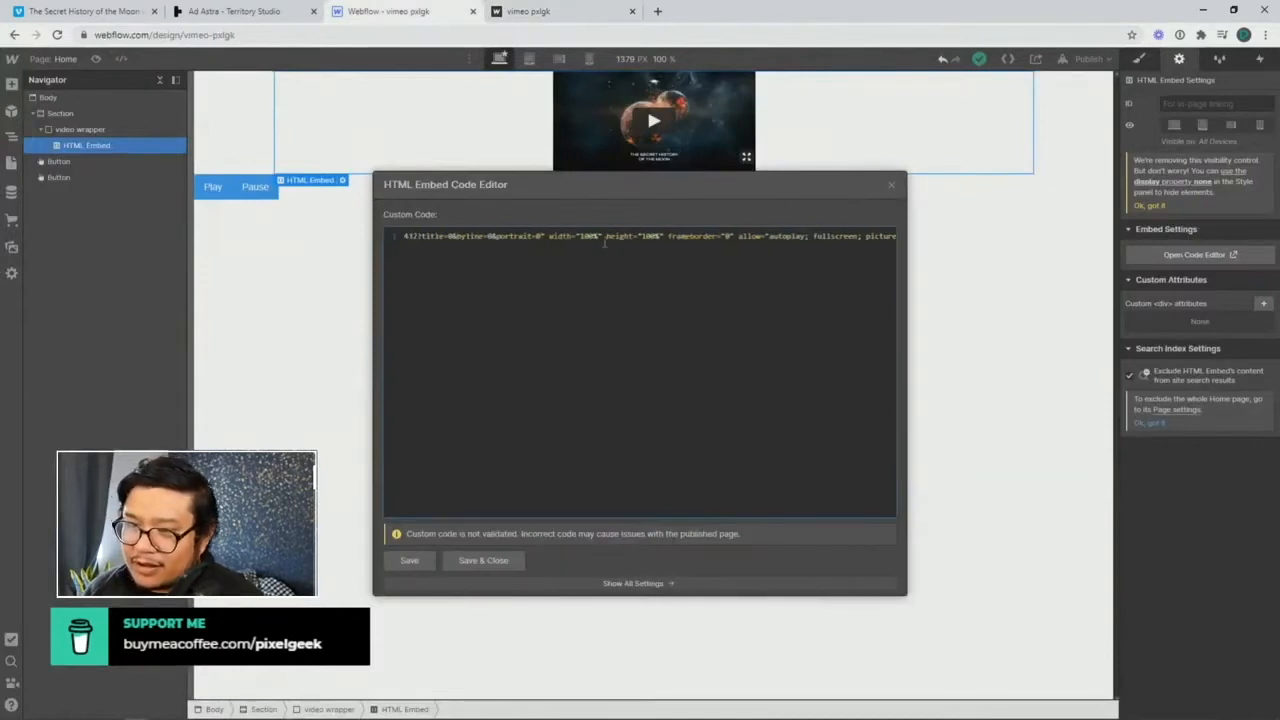
{"action": "scroll", "coordinate": [601, 241], "scroll_direction": "left", "scroll_amount": 2}
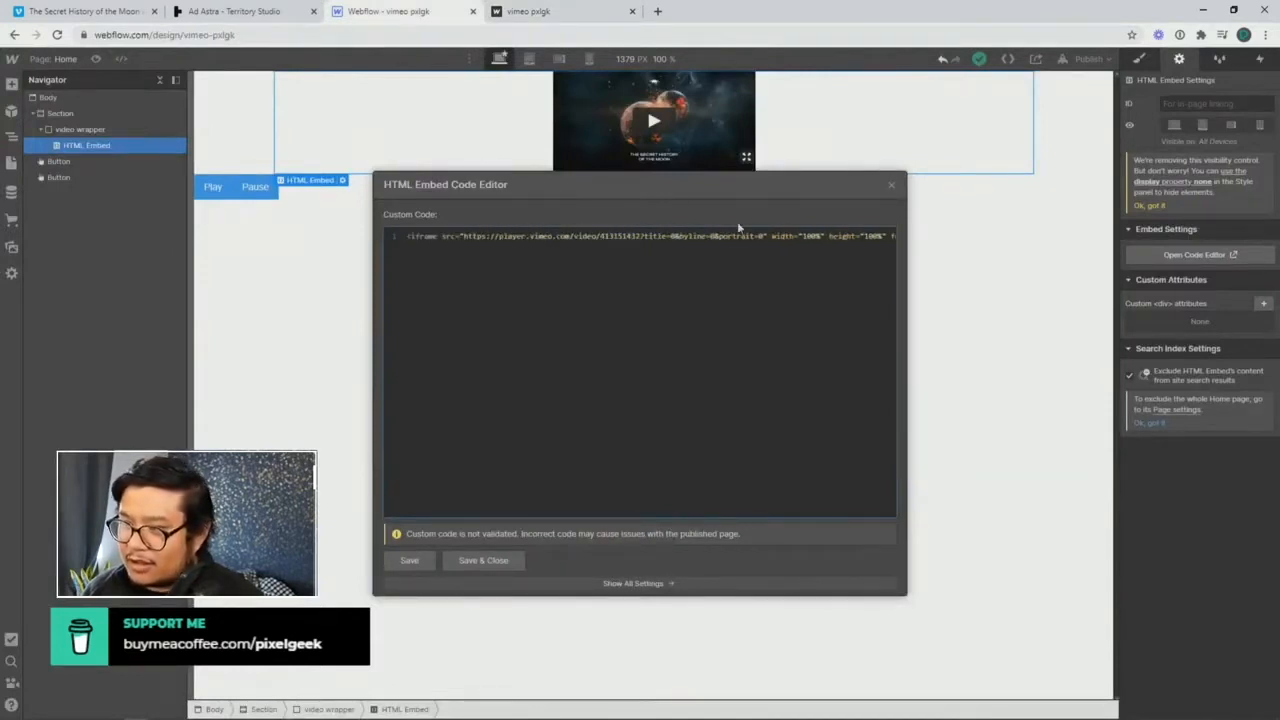
{"action": "left_click", "coordinate": [891, 185]}
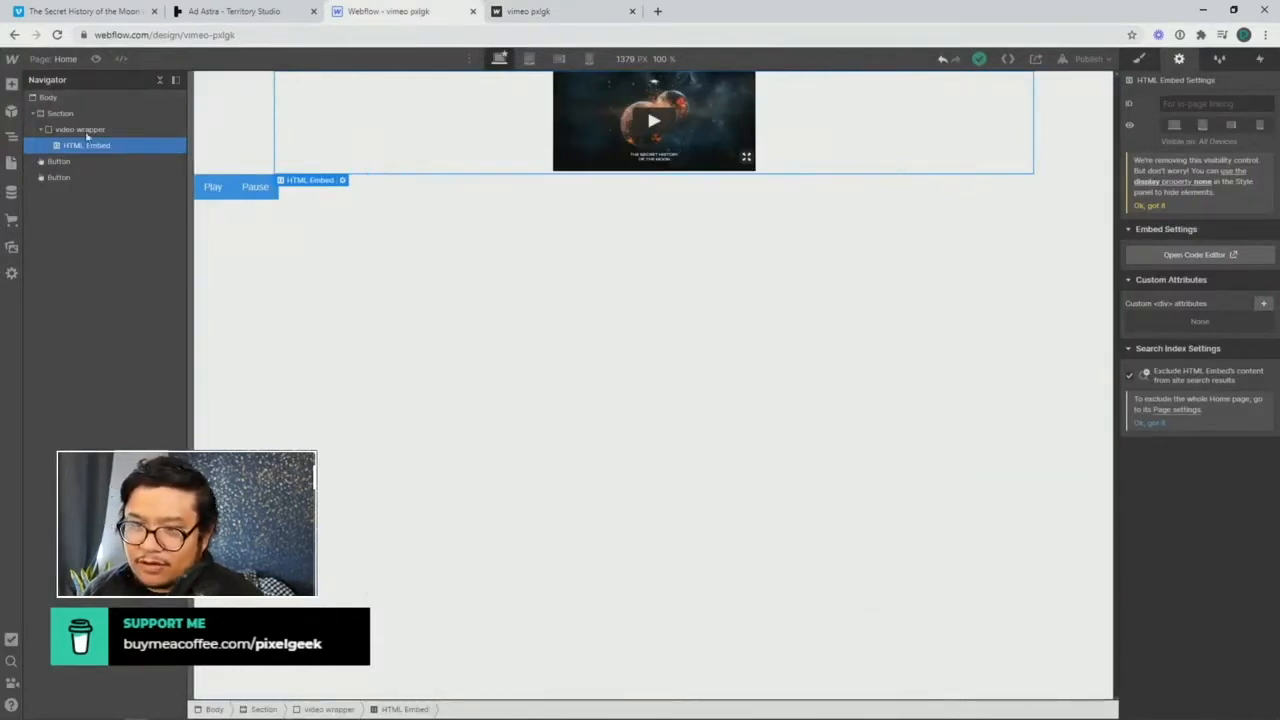
Step: Read the help information for the Video element among the addable media elements, and close it
{"action": "key", "text": "a"}
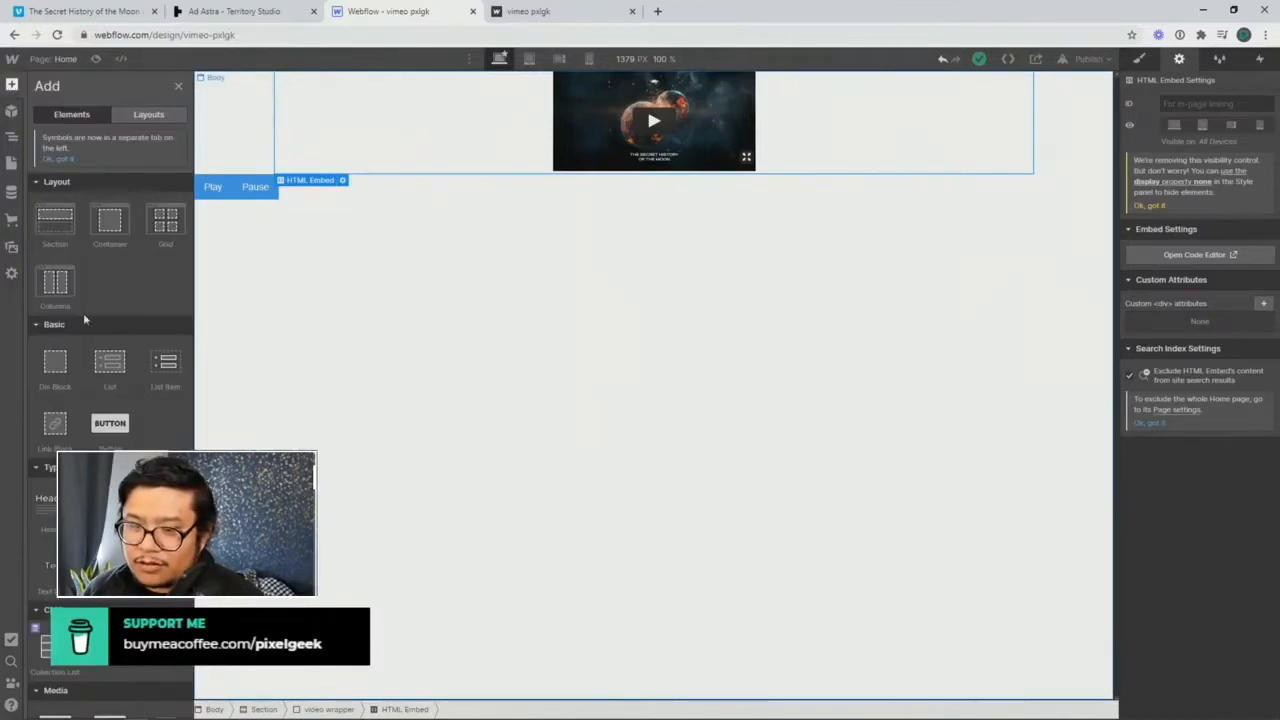
{"action": "scroll", "coordinate": [83, 313], "scroll_direction": "down", "scroll_amount": 5}
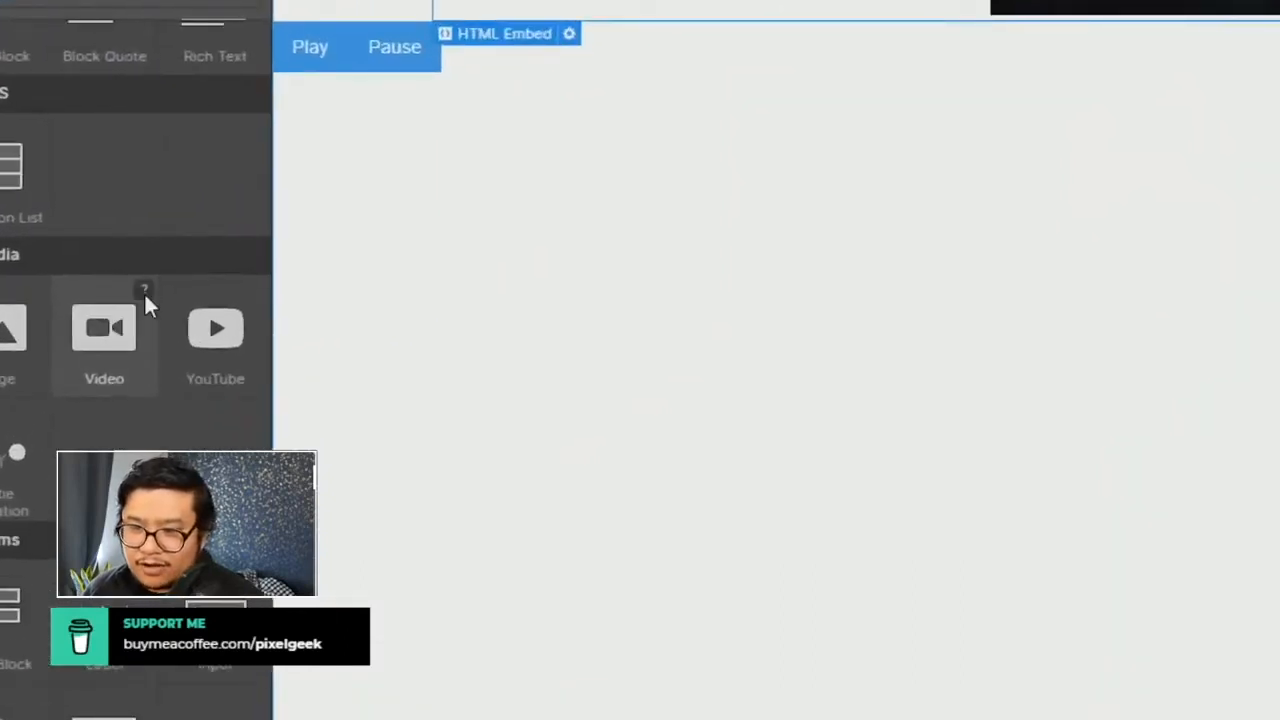
{"action": "left_click", "coordinate": [144, 290]}
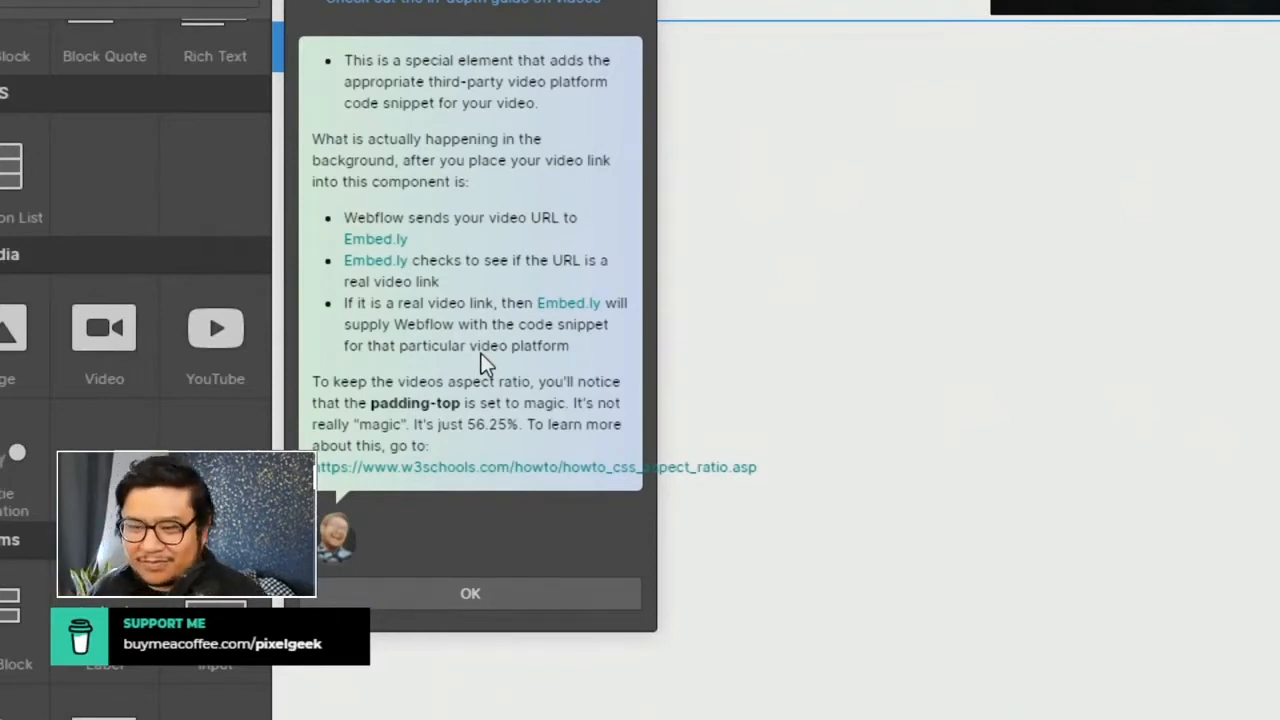
{"action": "left_click", "coordinate": [436, 594]}
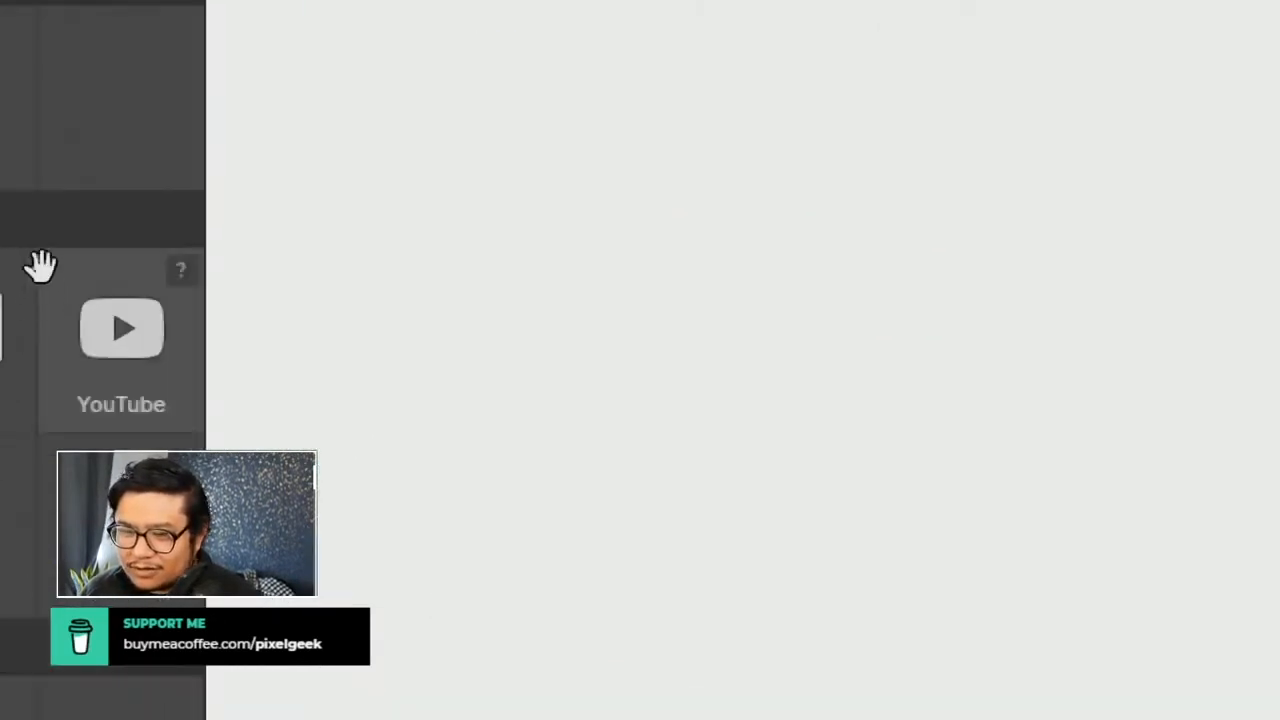
{"action": "left_click", "coordinate": [307, 277]}
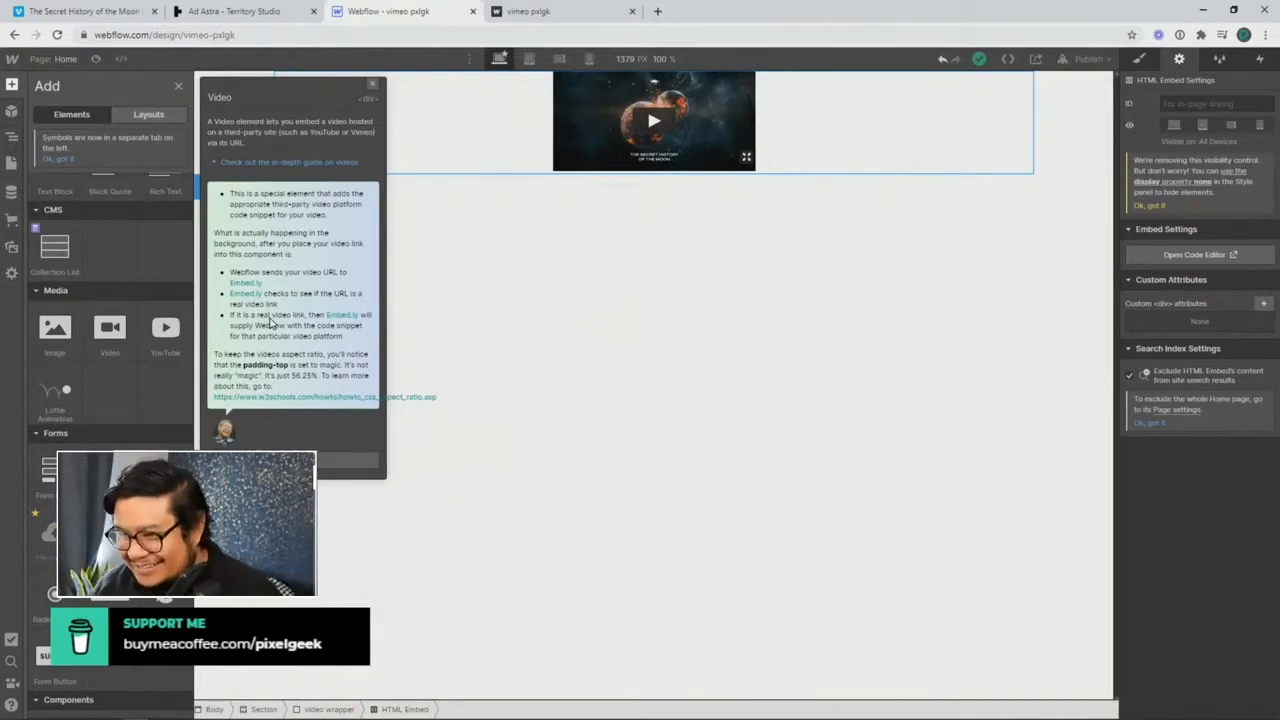
{"action": "left_click", "coordinate": [372, 85]}
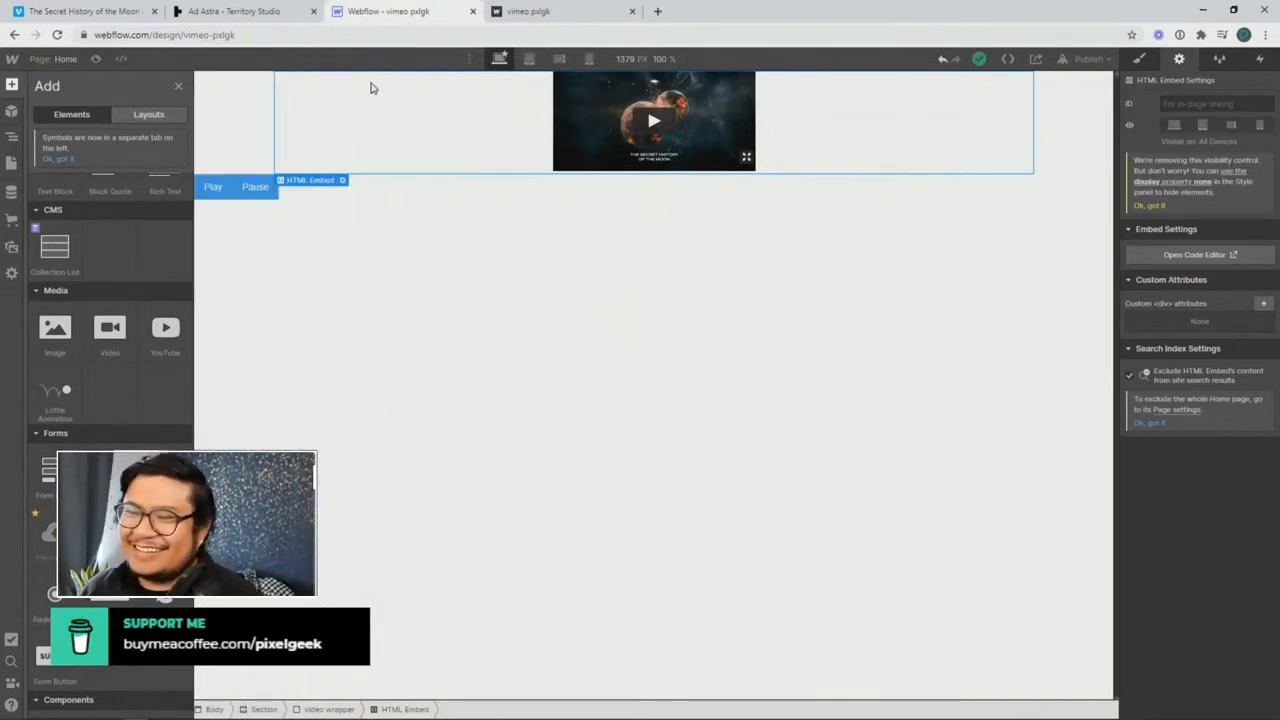
Step: Return to the Navigator and select the HTML Embed inside the video wrapper
{"action": "left_click", "coordinate": [409, 209]}
{"action": "key", "text": "z"}
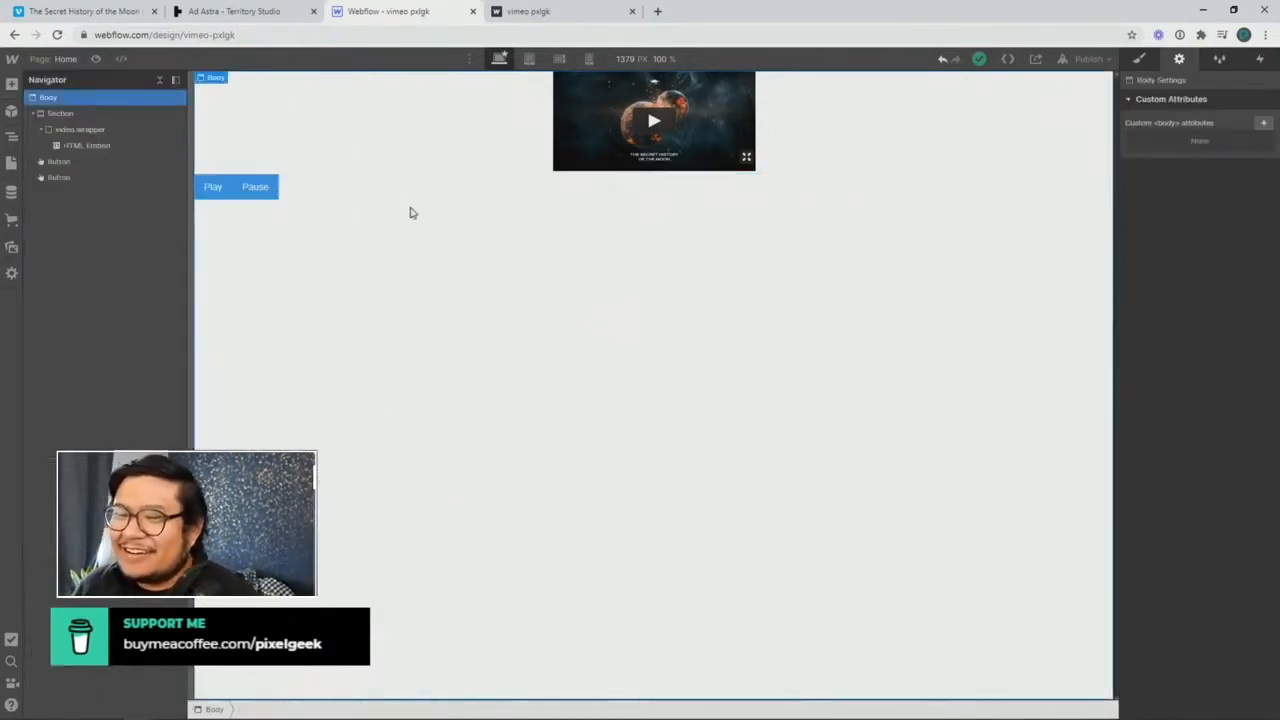
{"action": "left_click", "coordinate": [494, 161]}
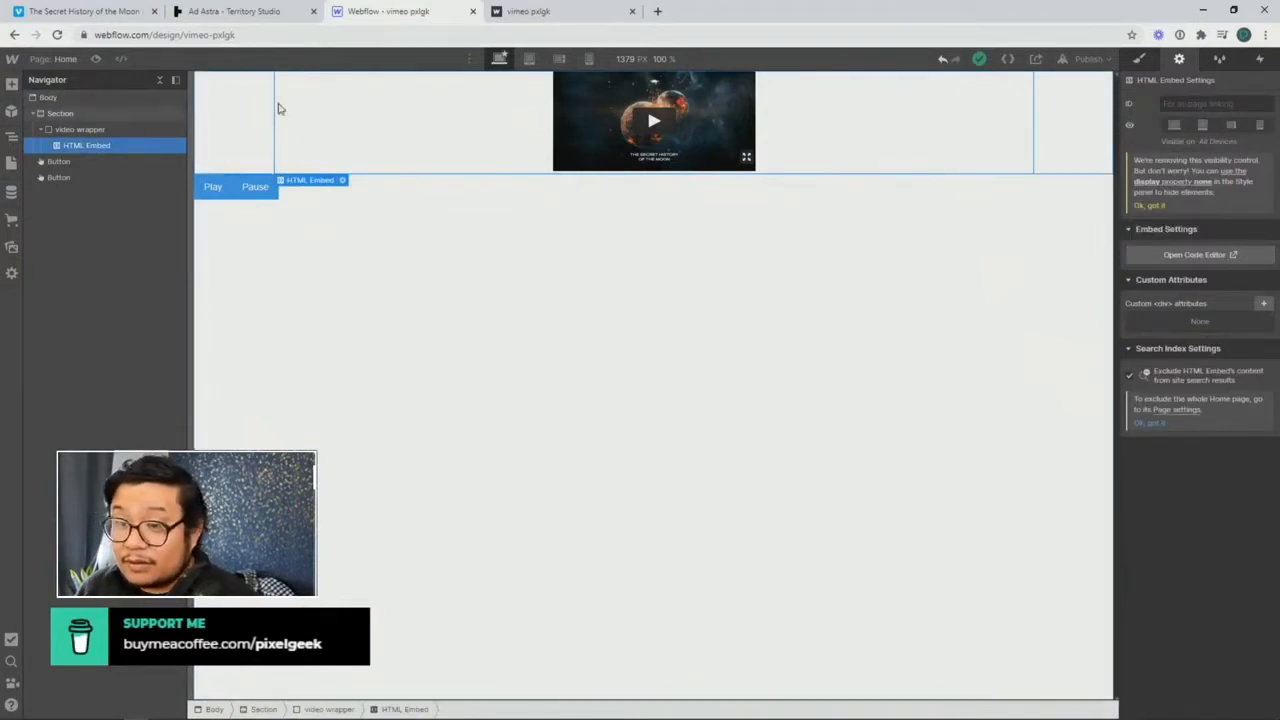
Step: Switch to the Ad Astra page on the Territory Studio site, and play and pause its header video
{"action": "left_click", "coordinate": [230, 11]}
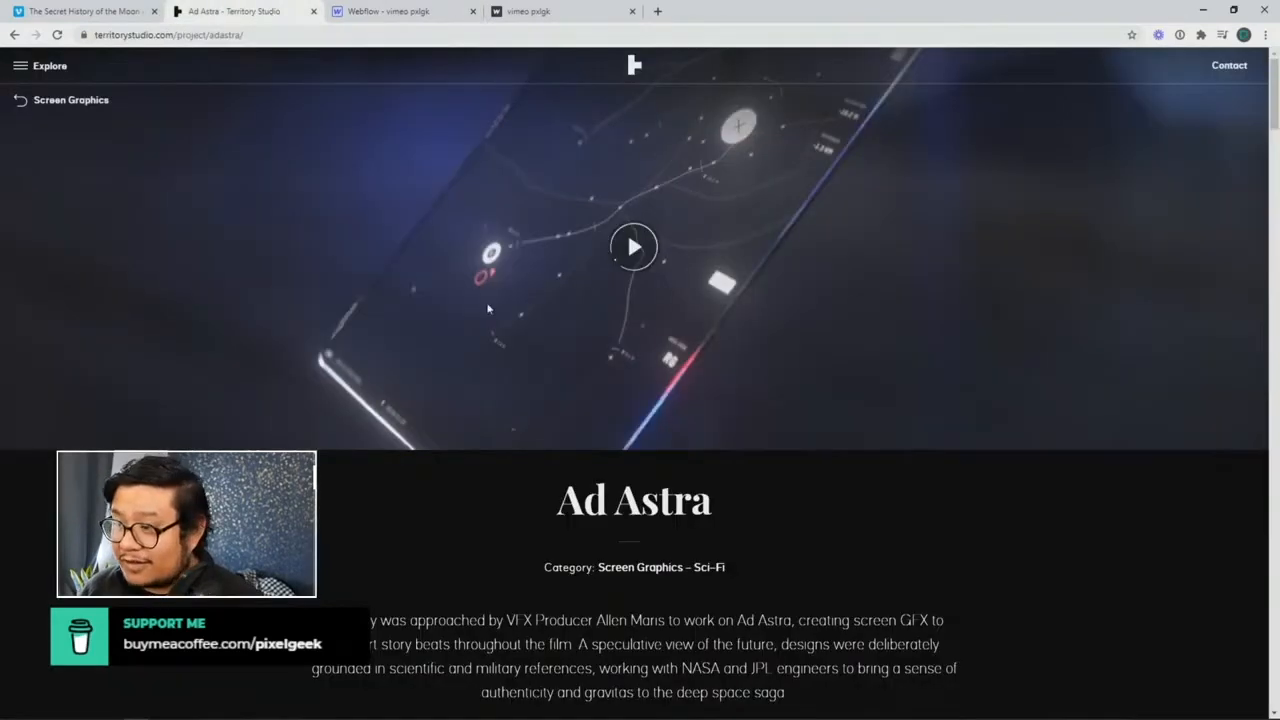
{"action": "left_click", "coordinate": [634, 248]}
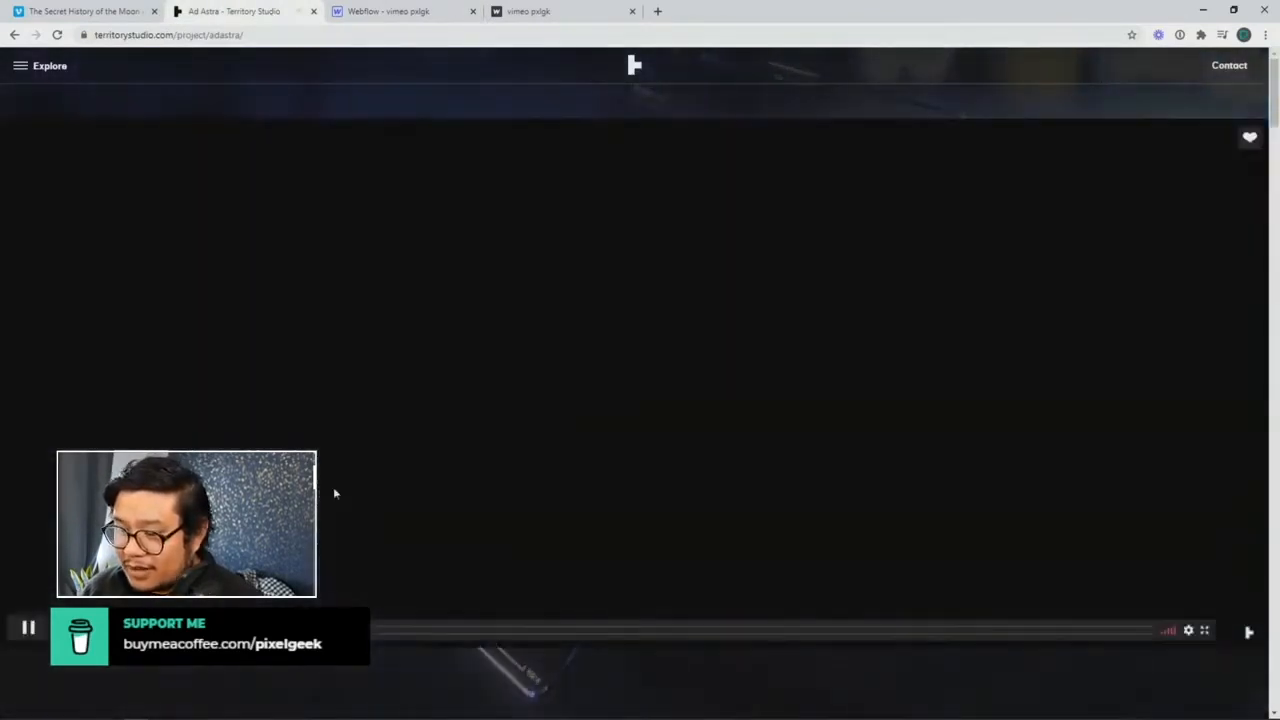
{"action": "left_click", "coordinate": [28, 627]}
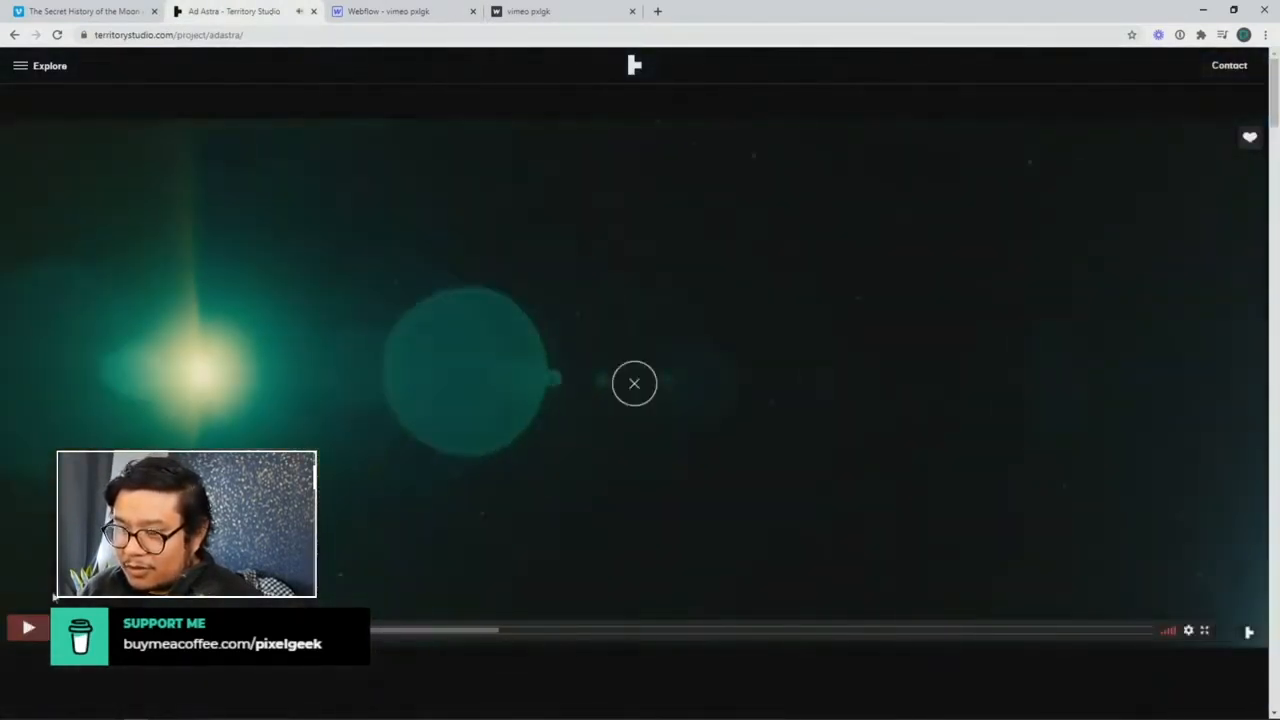
Step: Return to the Webflow Designer, review the iframe's width and height attributes in the HTML Embed's code, and close the editor without changes
{"action": "left_click", "coordinate": [356, 14]}
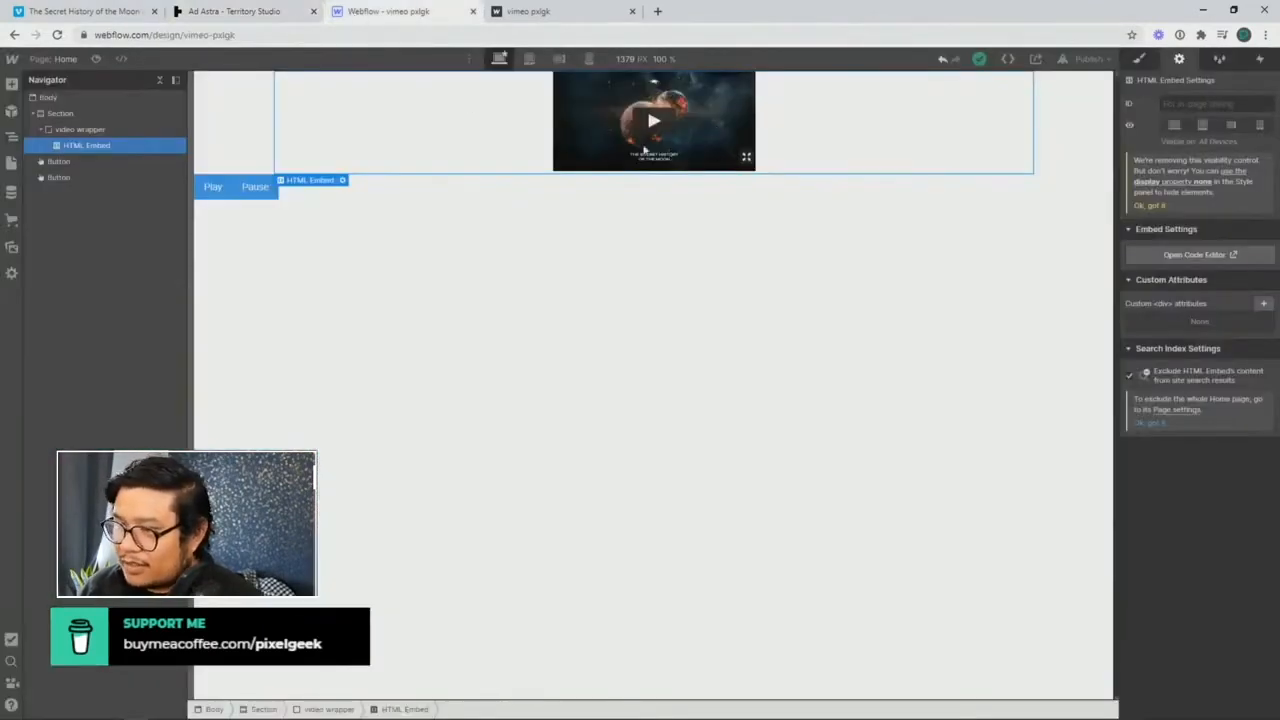
{"action": "double_click", "coordinate": [490, 152]}
{"action": "scroll", "coordinate": [513, 251], "scroll_direction": "right", "scroll_amount": 5}
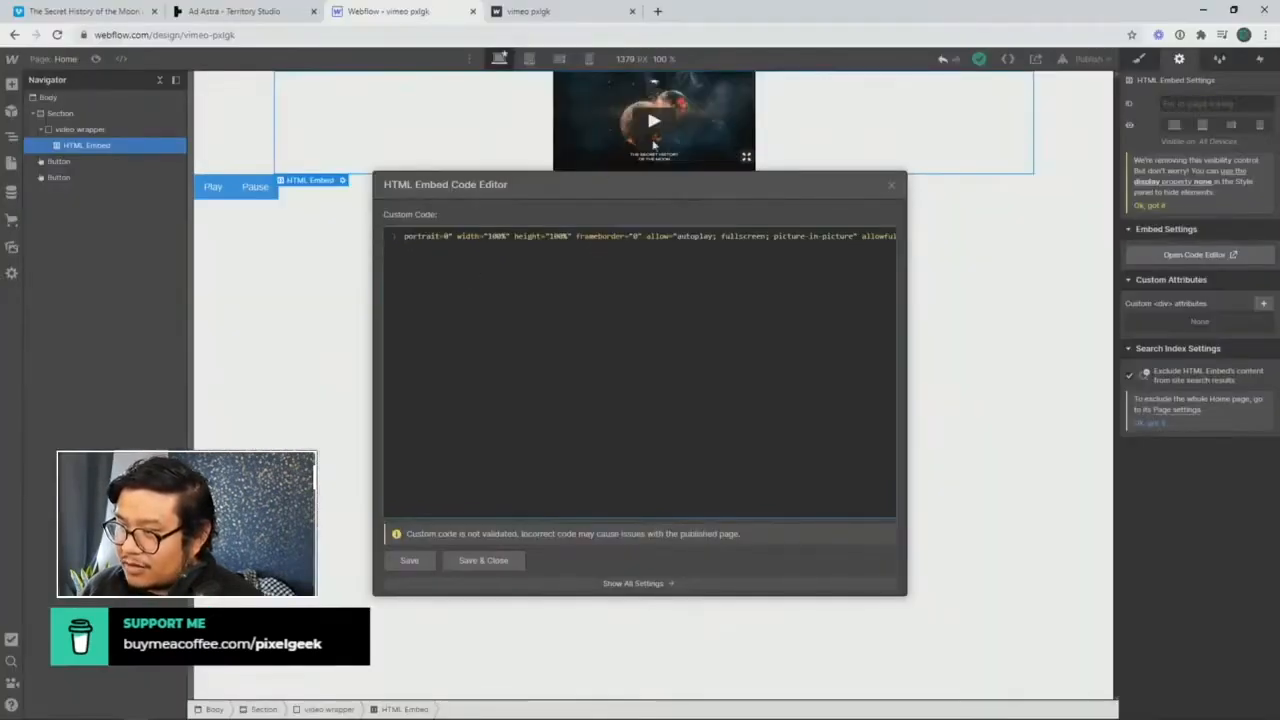
{"action": "left_click", "coordinate": [891, 184]}
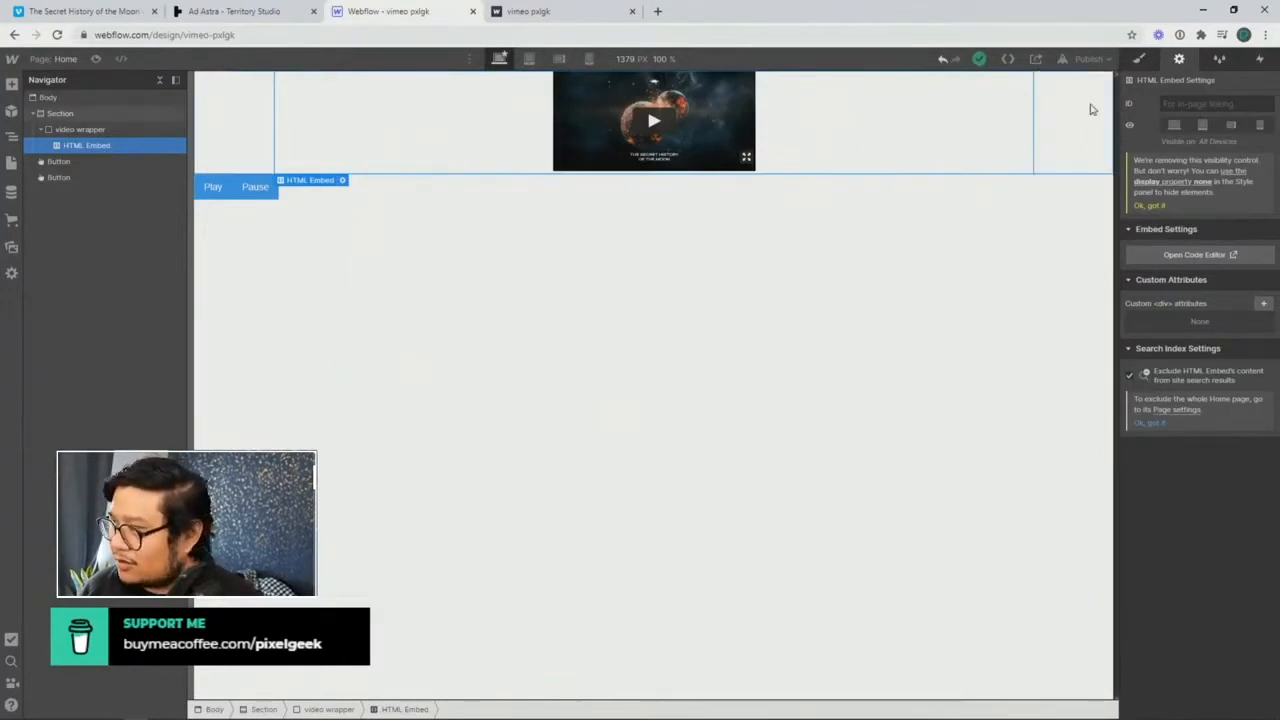
Step: Set the height of the HTML Embed inside the video wrapper to 400 px
{"action": "left_click", "coordinate": [1138, 59]}
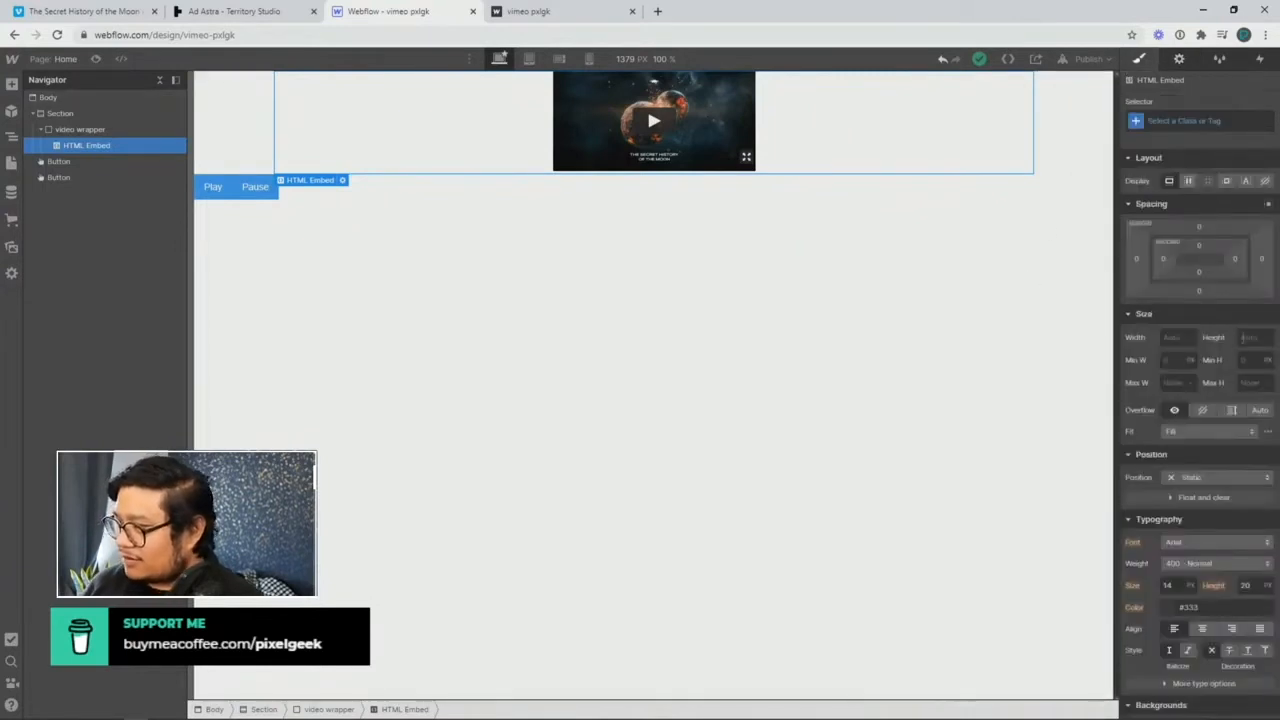
{"action": "left_click", "coordinate": [1254, 336]}
{"action": "type", "text": "40"}
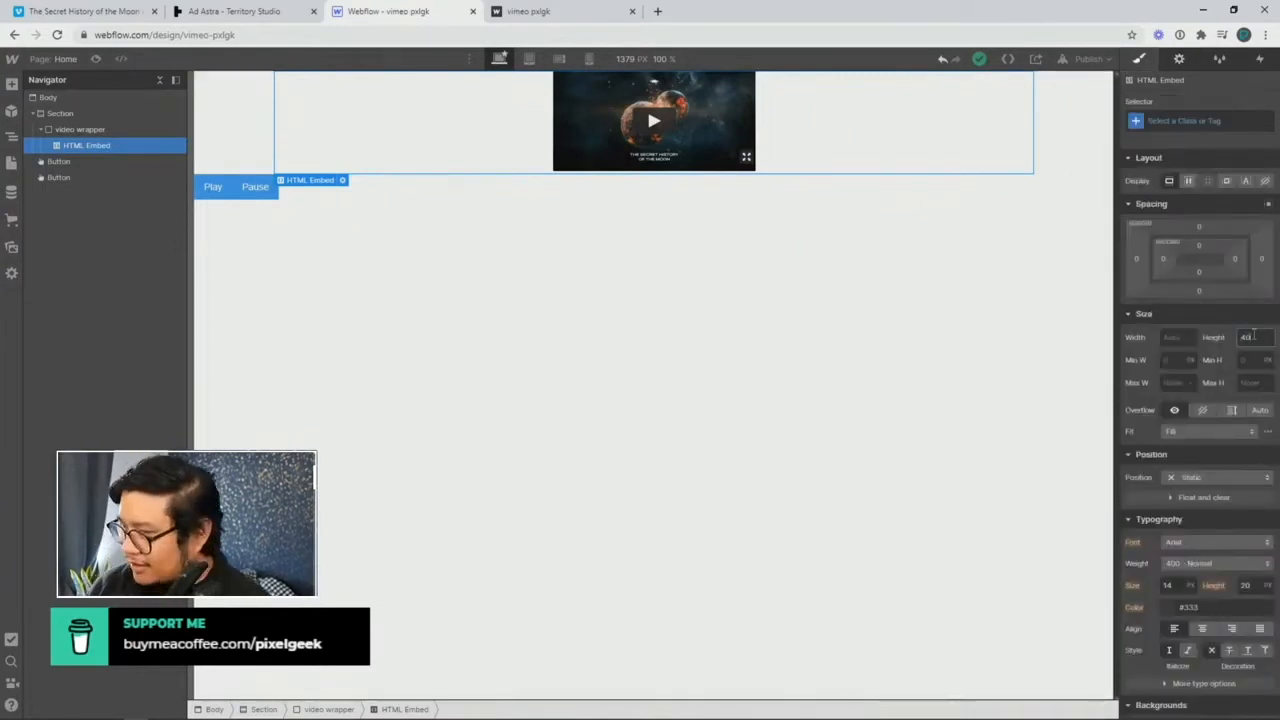
{"action": "type", "text": "0"}
{"action": "key", "text": "Return"}
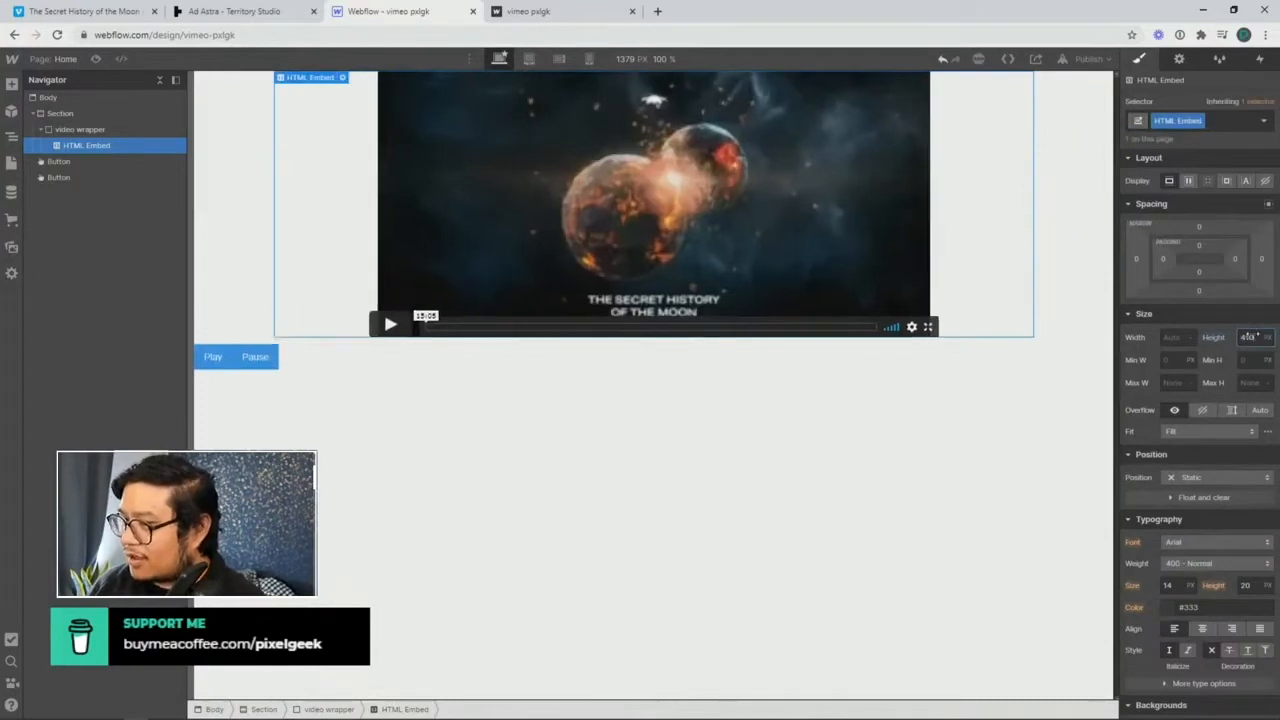
Step: Try different HTML Embed heights up to 610 px inside the video wrapper, and reset the height to its default
{"action": "key", "text": "shift+Up"}
{"action": "key", "text": "shift+Up"}
{"action": "key", "text": "shift+Up"}
{"action": "key", "text": "shift+Up"}
{"action": "key", "text": "shift+Up"}
{"action": "key", "text": "shift+Up"}
{"action": "key", "text": "shift+Up"}
{"action": "key", "text": "shift+Up"}
{"action": "key", "text": "shift+Up"}
{"action": "key", "text": "shift+Up"}
{"action": "key", "text": "shift+Up"}
{"action": "key", "text": "shift+Up"}
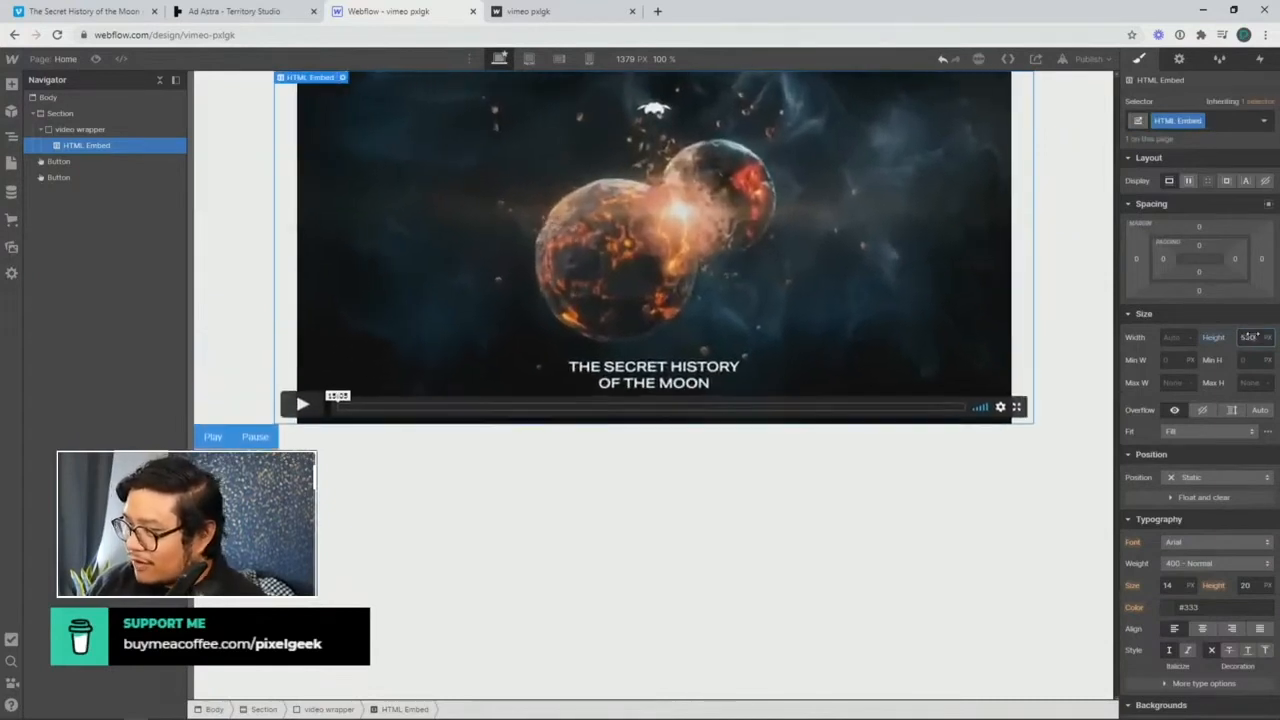
{"action": "key", "text": "shift+Up"}
{"action": "key", "text": "shift+Up"}
{"action": "key", "text": "shift+Up"}
{"action": "key", "text": "shift+Up"}
{"action": "key", "text": "shift+Up"}
{"action": "key", "text": "shift+Up"}
{"action": "key", "text": "shift+Up"}
{"action": "key", "text": "shift+Up"}
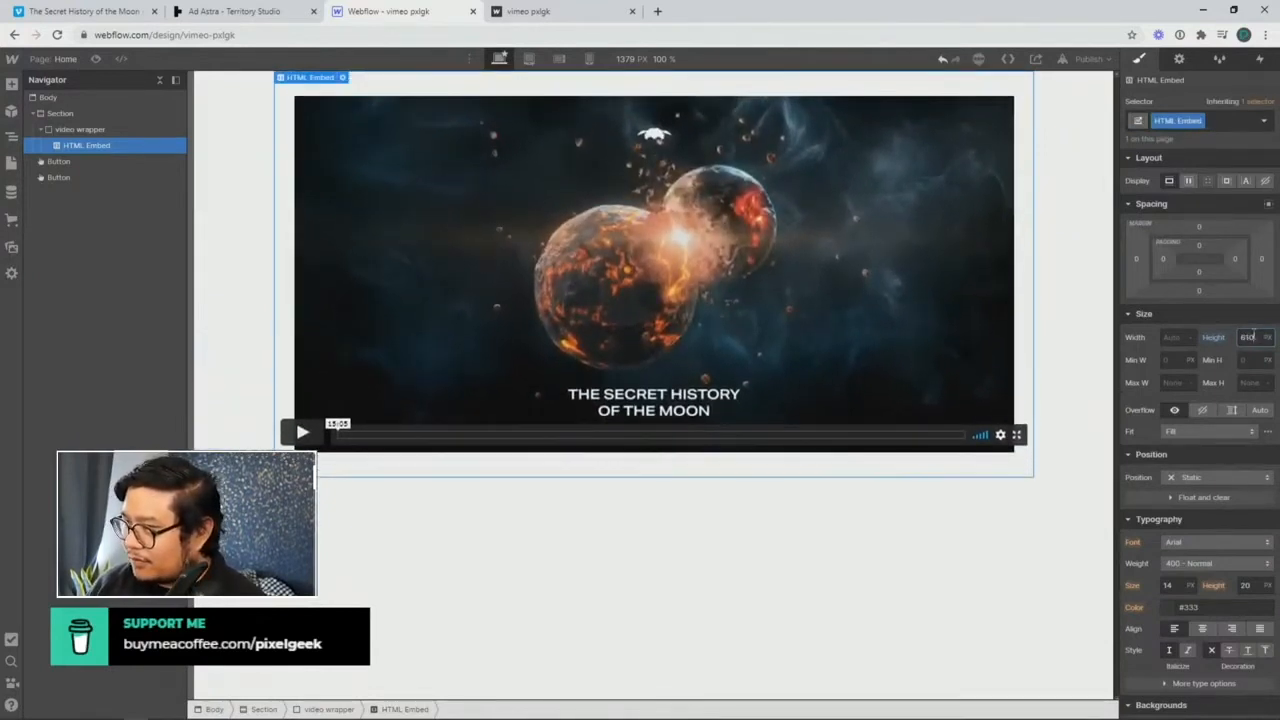
{"action": "key", "text": "shift+Down"}
{"action": "key", "text": "shift+Down"}
{"action": "key", "text": "shift+Down"}
{"action": "key", "text": "shift+Down"}
{"action": "key", "text": "shift+Down"}
{"action": "key", "text": "shift+Down"}
{"action": "key", "text": "shift+Down"}
{"action": "key", "text": "shift+Down"}
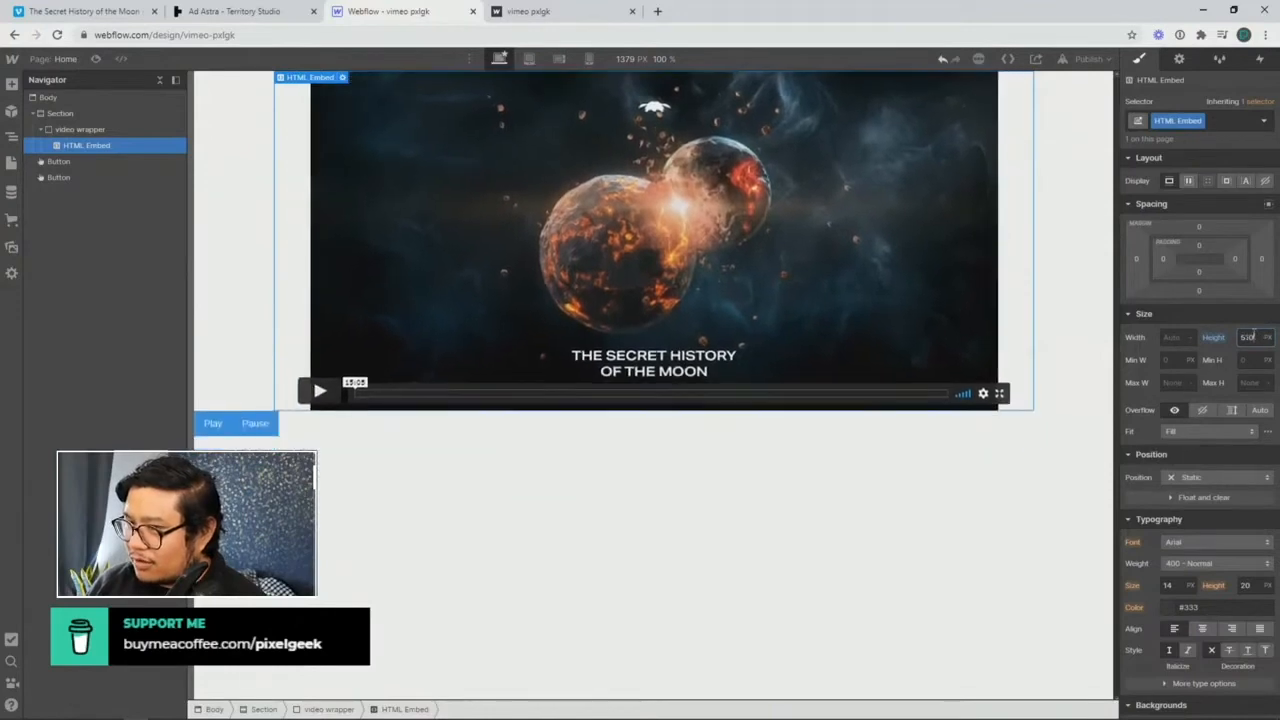
{"action": "key", "text": "shift+Up"}
{"action": "key", "text": "shift+Up"}
{"action": "key", "text": "shift+Up"}
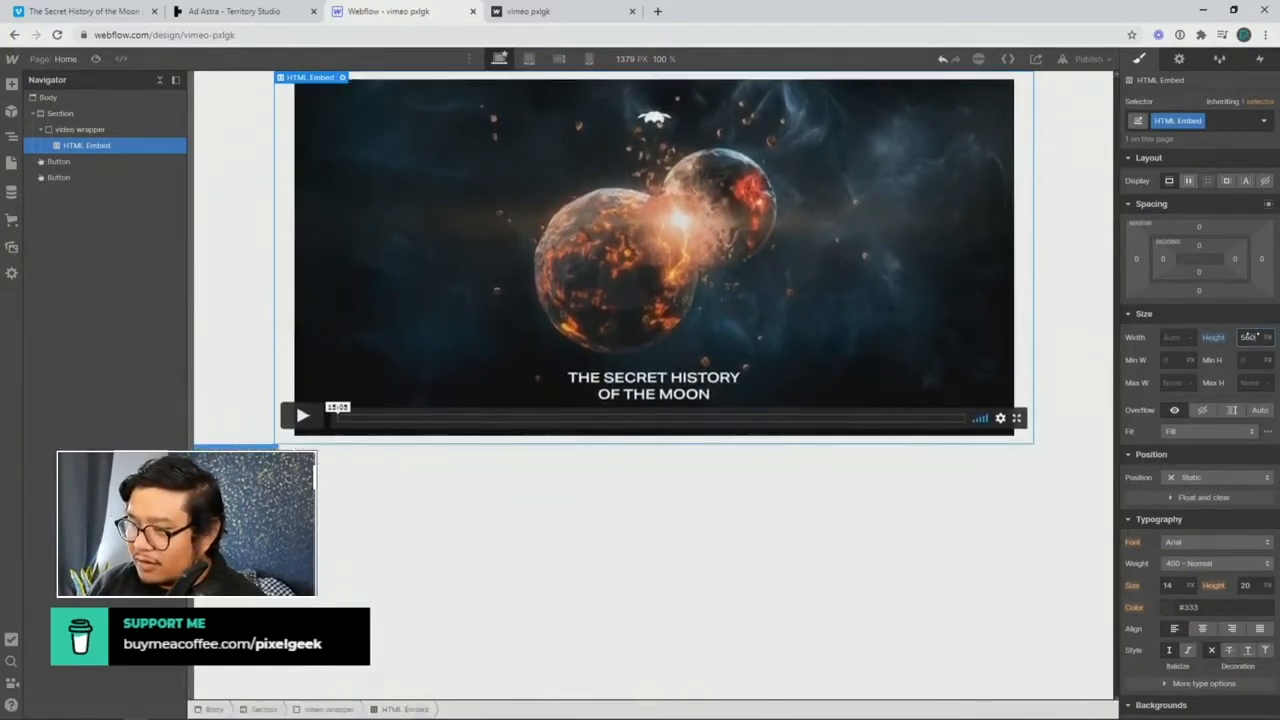
{"action": "key", "text": "shift+Down"}
{"action": "key", "text": "shift+Down"}
{"action": "key", "text": "shift+Down"}
{"action": "key", "text": "shift+Down"}
{"action": "key", "text": "shift+Down"}
{"action": "key", "text": "shift+Down"}
{"action": "key", "text": "shift+Down"}
{"action": "key", "text": "shift+Down"}
{"action": "key", "text": "shift+Down"}
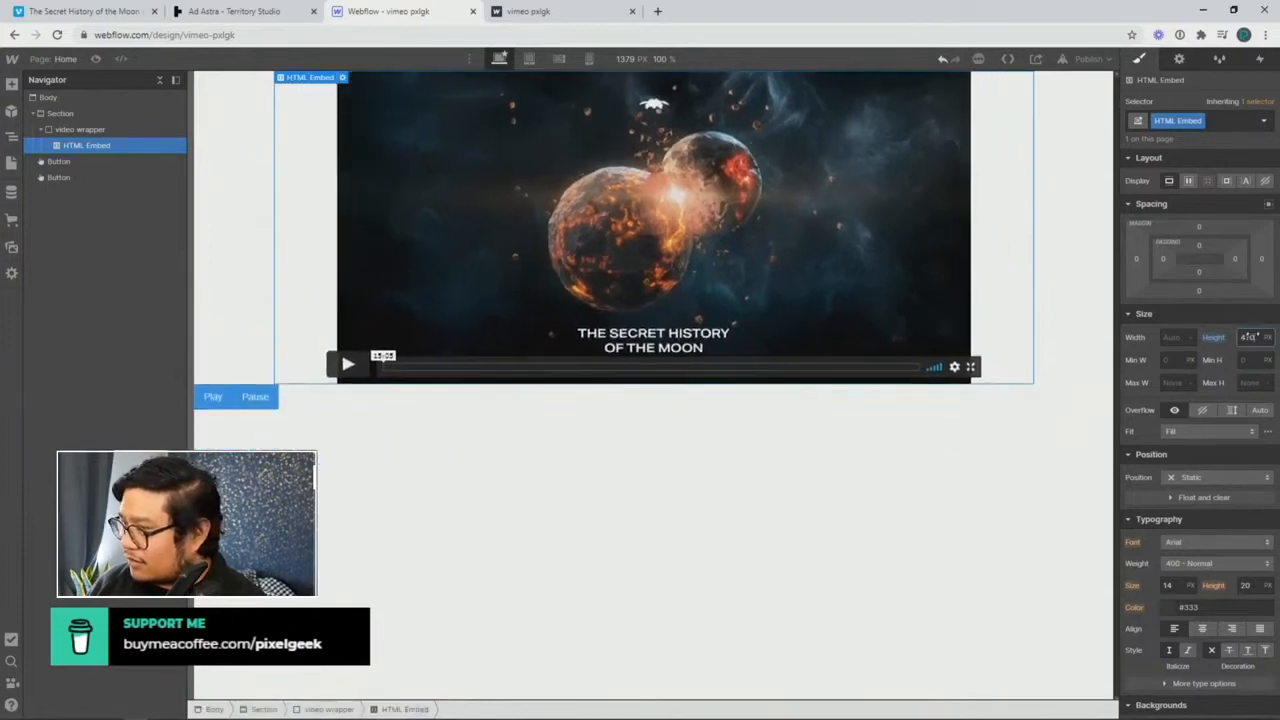
{"action": "left_click", "coordinate": [1205, 337], "text": "alt"}
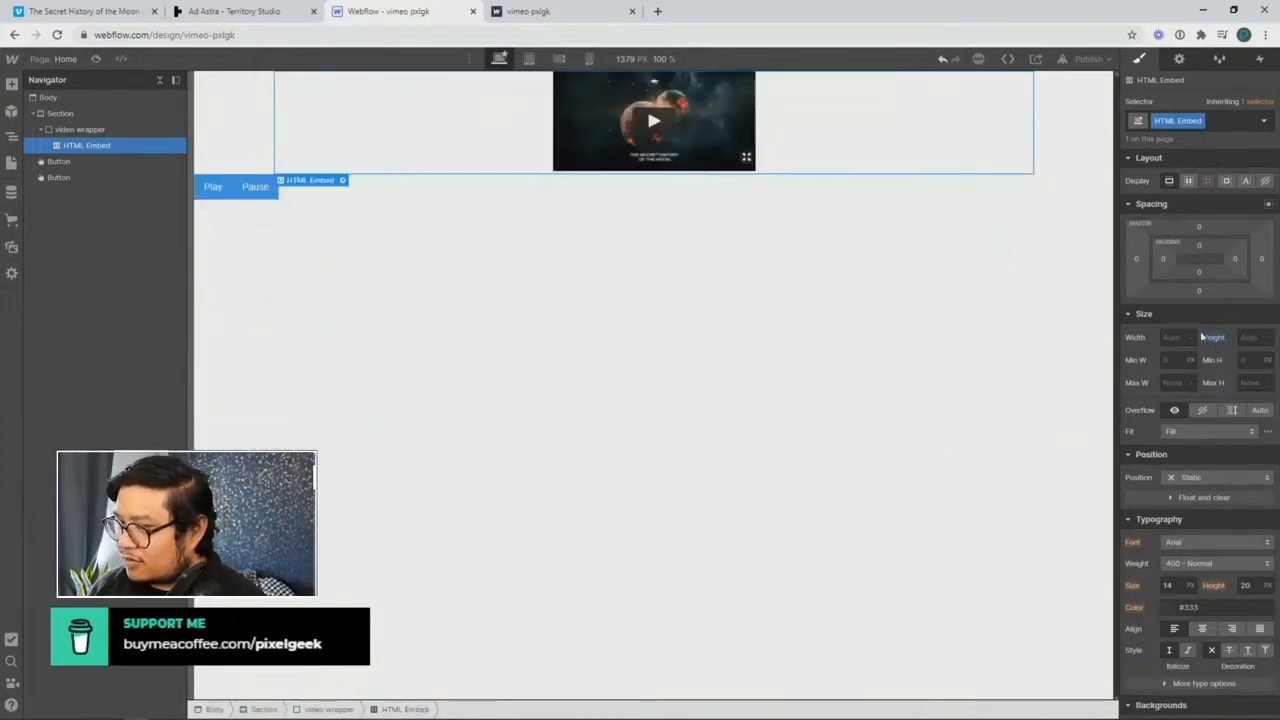
Step: Move the HTML Embed out of the video wrapper directly into the Section, and delete the empty wrapper
{"action": "left_click_drag", "start_coordinate": [84, 147], "coordinate": [72, 125]}
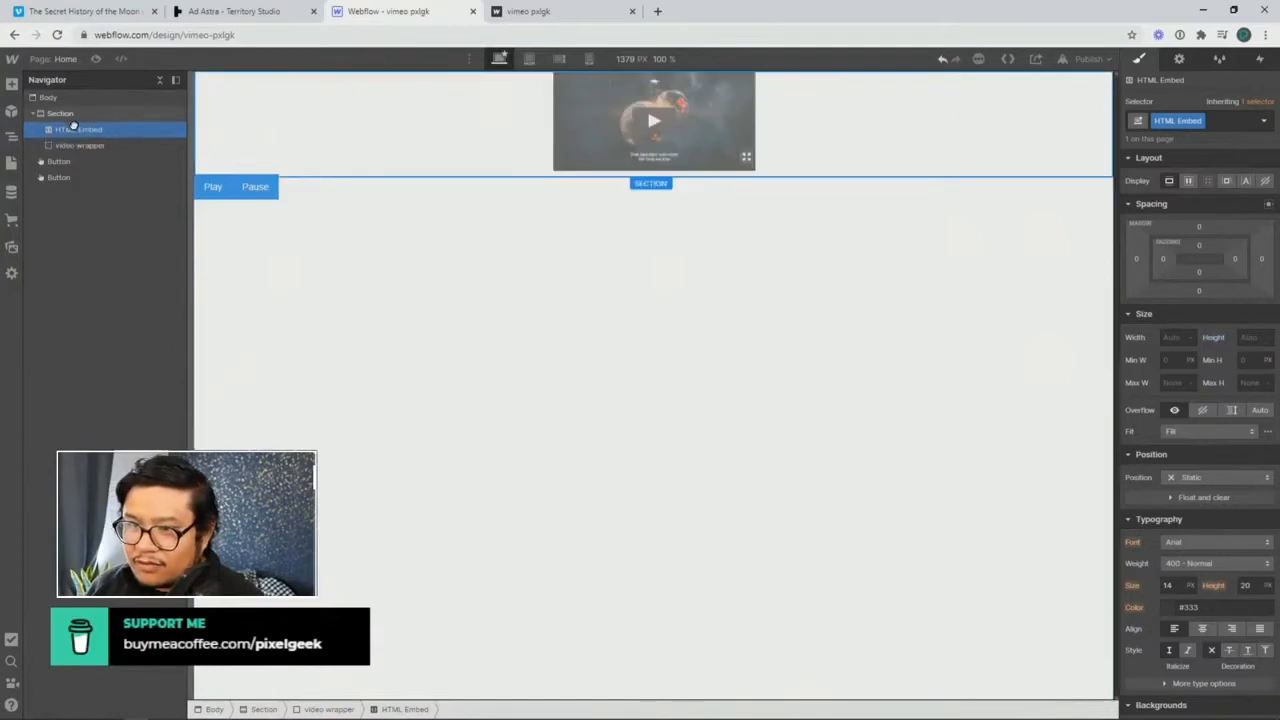
{"action": "left_click", "coordinate": [74, 145]}
{"action": "key", "text": "Delete"}
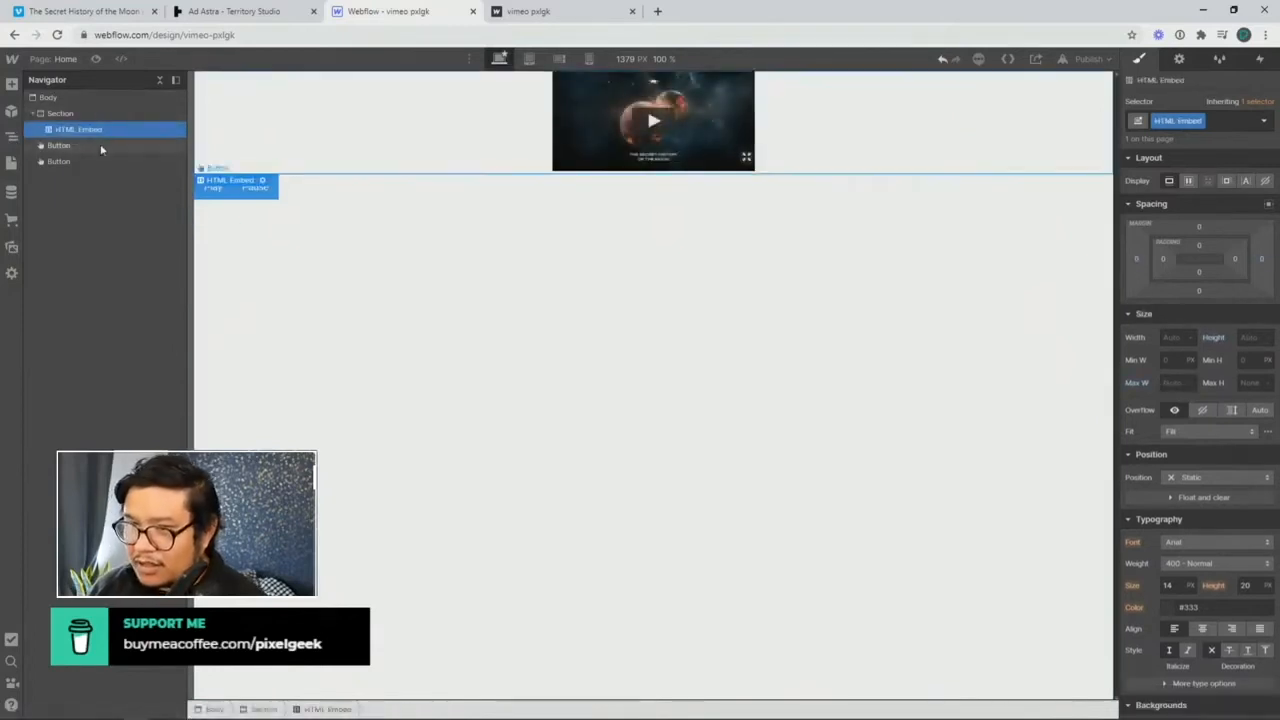
Step: Set the HTML Embed's height to 400 px and vary it upward and downward to compare how the video fills the section
{"action": "left_click", "coordinate": [1246, 338]}
{"action": "type", "text": "400"}
{"action": "key", "text": "Return"}
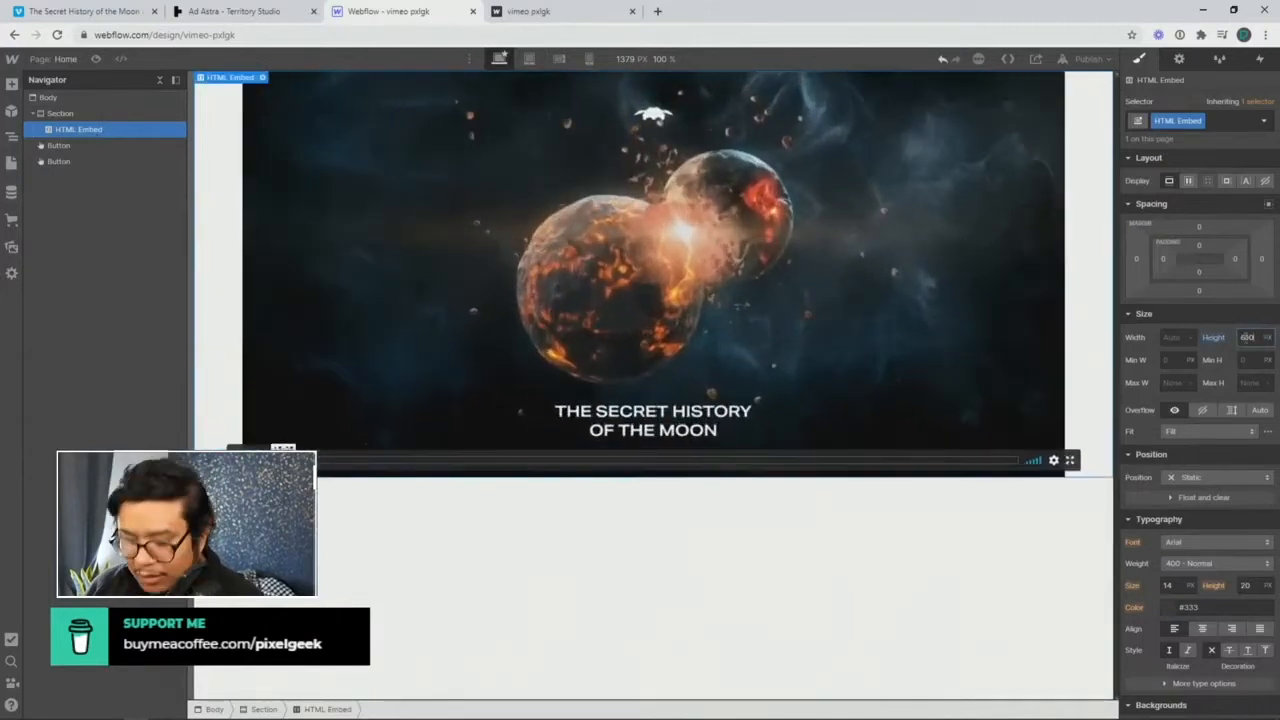
{"action": "key", "text": "shift+Up"}
{"action": "key", "text": "shift+Up"}
{"action": "key", "text": "shift+Up"}
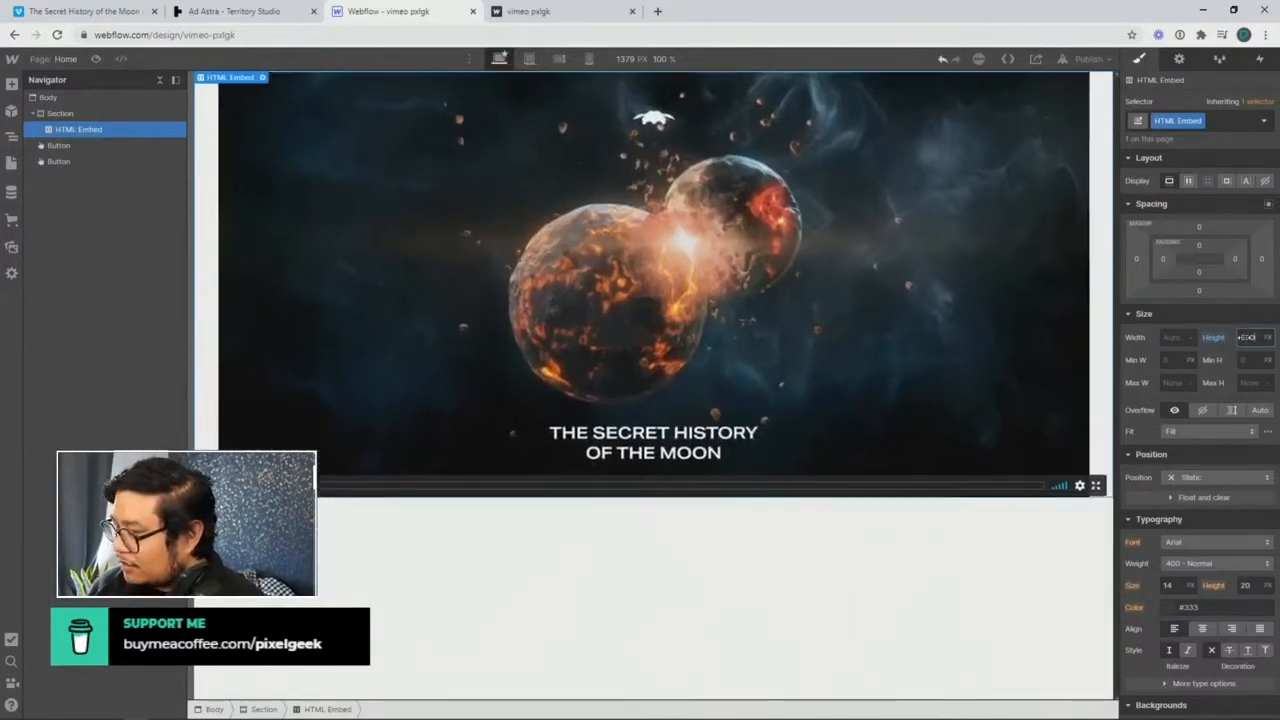
{"action": "key", "text": "shift+Up"}
{"action": "key", "text": "shift+Up"}
{"action": "key", "text": "shift+Up"}
{"action": "key", "text": "shift+Up"}
{"action": "key", "text": "shift+Up"}
{"action": "key", "text": "shift+Up"}
{"action": "key", "text": "shift+Up"}
{"action": "key", "text": "shift+Up"}
{"action": "key", "text": "shift+Up"}
{"action": "key", "text": "shift+Down"}
{"action": "key", "text": "shift+Down"}
{"action": "key", "text": "shift+Down"}
{"action": "key", "text": "shift+Down"}
{"action": "key", "text": "shift+Down"}
{"action": "key", "text": "shift+Down"}
{"action": "key", "text": "shift+Down"}
{"action": "key", "text": "shift+Down"}
{"action": "key", "text": "shift+Down"}
{"action": "key", "text": "shift+Down"}
{"action": "key", "text": "shift+Down"}
{"action": "key", "text": "shift+Down"}
{"action": "key", "text": "shift+Down"}
{"action": "key", "text": "shift+Down"}
{"action": "key", "text": "shift+Down"}
{"action": "key", "text": "shift+Down"}
{"action": "key", "text": "shift+Down"}
{"action": "key", "text": "shift+Down"}
{"action": "key", "text": "shift+Down"}
{"action": "key", "text": "shift+Down"}
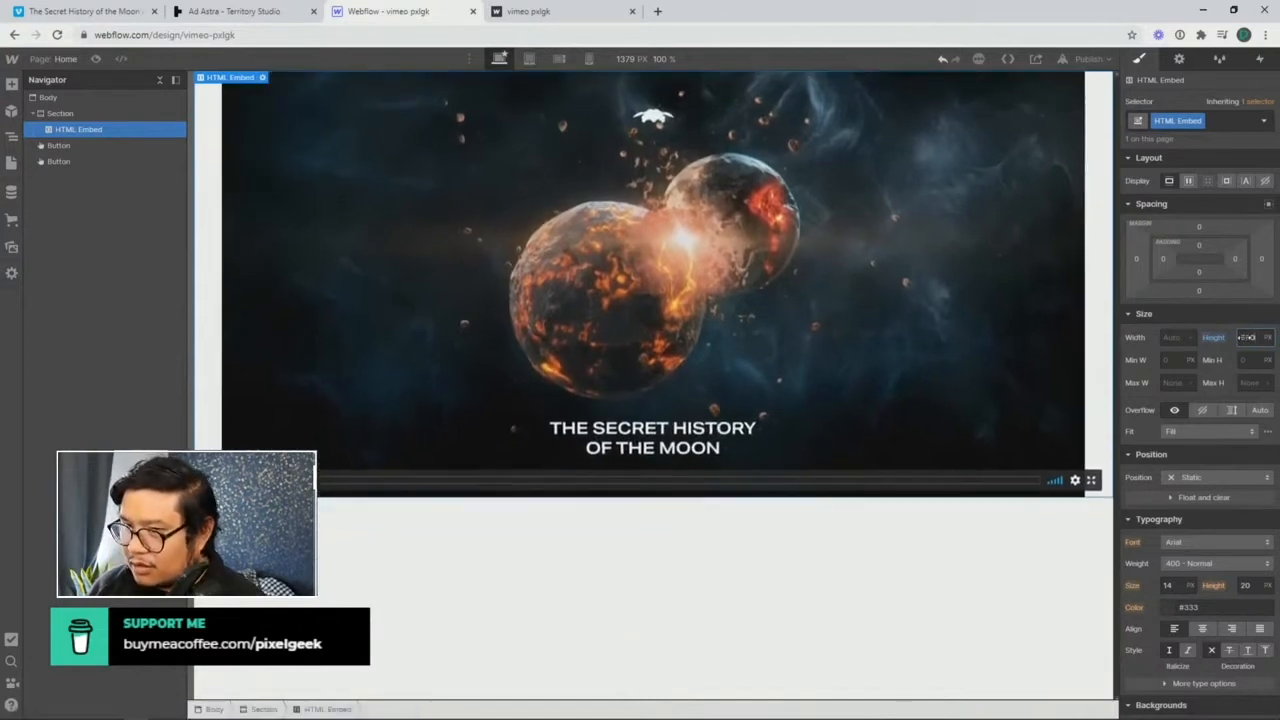
Step: Raise the HTML Embed's height to 800 px and check the page in preview mode
{"action": "key", "text": "shift+Up"}
{"action": "key", "text": "shift+Up"}
{"action": "key", "text": "shift+Up"}
{"action": "key", "text": "shift+Up"}
{"action": "key", "text": "shift+Up"}
{"action": "key", "text": "shift+Up"}
{"action": "key", "text": "shift+Up"}
{"action": "key", "text": "shift+Up"}
{"action": "key", "text": "shift+Up"}
{"action": "key", "text": "shift+Up"}
{"action": "key", "text": "shift+Up"}
{"action": "key", "text": "shift+Up"}
{"action": "key", "text": "shift+Up"}
{"action": "key", "text": "shift+Up"}
{"action": "key", "text": "shift+Up"}
{"action": "key", "text": "shift+Up"}
{"action": "key", "text": "shift+Up"}
{"action": "key", "text": "shift+Up"}
{"action": "key", "text": "shift+Up"}
{"action": "key", "text": "shift+Up"}
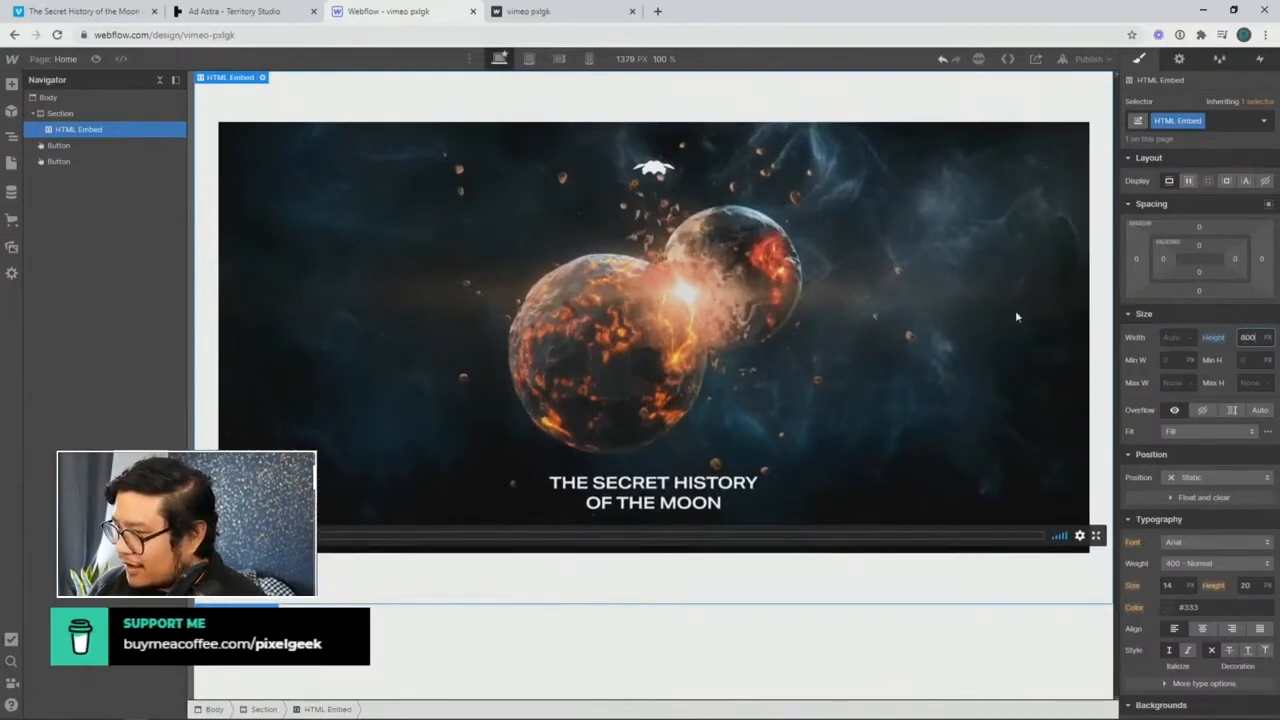
{"action": "left_click", "coordinate": [96, 59]}
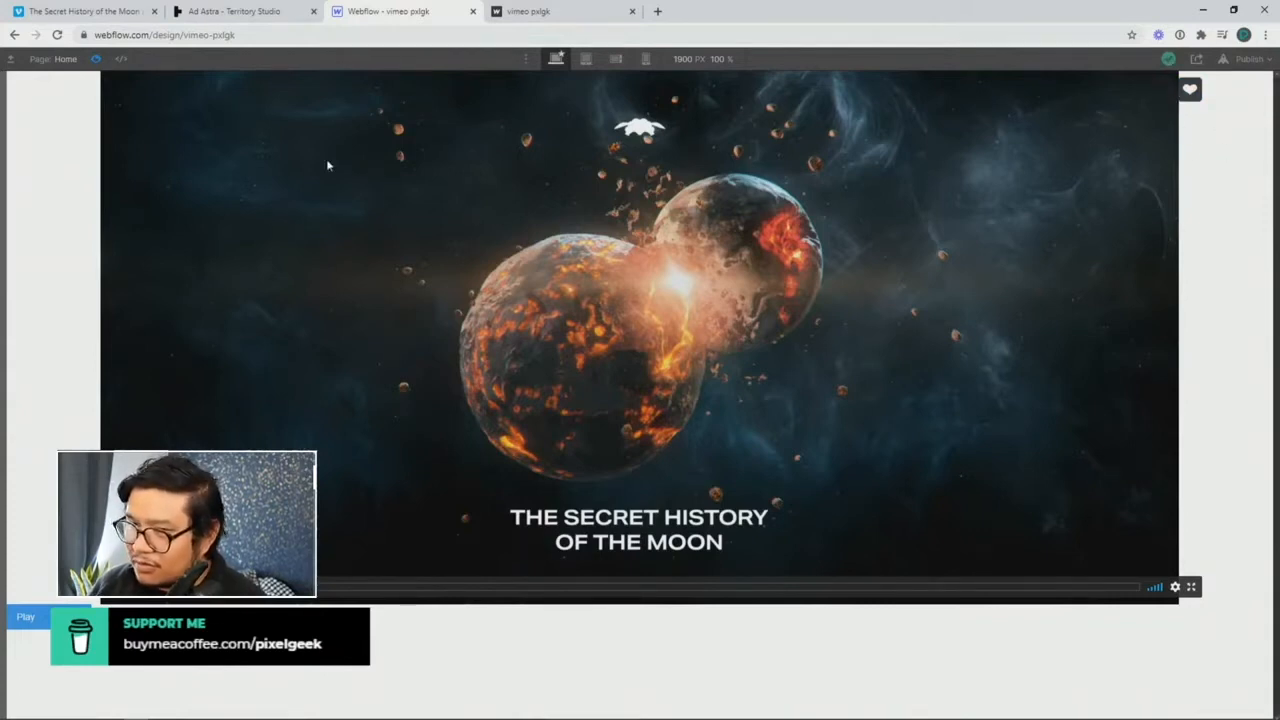
{"action": "left_click", "coordinate": [95, 59]}
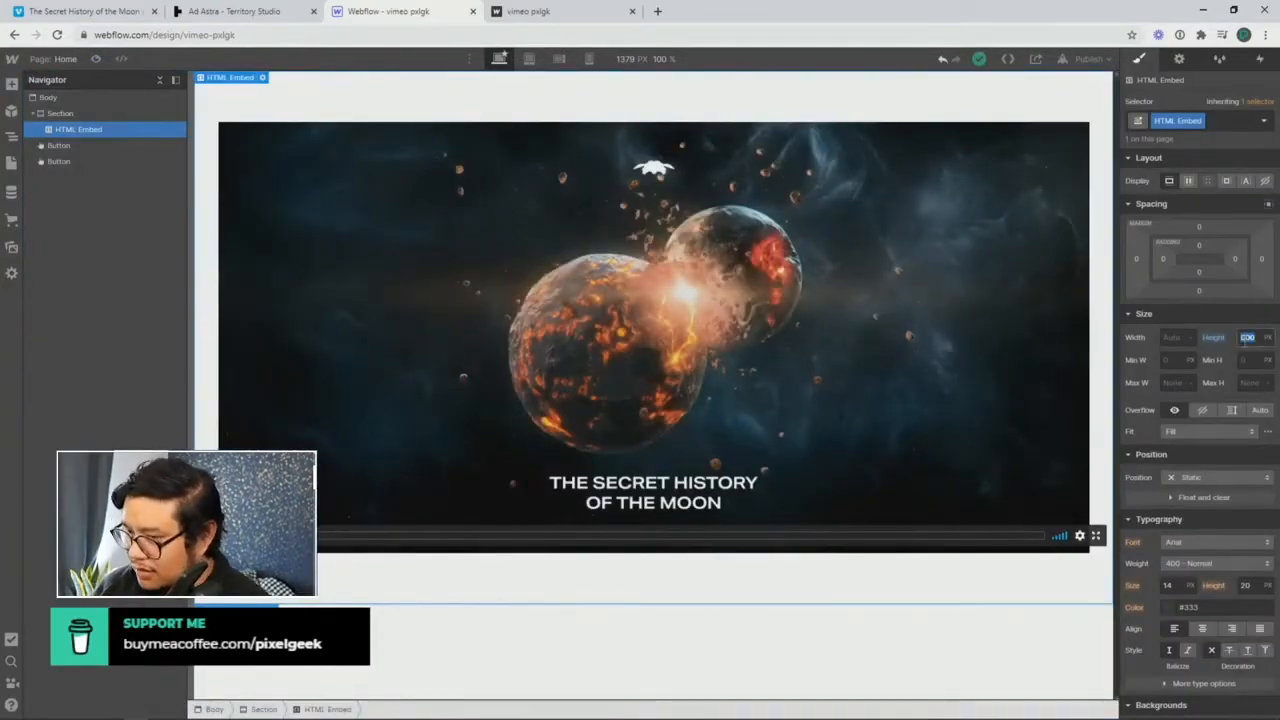
Step: Reduce the HTML Embed's height within the Section to 440 px
{"action": "key", "text": "shift+Up"}
{"action": "key", "text": "shift+Down"}
{"action": "key", "text": "shift+Down"}
{"action": "key", "text": "shift+Down"}
{"action": "key", "text": "shift+Down"}
{"action": "key", "text": "shift+Down"}
{"action": "key", "text": "shift+Down"}
{"action": "key", "text": "shift+Down"}
{"action": "key", "text": "shift+Down"}
{"action": "key", "text": "shift+Down"}
{"action": "key", "text": "shift+Down"}
{"action": "key", "text": "shift+Down"}
{"action": "key", "text": "shift+Down"}
{"action": "key", "text": "shift+Down"}
{"action": "key", "text": "shift+Down"}
{"action": "key", "text": "shift+Down"}
{"action": "key", "text": "shift+Down"}
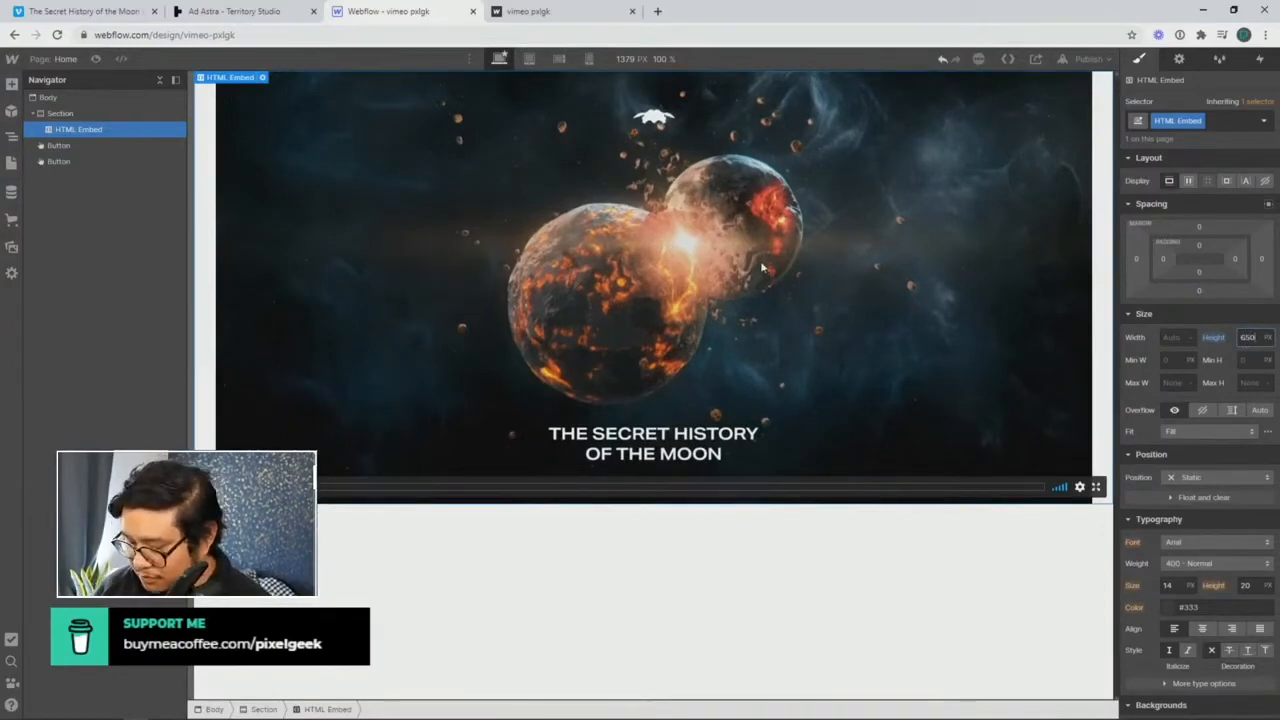
{"action": "key", "text": "shift+Up"}
{"action": "key", "text": "shift+Up"}
{"action": "key", "text": "shift+Up"}
{"action": "key", "text": "shift+Up"}
{"action": "key", "text": "shift+Up"}
{"action": "key", "text": "shift+Down"}
{"action": "key", "text": "shift+Down"}
{"action": "key", "text": "shift+Down"}
{"action": "key", "text": "shift+Down"}
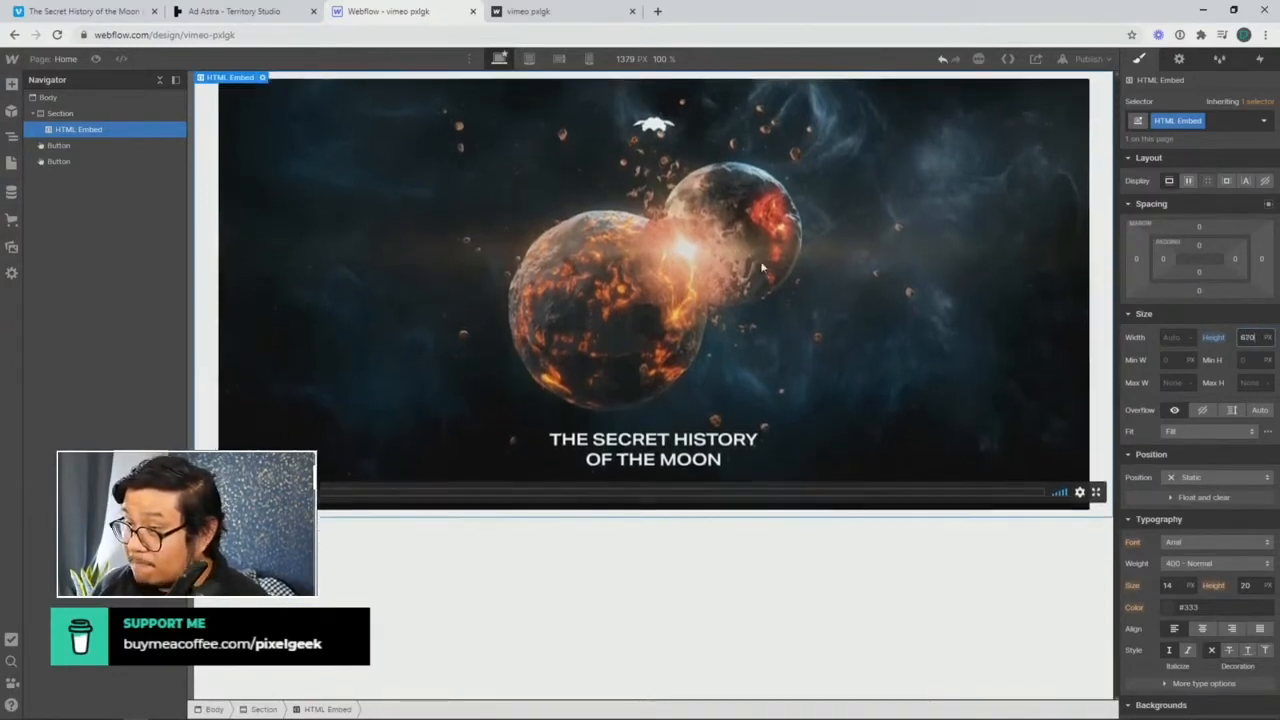
{"action": "key", "text": "shift+Down"}
{"action": "key", "text": "shift+Down"}
{"action": "key", "text": "shift+Down"}
{"action": "key", "text": "shift+Down"}
{"action": "key", "text": "shift+Down"}
{"action": "key", "text": "shift+Down"}
{"action": "key", "text": "shift+Down"}
{"action": "key", "text": "shift+Down"}
{"action": "key", "text": "shift+Down"}
{"action": "key", "text": "shift+Down"}
{"action": "key", "text": "shift+Down"}
{"action": "key", "text": "shift+Down"}
{"action": "key", "text": "shift+Down"}
{"action": "key", "text": "shift+Down"}
{"action": "key", "text": "shift+Down"}
{"action": "key", "text": "shift+Down"}
{"action": "key", "text": "shift+Down"}
{"action": "key", "text": "shift+Down"}
{"action": "key", "text": "shift+Down"}
{"action": "key", "text": "shift+Down"}
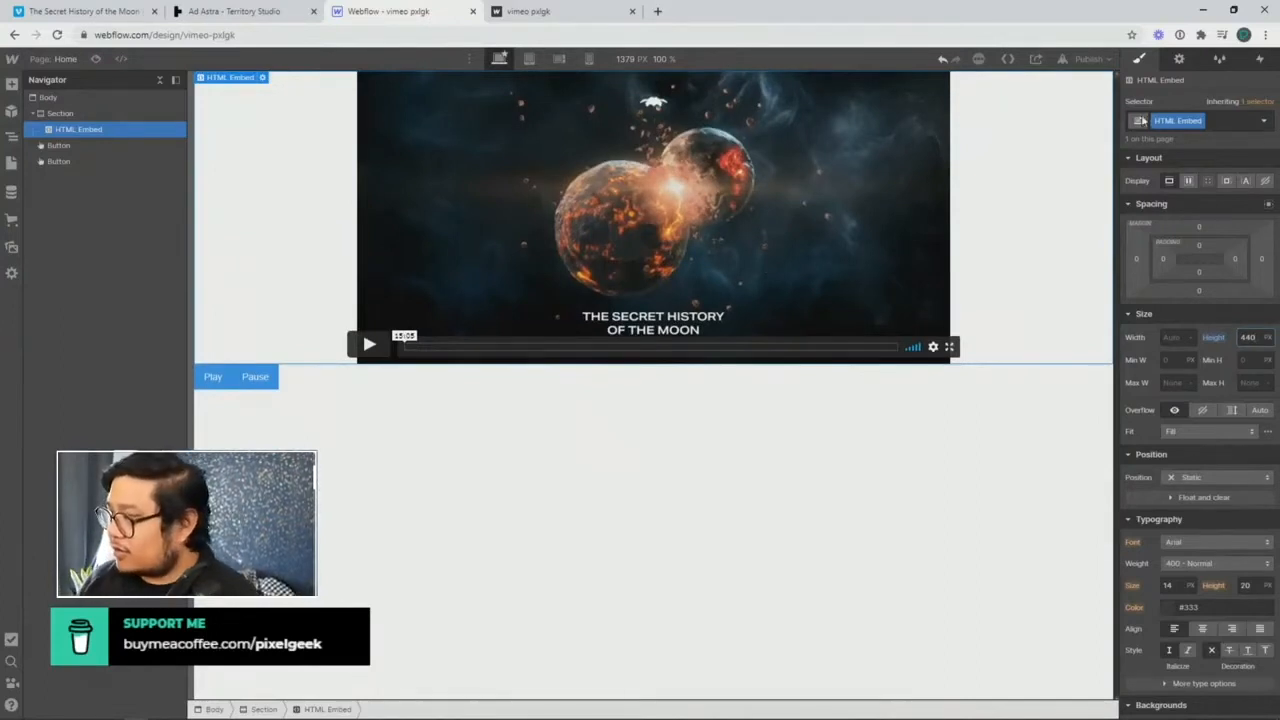
Step: Rename the HTML Embed's class to "video"
{"action": "left_click", "coordinate": [1167, 117]}
{"action": "type", "text": "vi"}
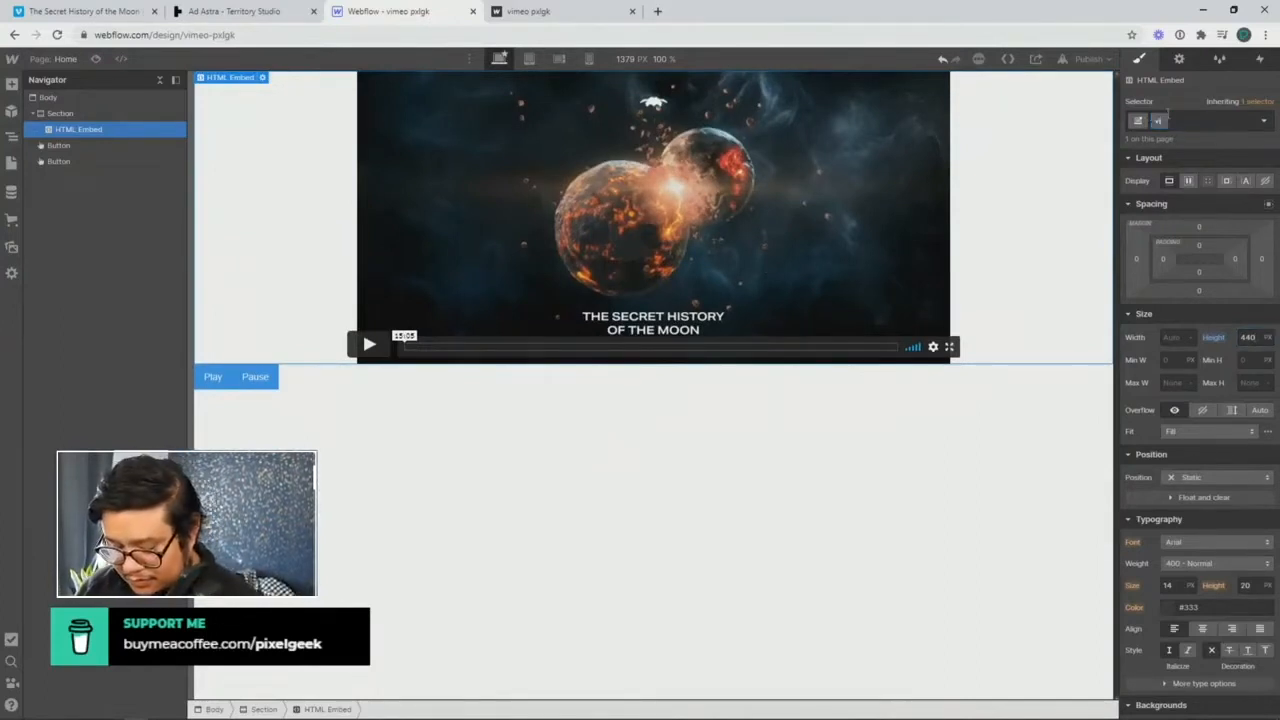
{"action": "type", "text": "deo"}
{"action": "key", "text": "Return"}
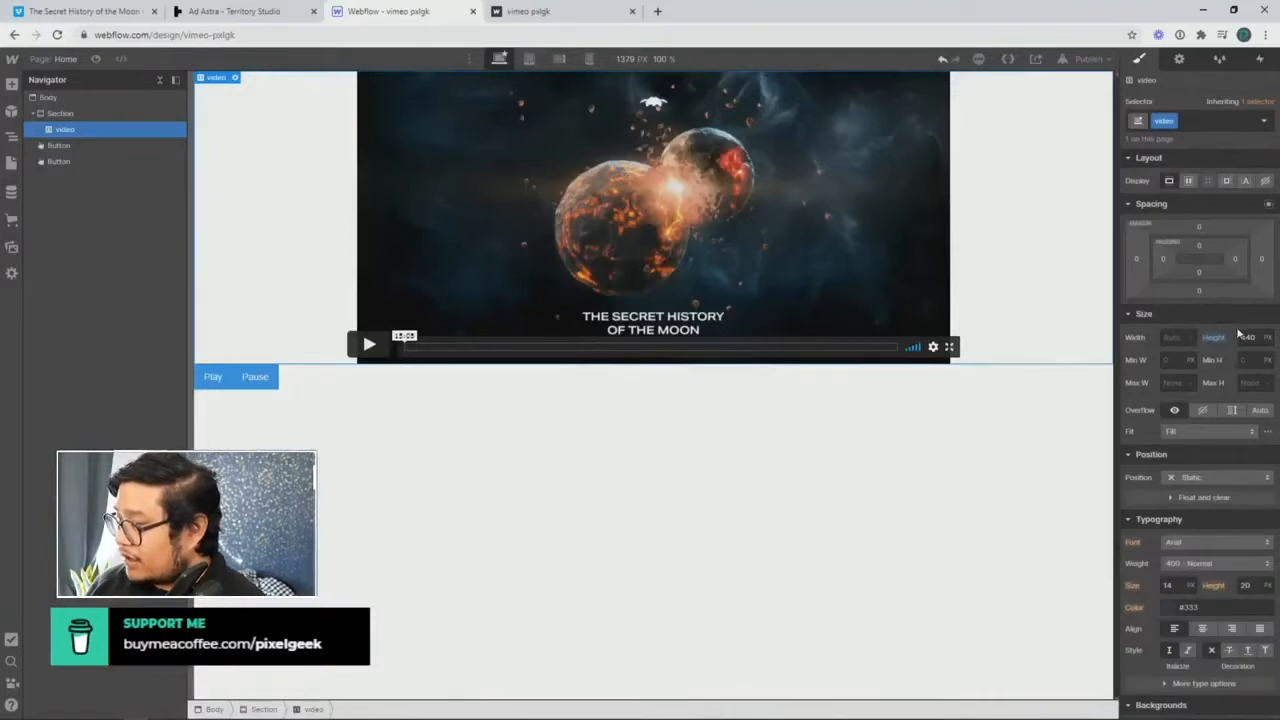
Step: Switch the video embed's height from pixels to viewport height by setting it to 20 VH
{"action": "left_click", "coordinate": [1248, 337]}
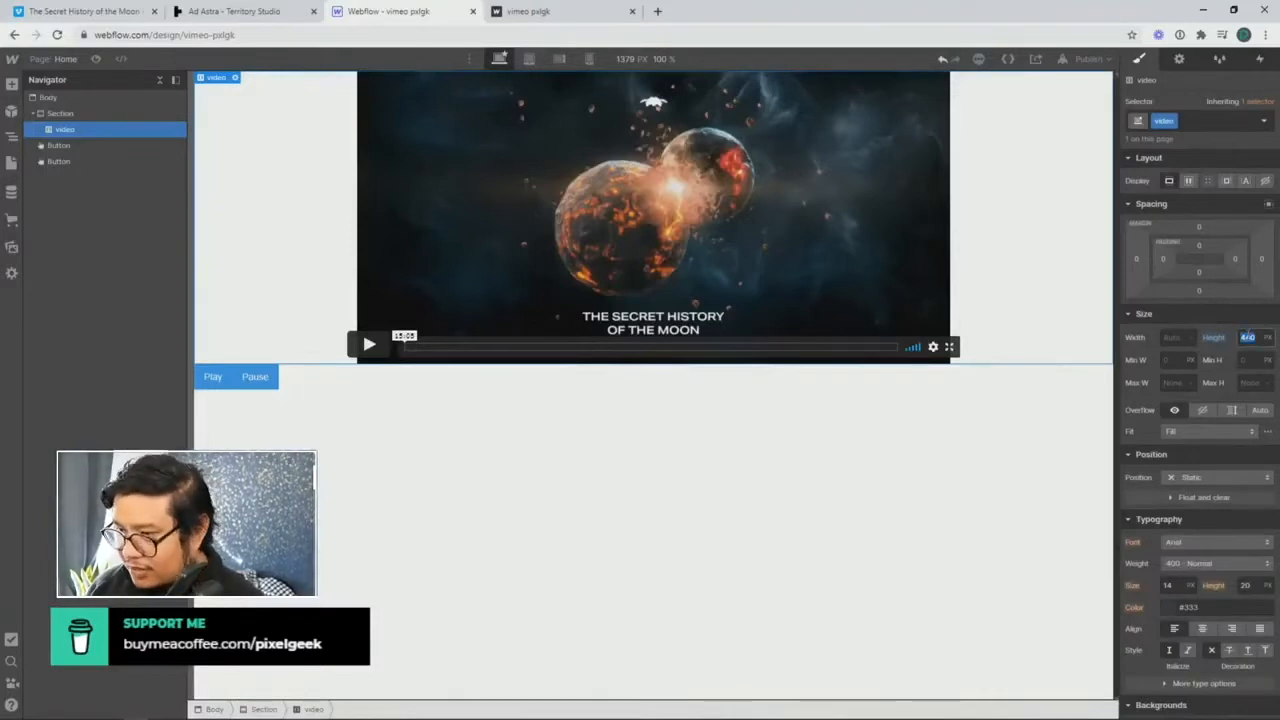
{"action": "key", "text": "shift+Up"}
{"action": "key", "text": "shift+Up"}
{"action": "key", "text": "shift+Up"}
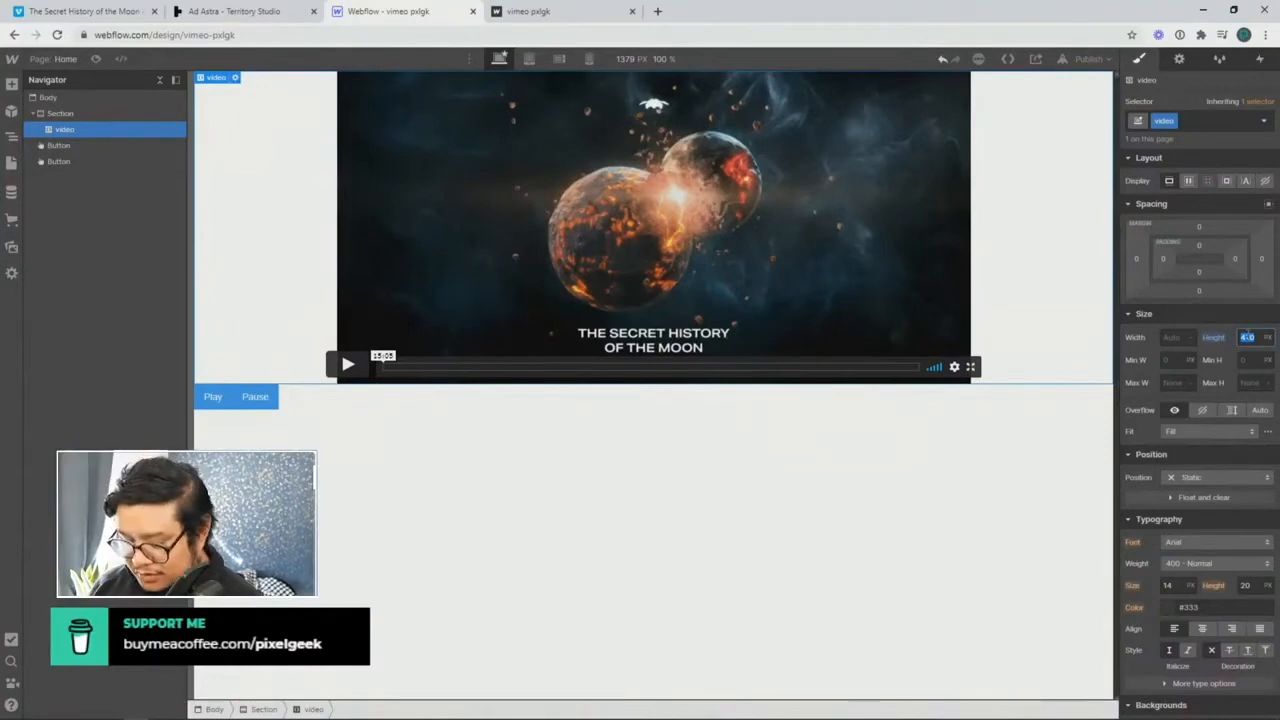
{"action": "type", "text": "20"}
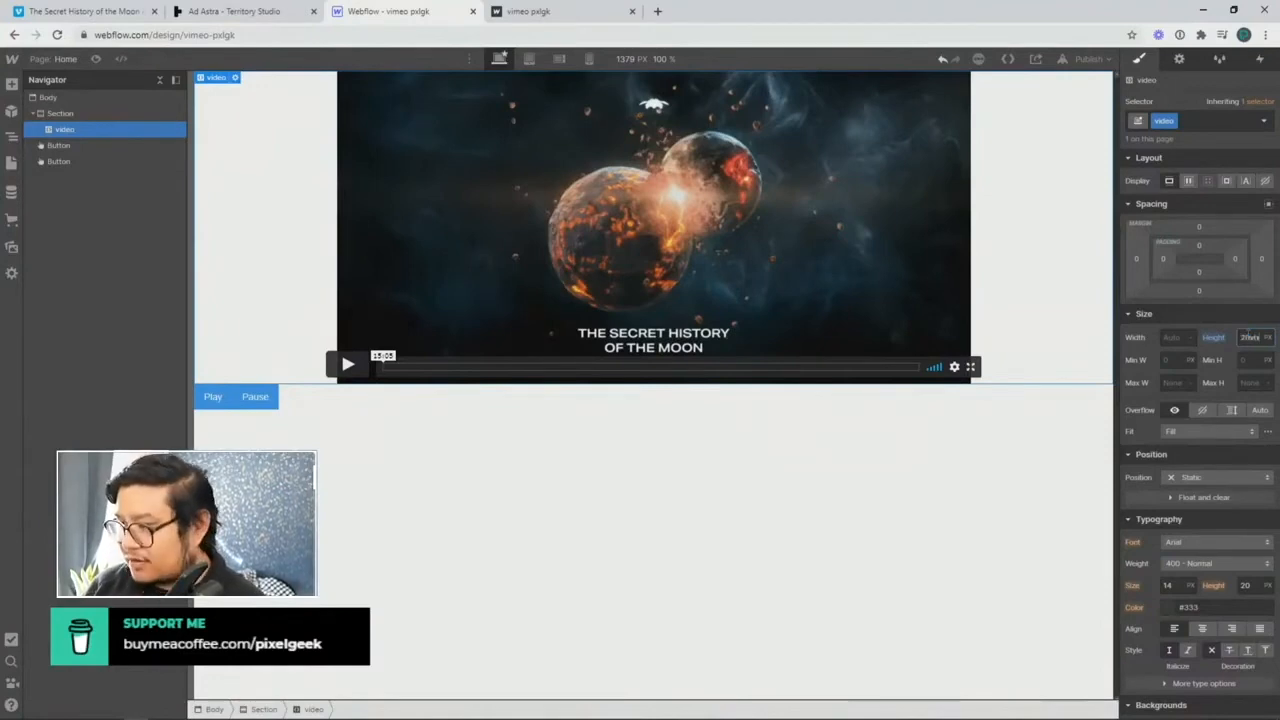
{"action": "type", "text": "vh"}
{"action": "key", "text": "Return"}
Step: Raise the video embed's height in increments of 10 up to 100 VH to compare how the video fills the section
{"action": "key", "text": "shift+Up"}
{"action": "key", "text": "shift+Up"}
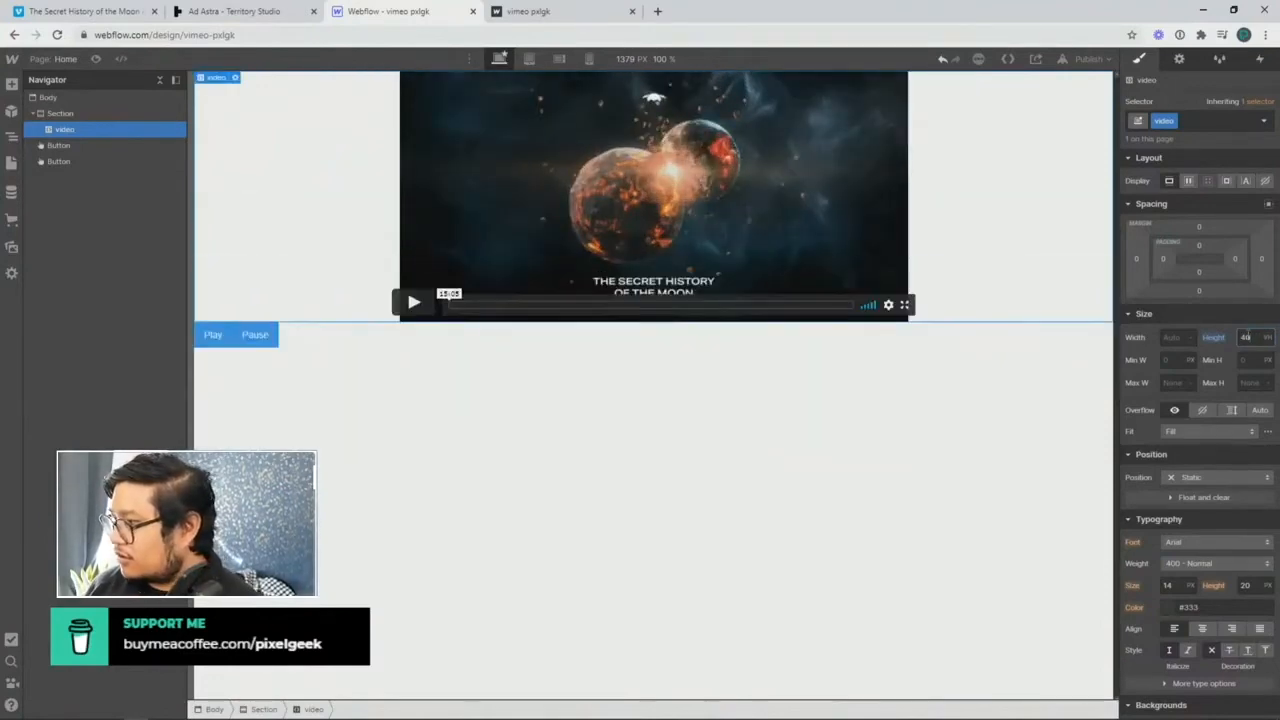
{"action": "key", "text": "shift+Up"}
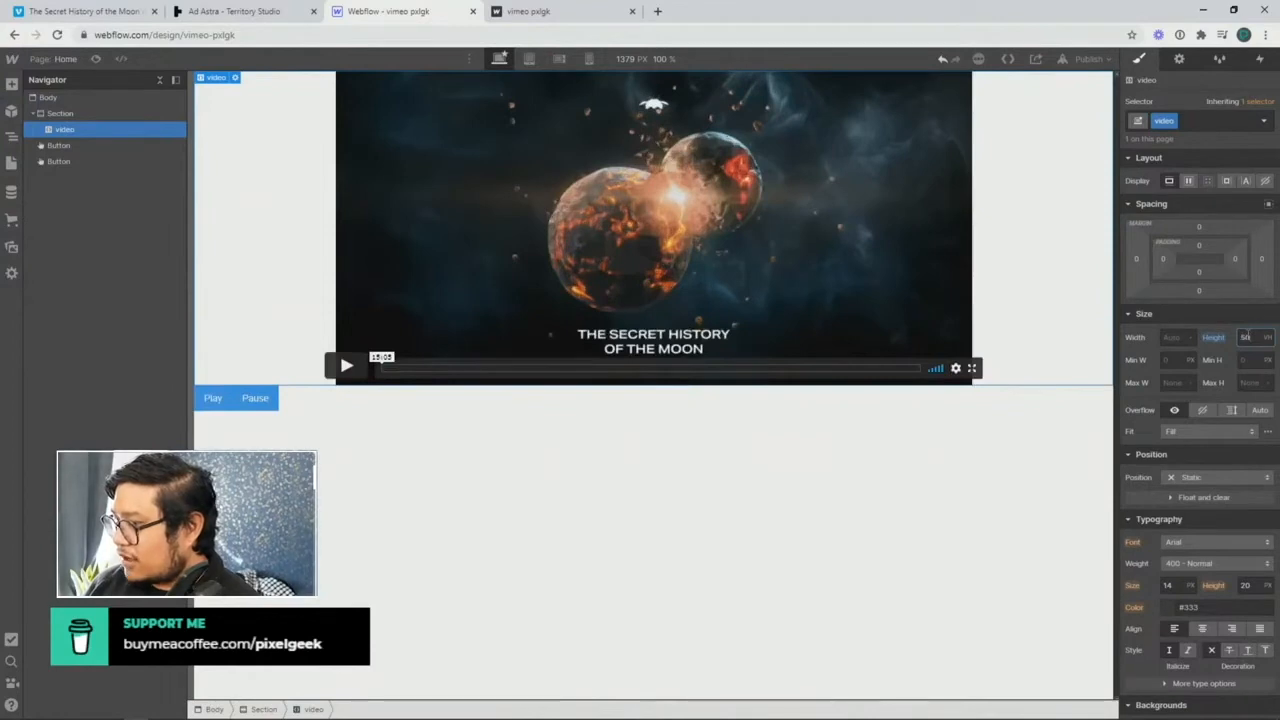
{"action": "key", "text": "shift+Up"}
{"action": "key", "text": "shift+Up"}
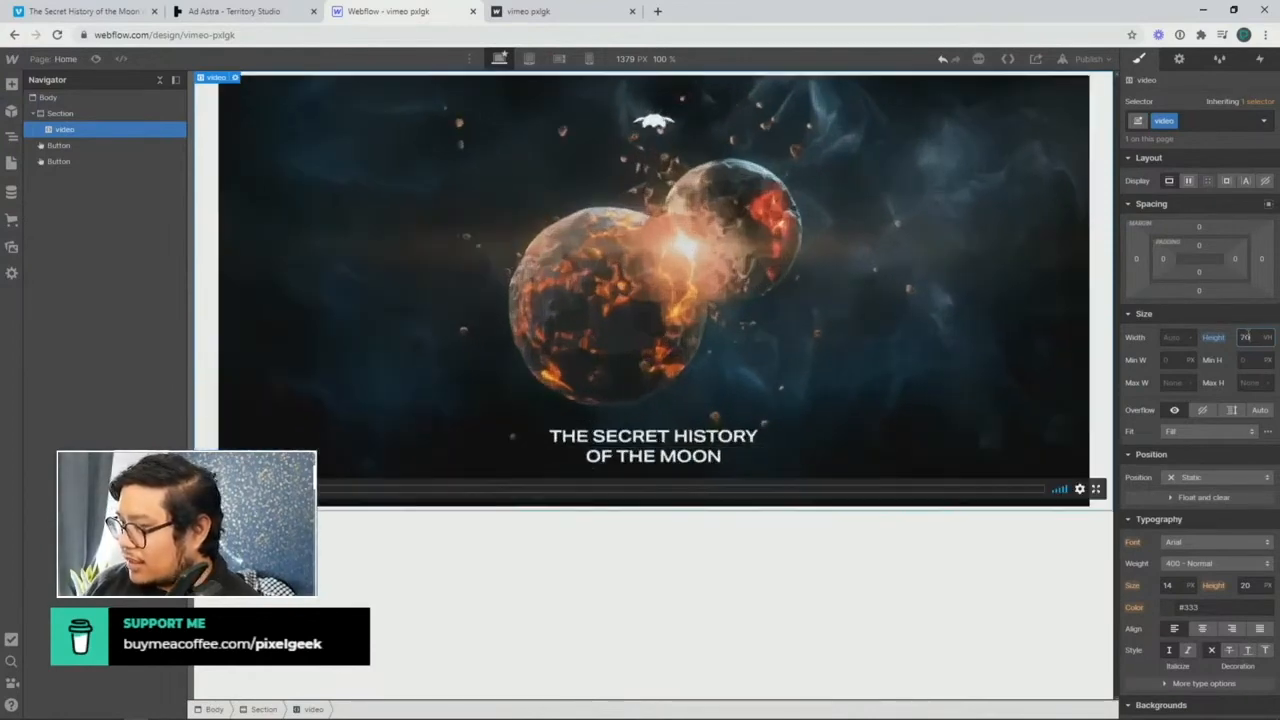
{"action": "key", "text": "shift+Up"}
{"action": "key", "text": "shift+Up"}
{"action": "key", "text": "shift+Up"}
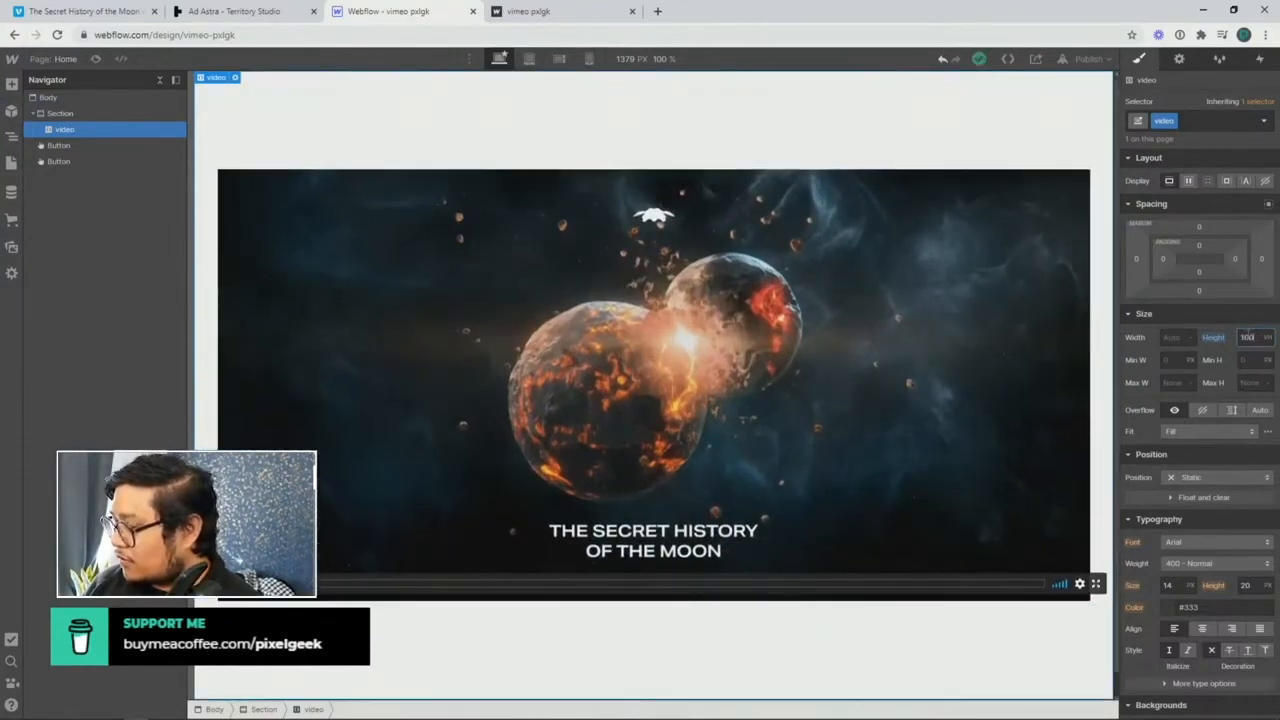
Step: Lower the video embed's height to just under 70 VH and check the page in preview mode
{"action": "key", "text": "shift+Down"}
{"action": "key", "text": "shift+Down"}
{"action": "key", "text": "shift+Down"}
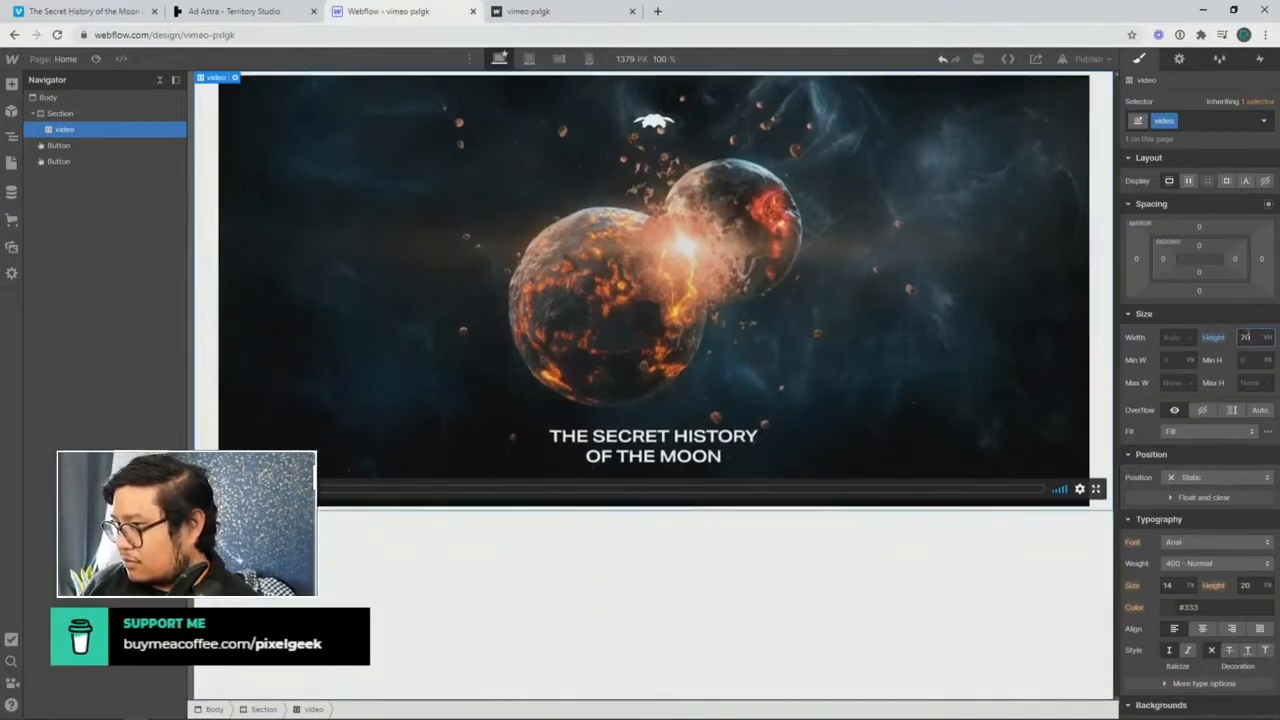
{"action": "key", "text": "Down"}
{"action": "key", "text": "Down"}
{"action": "key", "text": "Up"}
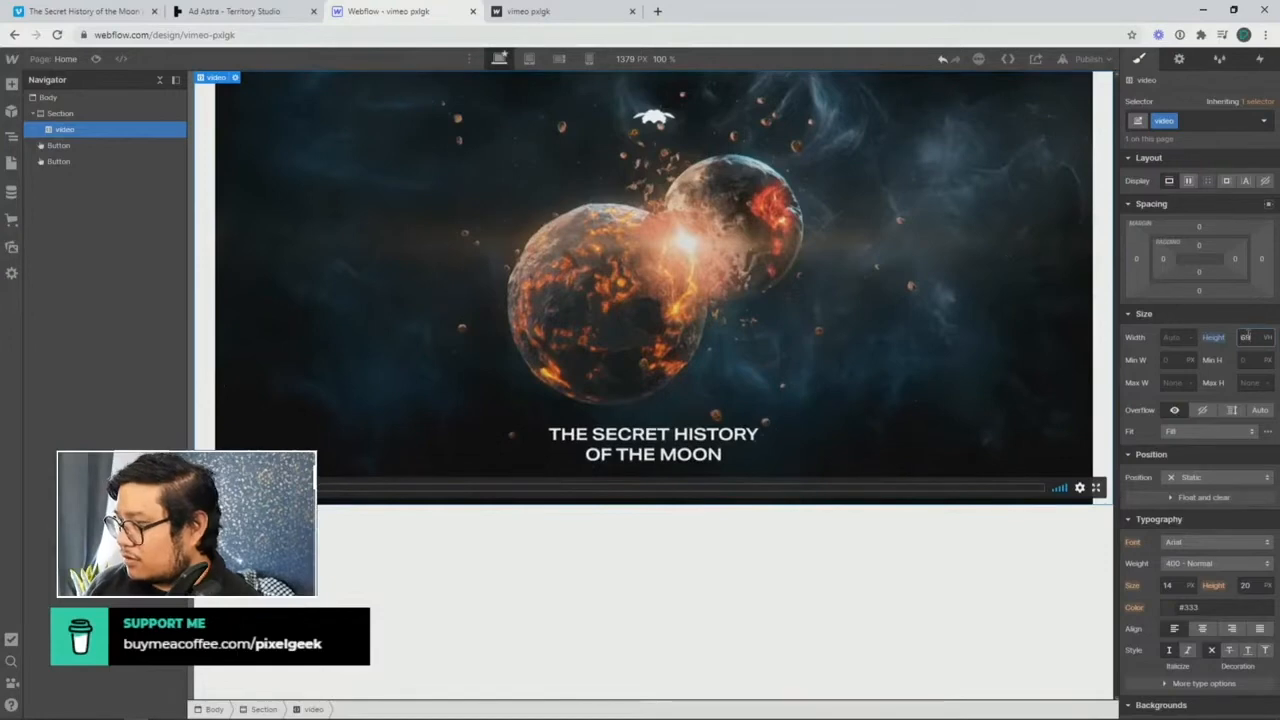
{"action": "left_click", "coordinate": [96, 59]}
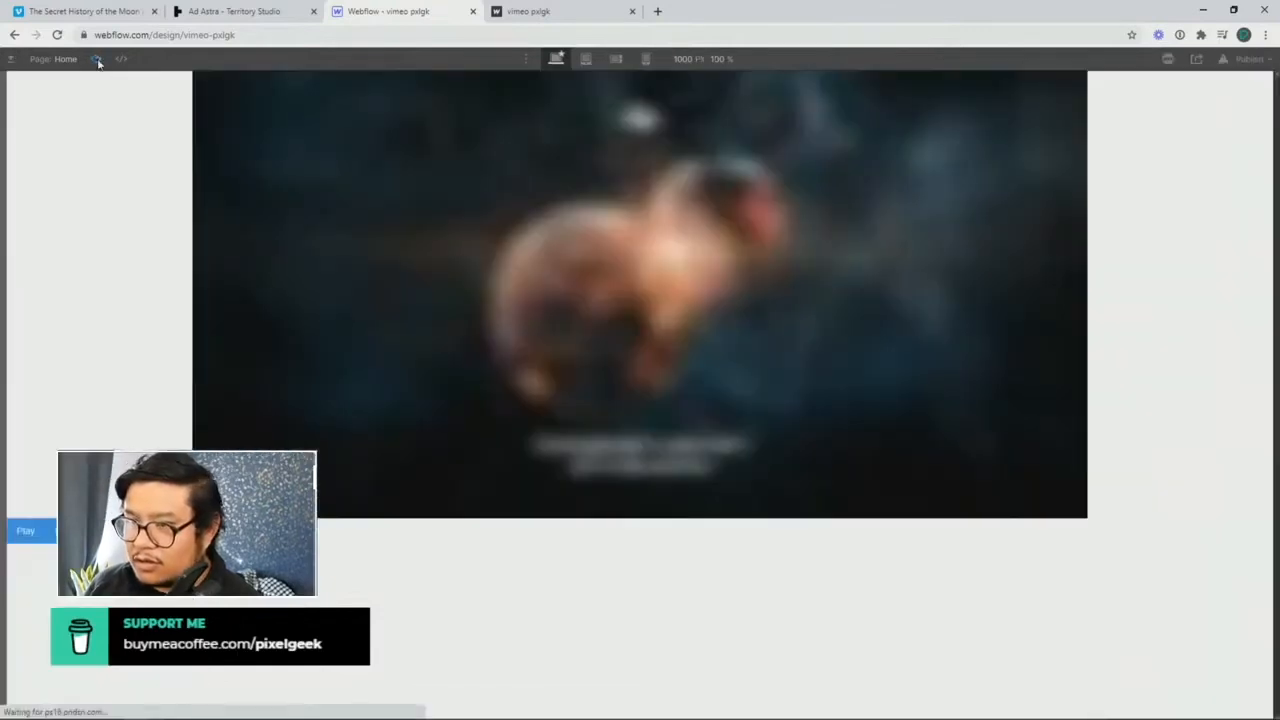
{"action": "left_click", "coordinate": [97, 60]}
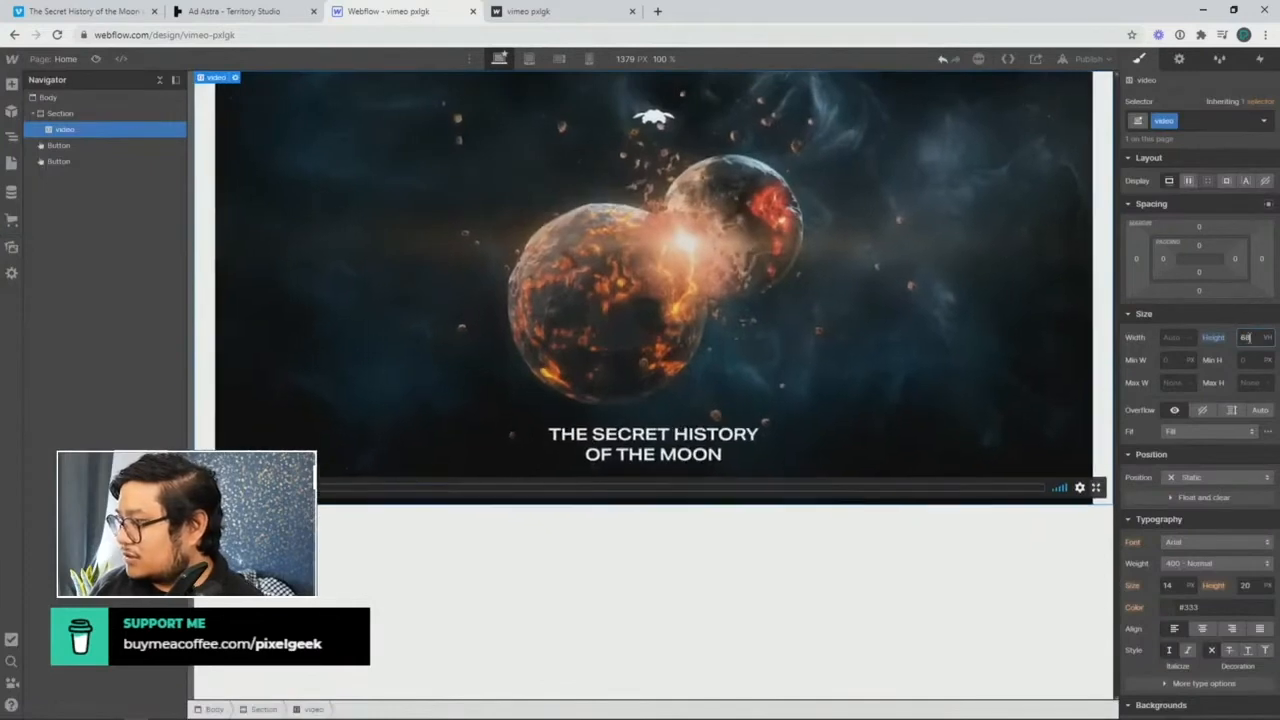
Step: Vary the video embed's height between about 100 and 20 VH, and settle on 40 VH
{"action": "key", "text": "shift+Up"}
{"action": "key", "text": "shift+Up"}
{"action": "key", "text": "shift+Up"}
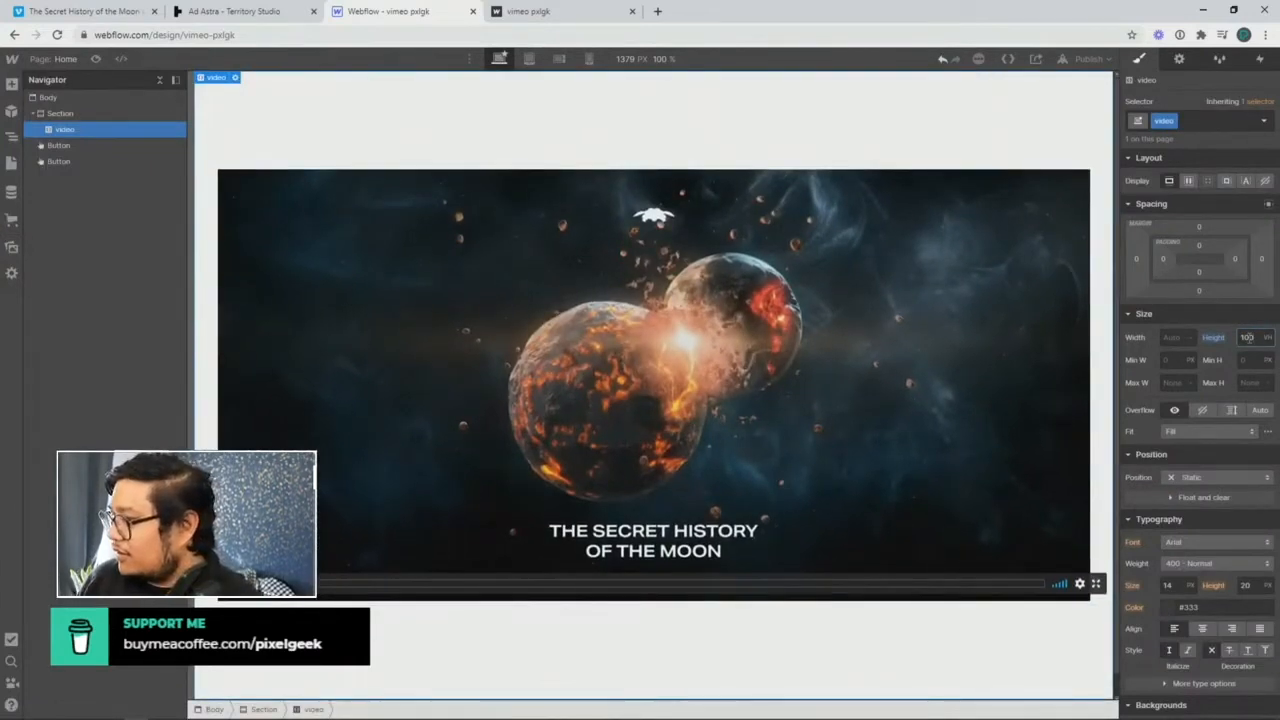
{"action": "key", "text": "shift+Down"}
{"action": "key", "text": "shift+Down"}
{"action": "key", "text": "shift+Down"}
{"action": "key", "text": "shift+Down"}
{"action": "key", "text": "shift+Down"}
{"action": "key", "text": "shift+Down"}
{"action": "key", "text": "shift+Down"}
{"action": "key", "text": "shift+Down"}
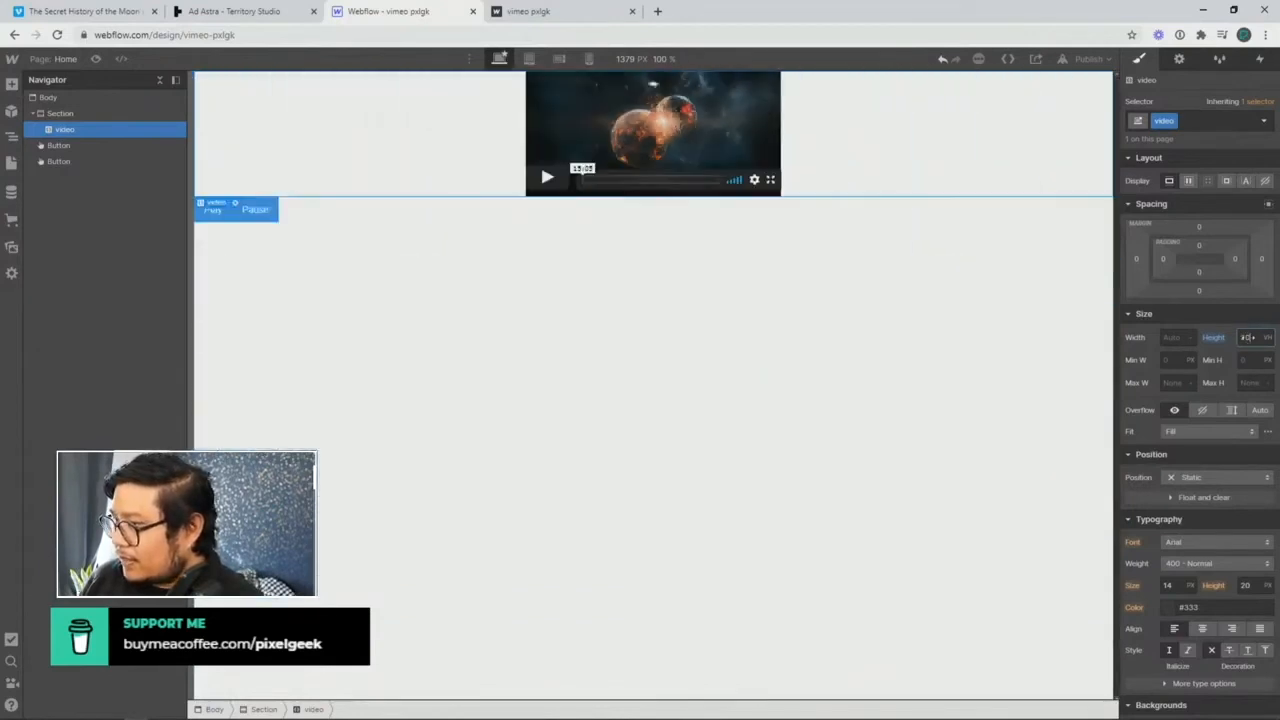
{"action": "key", "text": "shift+Up"}
{"action": "key", "text": "shift+Up"}
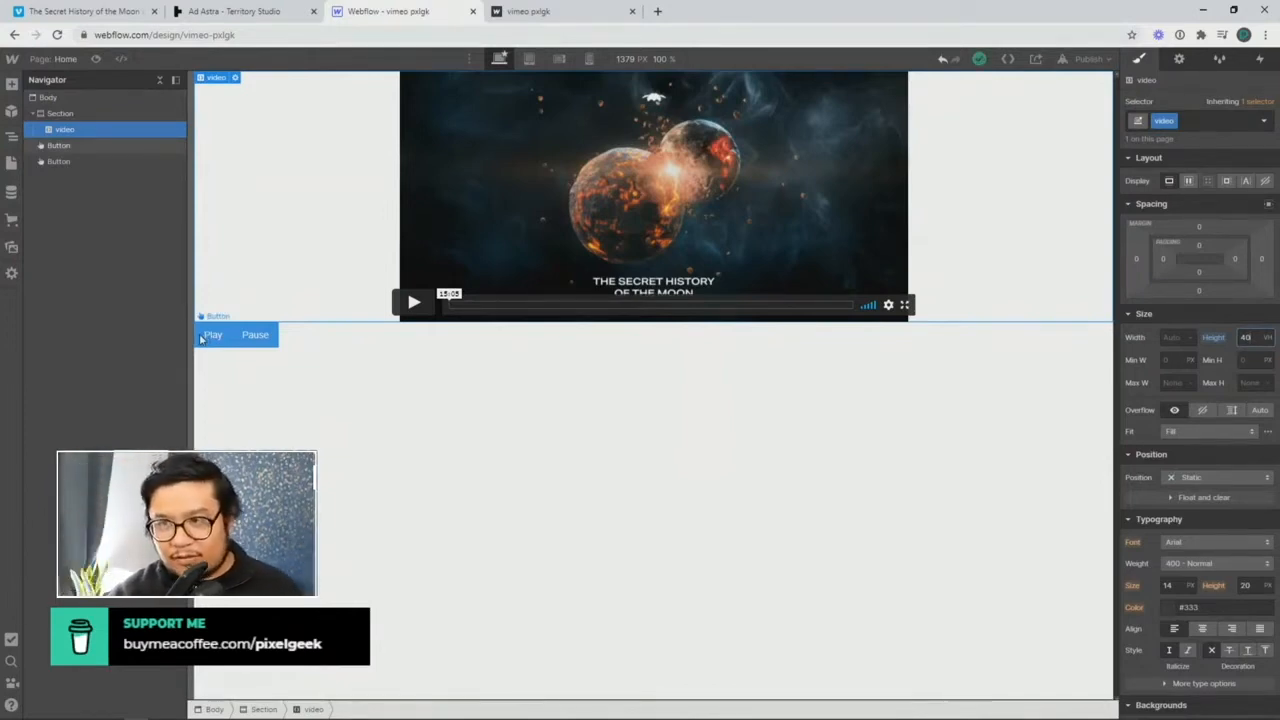
Step: Examine on the Territory Studio Ad Astra page how the header changes when its video is closed, played and reaches its end, and return to Webflow
{"action": "left_click", "coordinate": [288, 12]}
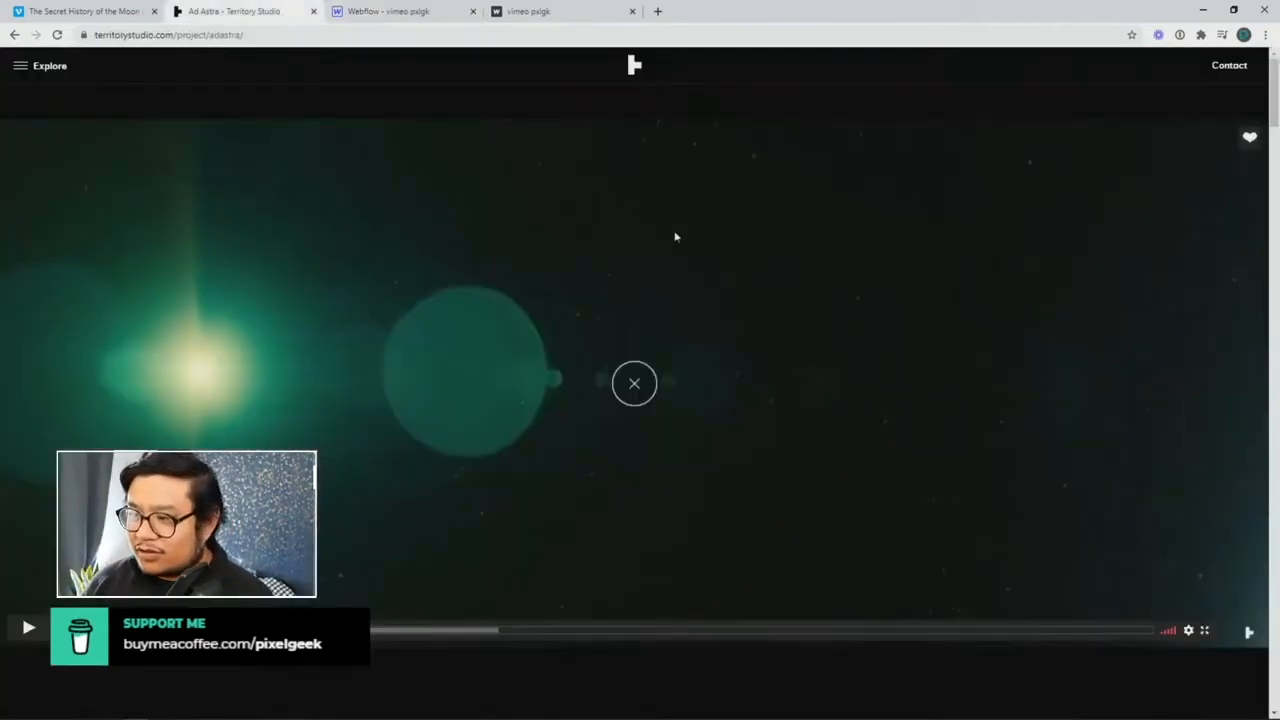
{"action": "left_click", "coordinate": [641, 390]}
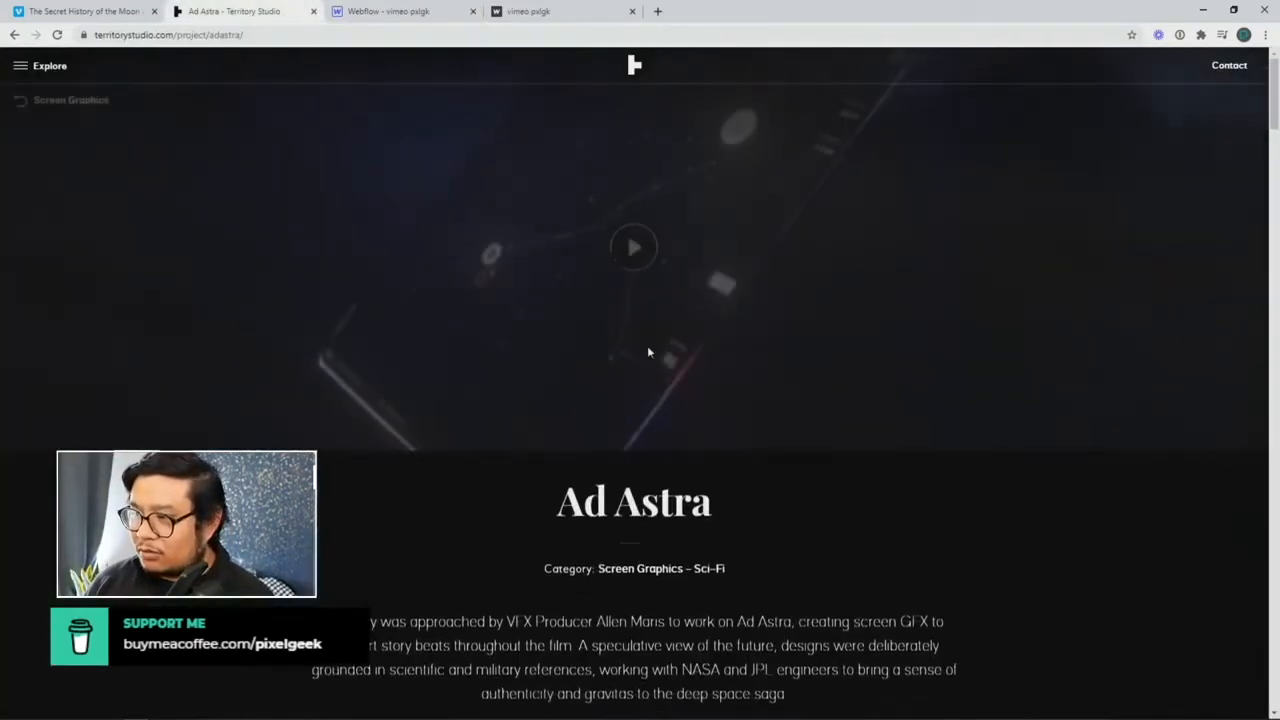
{"action": "left_click", "coordinate": [628, 258]}
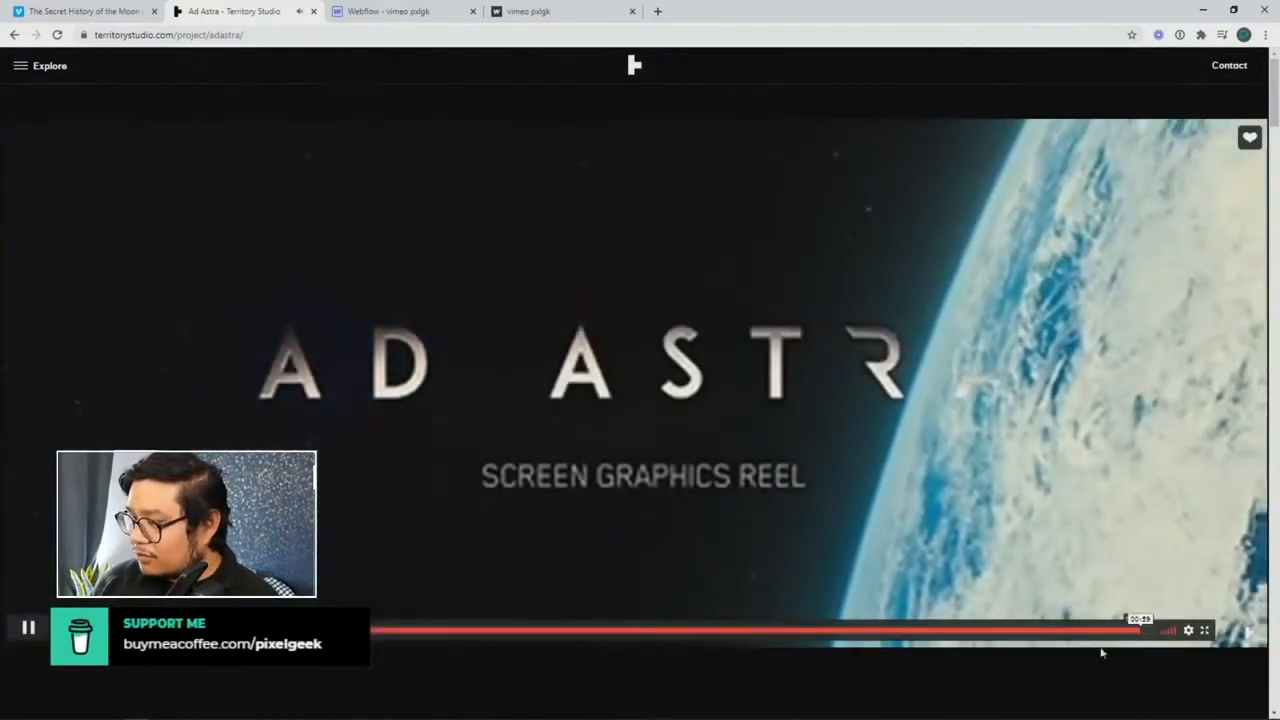
{"action": "left_click", "coordinate": [1108, 632]}
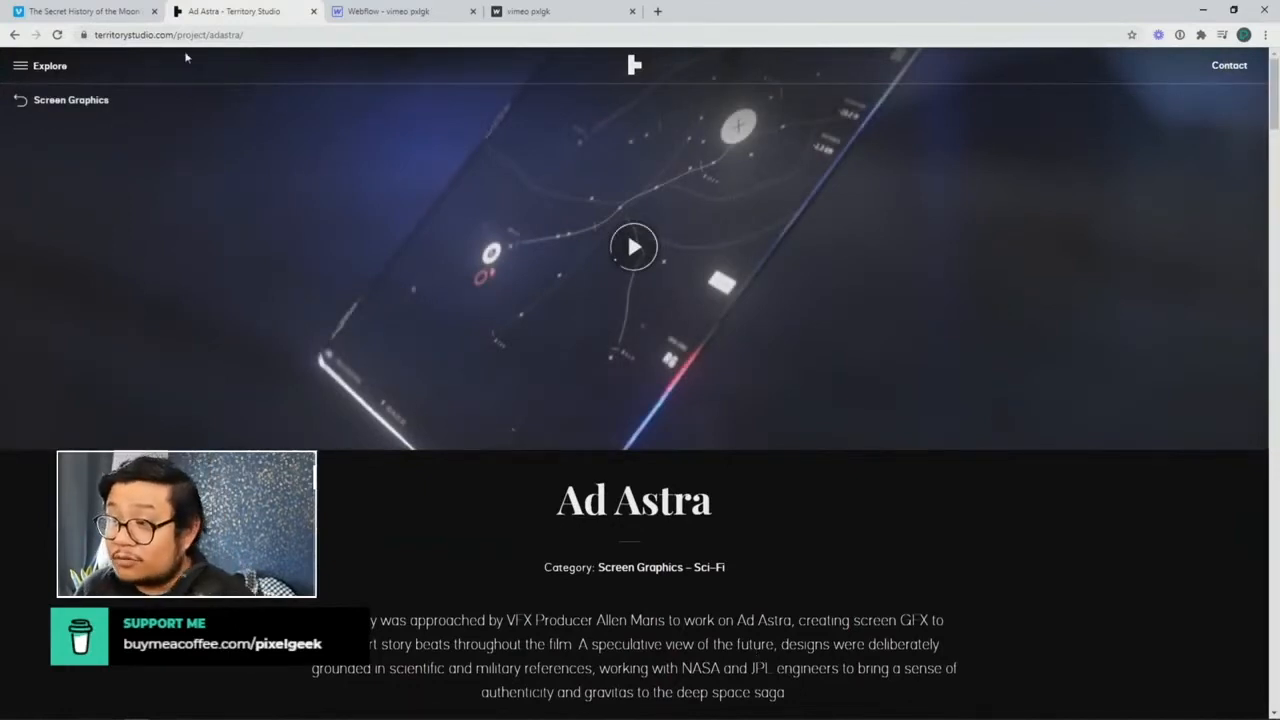
{"action": "left_click", "coordinate": [120, 11]}
{"action": "left_click", "coordinate": [380, 12]}
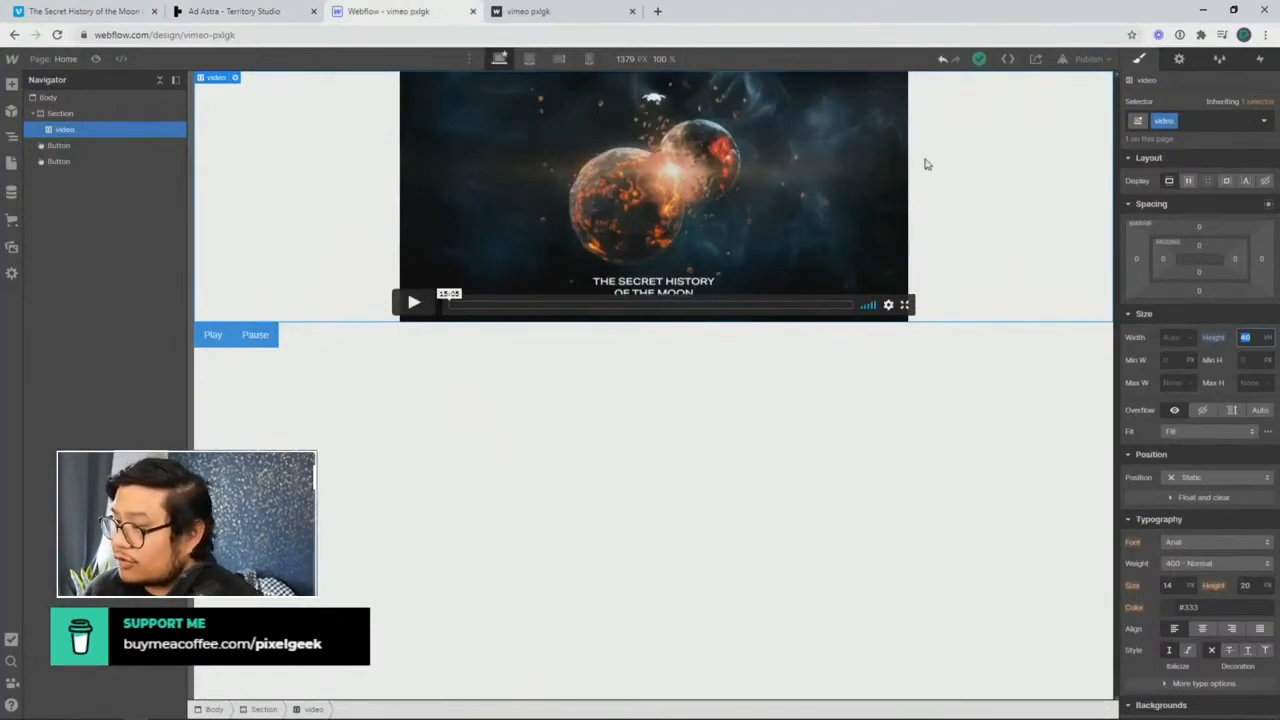
Step: Give the Play button a Mouse click (tap) trigger that starts an animation on the 1st click
{"action": "left_click", "coordinate": [211, 340]}
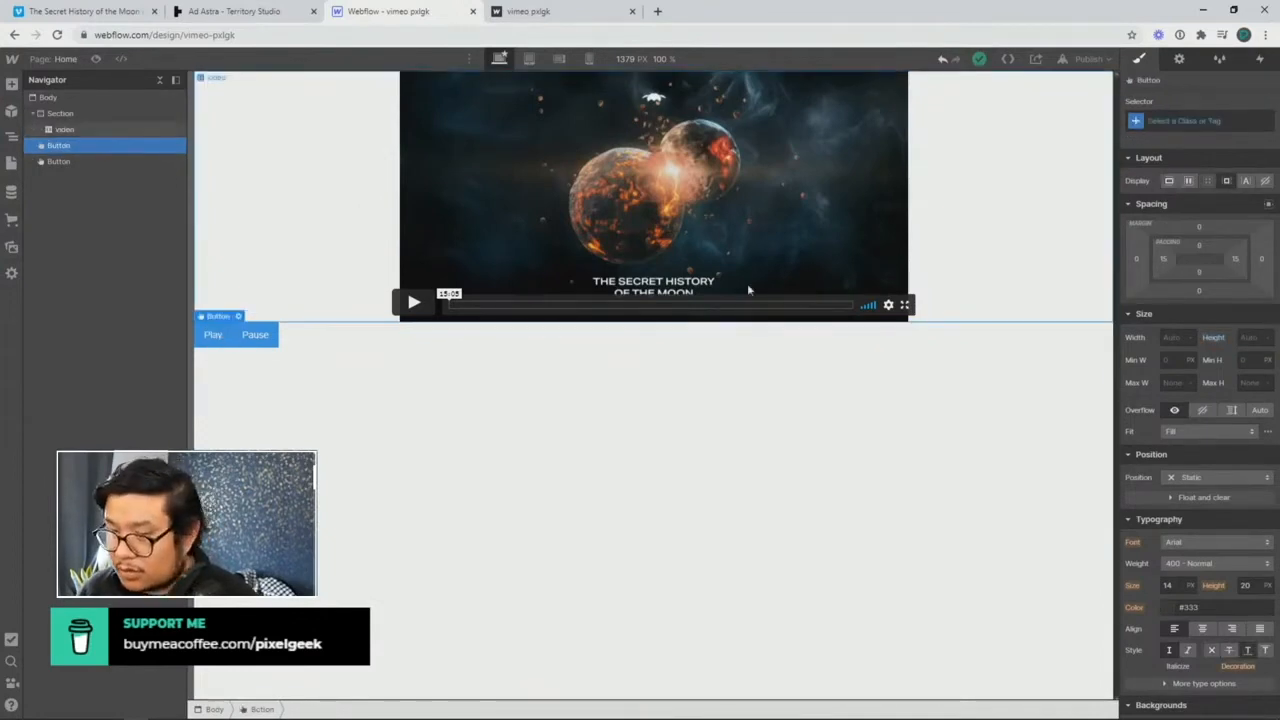
{"action": "left_click", "coordinate": [1258, 59]}
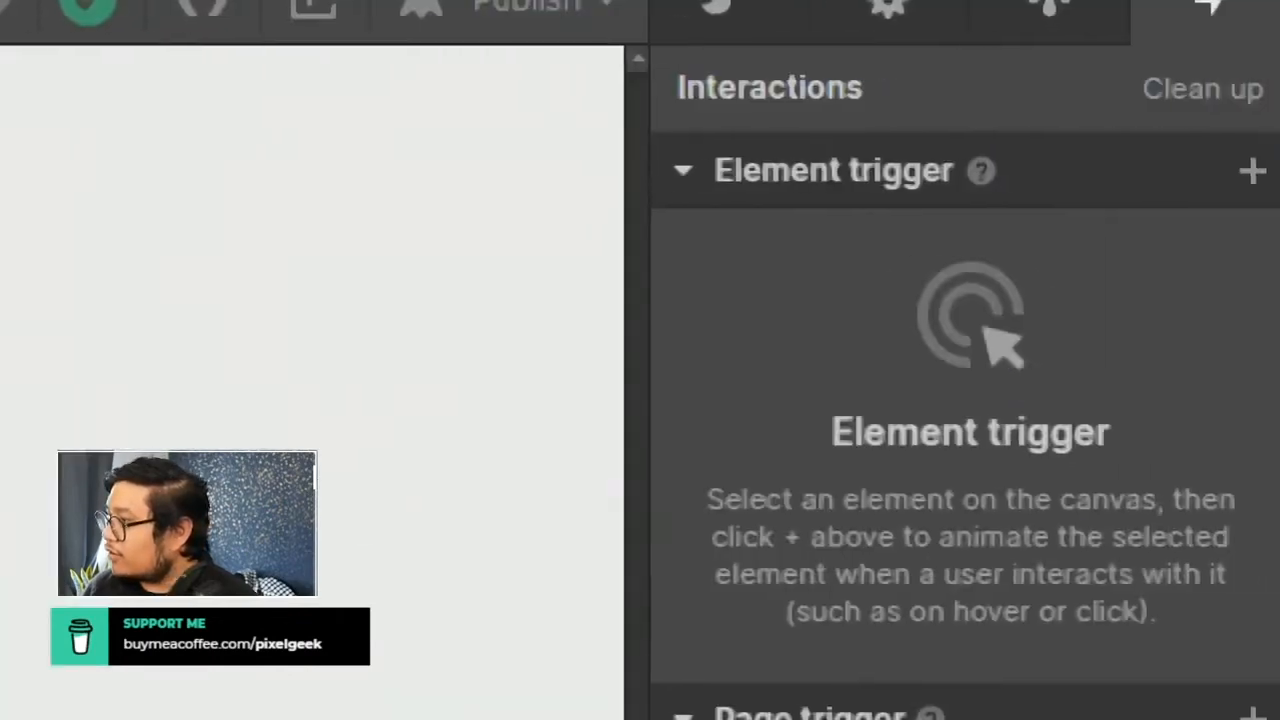
{"action": "left_click", "coordinate": [1241, 178]}
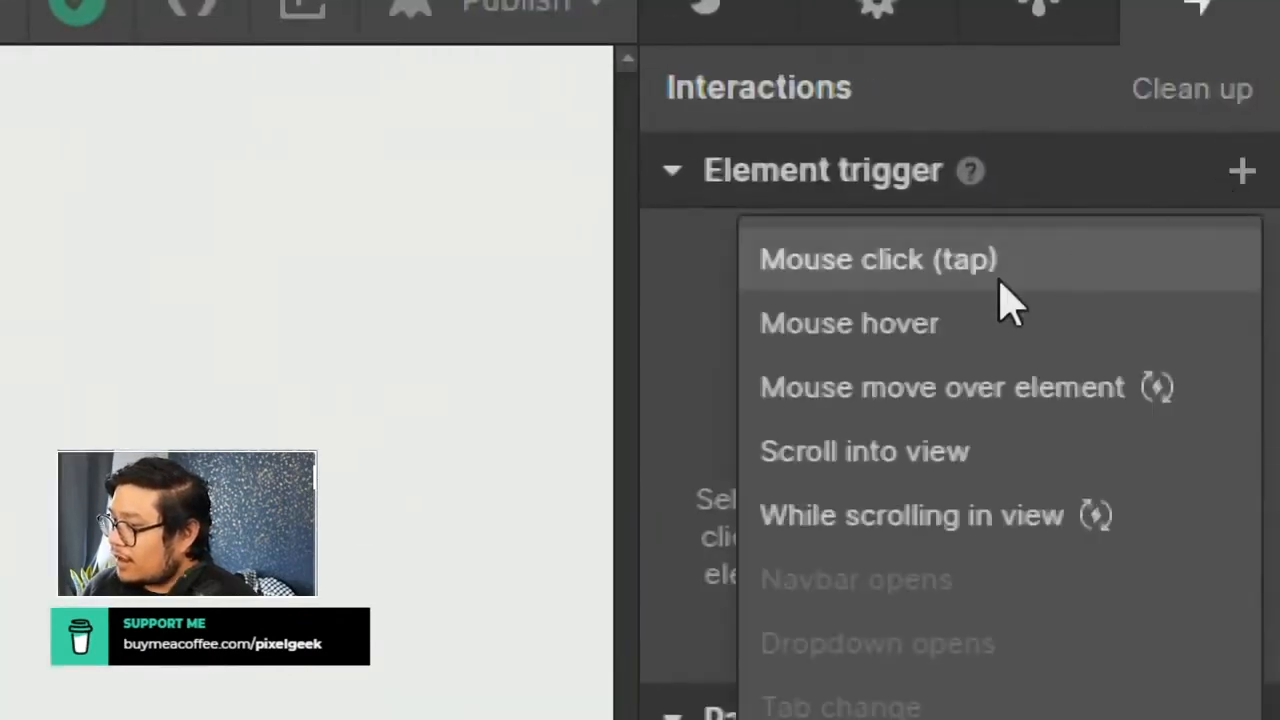
{"action": "left_click", "coordinate": [998, 278]}
{"action": "left_click", "coordinate": [843, 452]}
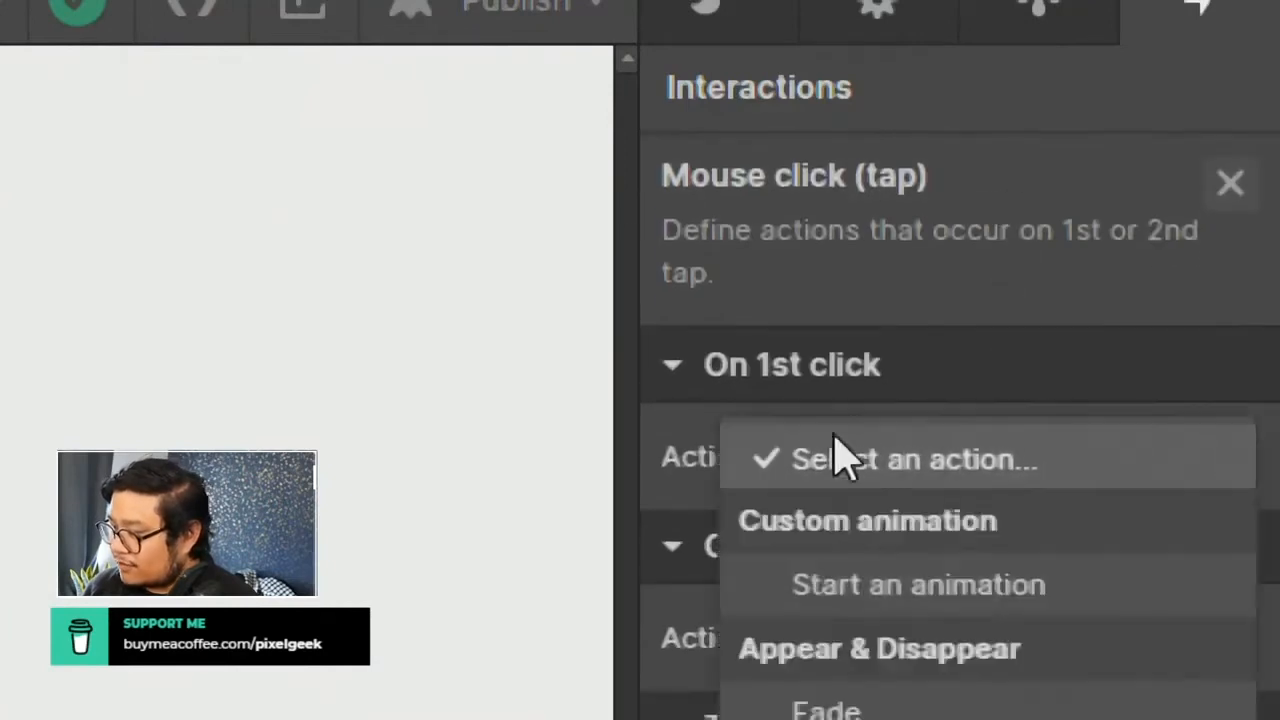
{"action": "left_click", "coordinate": [850, 588]}
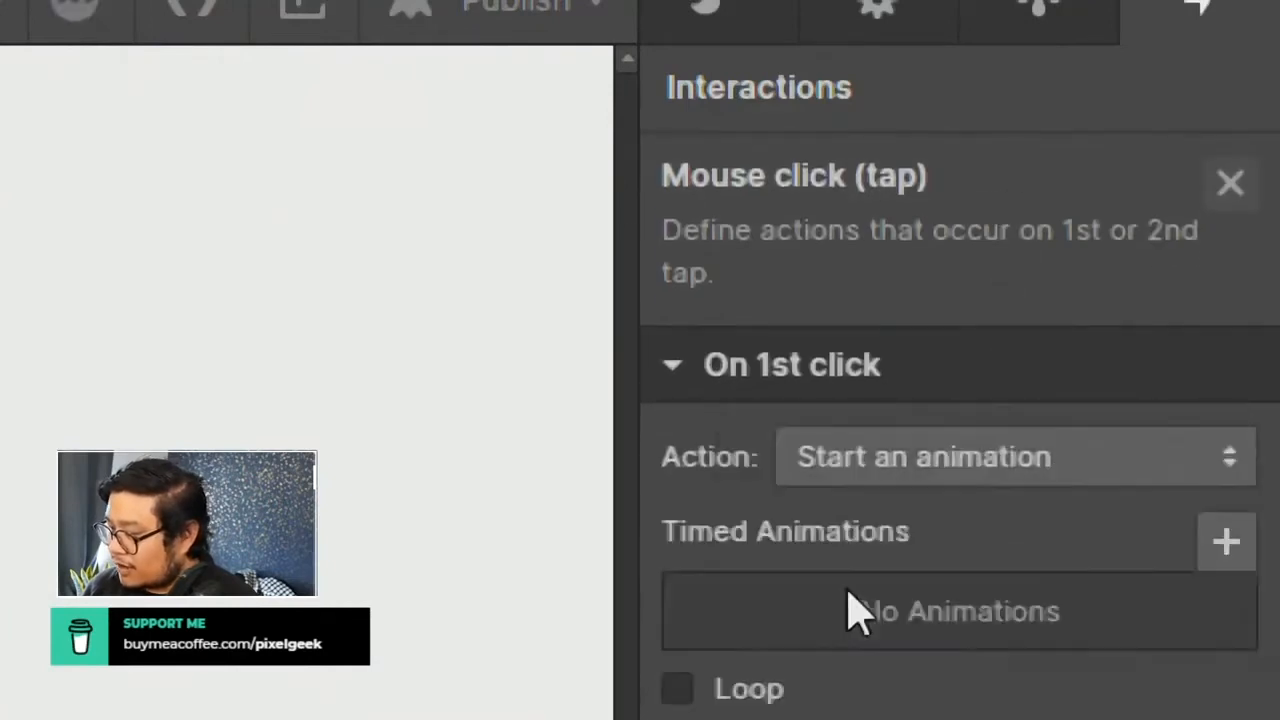
Step: Create a timed animation named "play video" for the trigger and select the video embed as its target
{"action": "left_click", "coordinate": [1228, 544]}
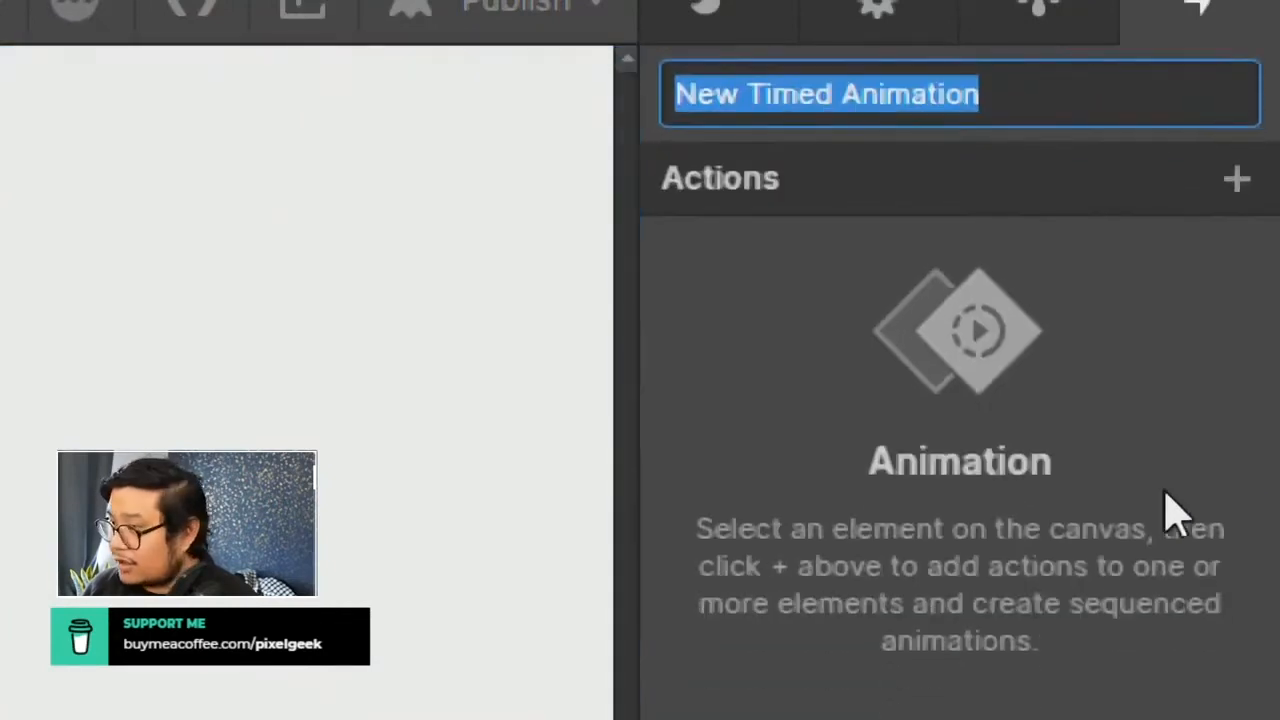
{"action": "type", "text": "play video"}
{"action": "key", "text": "Return"}
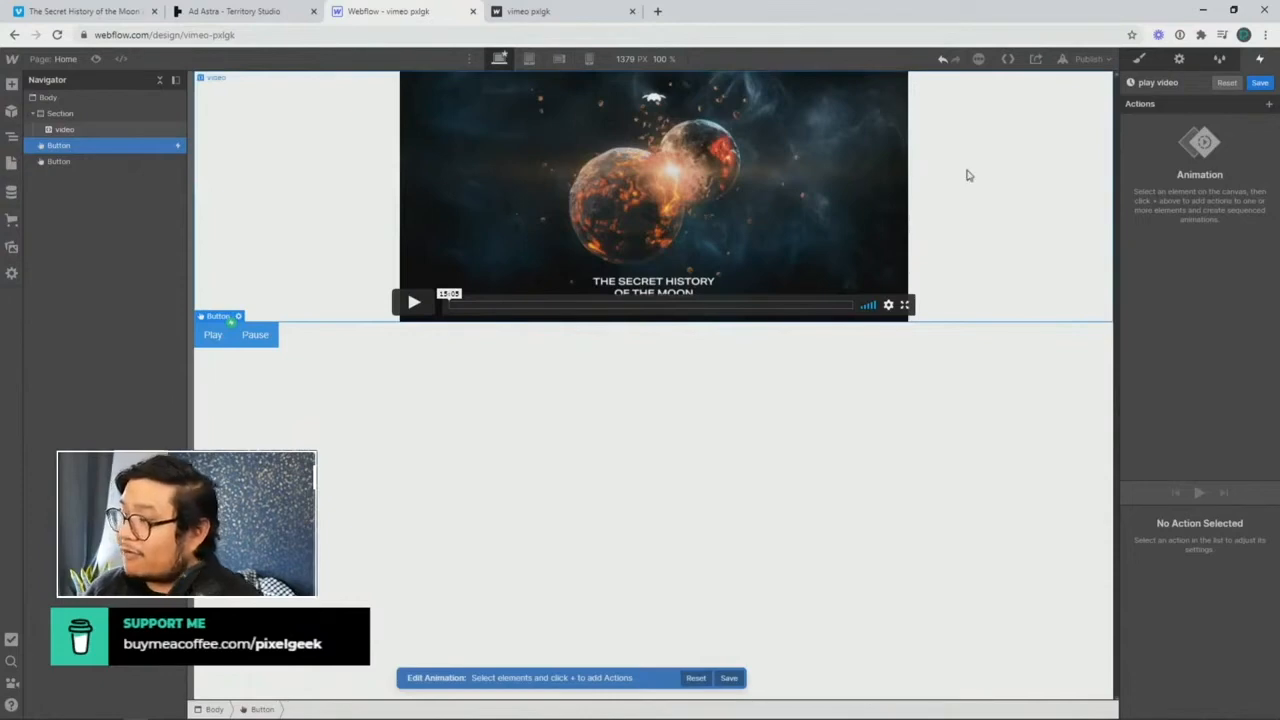
{"action": "left_click", "coordinate": [117, 130]}
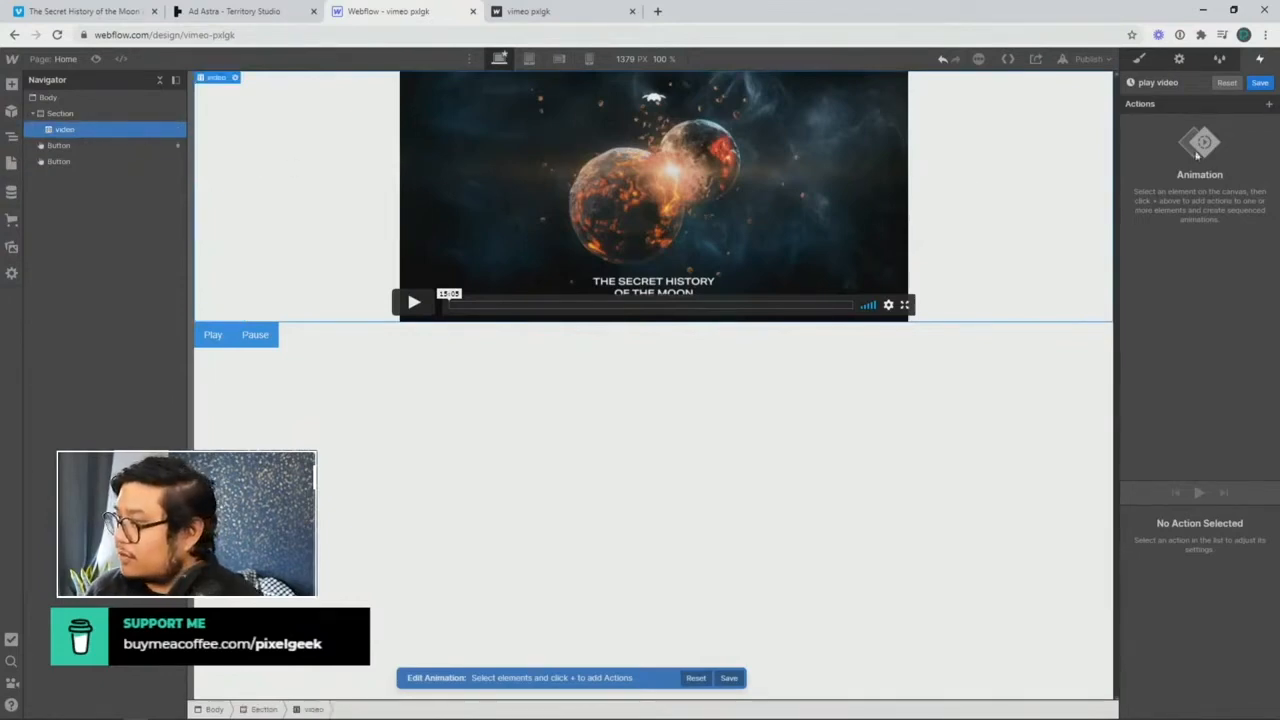
{"action": "left_click", "coordinate": [1270, 104]}
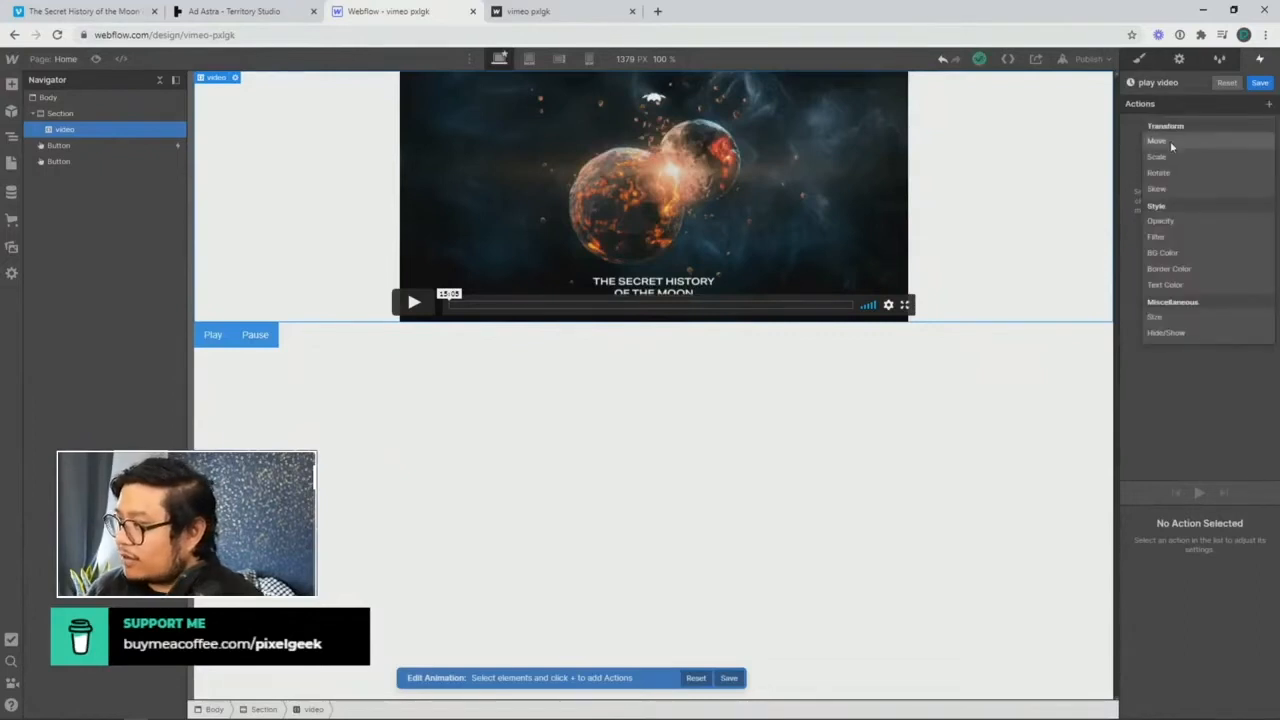
{"action": "left_click", "coordinate": [1169, 321]}
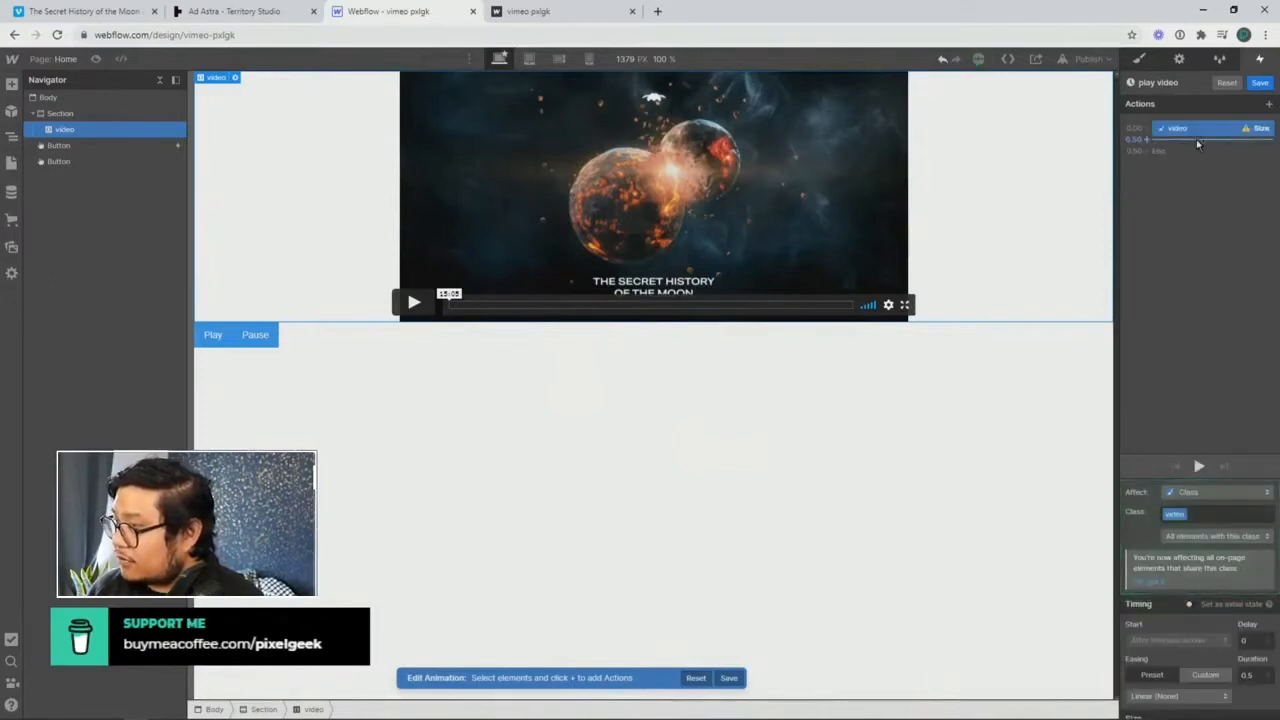
{"action": "key", "text": "Delete"}
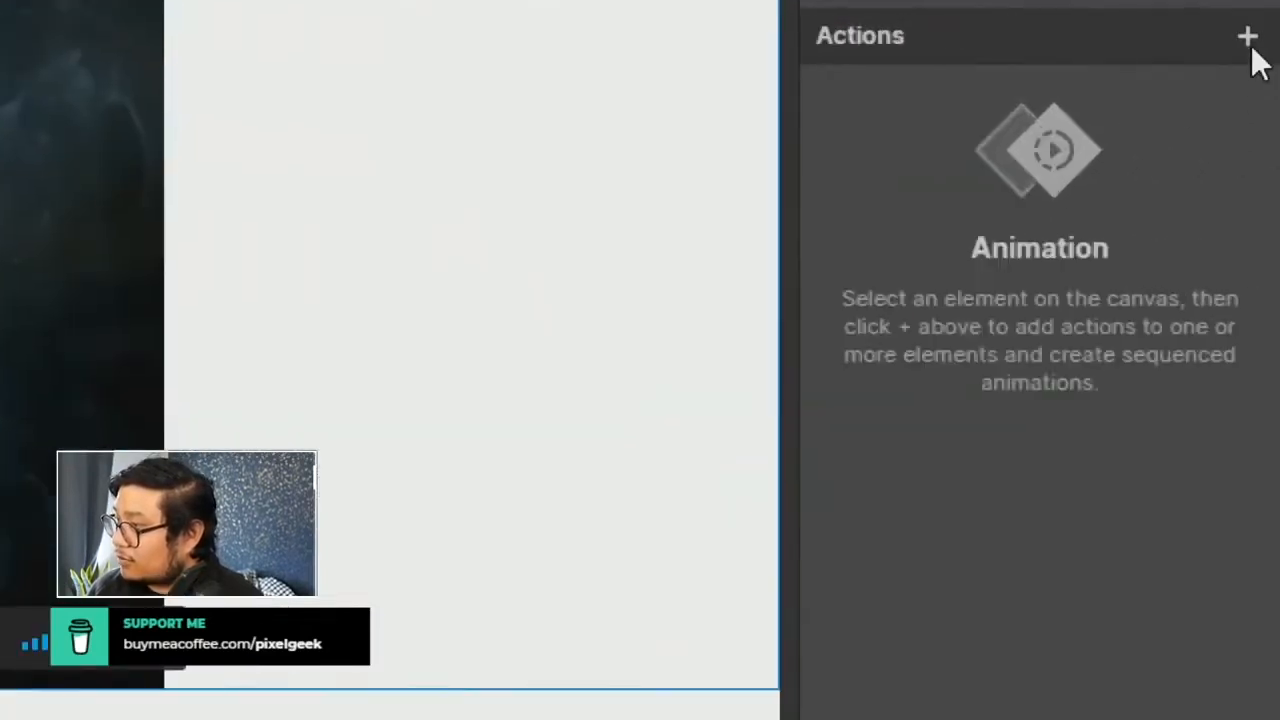
Step: Add a Size action for the video with Out Quart easing and a height of 100 VH, and save the animation
{"action": "left_click", "coordinate": [1268, 104]}
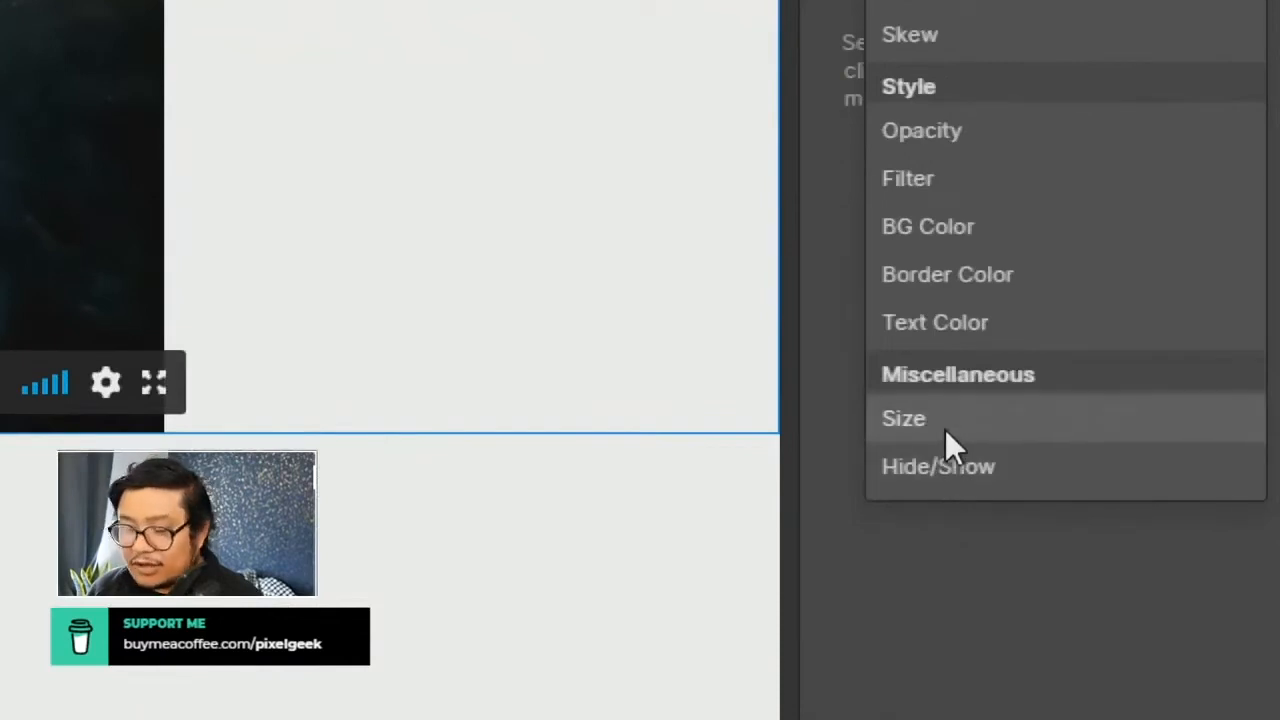
{"action": "left_click", "coordinate": [945, 429]}
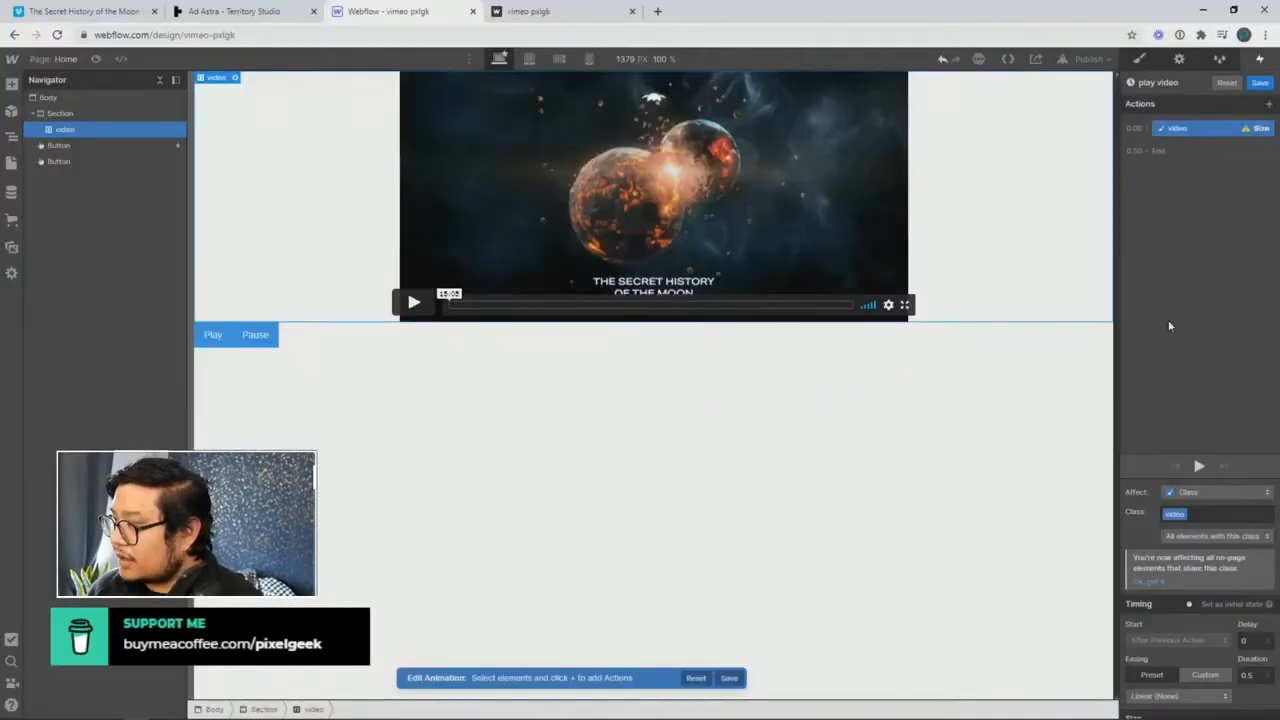
{"action": "scroll", "coordinate": [1229, 673], "scroll_direction": "down", "scroll_amount": 1}
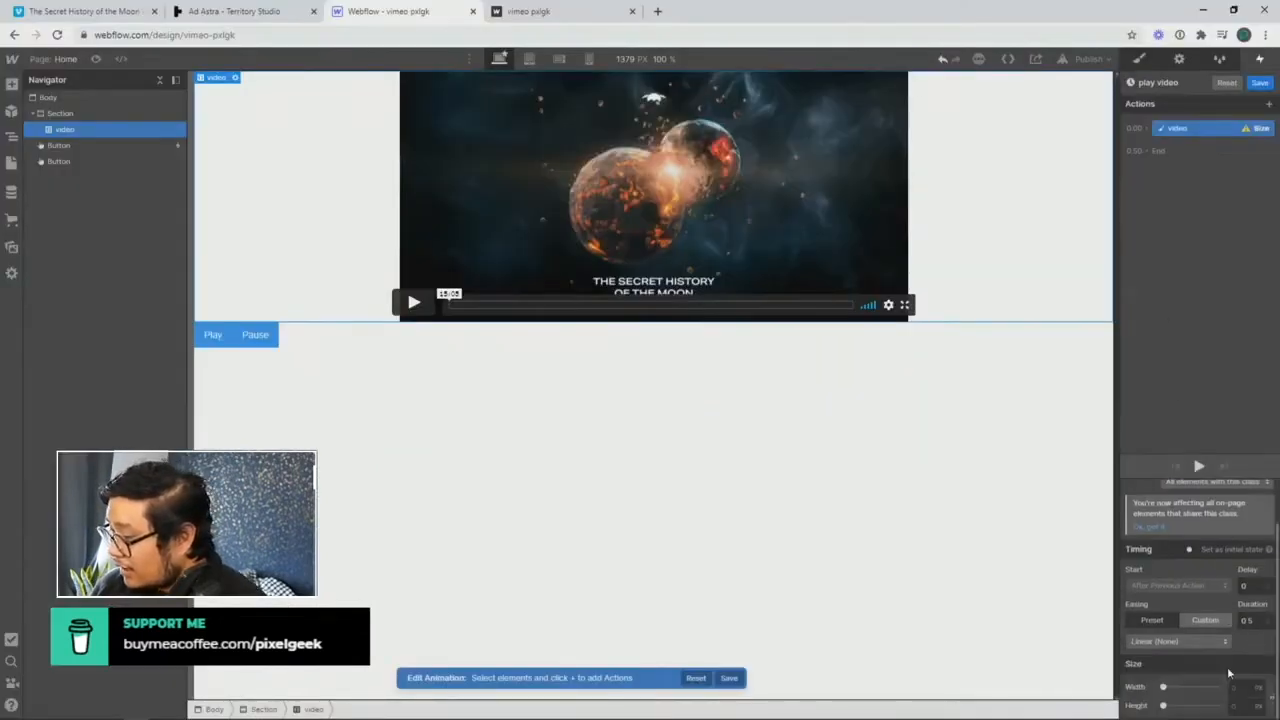
{"action": "left_click", "coordinate": [1192, 642]}
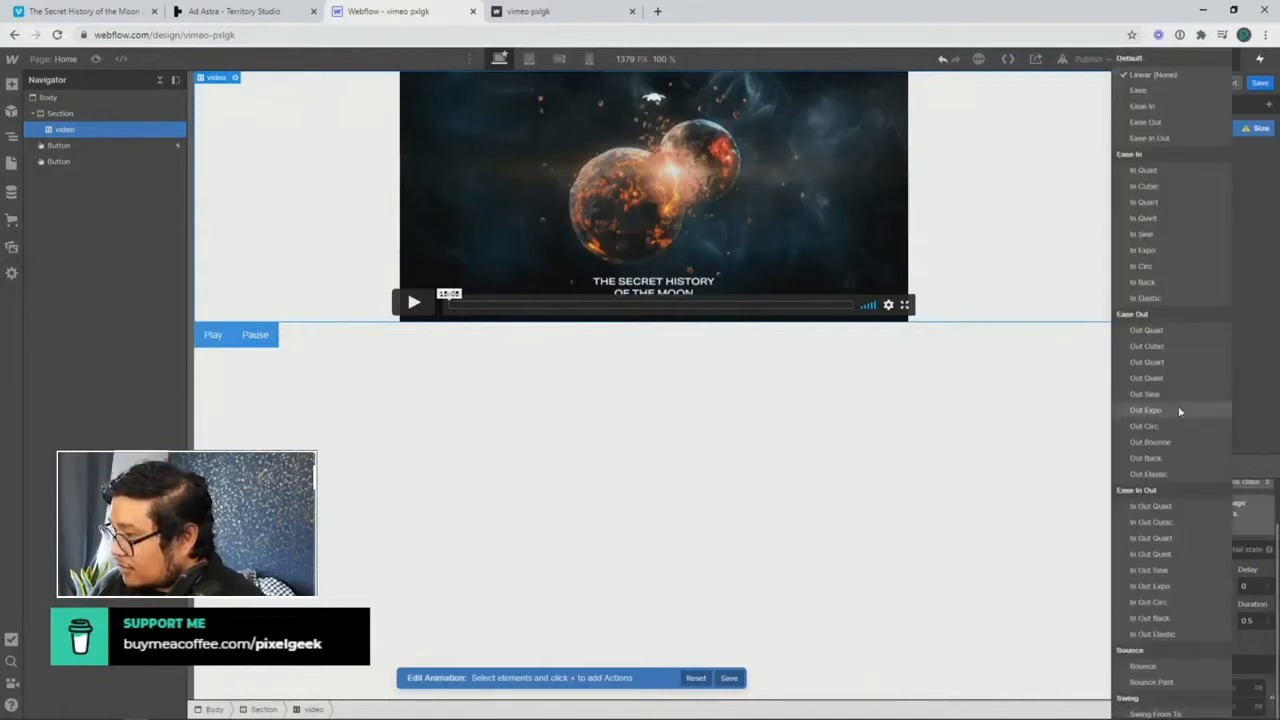
{"action": "left_click", "coordinate": [1168, 363]}
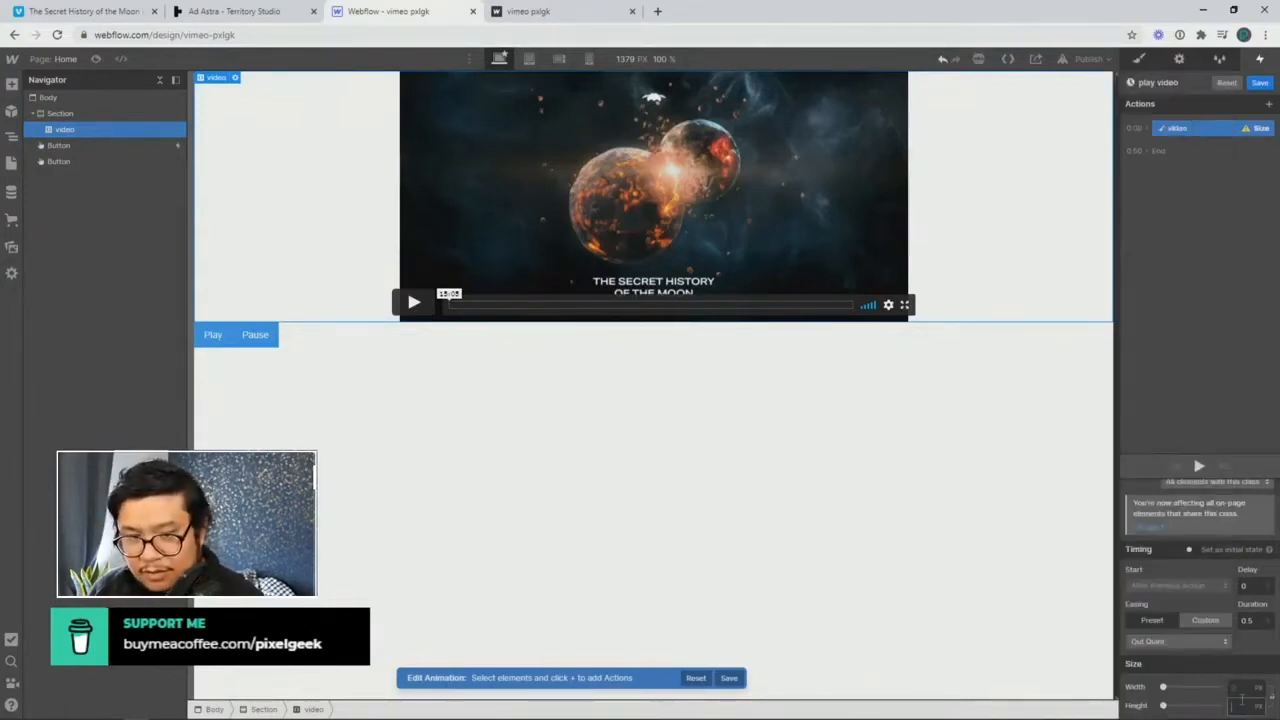
{"action": "key", "text": "Return"}
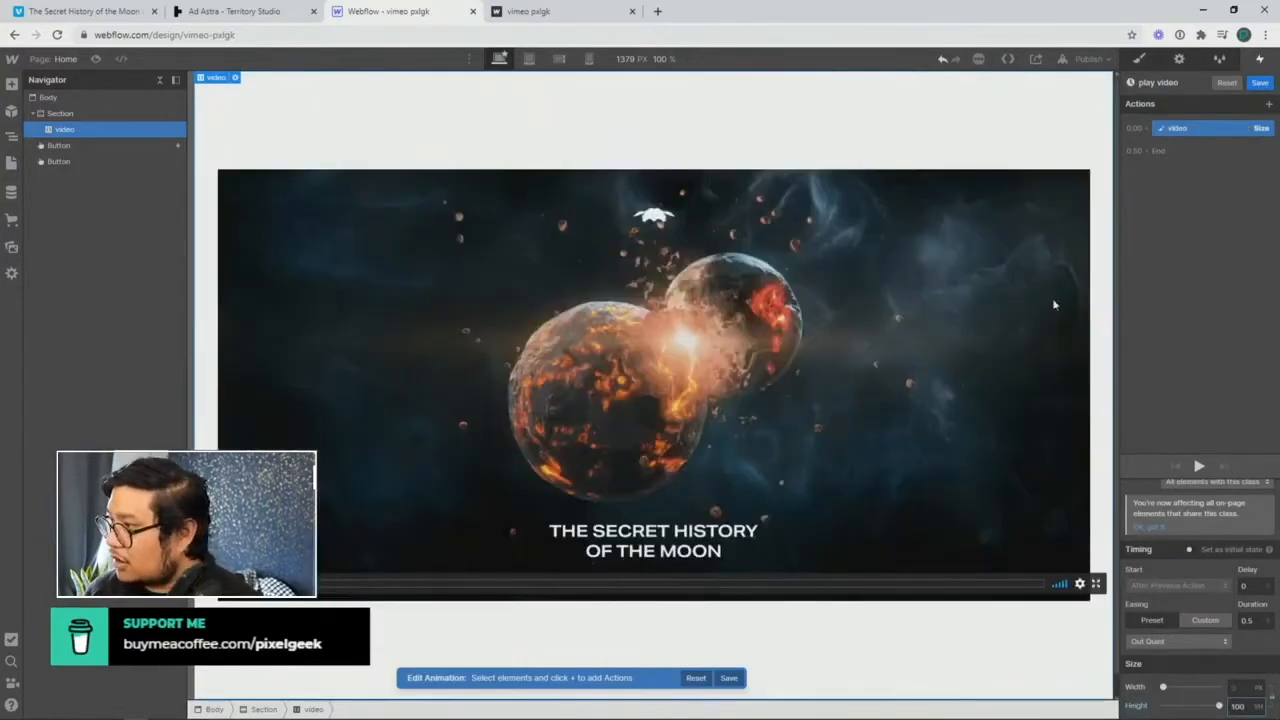
{"action": "left_click", "coordinate": [1259, 82]}
Step: Publish the site to vimeo-pxlgk.webflow.io and test the Play button on the live page, reloading it between tries
{"action": "left_click", "coordinate": [1088, 58]}
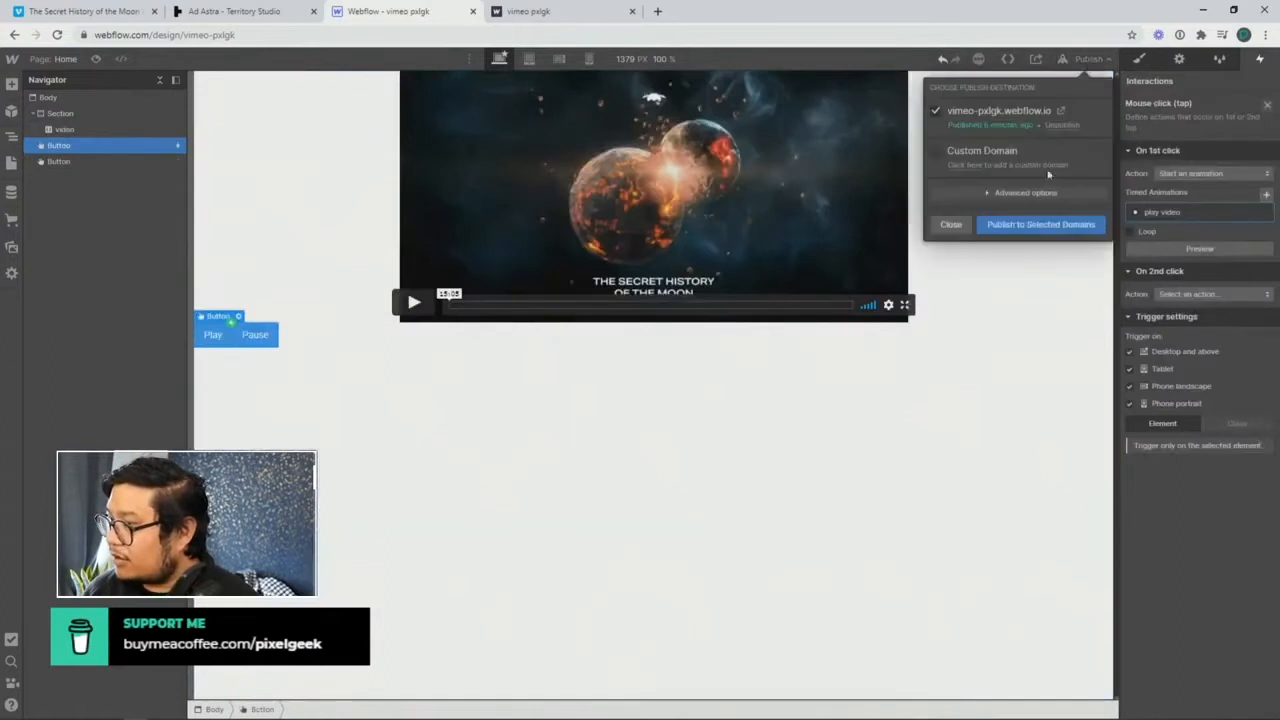
{"action": "left_click", "coordinate": [1025, 226]}
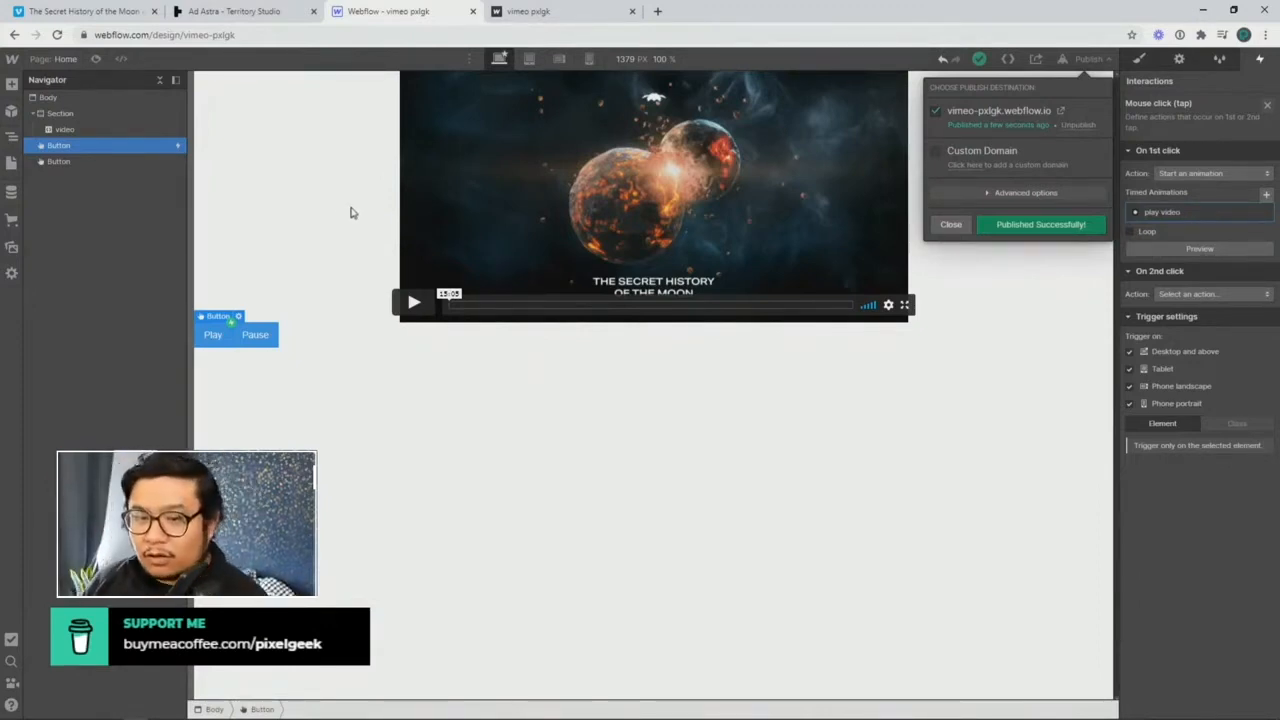
{"action": "left_click", "coordinate": [528, 14]}
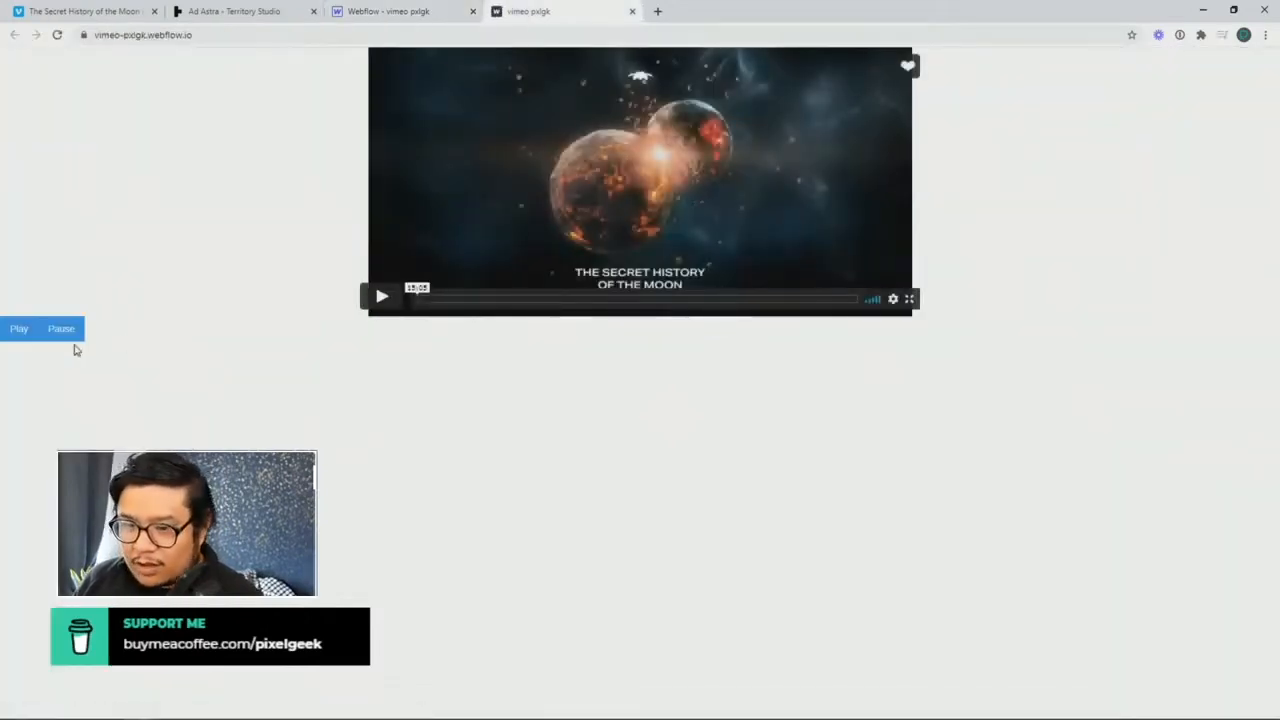
{"action": "left_click", "coordinate": [19, 333]}
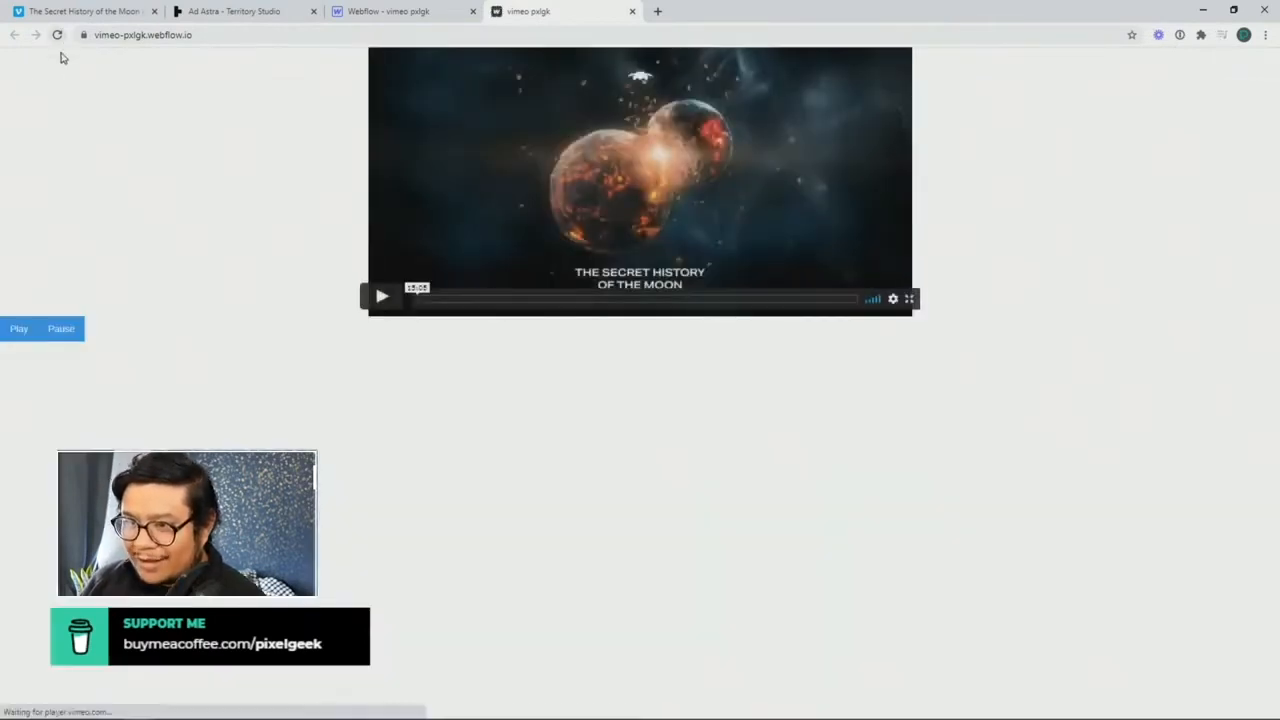
{"action": "left_click", "coordinate": [17, 330]}
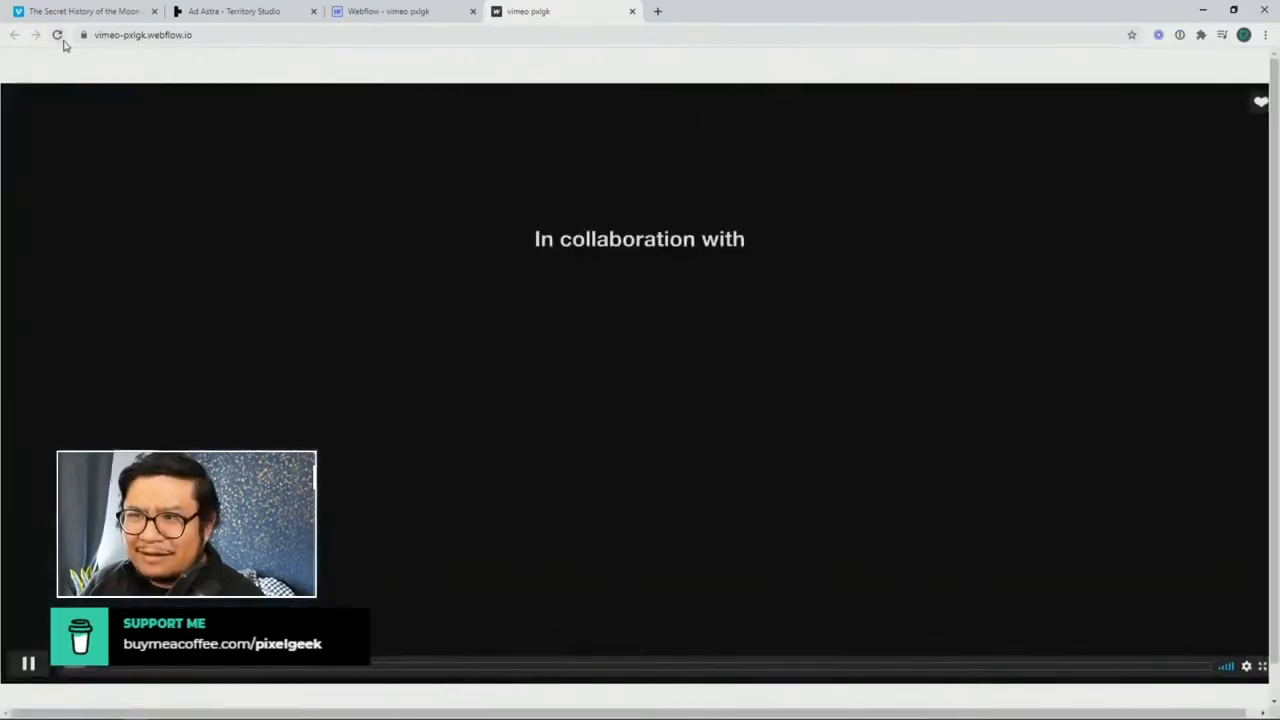
{"action": "left_click", "coordinate": [57, 35]}
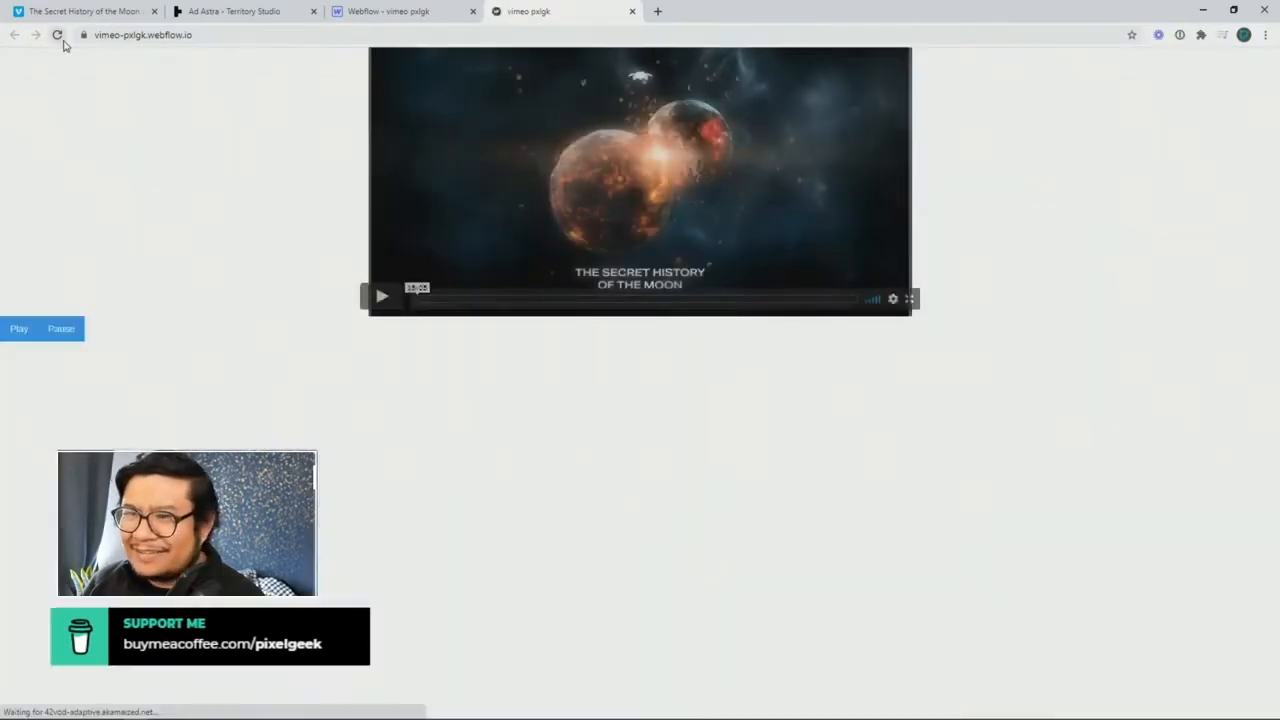
Step: Return to the Webflow Designer and try the Play button's size animation in preview mode
{"action": "left_click", "coordinate": [378, 14]}
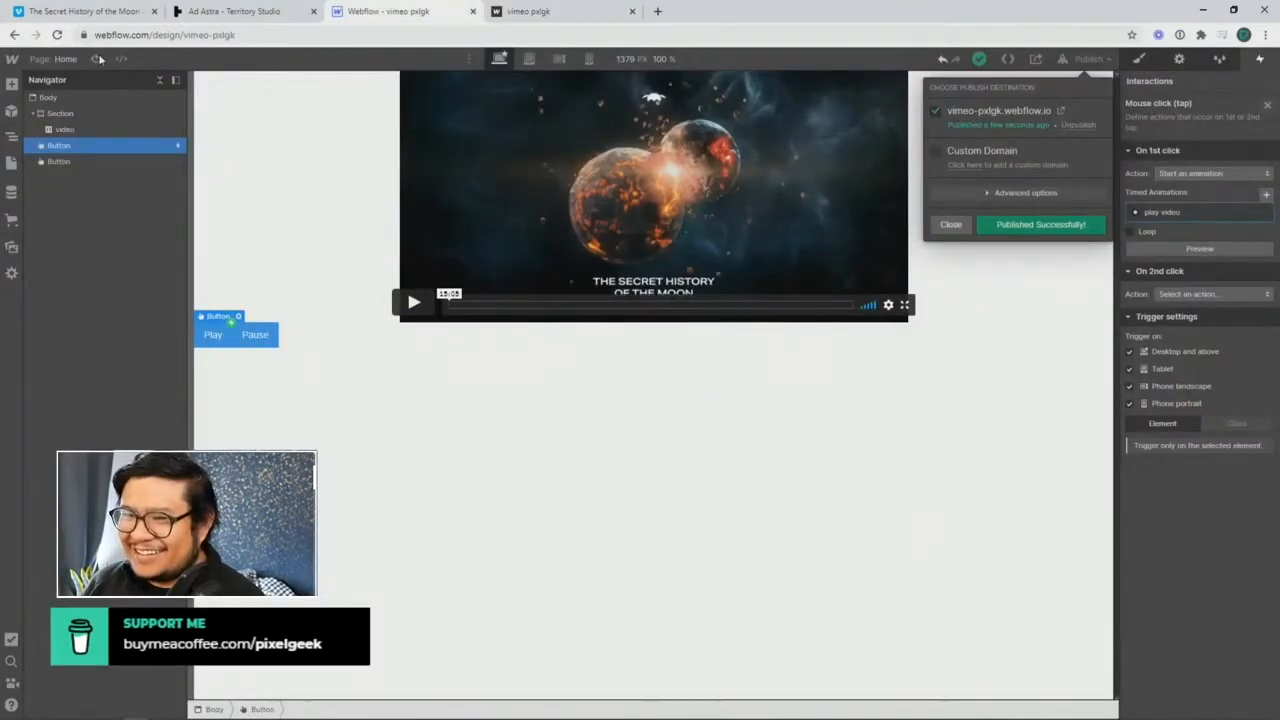
{"action": "left_click", "coordinate": [151, 209]}
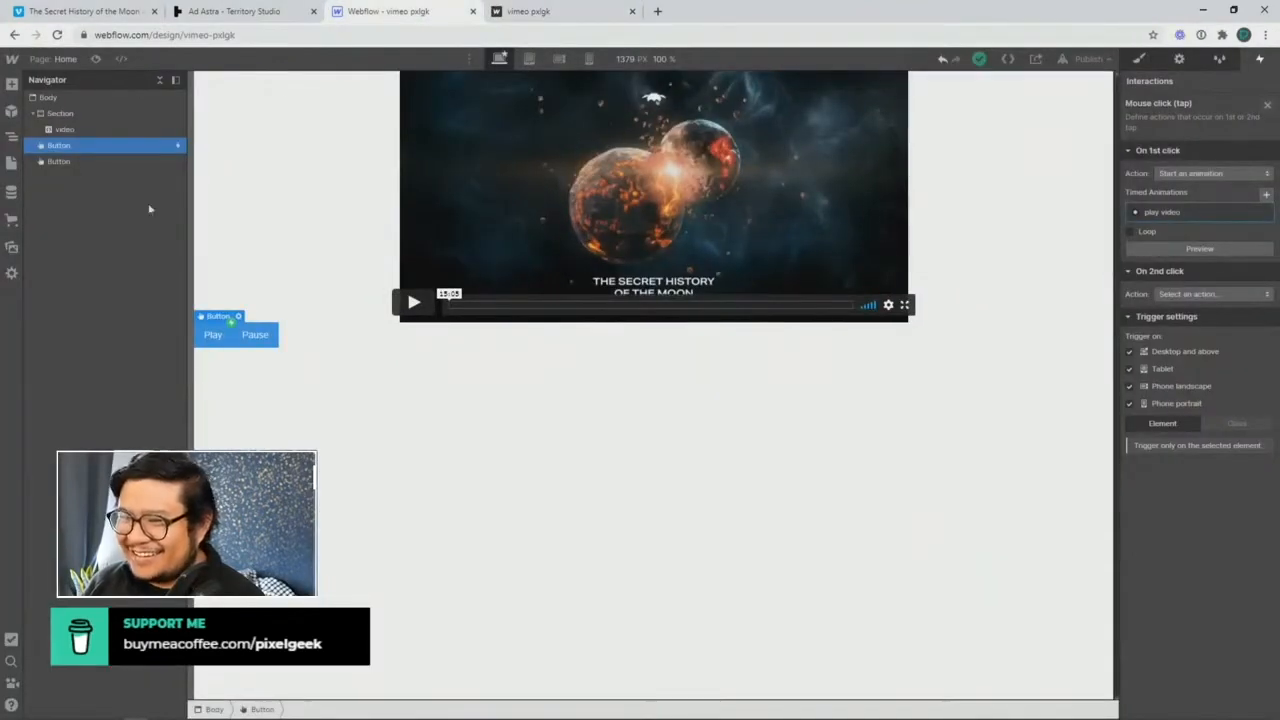
{"action": "left_click", "coordinate": [96, 59]}
{"action": "left_click", "coordinate": [27, 342]}
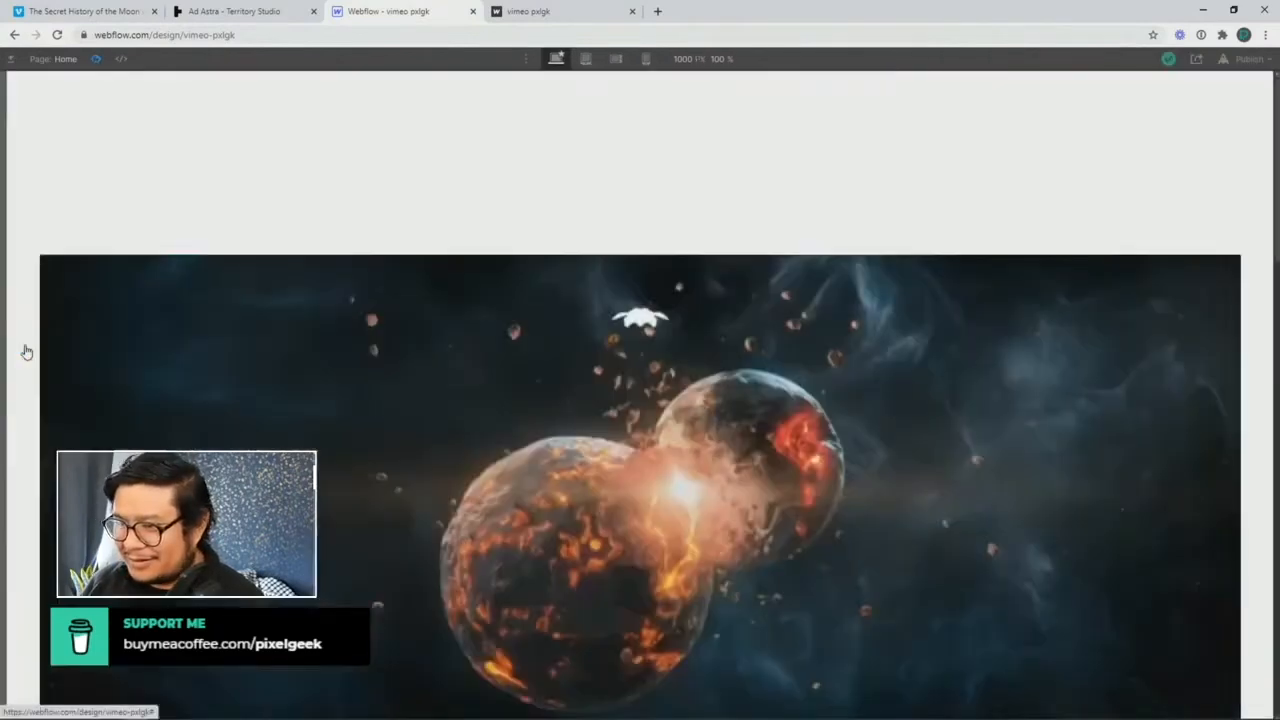
{"action": "left_click", "coordinate": [95, 59]}
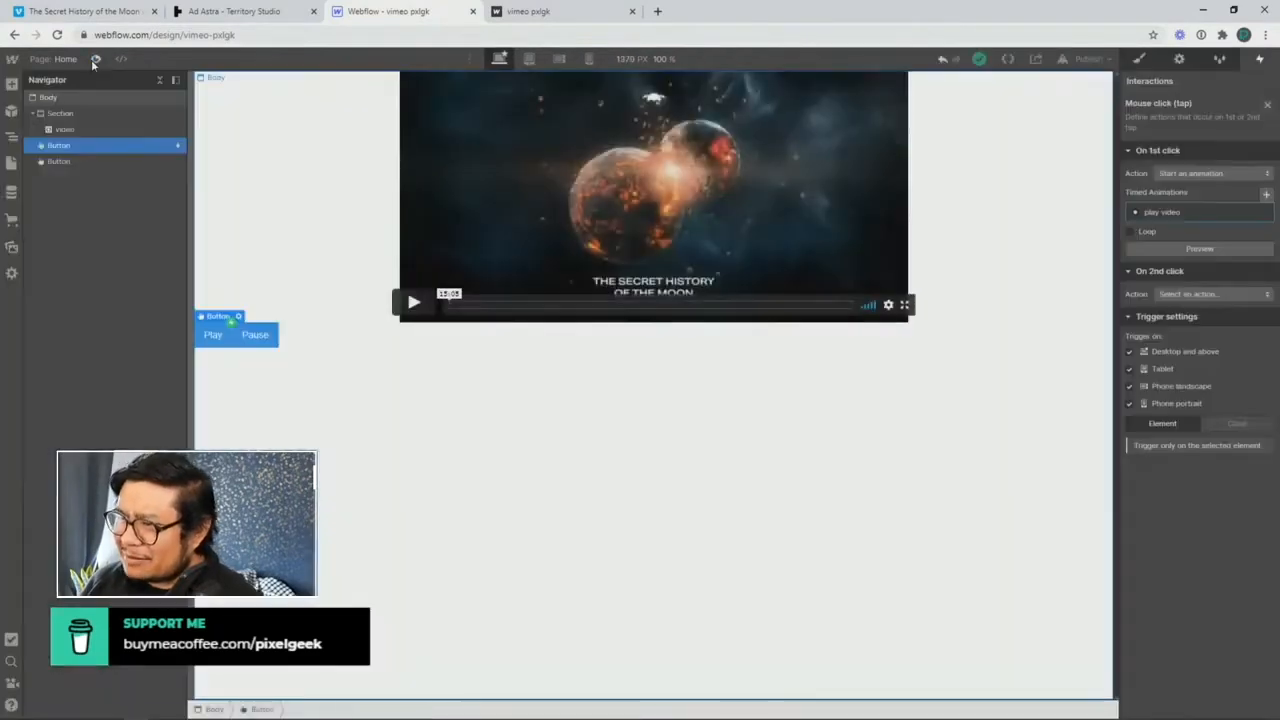
Step: Reopen the Play button's "play video" animation from its Mouse click (tap) trigger and duplicate the video's Size action
{"action": "left_click", "coordinate": [104, 129]}
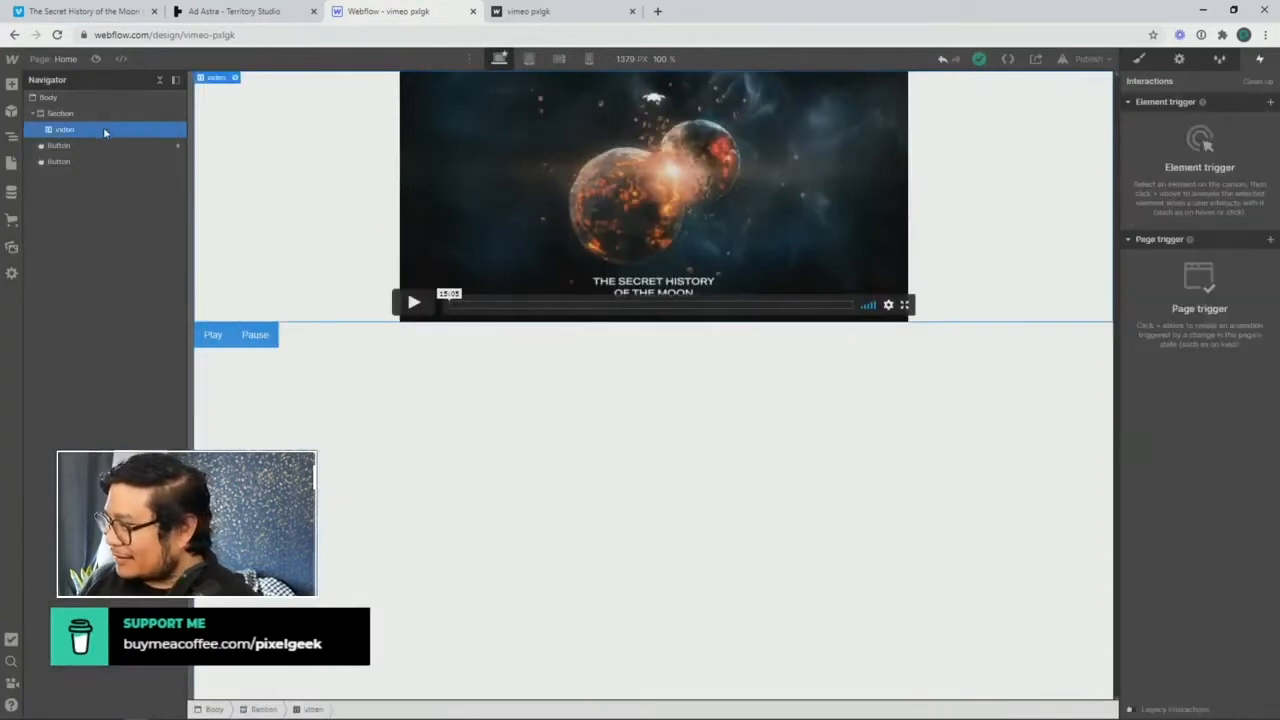
{"action": "left_click", "coordinate": [105, 144]}
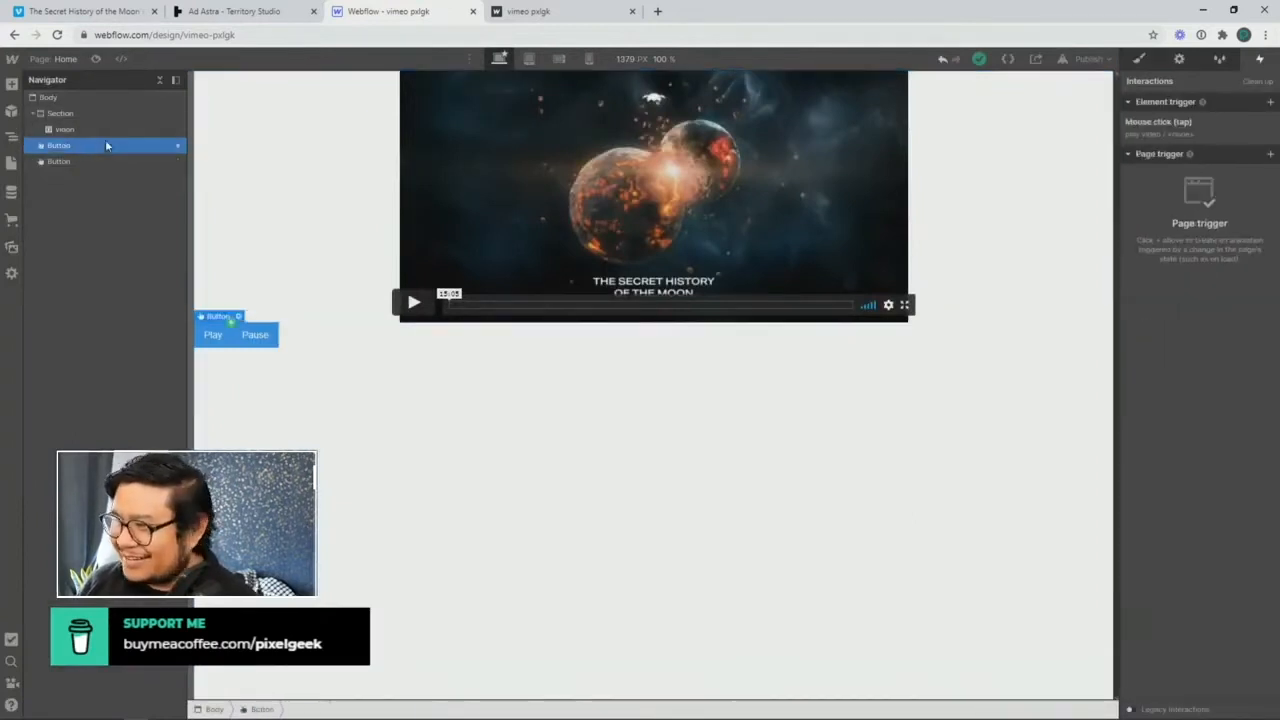
{"action": "left_click", "coordinate": [1150, 121]}
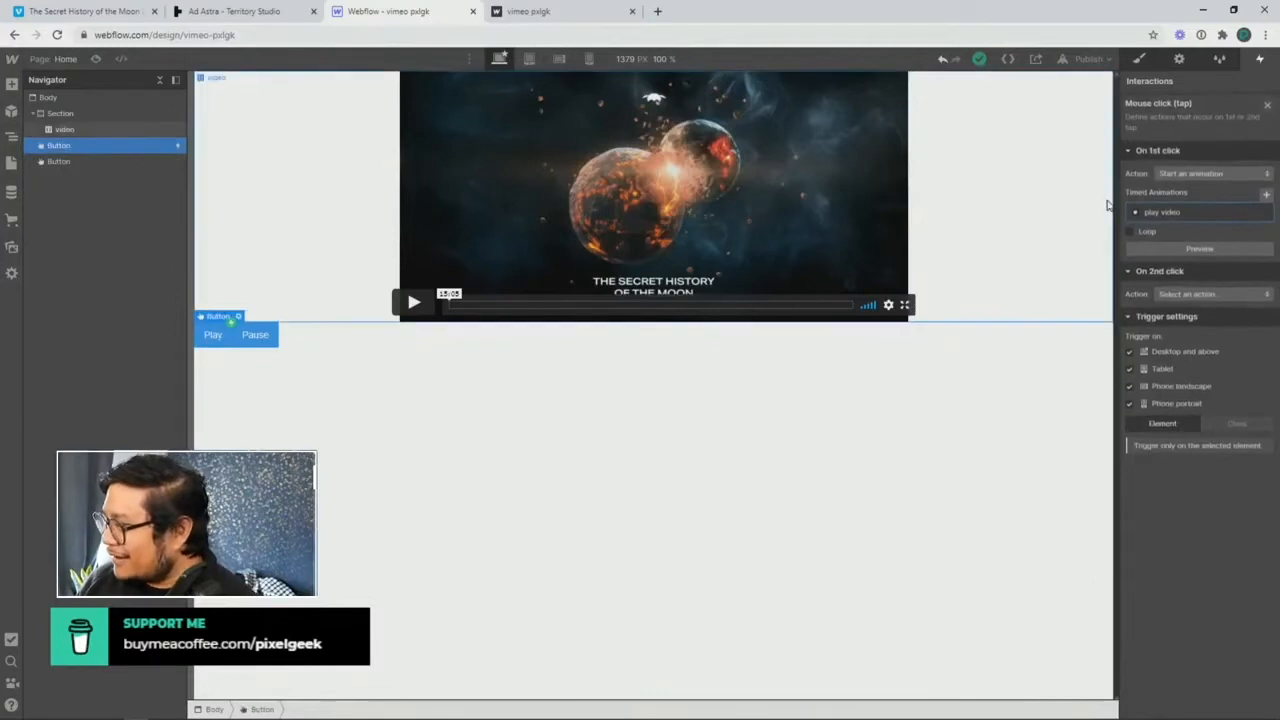
{"action": "left_click", "coordinate": [1145, 218]}
{"action": "left_click", "coordinate": [1178, 129]}
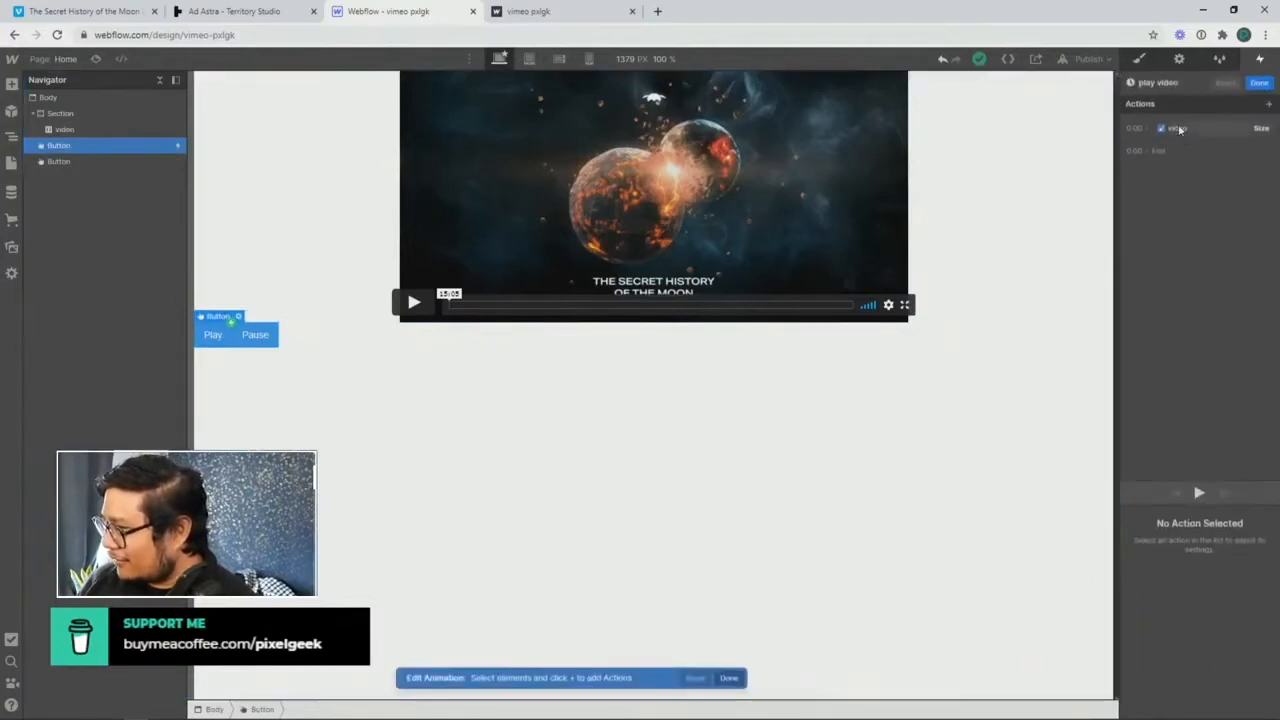
{"action": "right_click", "coordinate": [1180, 129]}
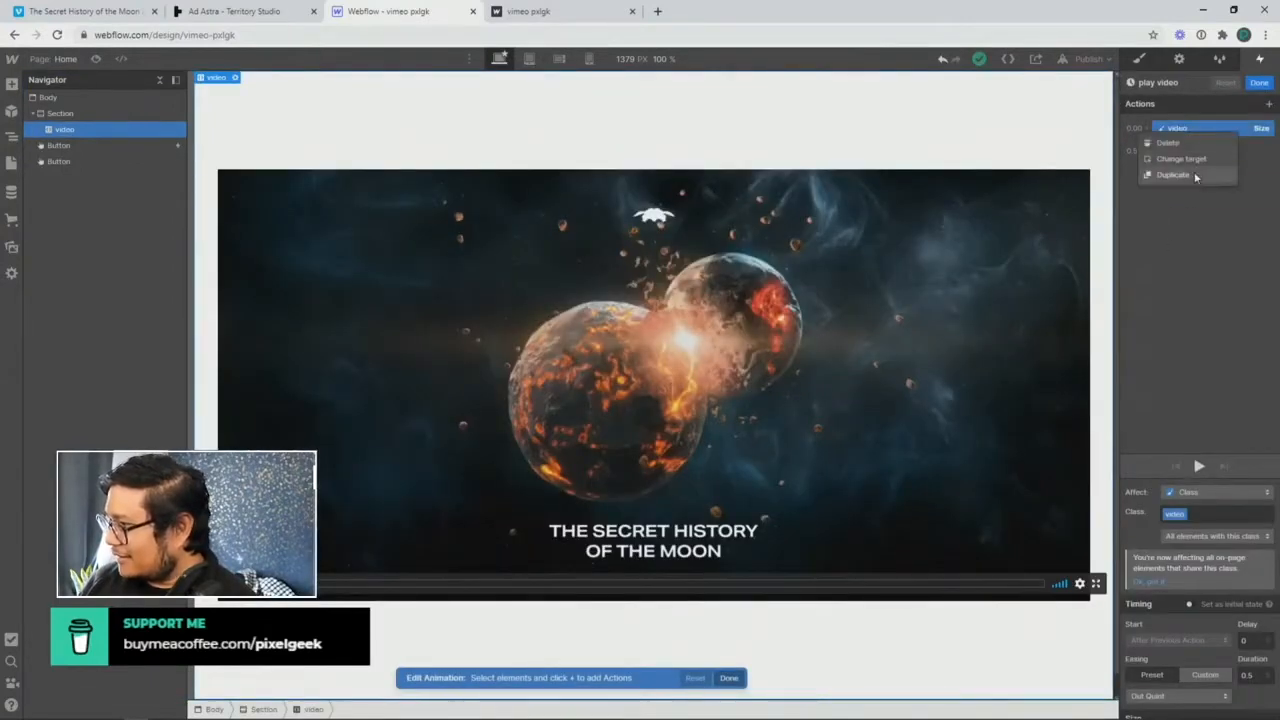
{"action": "left_click", "coordinate": [1195, 170]}
Step: Set the first Size action as the initial state with a height of 40 VH
{"action": "left_click", "coordinate": [1186, 130]}
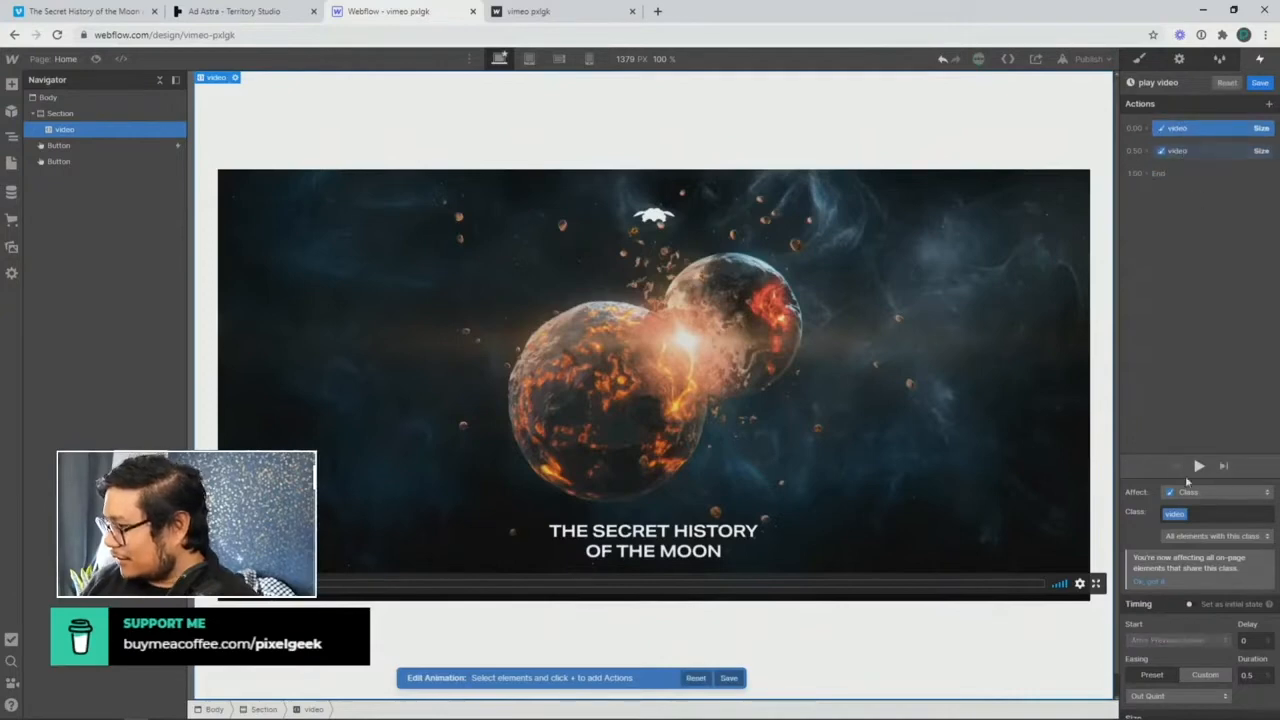
{"action": "left_click", "coordinate": [1226, 603]}
{"action": "left_click", "coordinate": [1237, 691]}
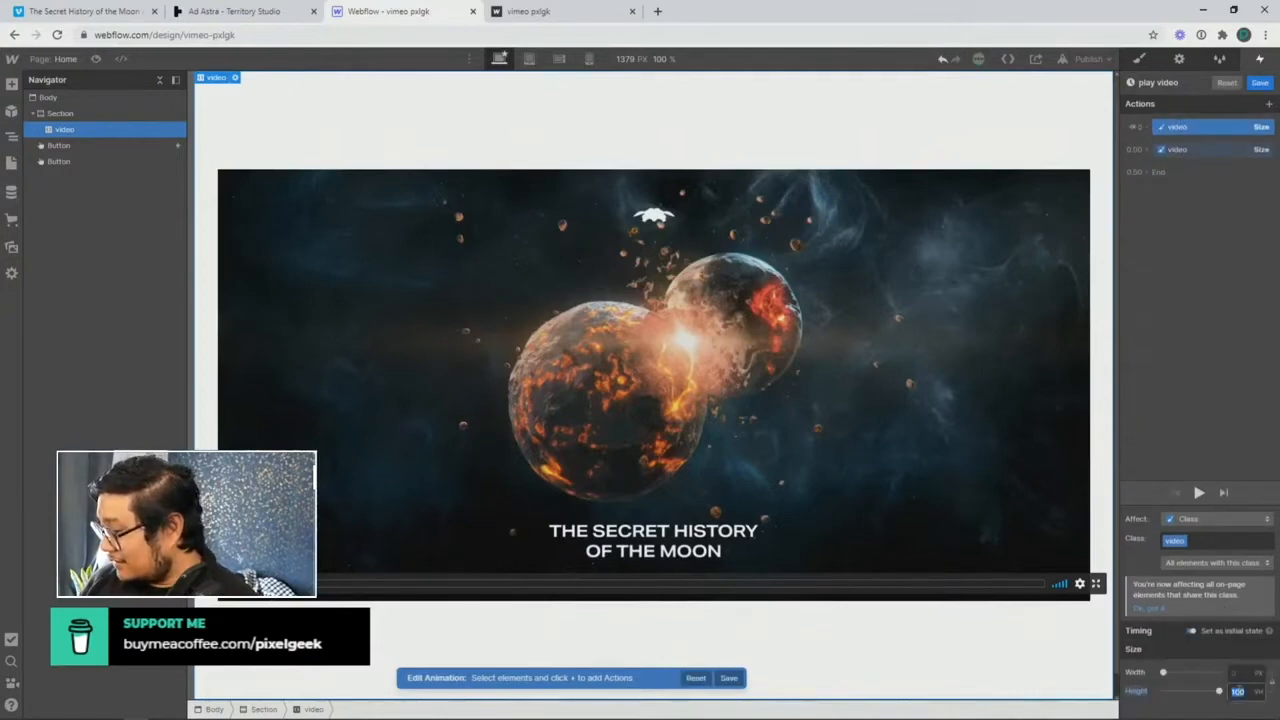
{"action": "type", "text": "40"}
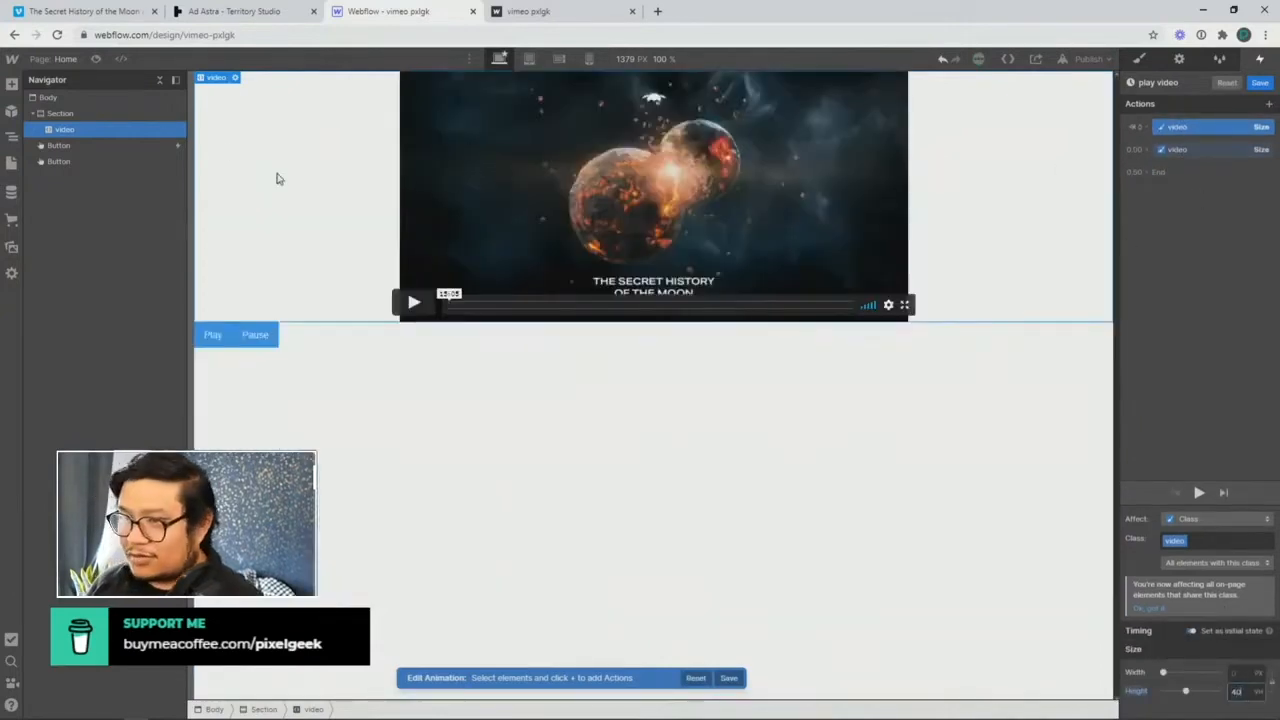
Step: Preview the Play button's animation with the 40 VH initial state in place, and return to the animation editor
{"action": "left_click", "coordinate": [96, 58]}
{"action": "left_click", "coordinate": [26, 345]}
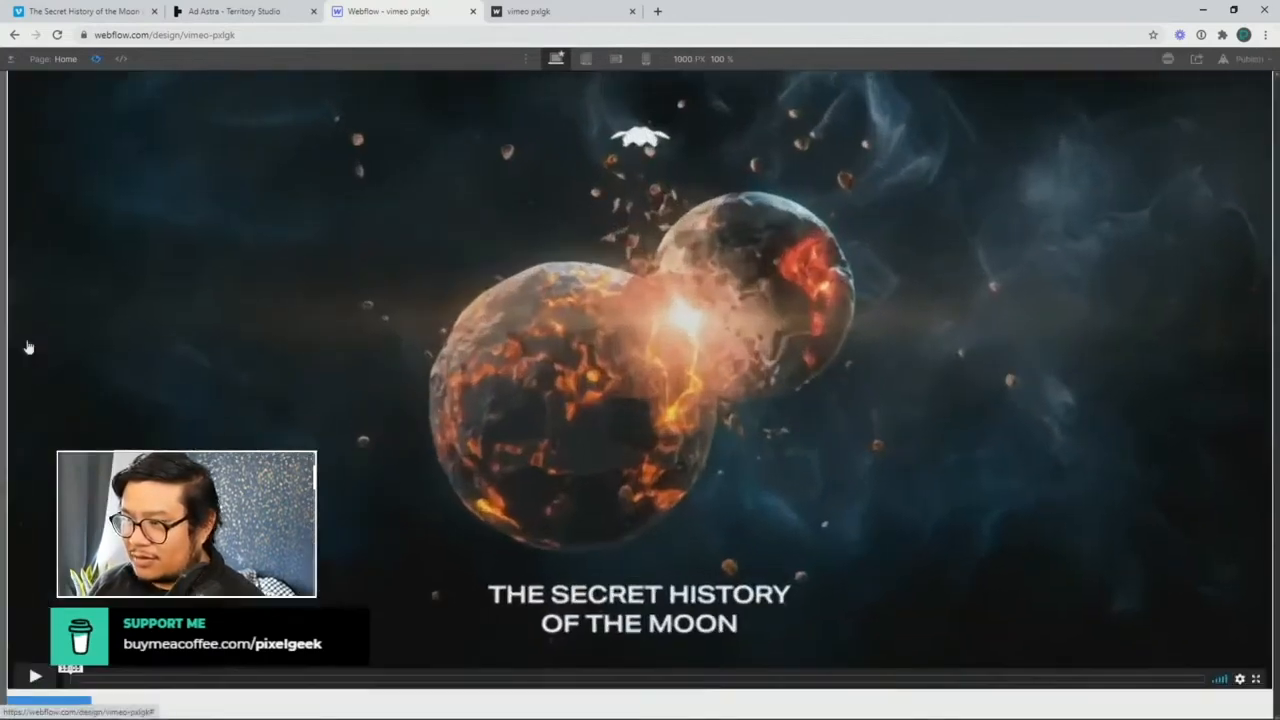
{"action": "left_click", "coordinate": [96, 58]}
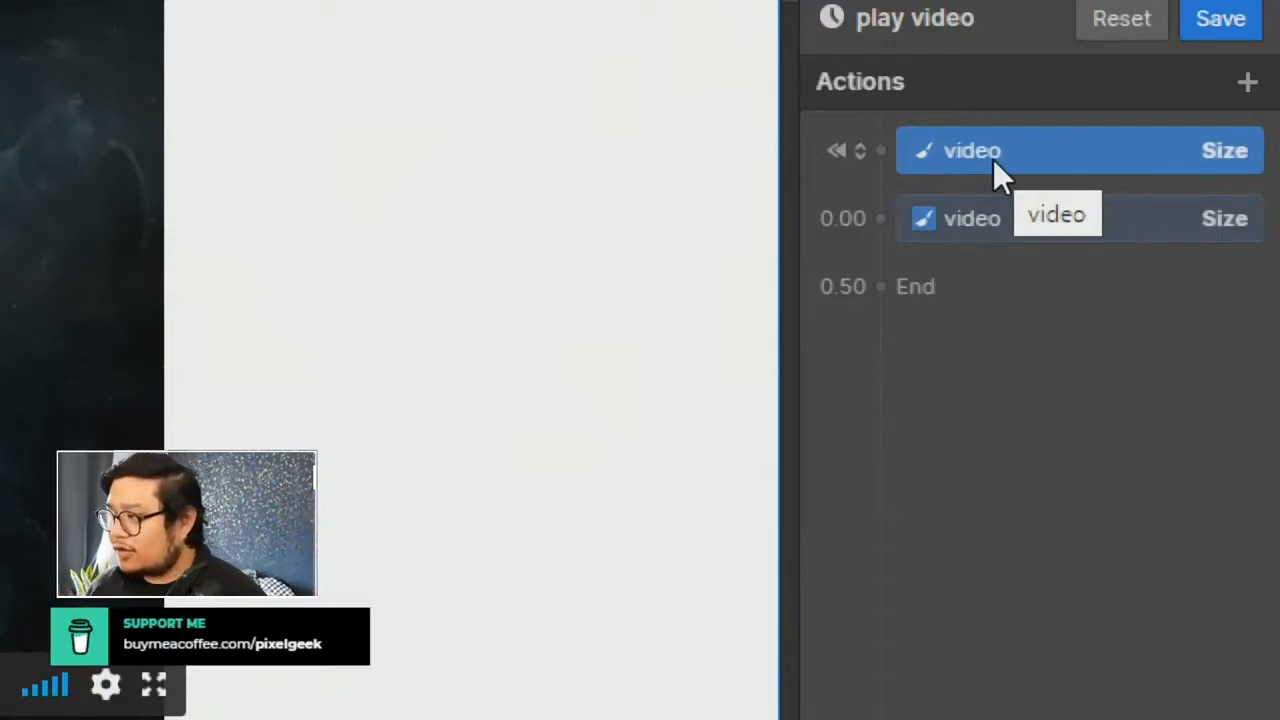
Step: Review the initial state, timing and height settings of both Size actions in the "play video" animation
{"action": "left_click", "coordinate": [962, 155]}
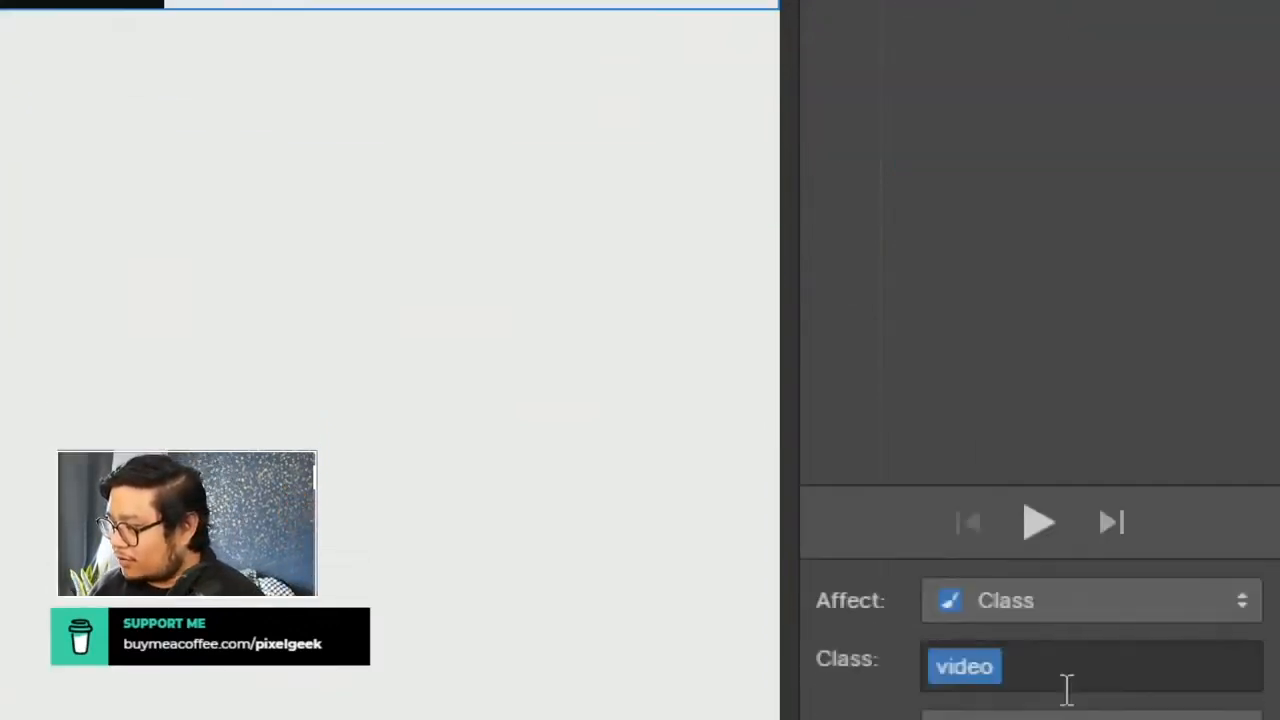
{"action": "scroll", "coordinate": [1066, 686], "scroll_direction": "down", "scroll_amount": 3}
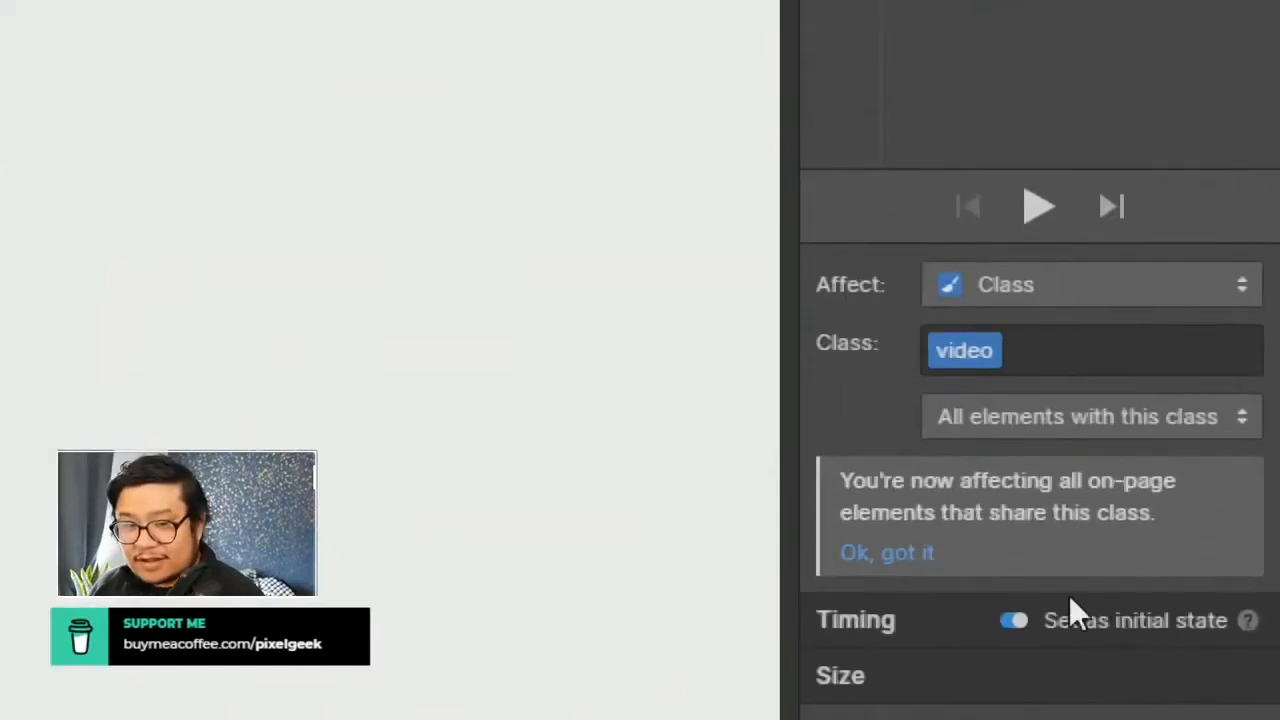
{"action": "left_click", "coordinate": [1012, 620]}
{"action": "scroll", "coordinate": [1000, 600], "scroll_direction": "down", "scroll_amount": 2}
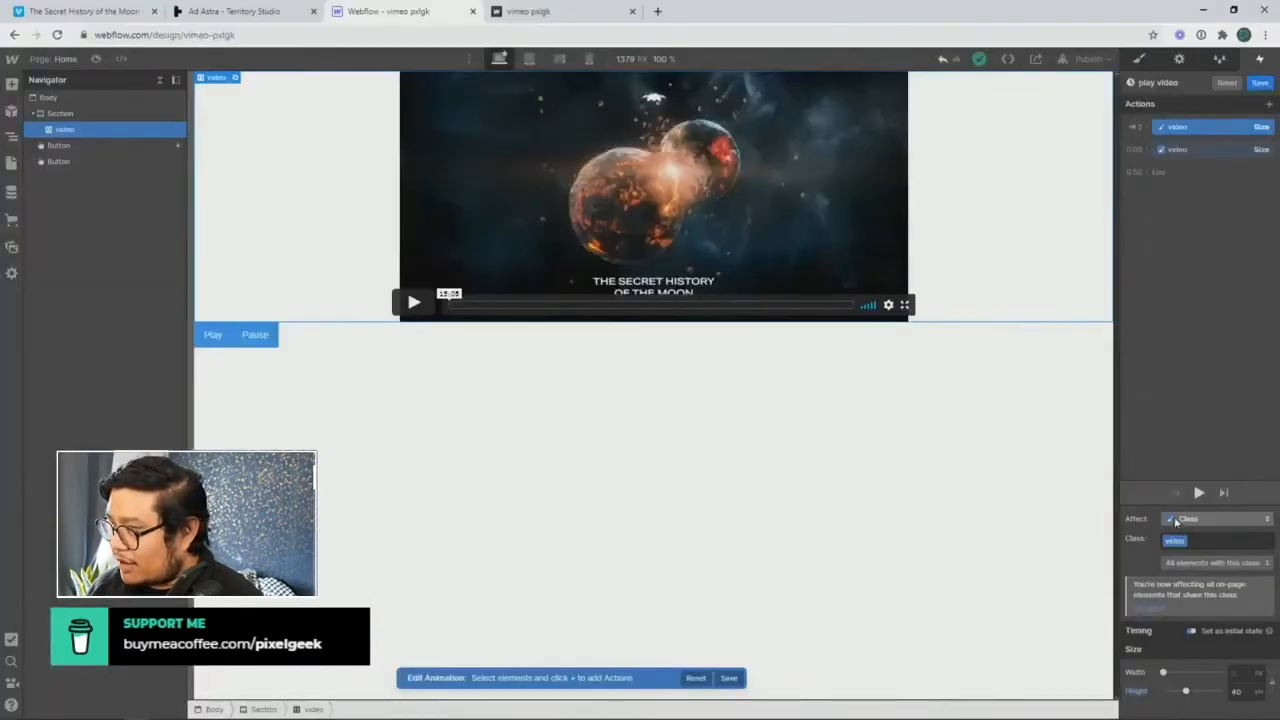
{"action": "left_click", "coordinate": [1183, 151]}
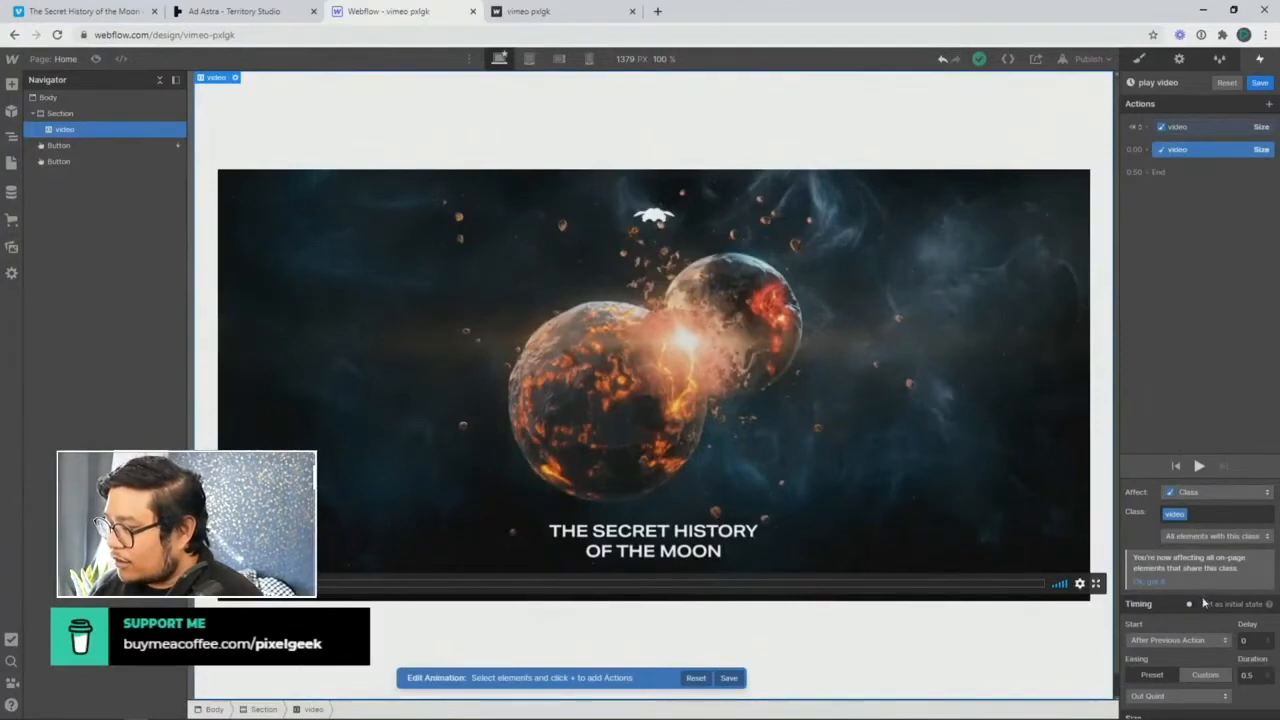
{"action": "scroll", "coordinate": [1204, 602], "scroll_direction": "down", "scroll_amount": 1}
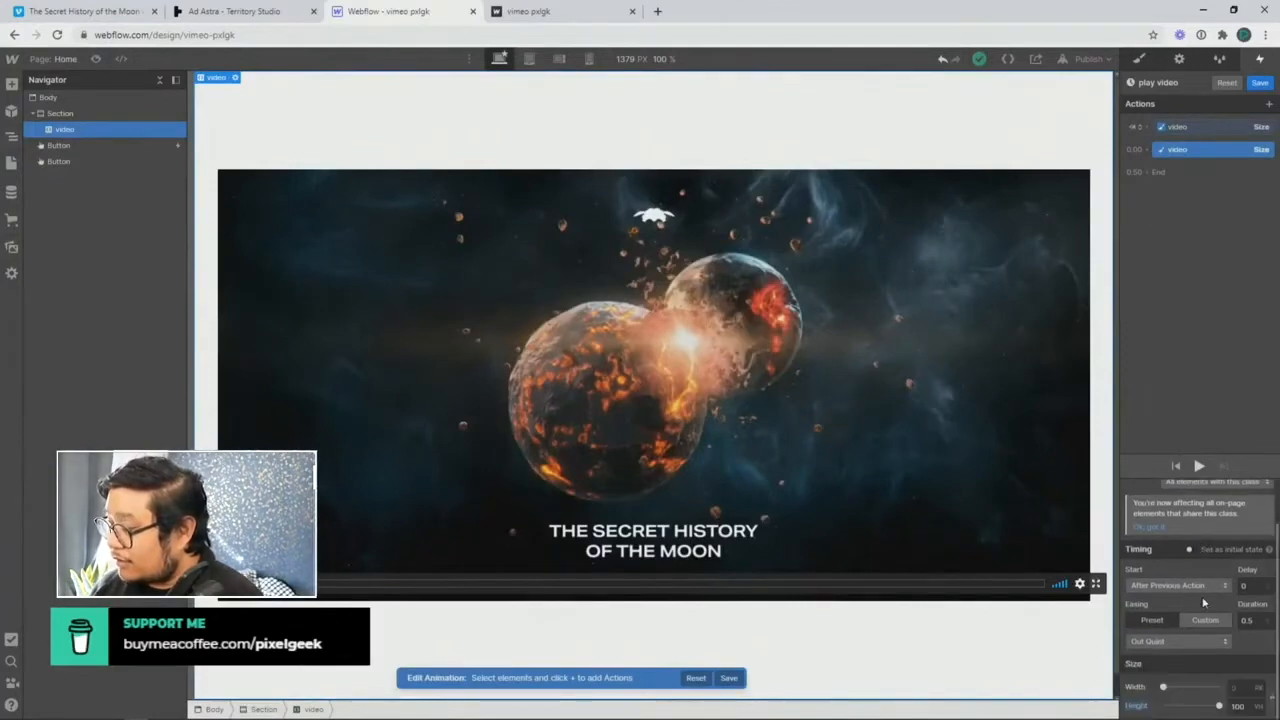
Step: Publish the updated site, reload the Designer to check the publish status, and refresh the live page to test the video
{"action": "left_click", "coordinate": [1088, 58]}
{"action": "left_click", "coordinate": [1038, 232]}
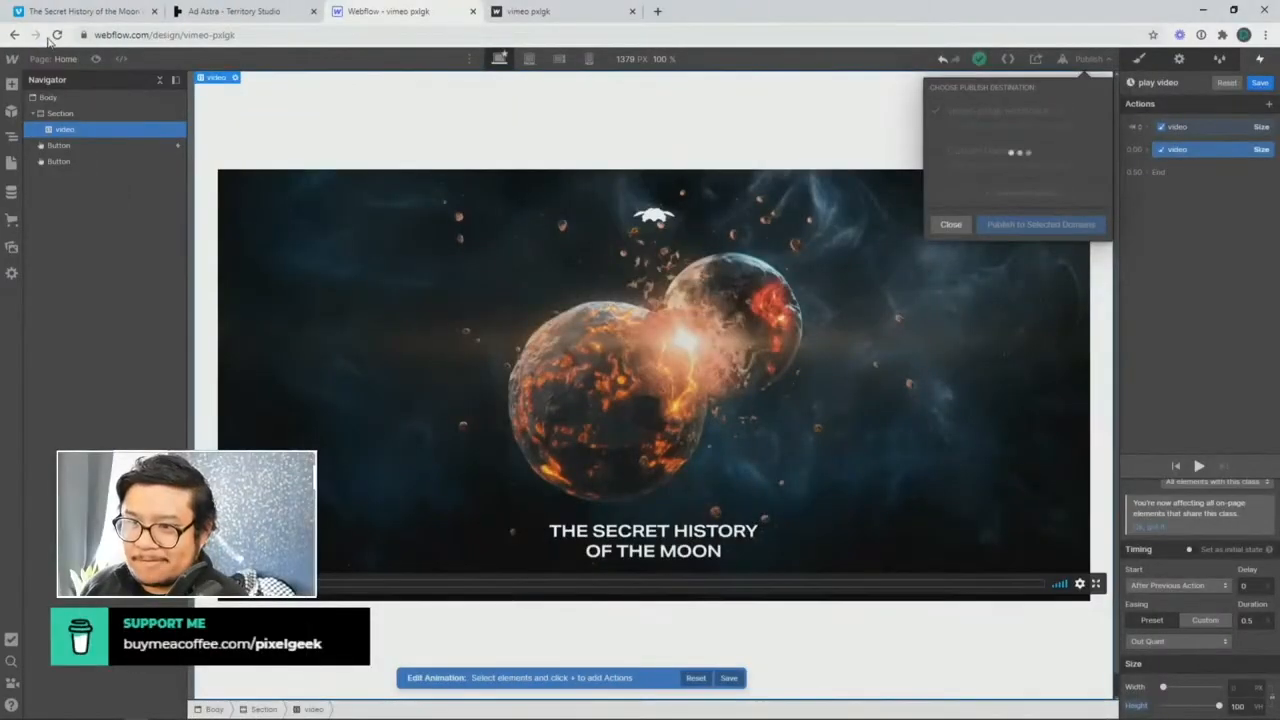
{"action": "left_click", "coordinate": [57, 36]}
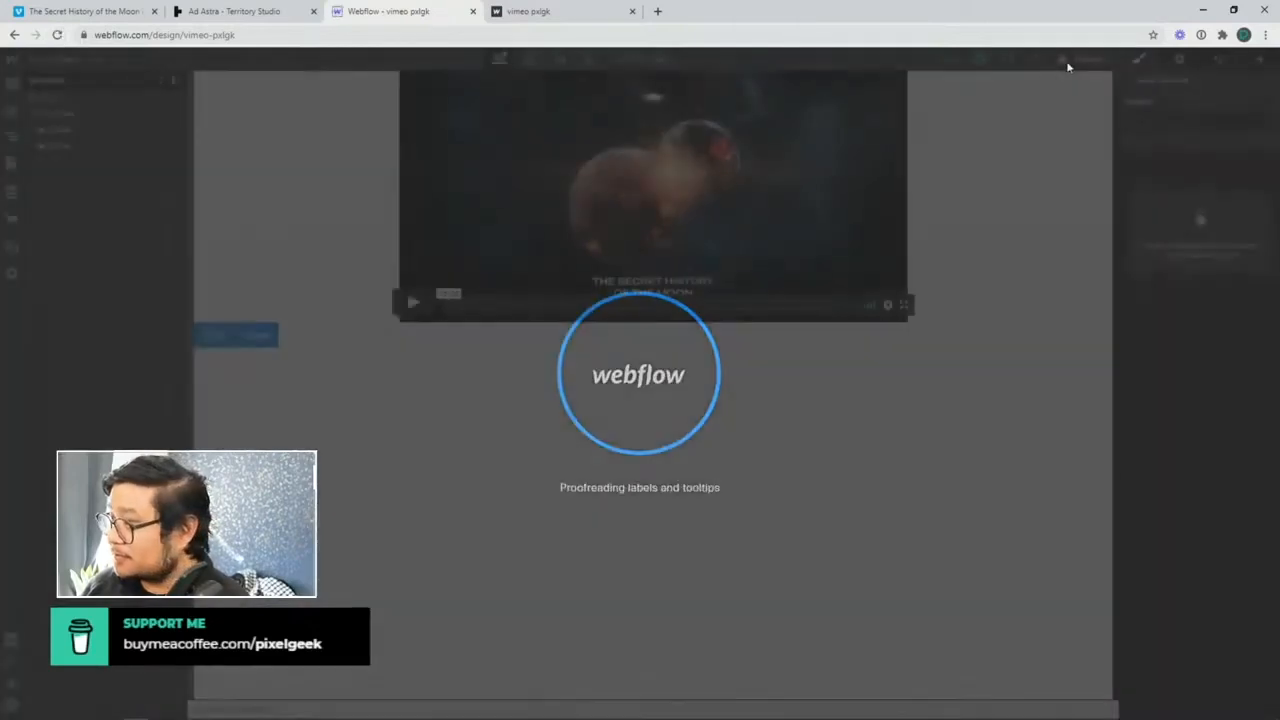
{"action": "left_click", "coordinate": [1068, 60]}
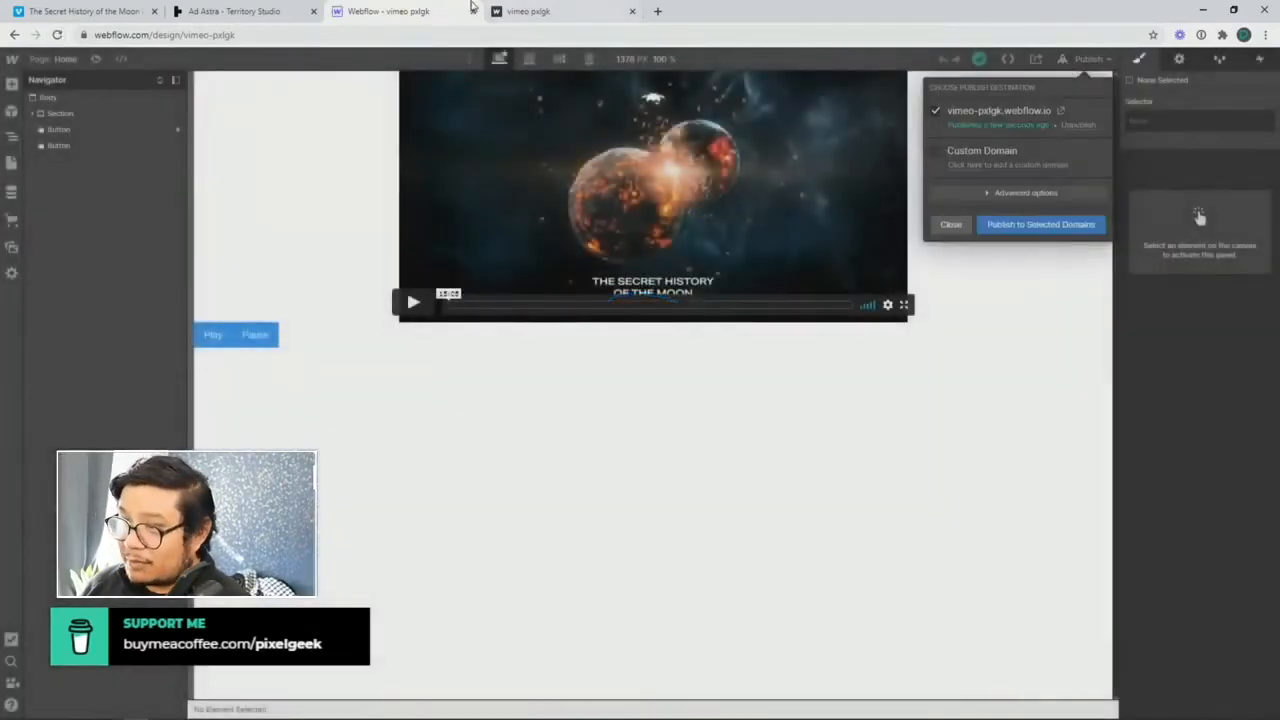
{"action": "left_click", "coordinate": [512, 16]}
{"action": "left_click", "coordinate": [57, 42]}
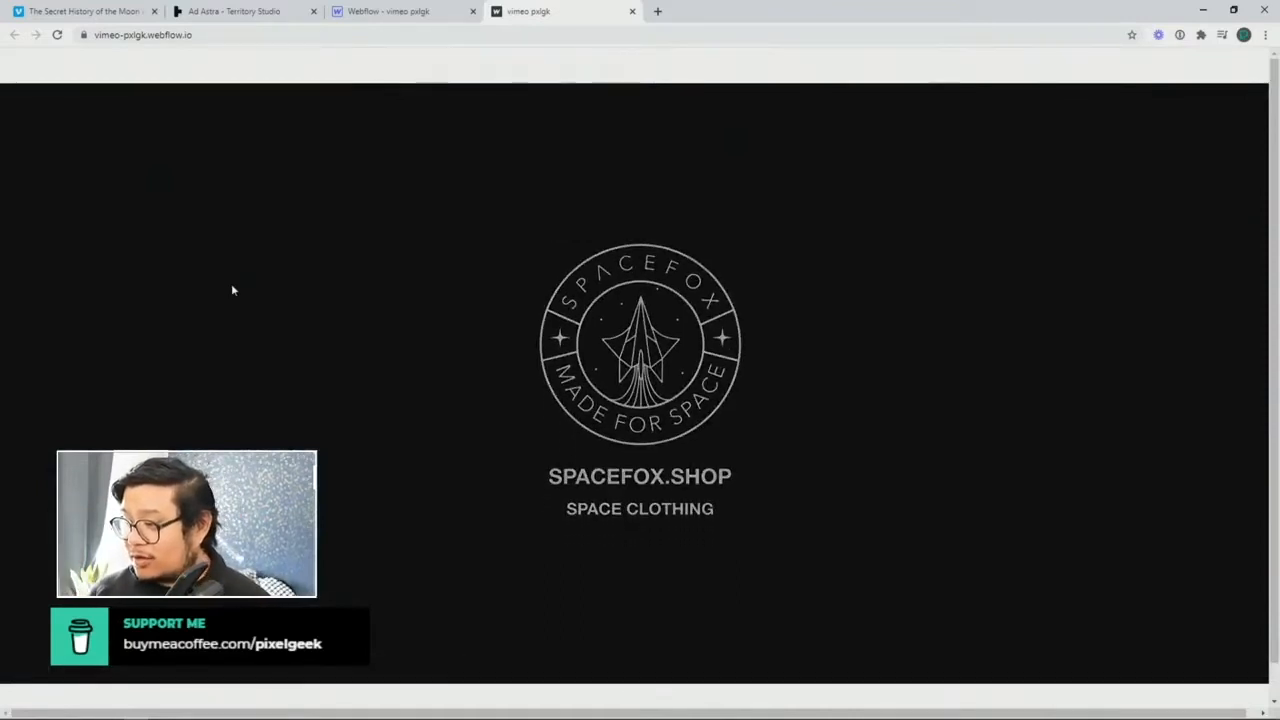
Step: Test the custom Play and Pause buttons below the video on the live page, leaving the video paused
{"action": "scroll", "coordinate": [290, 356], "scroll_direction": "down", "scroll_amount": 1}
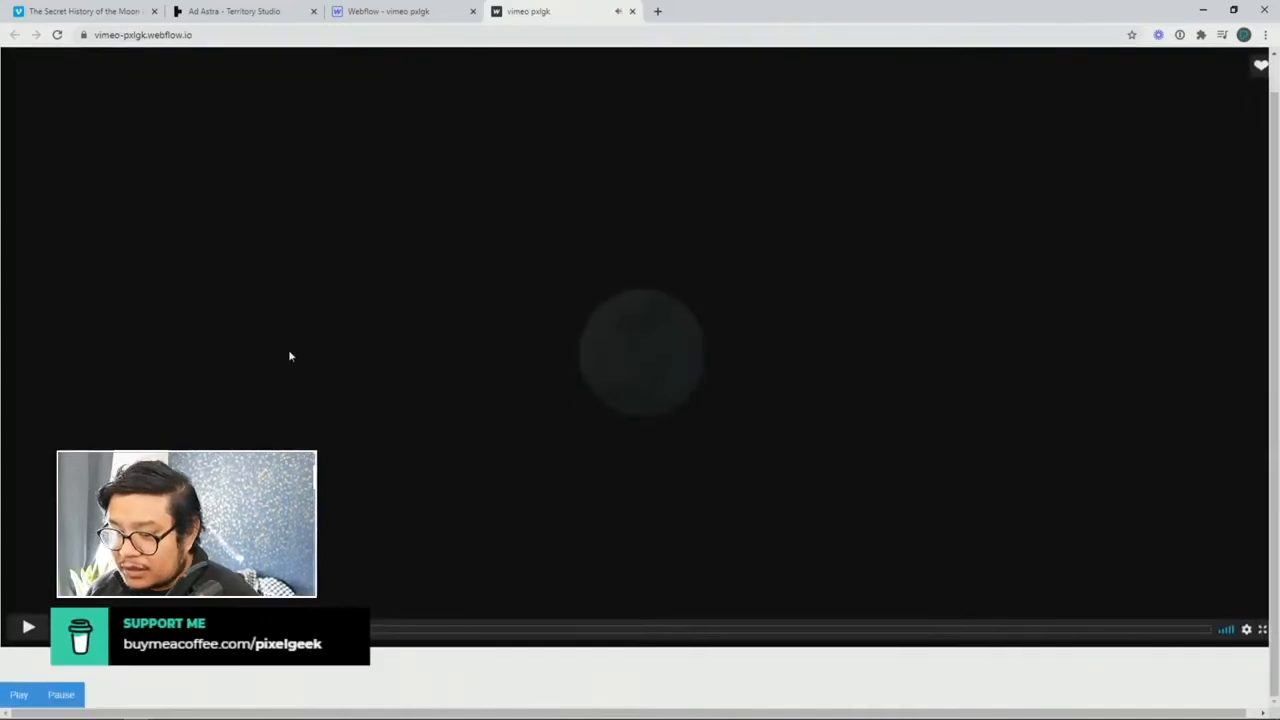
{"action": "left_click", "coordinate": [205, 428]}
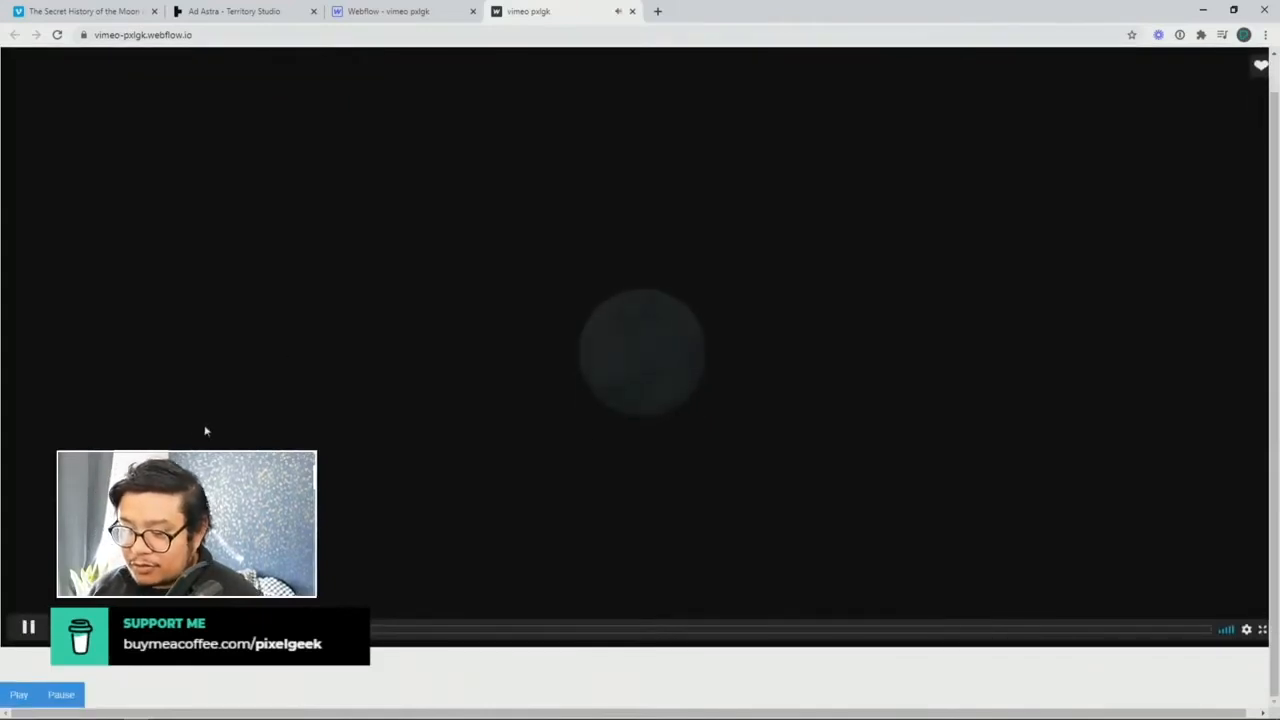
{"action": "left_click", "coordinate": [61, 700]}
{"action": "left_click", "coordinate": [16, 695]}
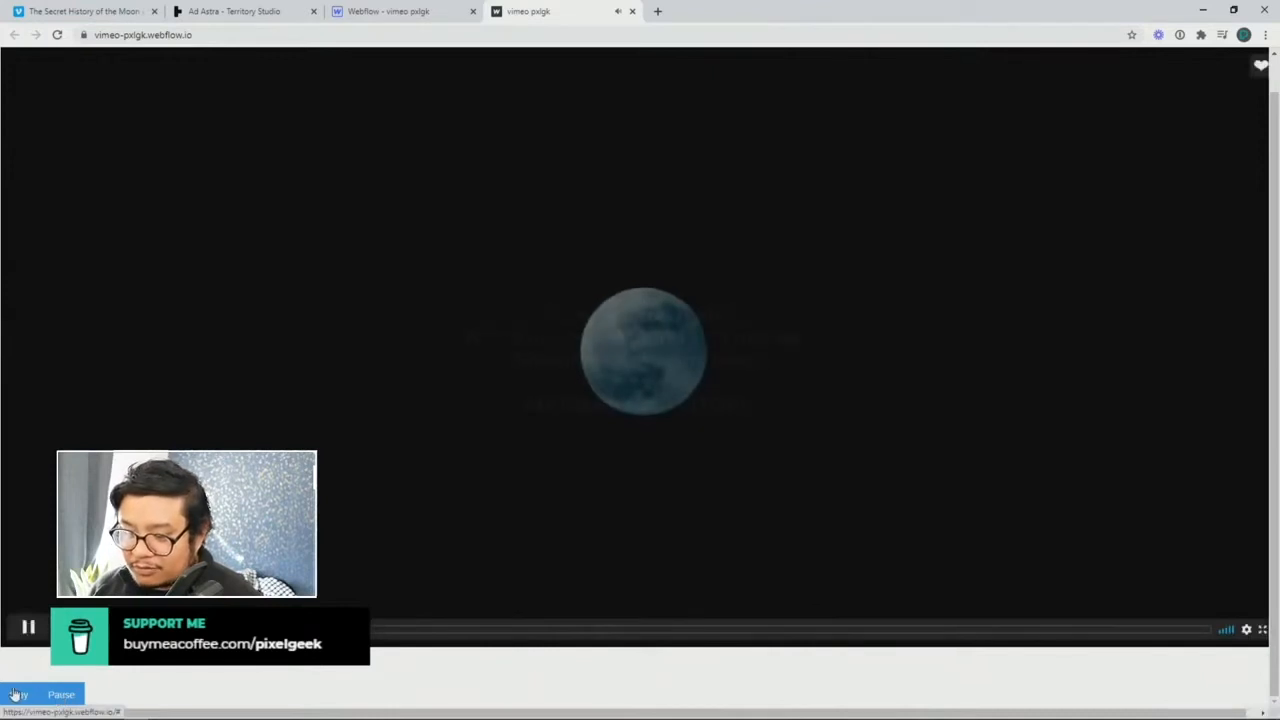
{"action": "left_click", "coordinate": [19, 698]}
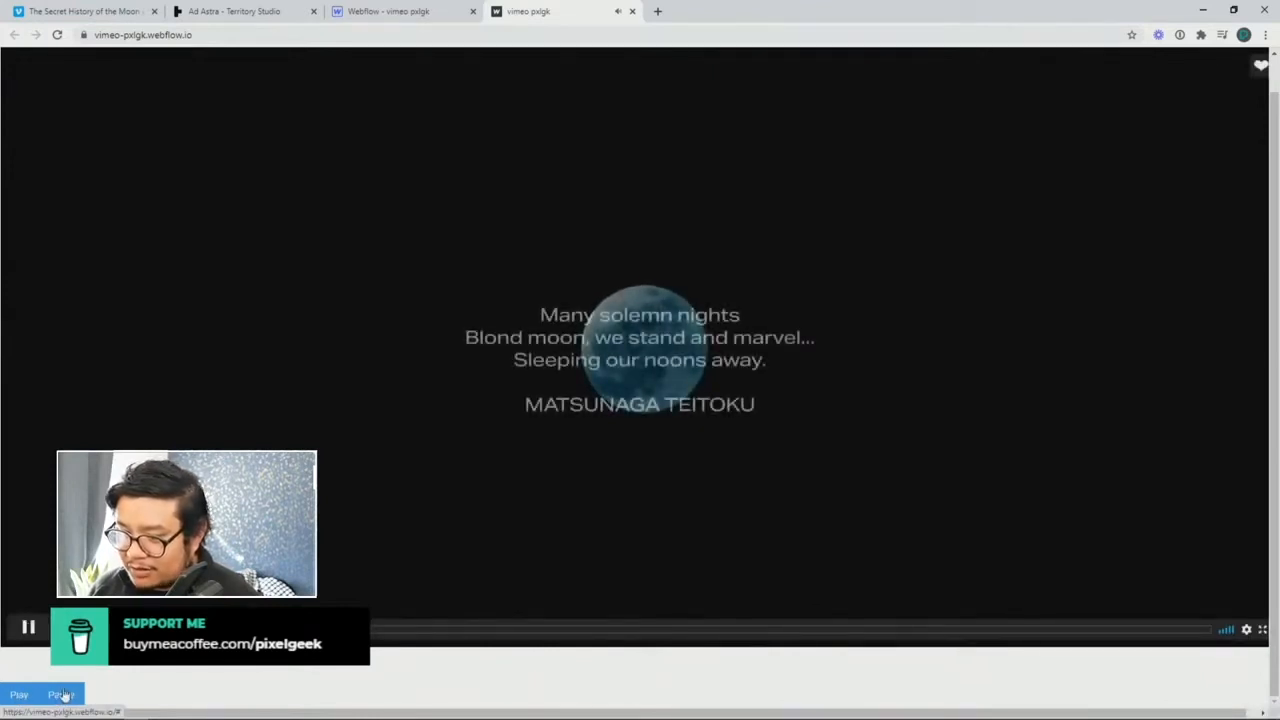
{"action": "left_click", "coordinate": [62, 694]}
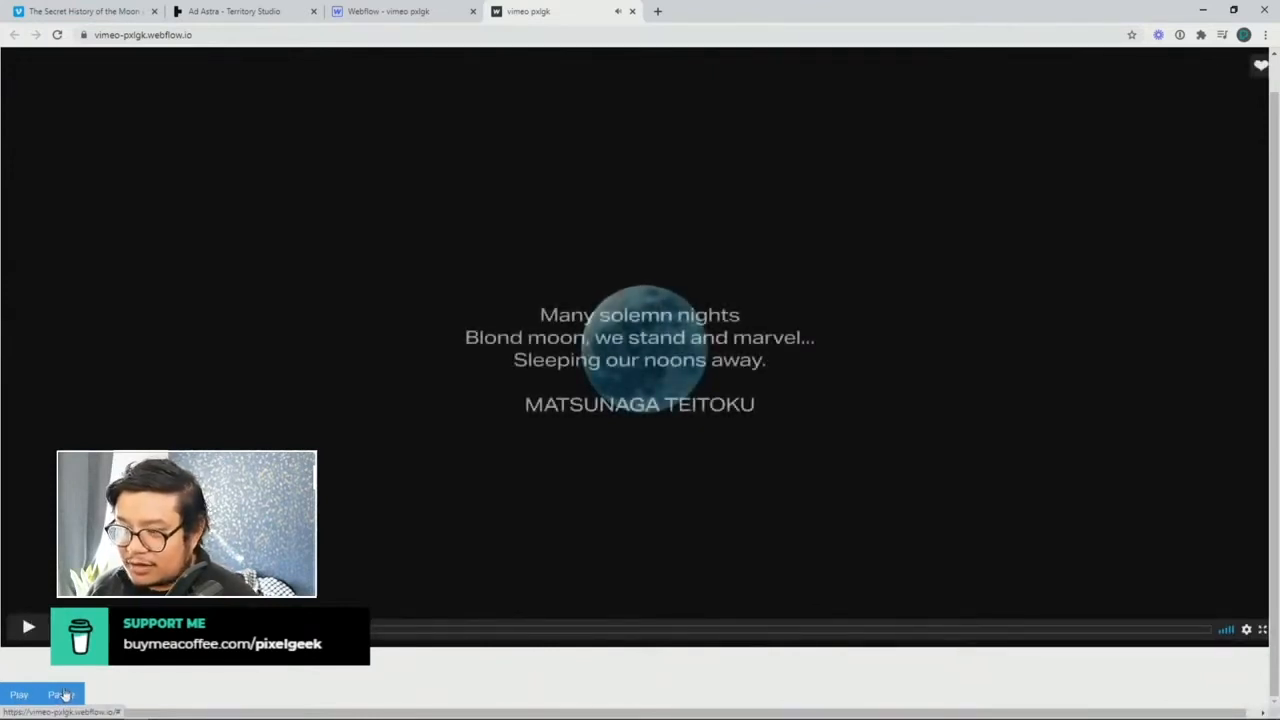
{"action": "mouse_move", "coordinate": [525, 509]}
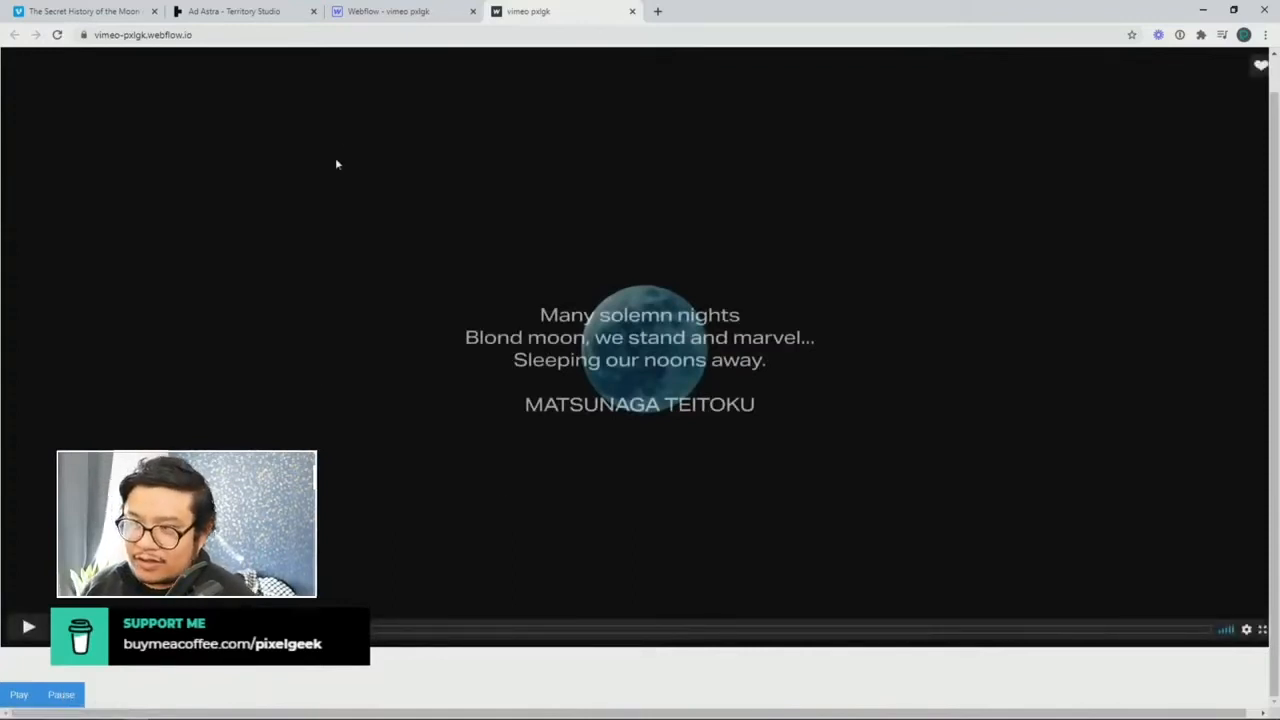
Step: Return to the Webflow designer and add a mouse click (tap) trigger to the Pause button
{"action": "left_click", "coordinate": [440, 14]}
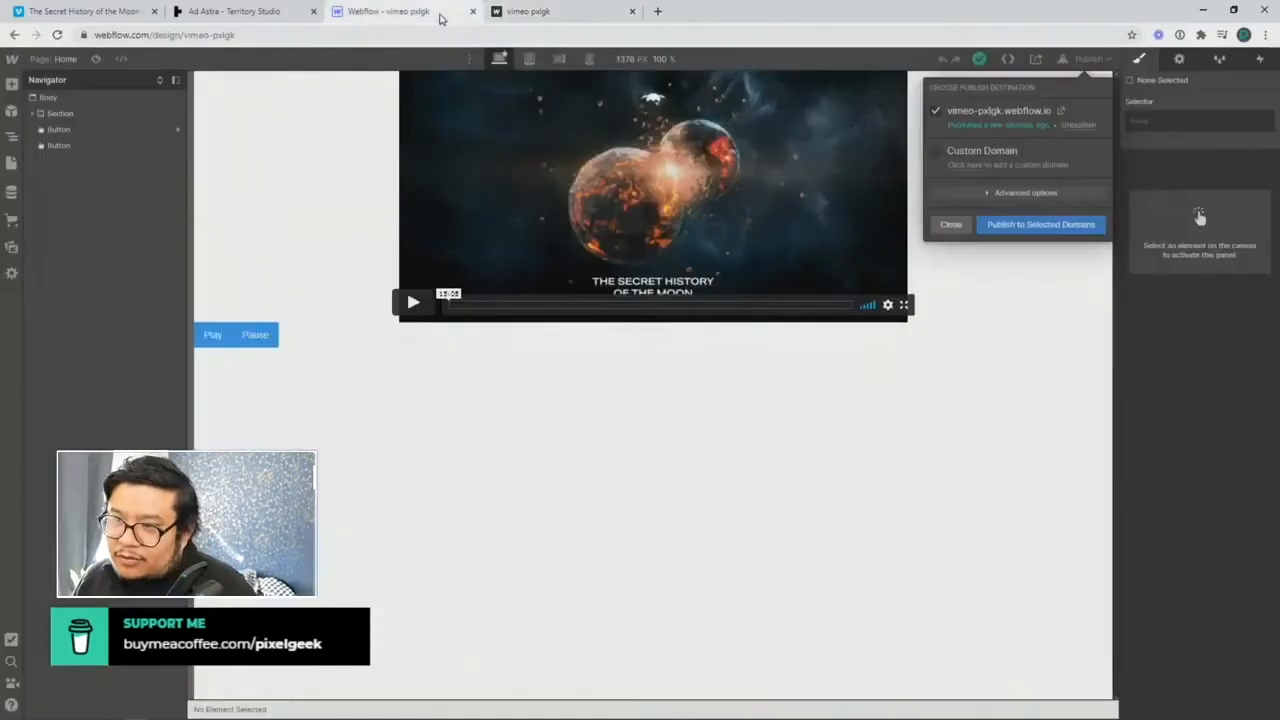
{"action": "left_click", "coordinate": [999, 326]}
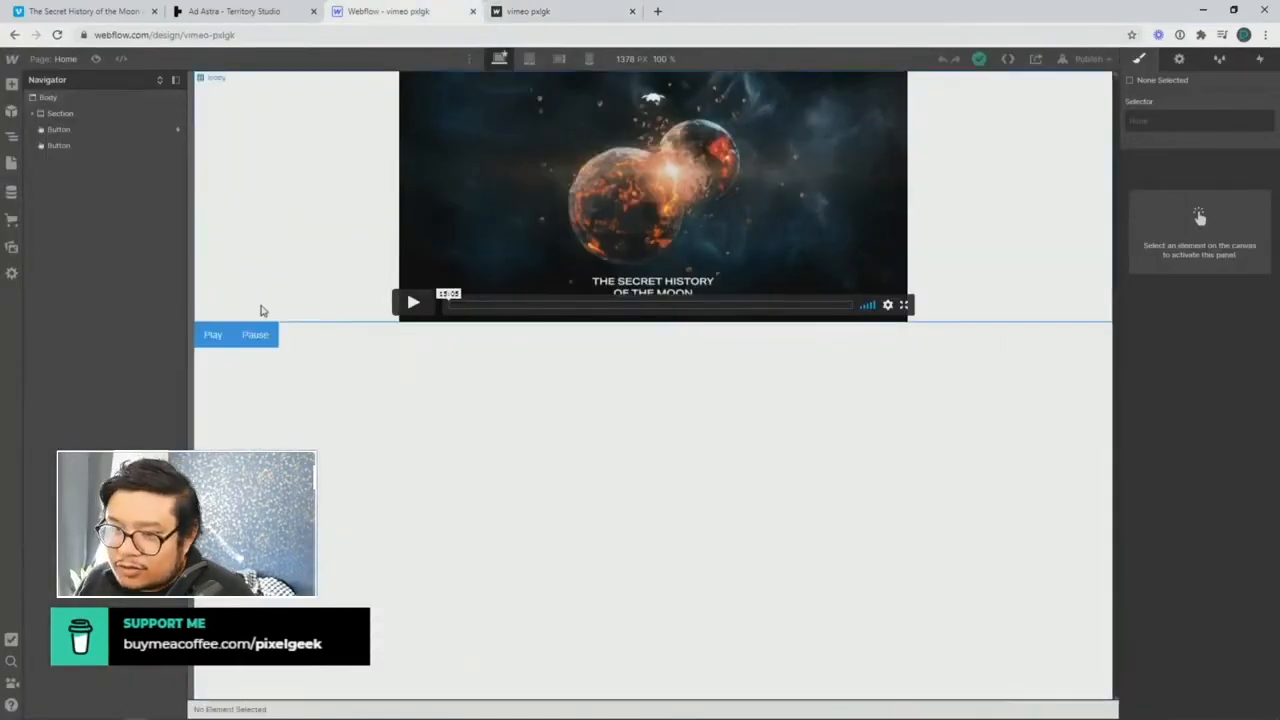
{"action": "left_click", "coordinate": [242, 334]}
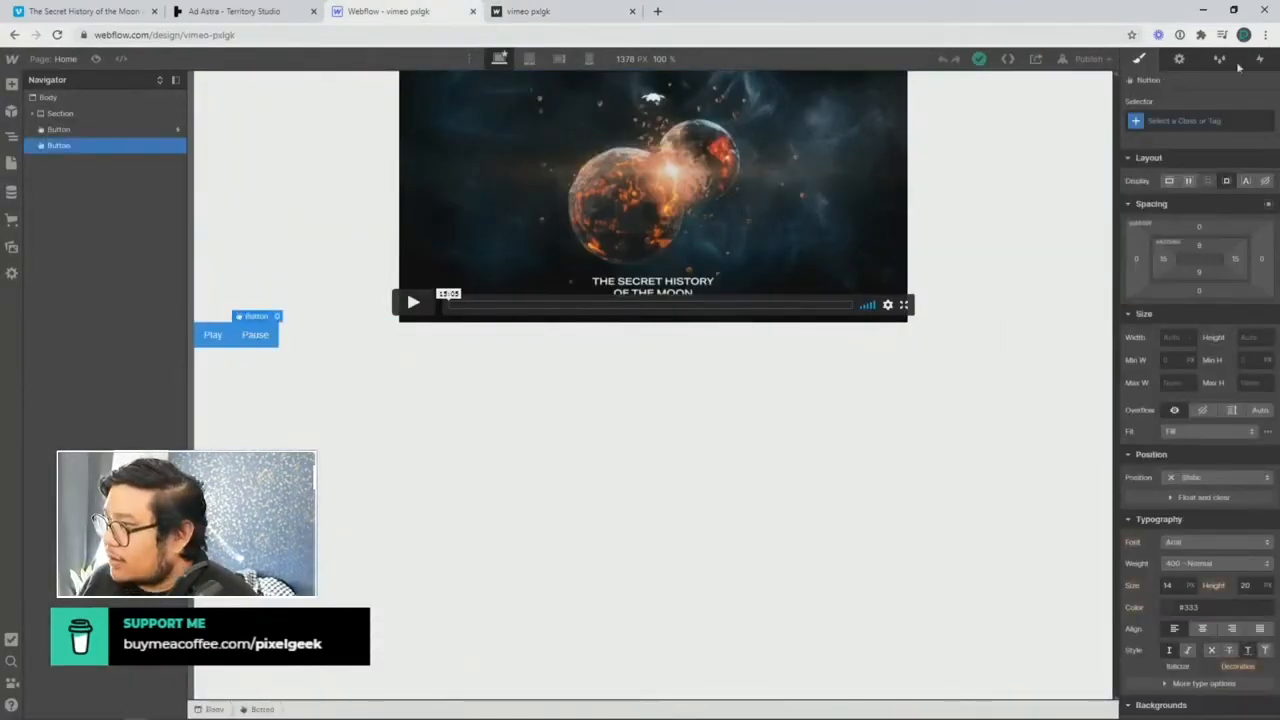
{"action": "left_click", "coordinate": [1262, 59]}
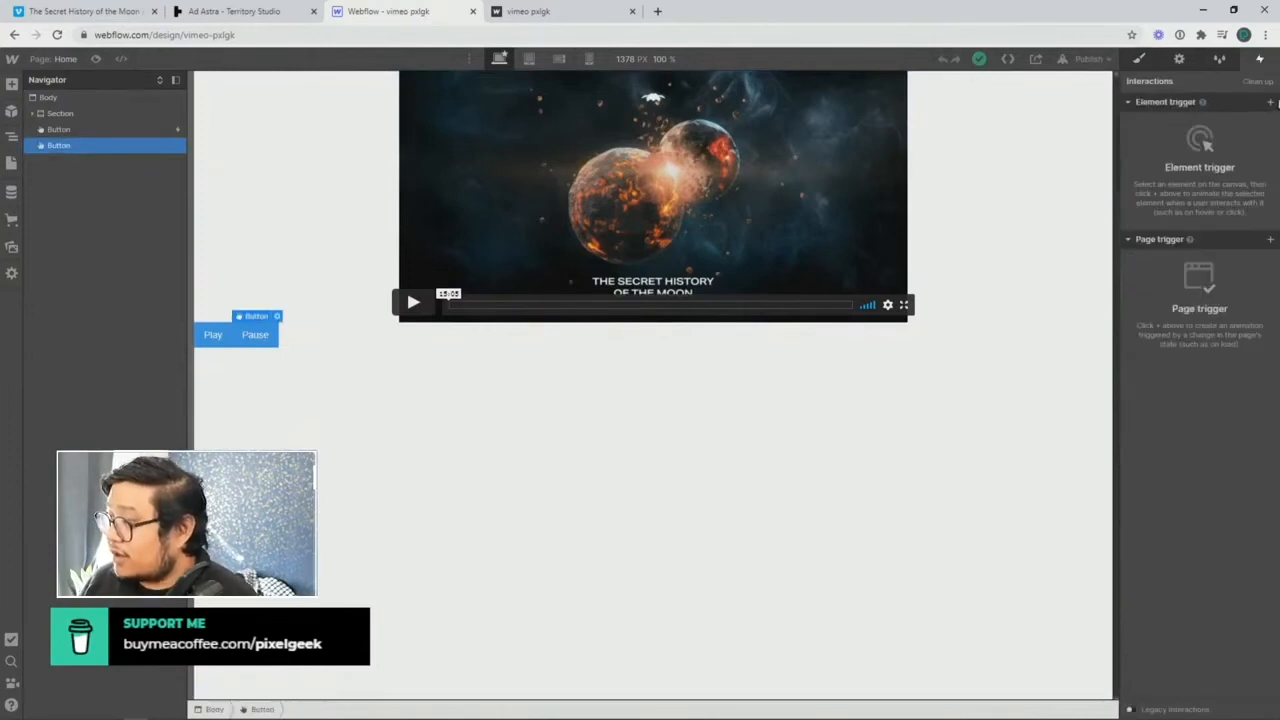
{"action": "left_click", "coordinate": [1270, 102]}
{"action": "left_click", "coordinate": [1189, 119]}
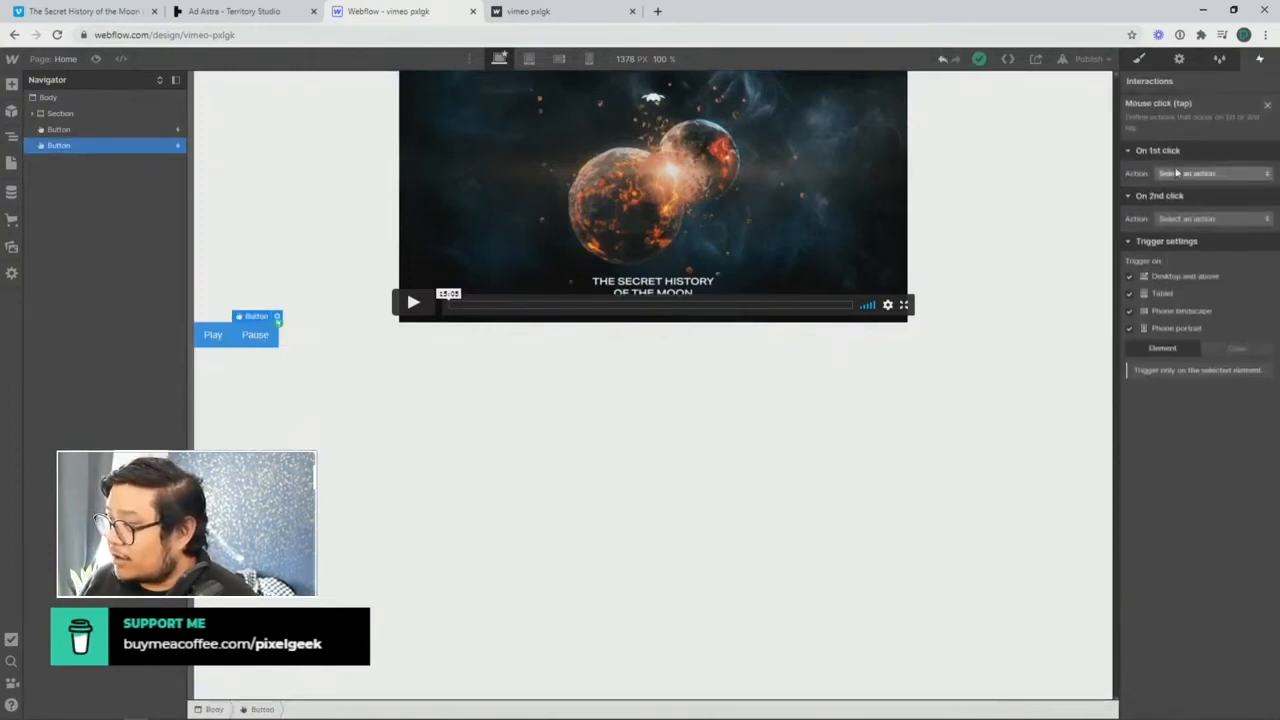
Step: Set the first-click action to start an animation and create a timed animation named "pause video"
{"action": "left_click", "coordinate": [1212, 175]}
{"action": "left_click", "coordinate": [1165, 206]}
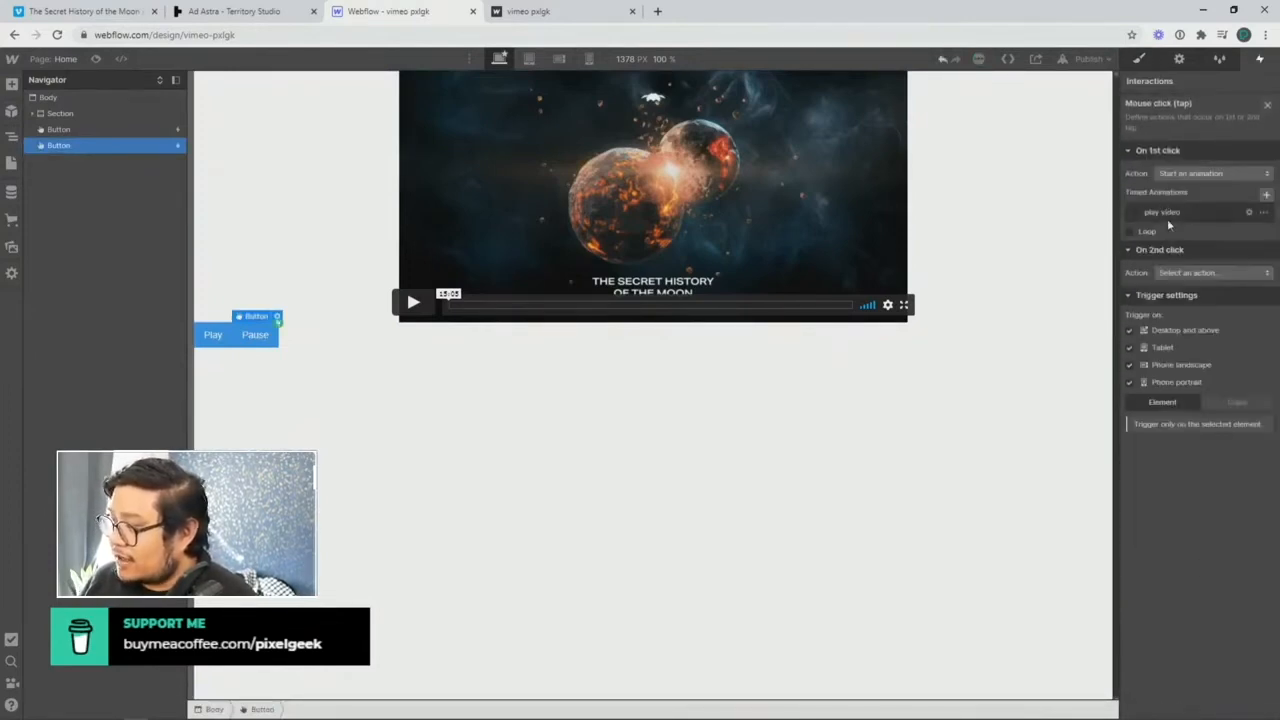
{"action": "left_click", "coordinate": [1266, 194]}
{"action": "type", "text": "pause video"}
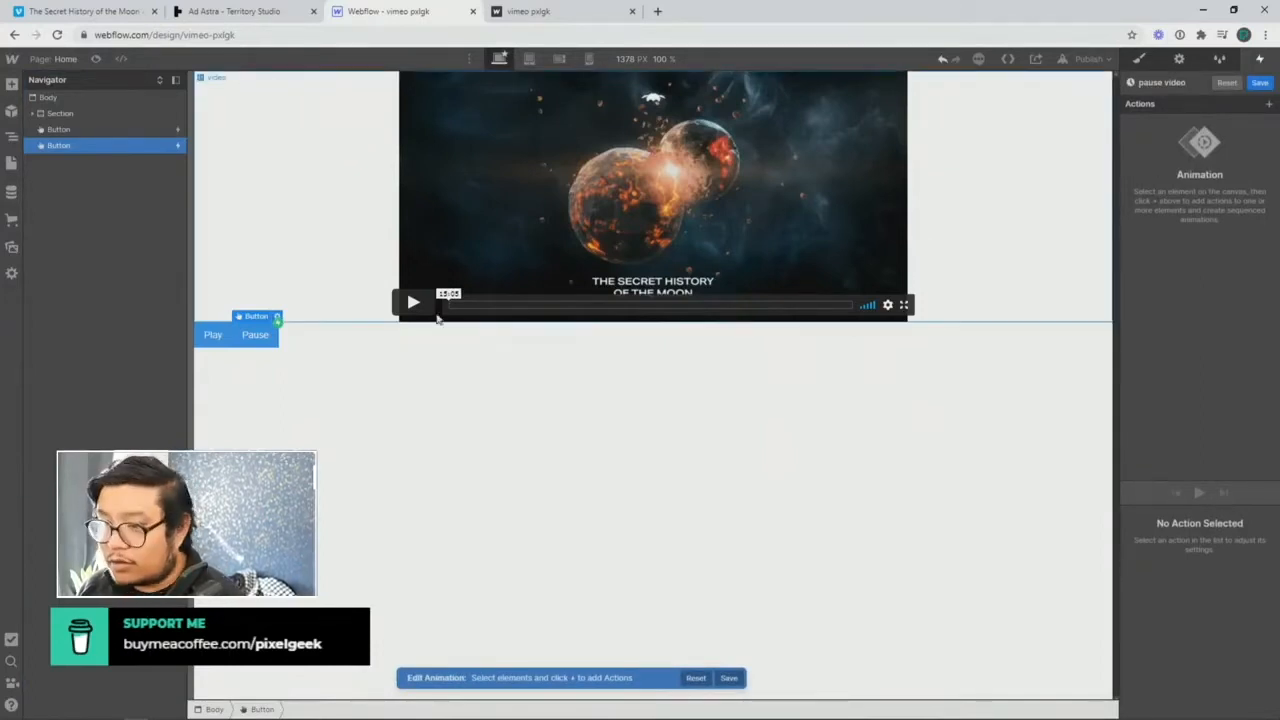
Step: Add a Size action for the video element with a height of 40 VH and save the animation
{"action": "left_click", "coordinate": [291, 149]}
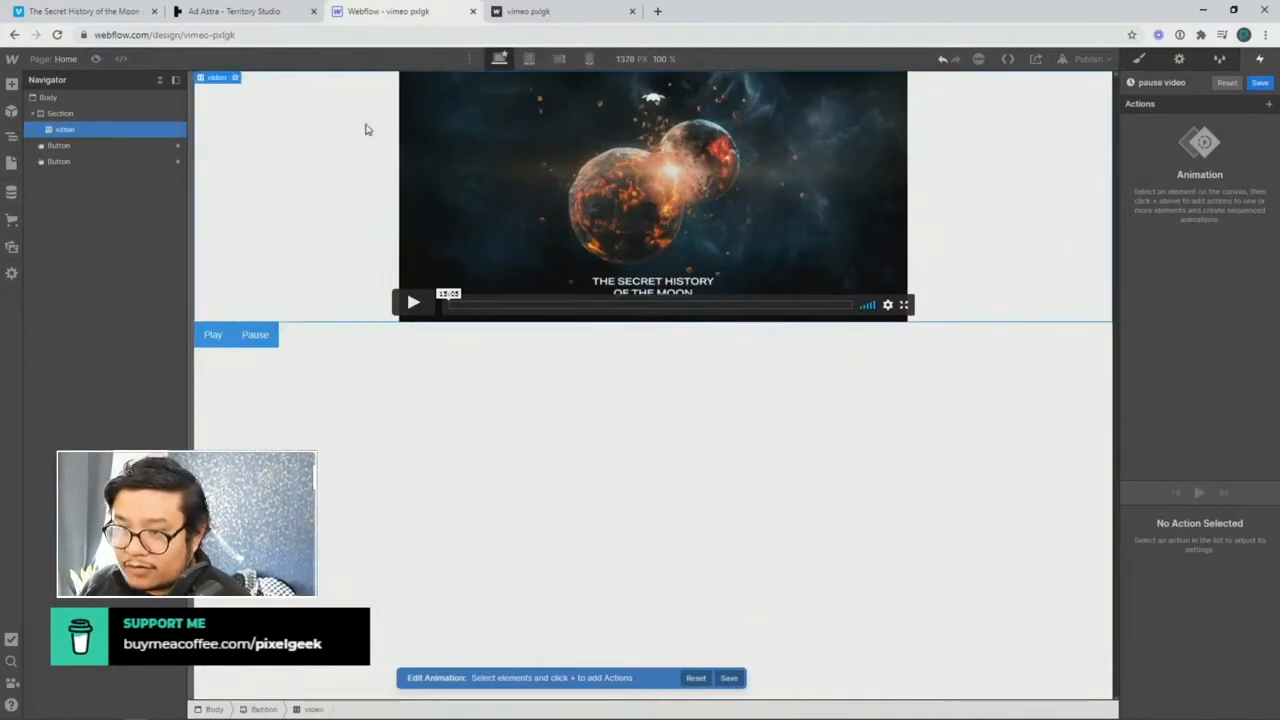
{"action": "left_click", "coordinate": [1268, 104]}
{"action": "left_click", "coordinate": [1170, 322]}
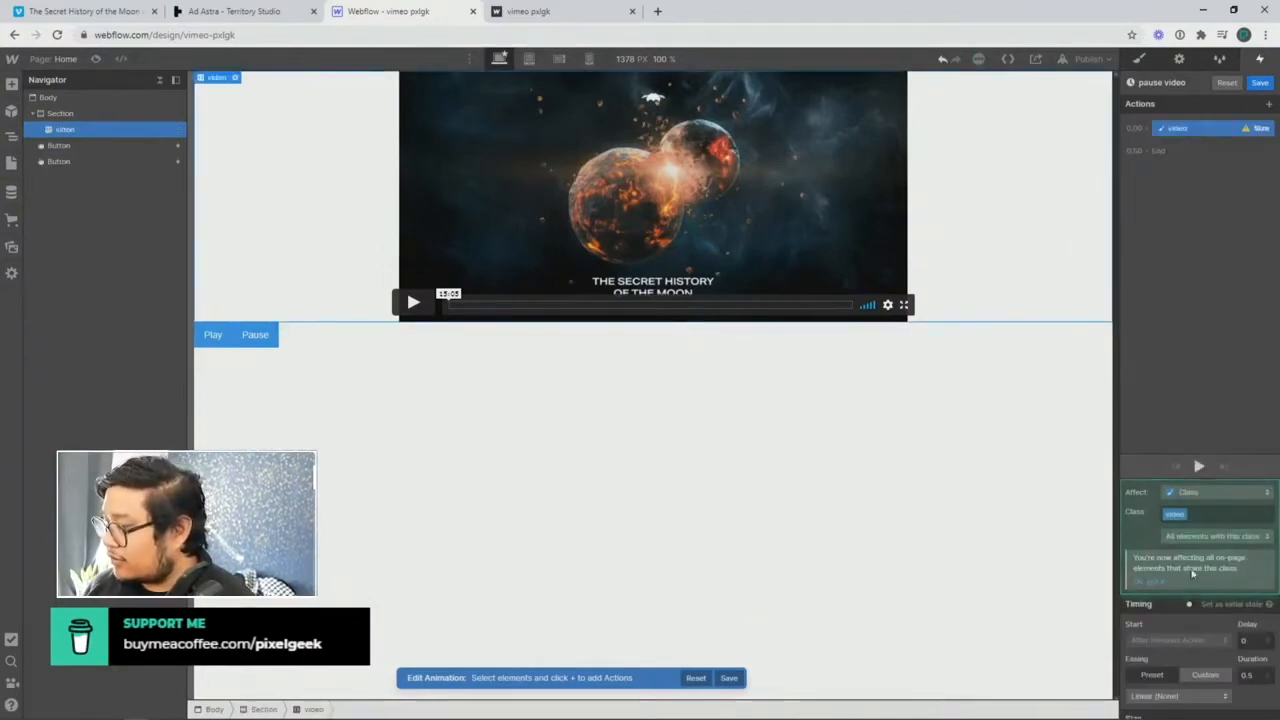
{"action": "scroll", "coordinate": [1215, 660], "scroll_direction": "down", "scroll_amount": 1}
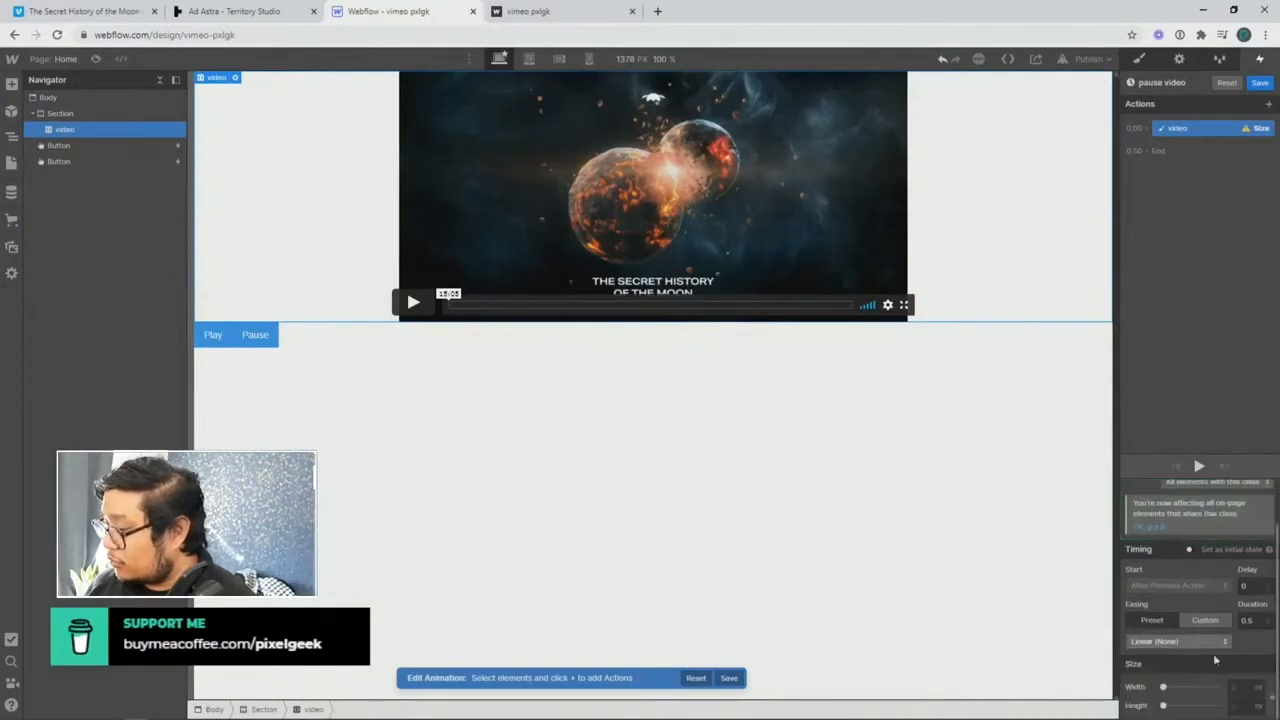
{"action": "left_click", "coordinate": [1242, 706]}
{"action": "type", "text": "40"}
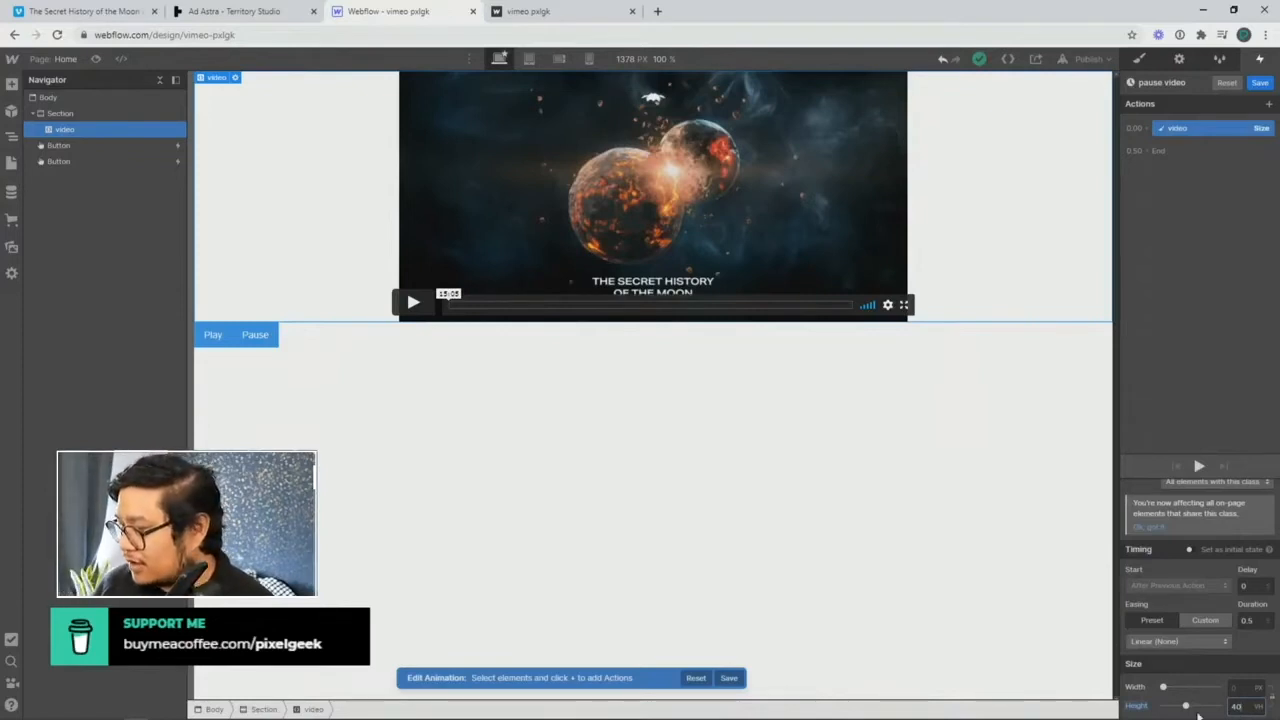
{"action": "left_click", "coordinate": [1260, 82]}
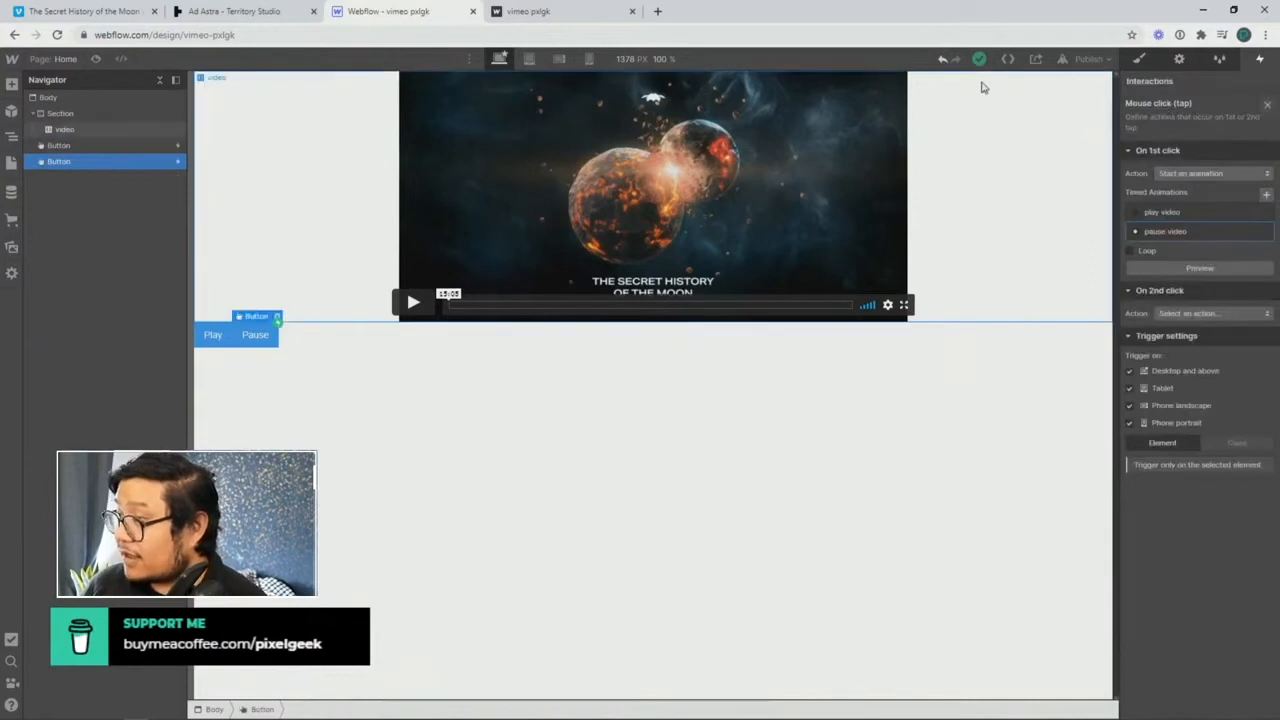
Step: Publish the site to vimeo-pxlgk.webflow.io and reload the live page
{"action": "left_click", "coordinate": [1085, 58]}
{"action": "left_click", "coordinate": [998, 226]}
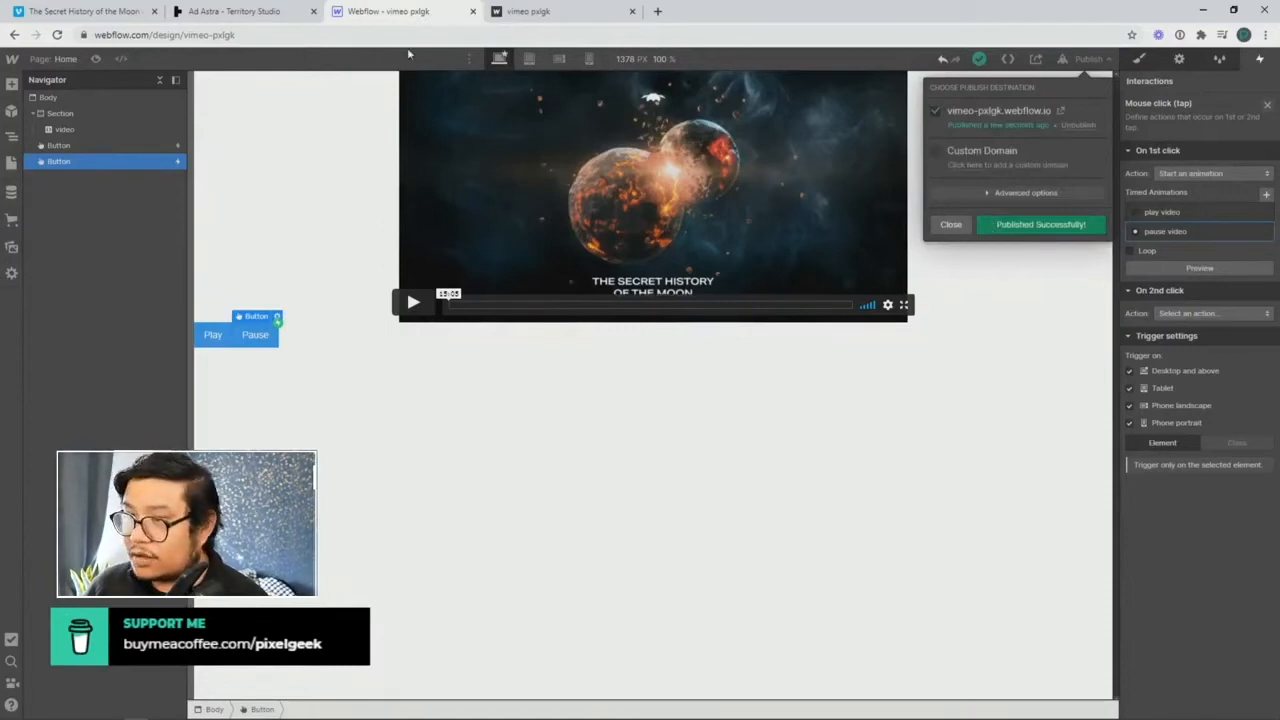
{"action": "left_click", "coordinate": [518, 11]}
{"action": "left_click", "coordinate": [57, 34]}
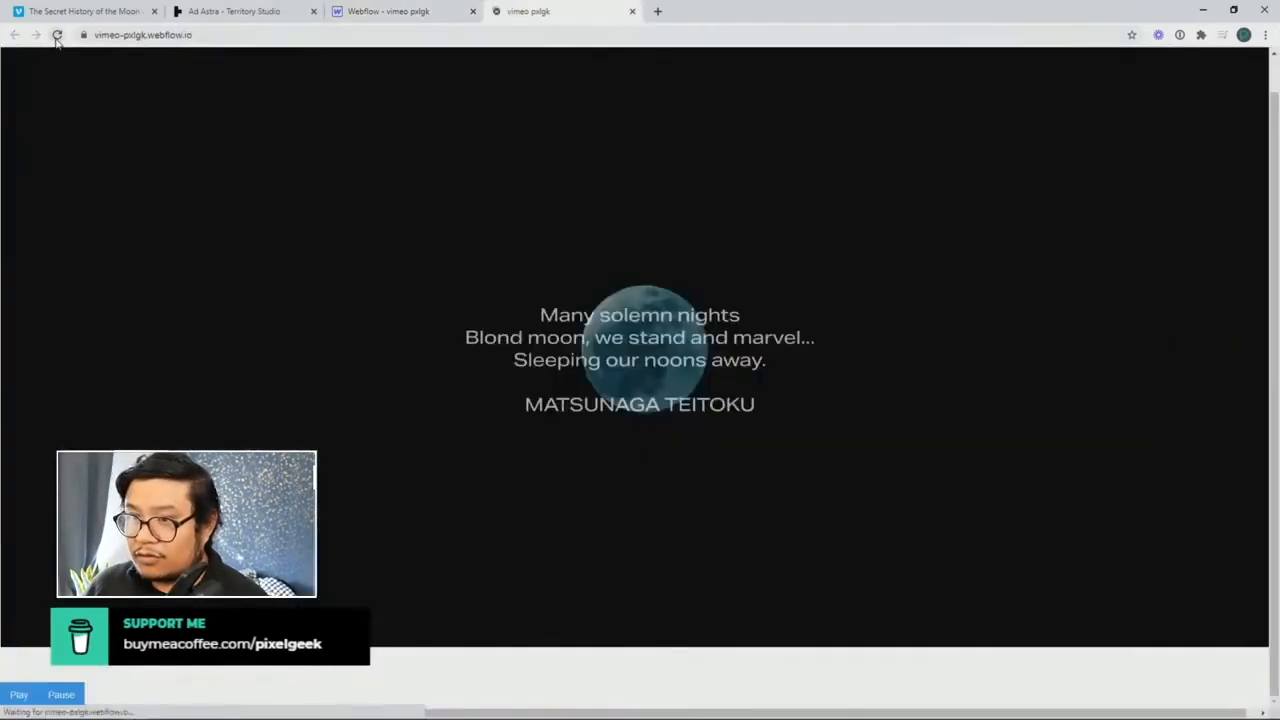
Step: Test the Play and Pause buttons twice on the live page to check how the video resizes
{"action": "left_click", "coordinate": [18, 331]}
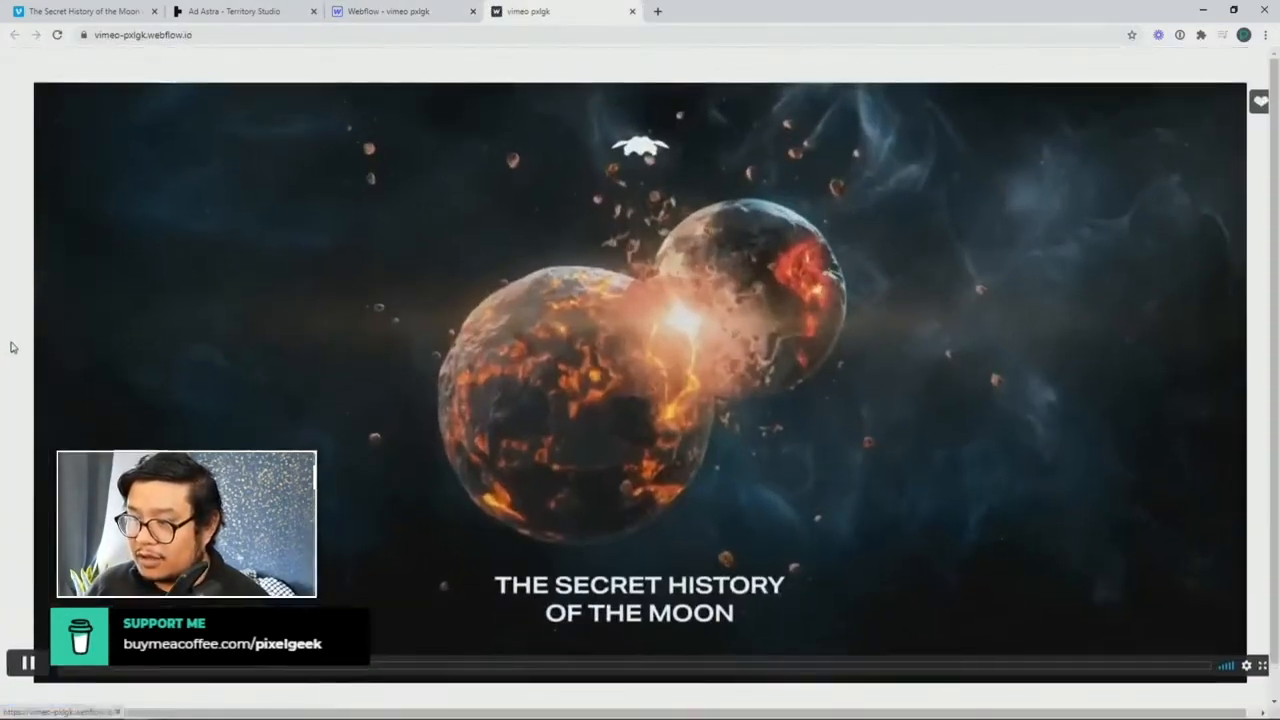
{"action": "scroll", "coordinate": [640, 365], "scroll_direction": "down", "scroll_amount": 1}
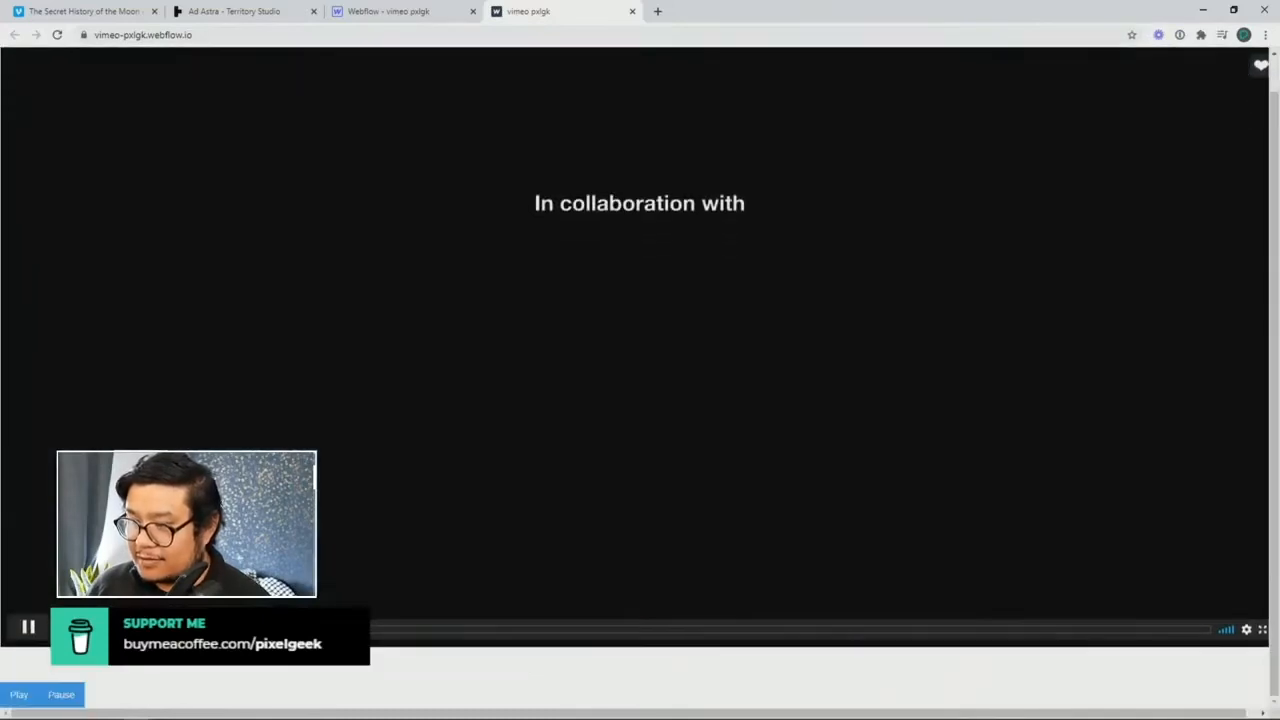
{"action": "left_click", "coordinate": [79, 696]}
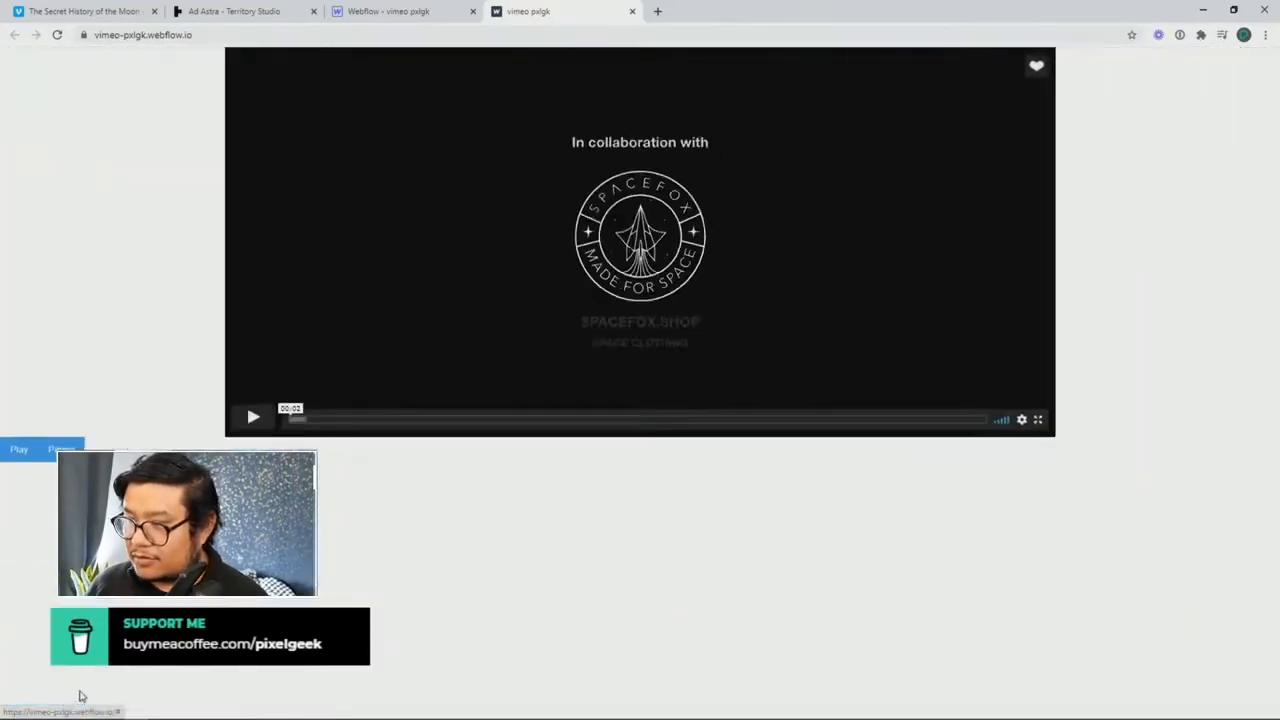
{"action": "left_click", "coordinate": [17, 331]}
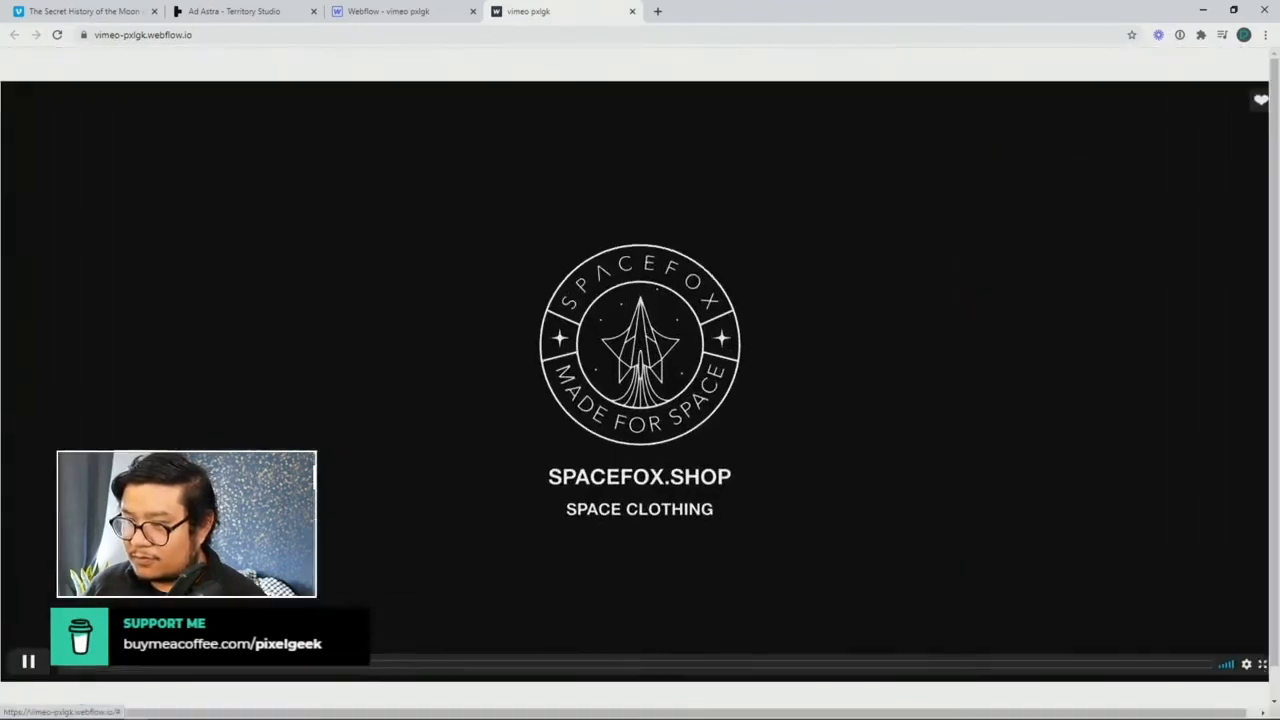
{"action": "scroll", "coordinate": [88, 674], "scroll_direction": "down", "scroll_amount": 1}
{"action": "left_click", "coordinate": [61, 694]}
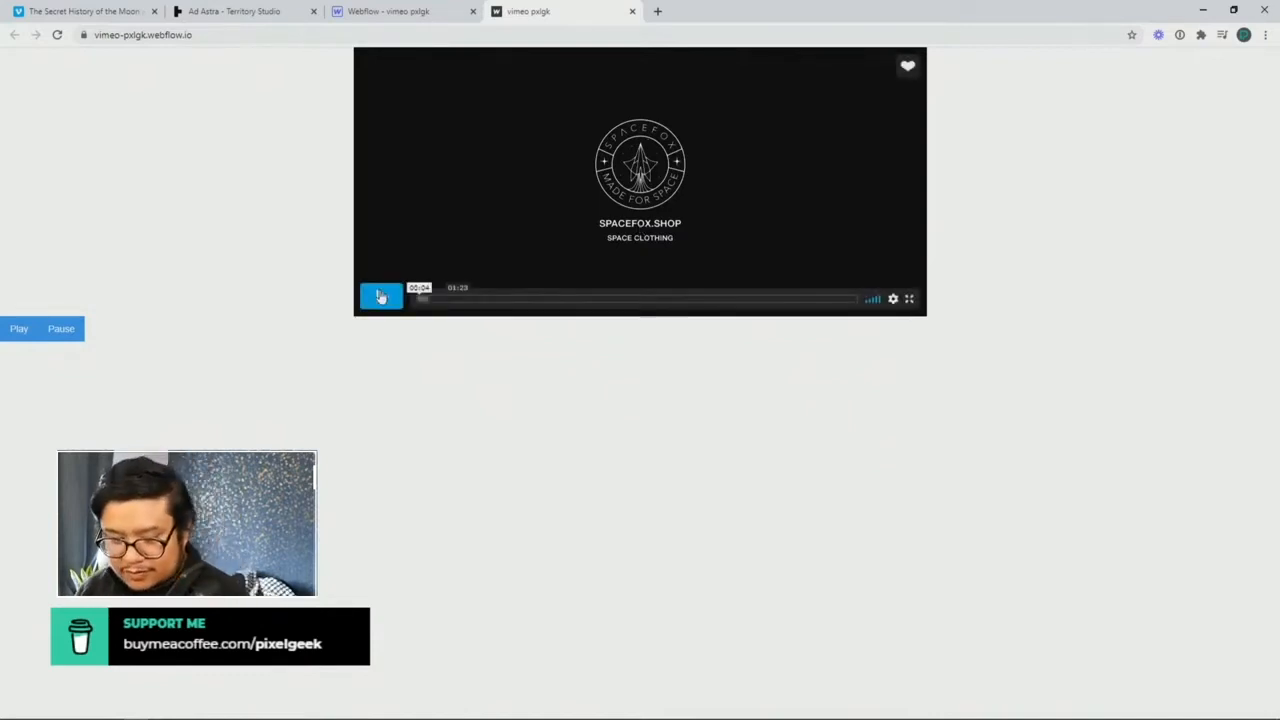
Step: Go back to the Webflow designer and delete both the Play and Pause buttons from the page
{"action": "left_click", "coordinate": [364, 12]}
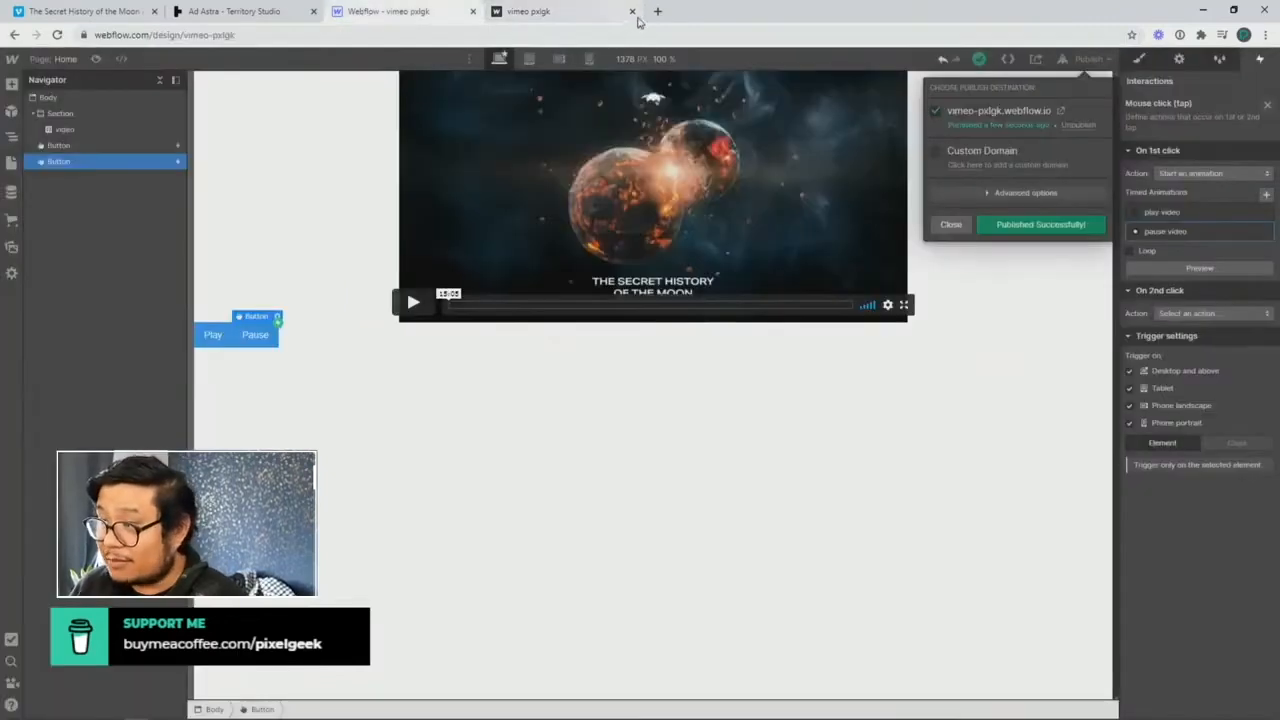
{"action": "left_click", "coordinate": [374, 394]}
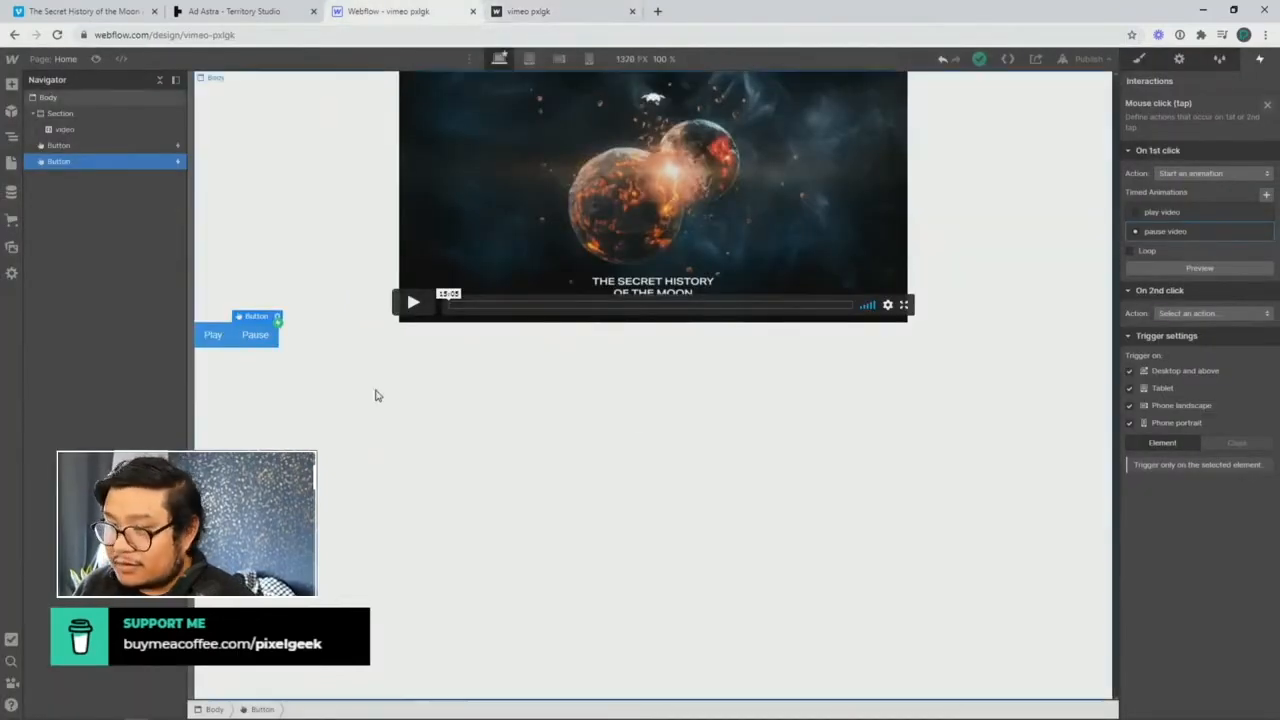
{"action": "left_click", "coordinate": [374, 394]}
{"action": "left_click", "coordinate": [490, 213]}
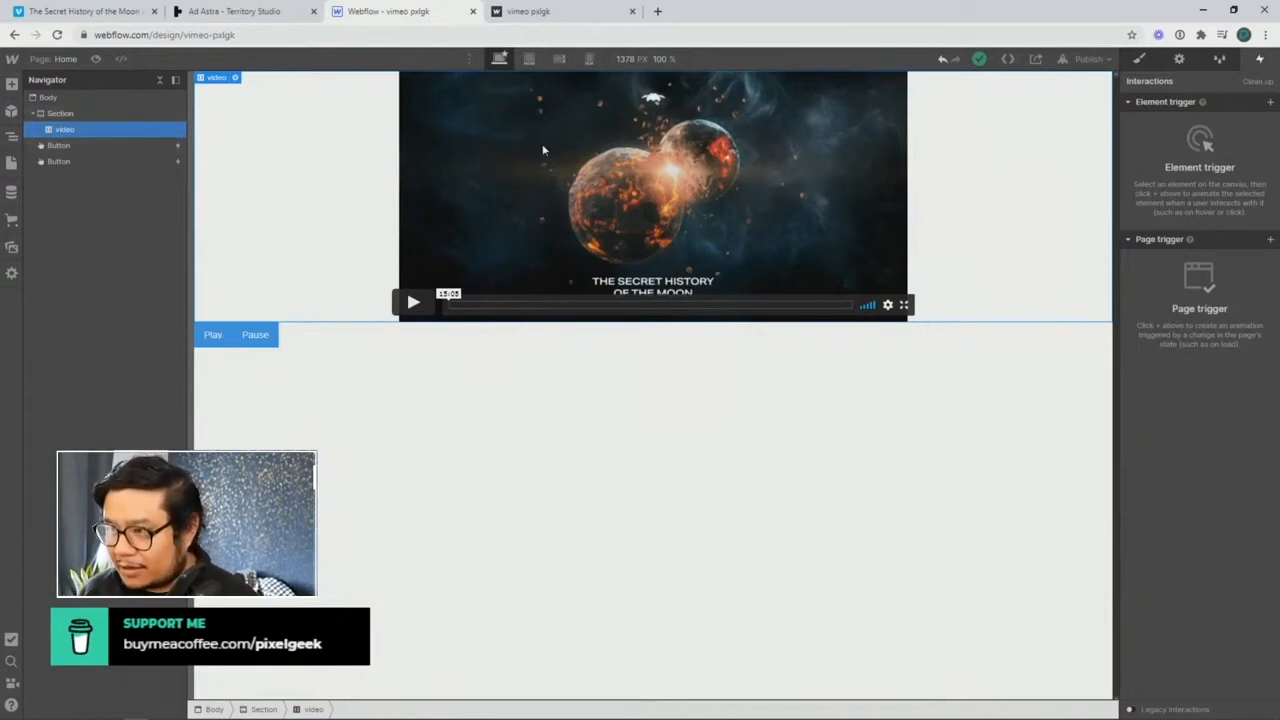
{"action": "left_click", "coordinate": [84, 147]}
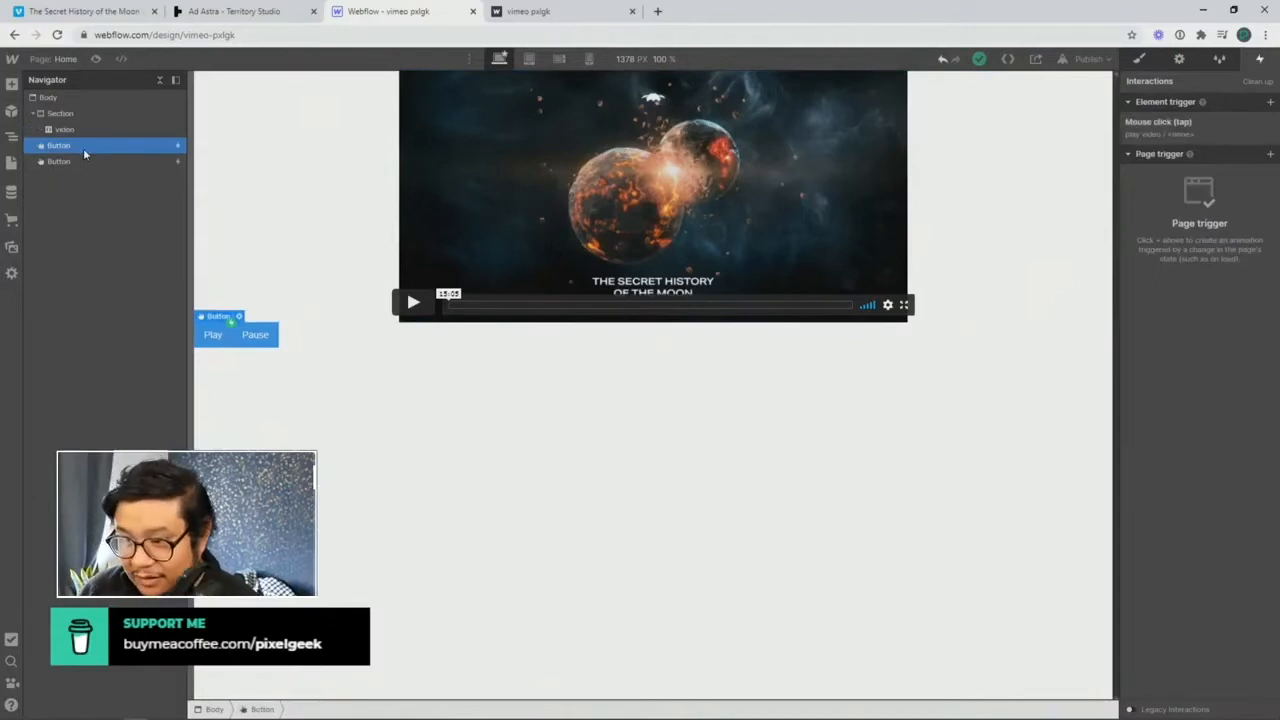
{"action": "key", "text": "Delete"}
{"action": "key", "text": "Delete"}
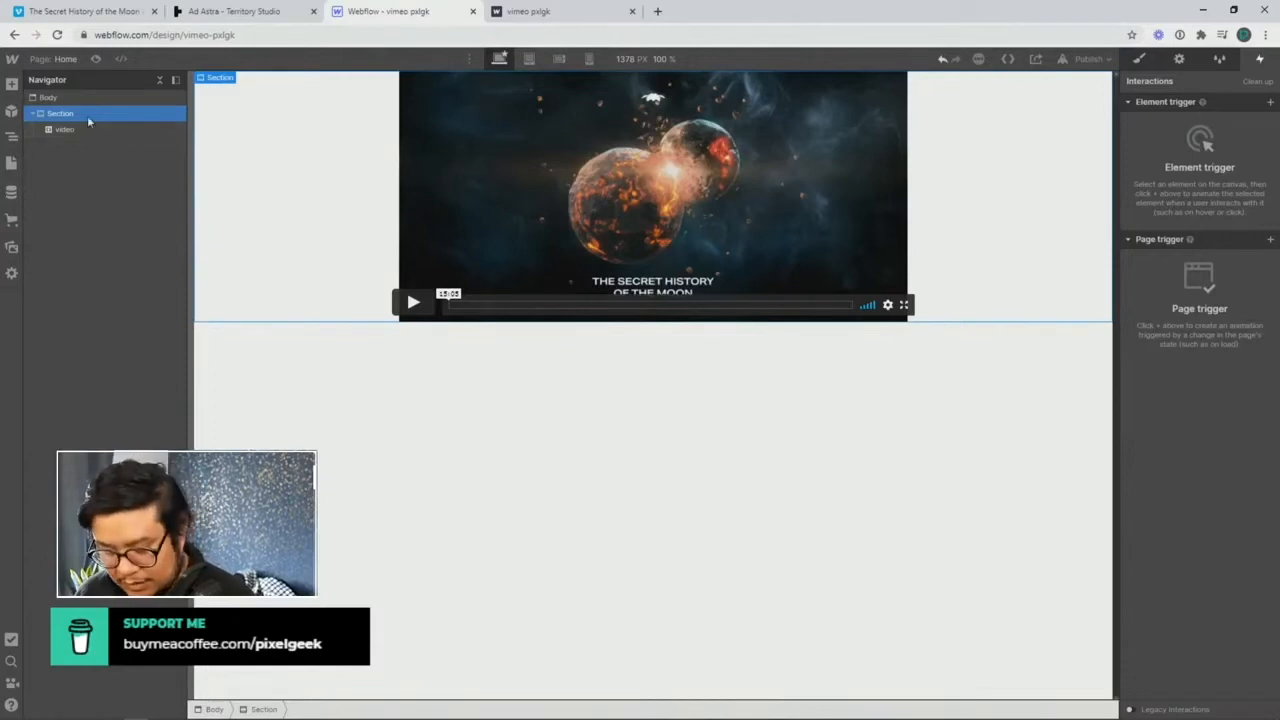
Step: Set the position of the Section that holds the video to Relative
{"action": "left_click", "coordinate": [1141, 59]}
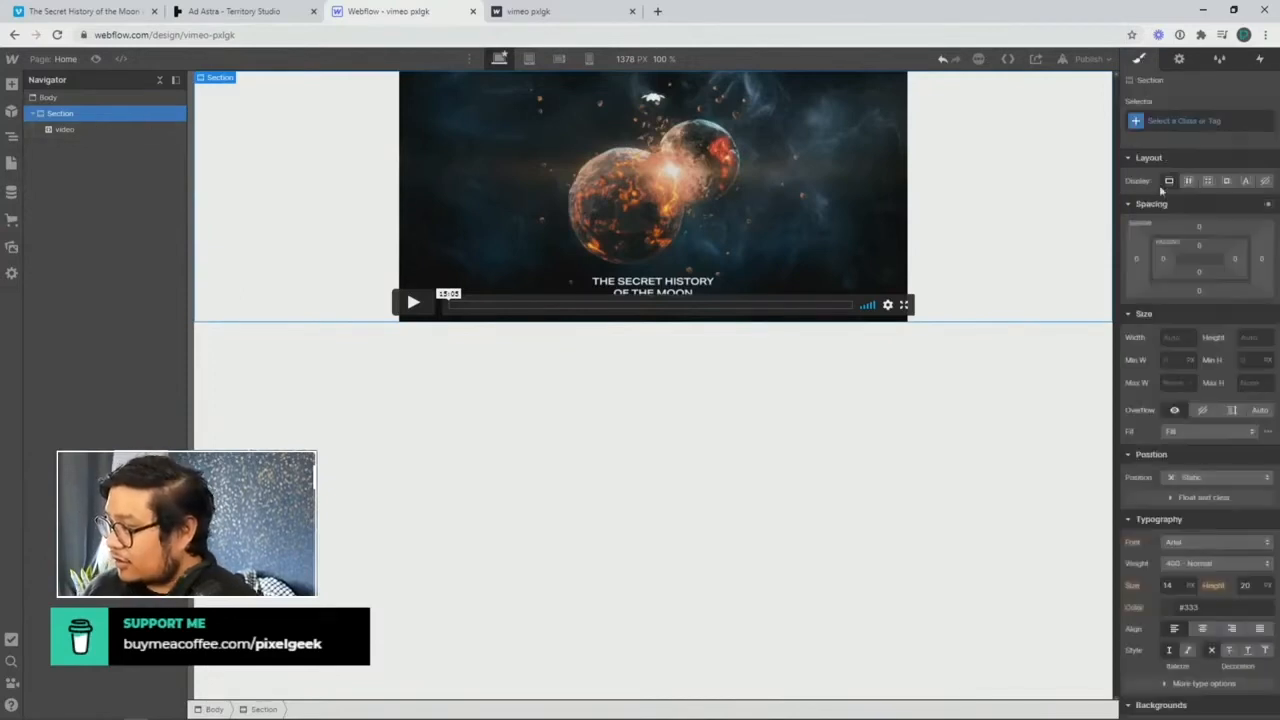
{"action": "left_click", "coordinate": [1181, 479]}
{"action": "left_click", "coordinate": [1181, 496]}
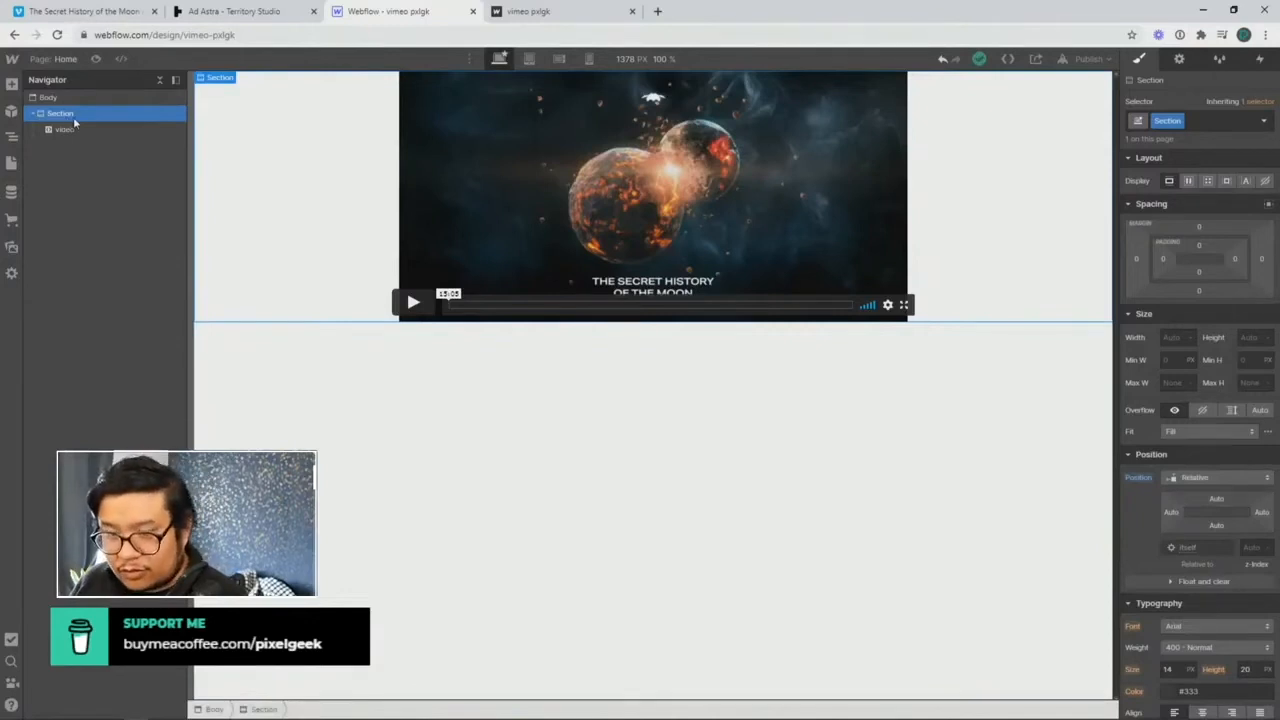
Step: Add a div block inside the Section and give it the class "play overlay"
{"action": "key", "text": "ctrl+e"}
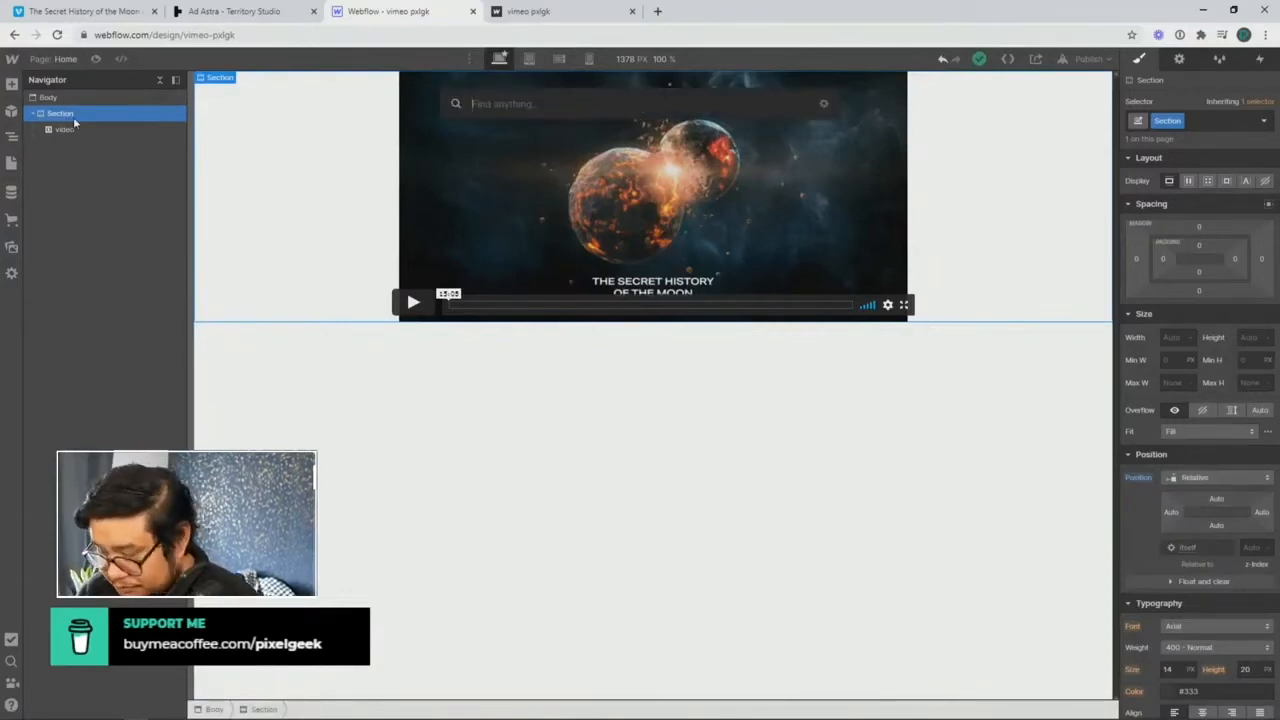
{"action": "type", "text": "div"}
{"action": "key", "text": "Return"}
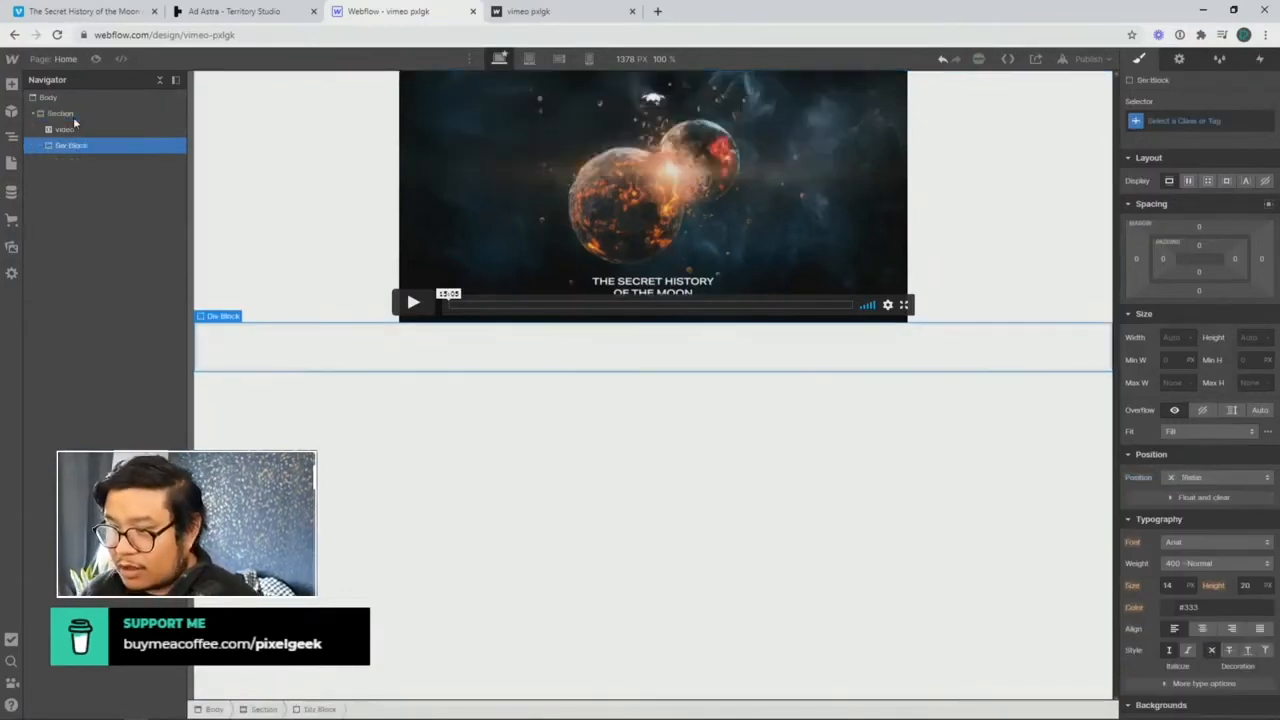
{"action": "left_click", "coordinate": [1194, 119]}
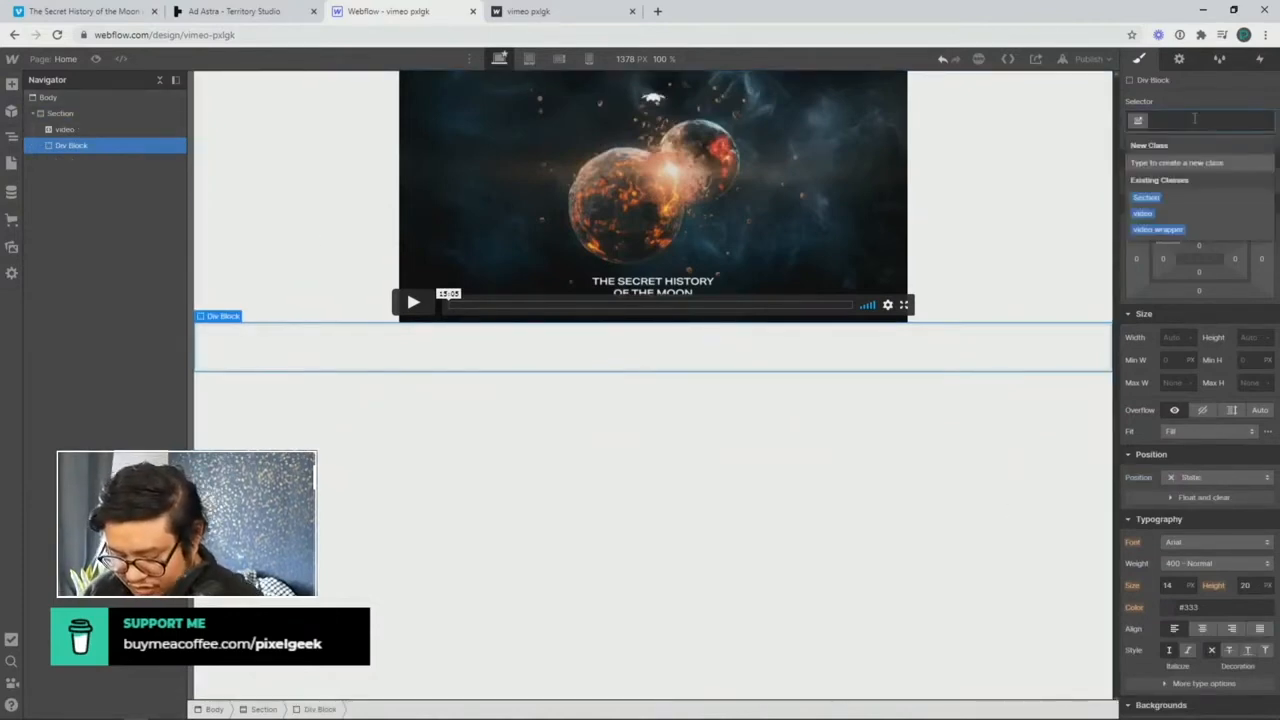
{"action": "type", "text": "play "}
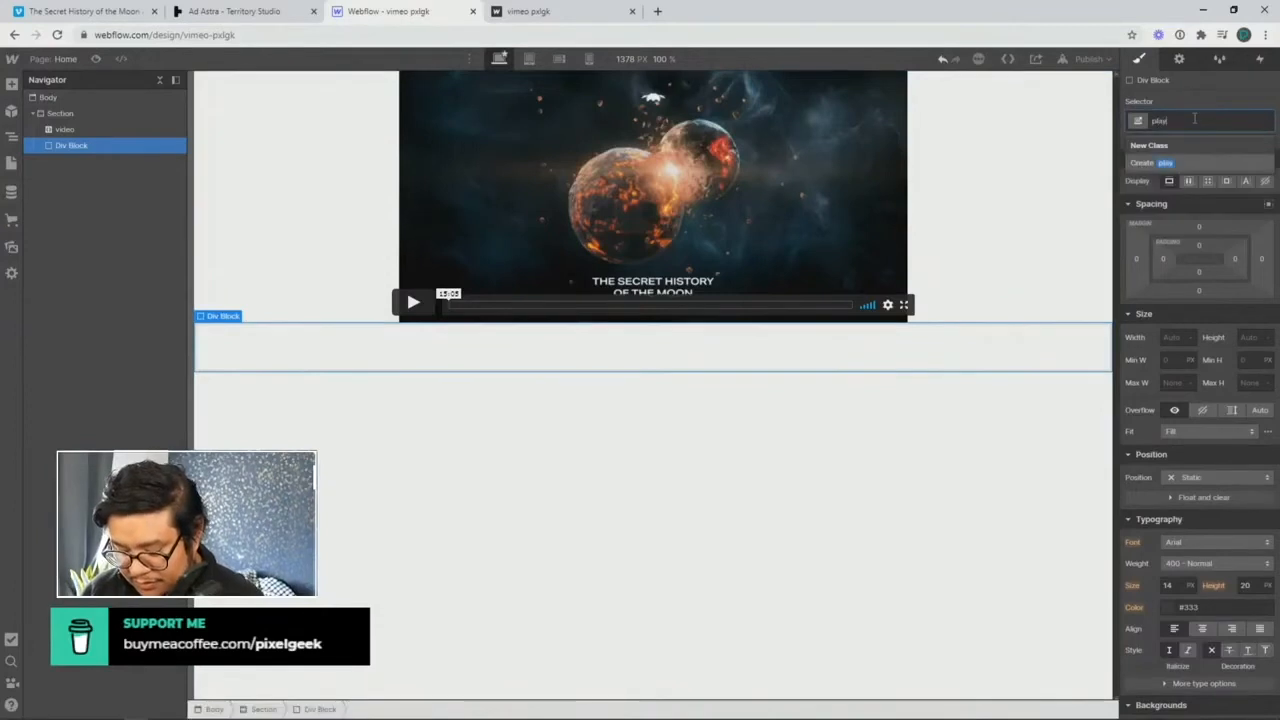
{"action": "type", "text": "overlay"}
{"action": "key", "text": "Return"}
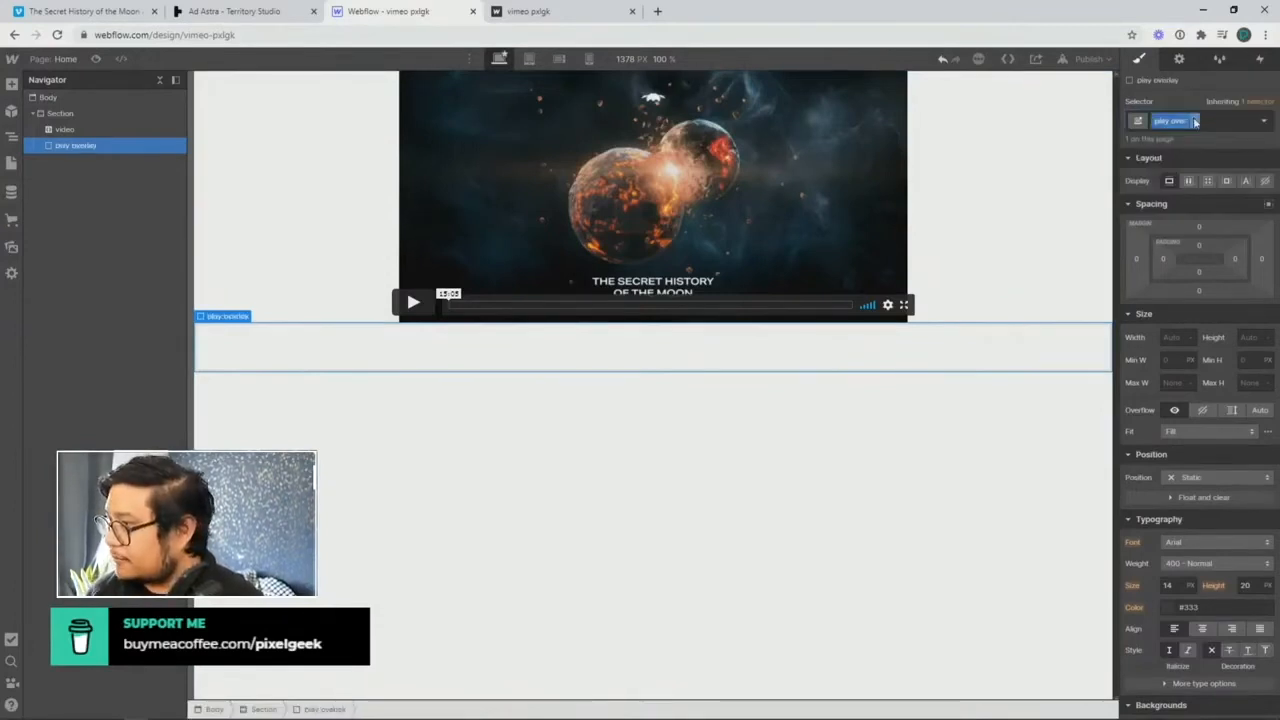
Step: Position the play overlay absolutely across the full Section with z-index 1, and make it a flex layout centred on both axes
{"action": "left_click", "coordinate": [1210, 477]}
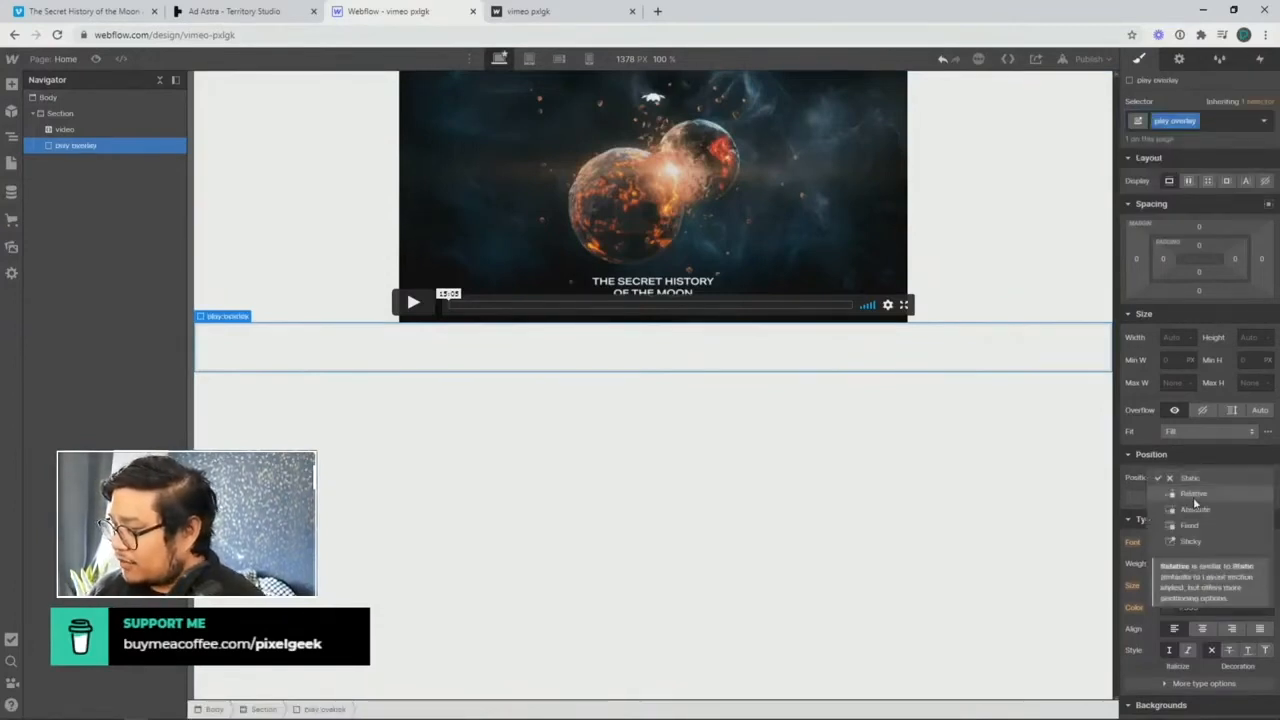
{"action": "left_click", "coordinate": [1198, 506]}
{"action": "left_click", "coordinate": [1267, 497]}
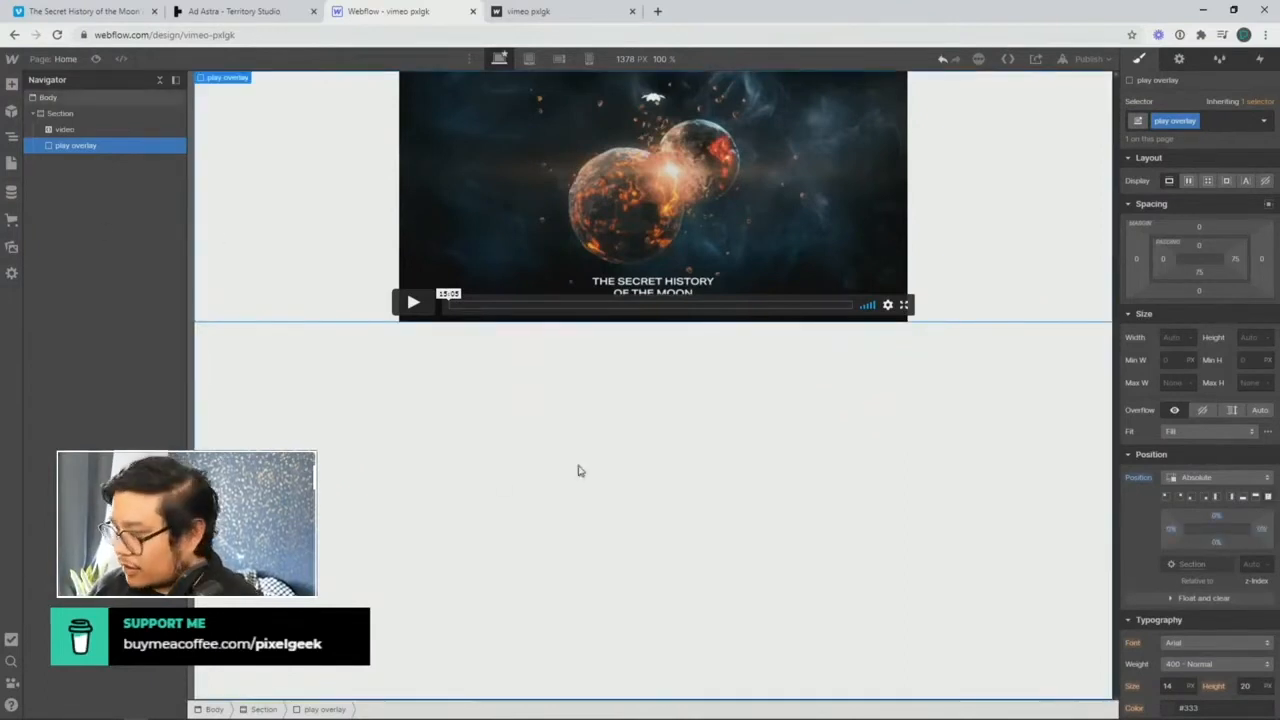
{"action": "left_click", "coordinate": [1250, 565]}
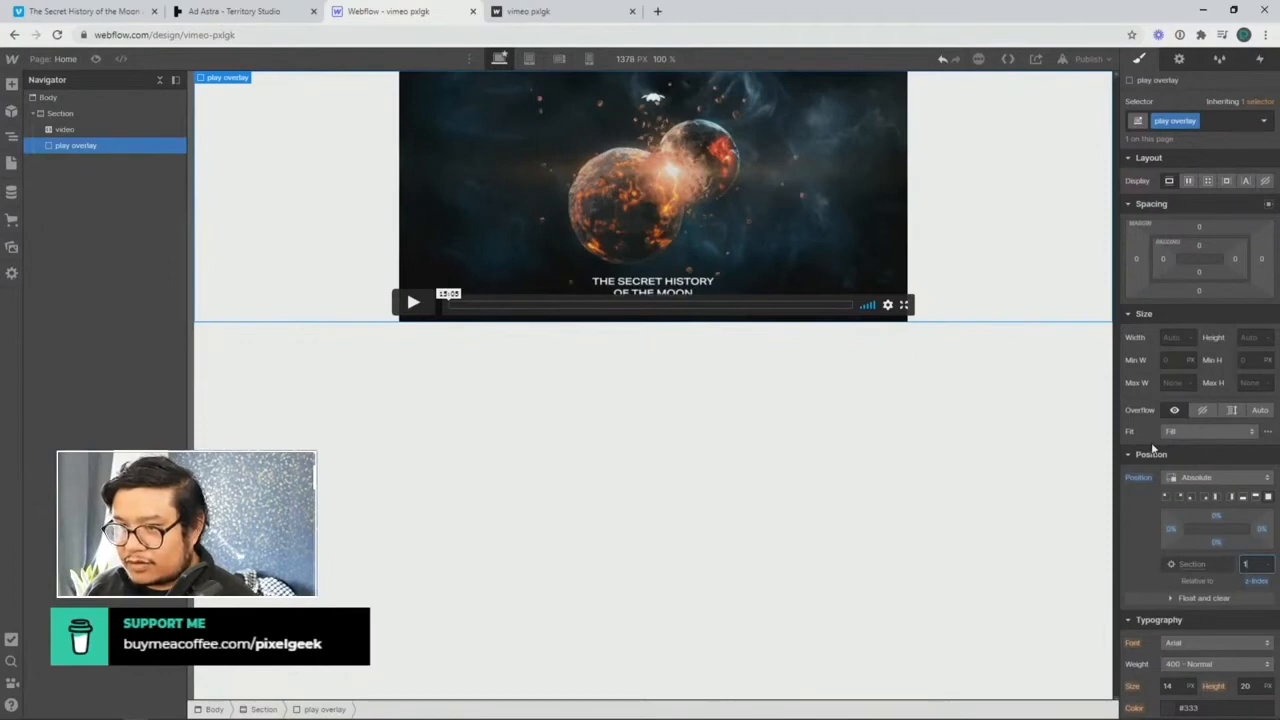
{"action": "left_click", "coordinate": [1188, 181]}
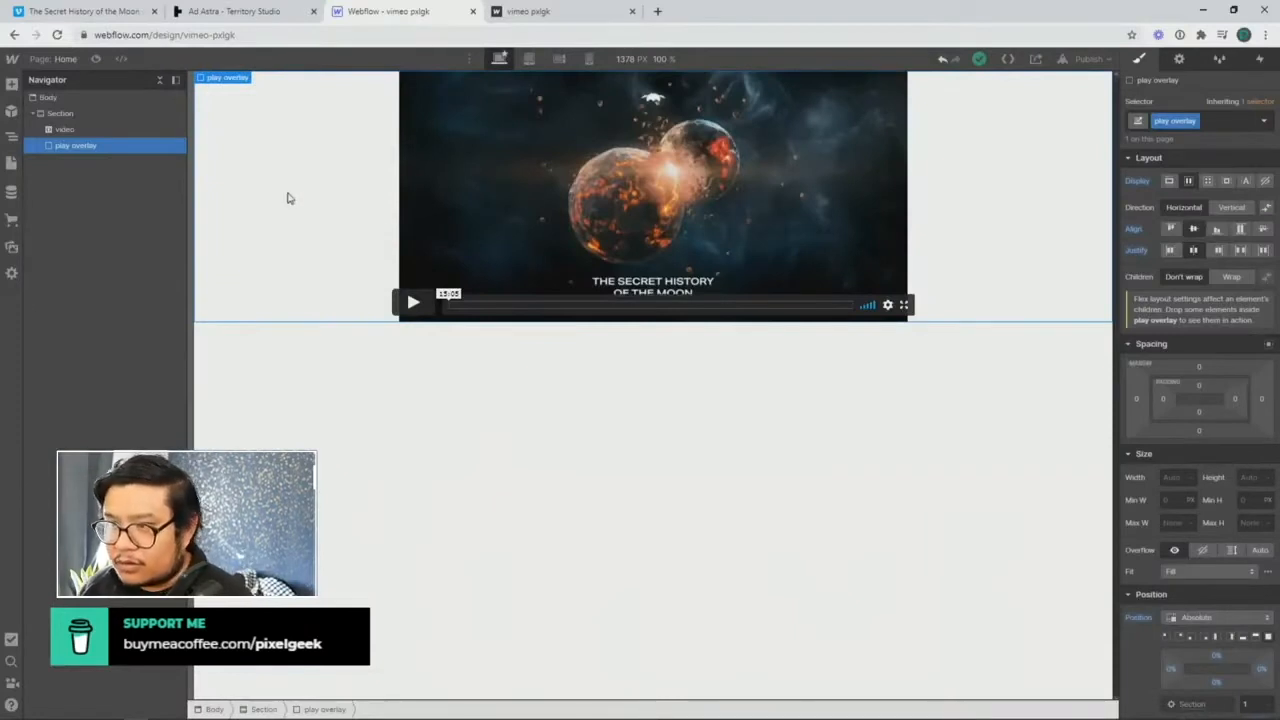
Step: Add a link block inside the play overlay and give it the class "play button"
{"action": "key", "text": "ctrl+e"}
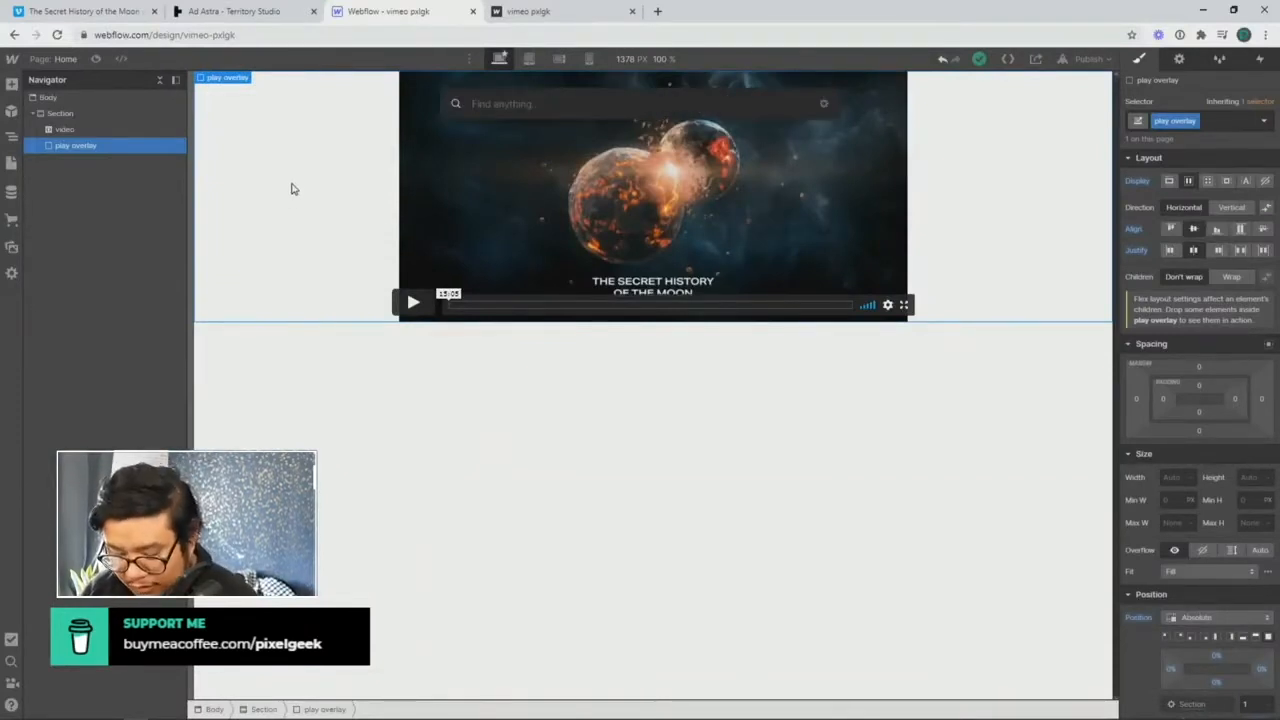
{"action": "type", "text": "div"}
{"action": "key", "text": "BackSpace"}
{"action": "key", "text": "BackSpace"}
{"action": "key", "text": "BackSpace"}
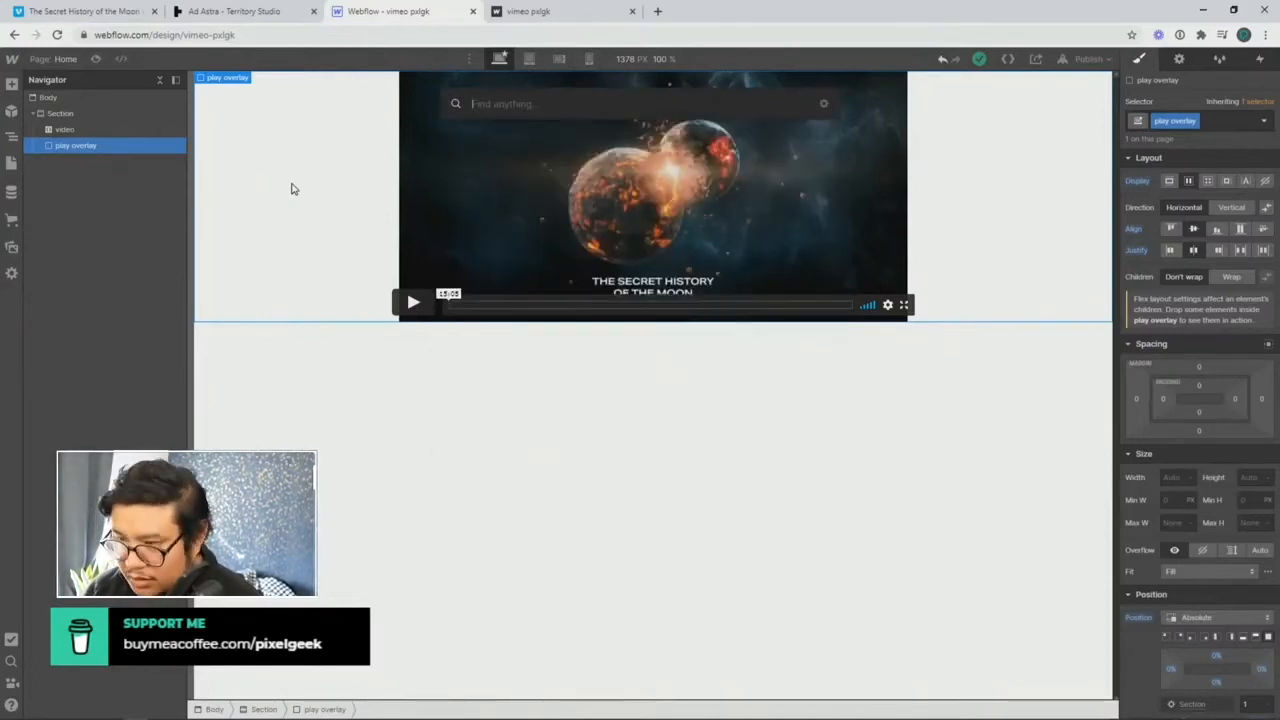
{"action": "type", "text": "link"}
{"action": "key", "text": "Return"}
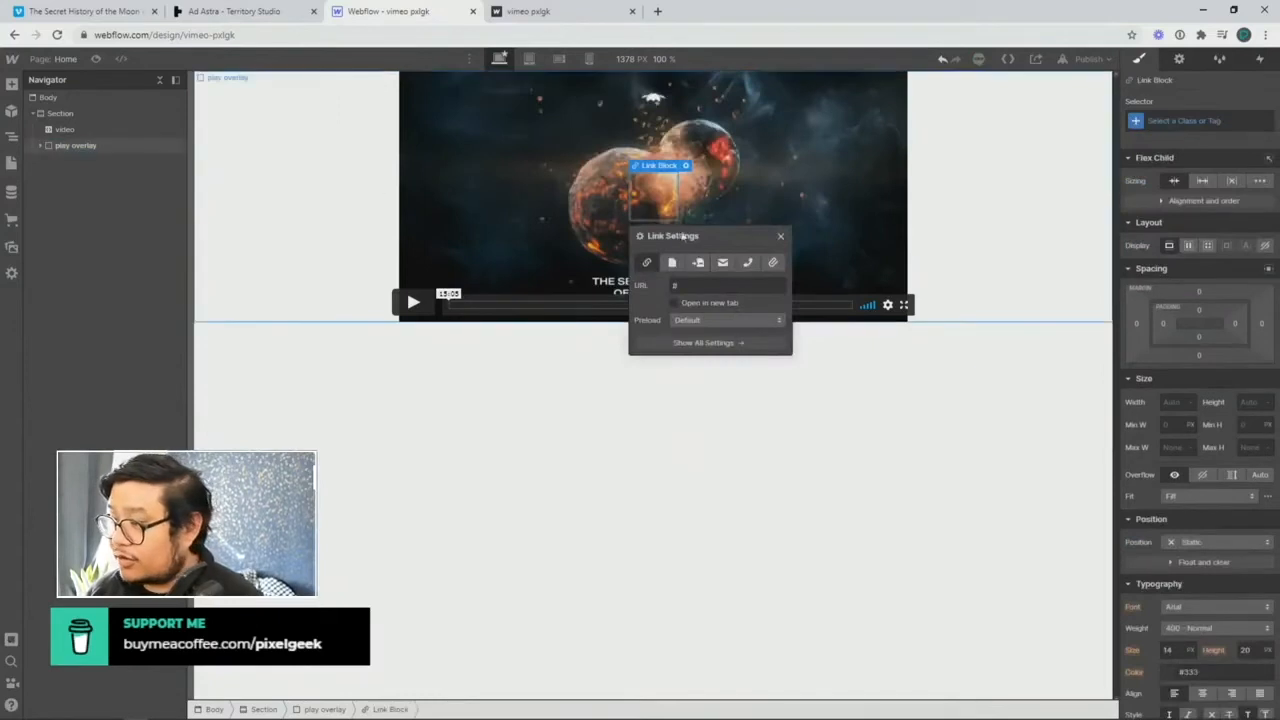
{"action": "left_click", "coordinate": [1184, 120]}
{"action": "type", "text": "play button"}
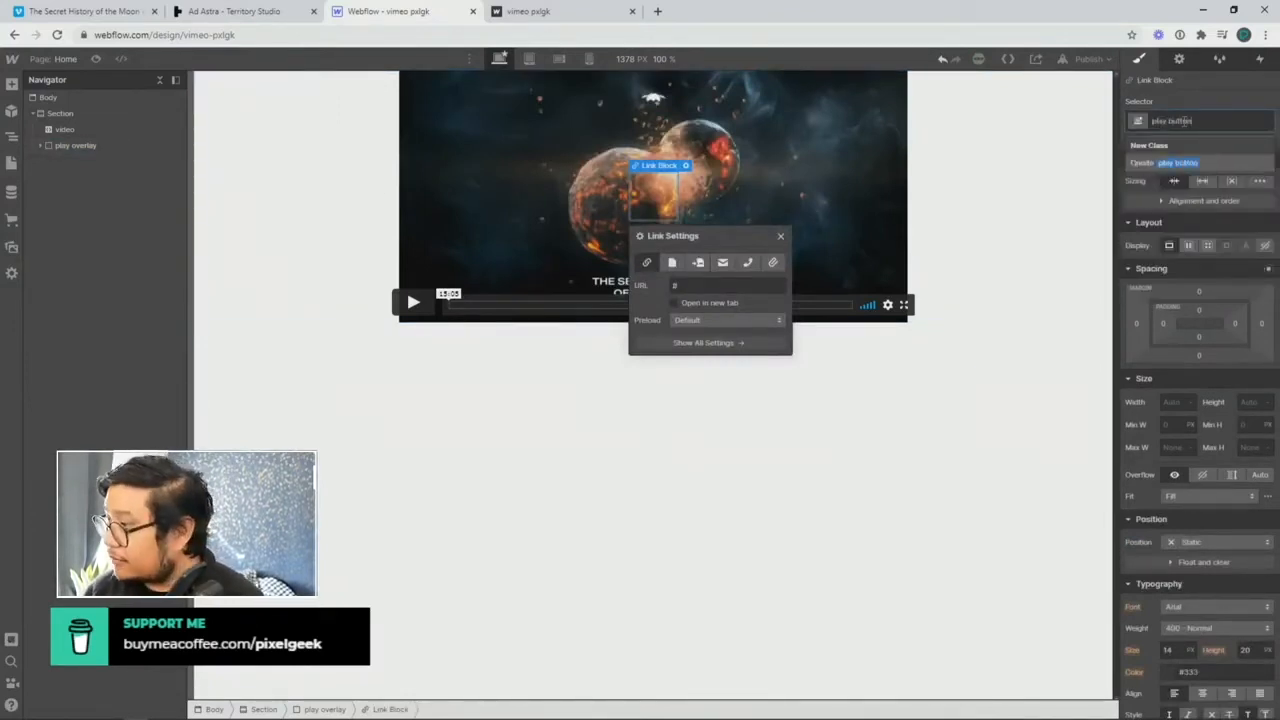
{"action": "key", "text": "Return"}
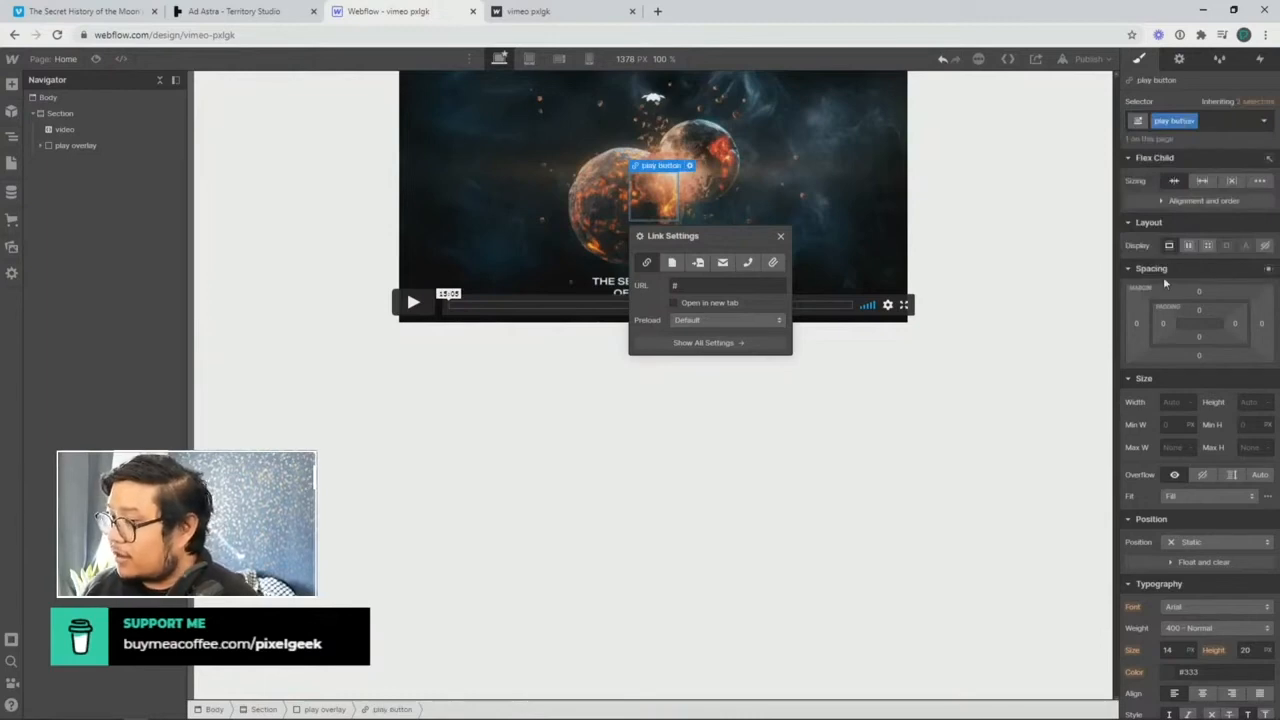
Step: Set the play button's width and height to 75 px and its border radius to 50
{"action": "left_click", "coordinate": [1178, 401]}
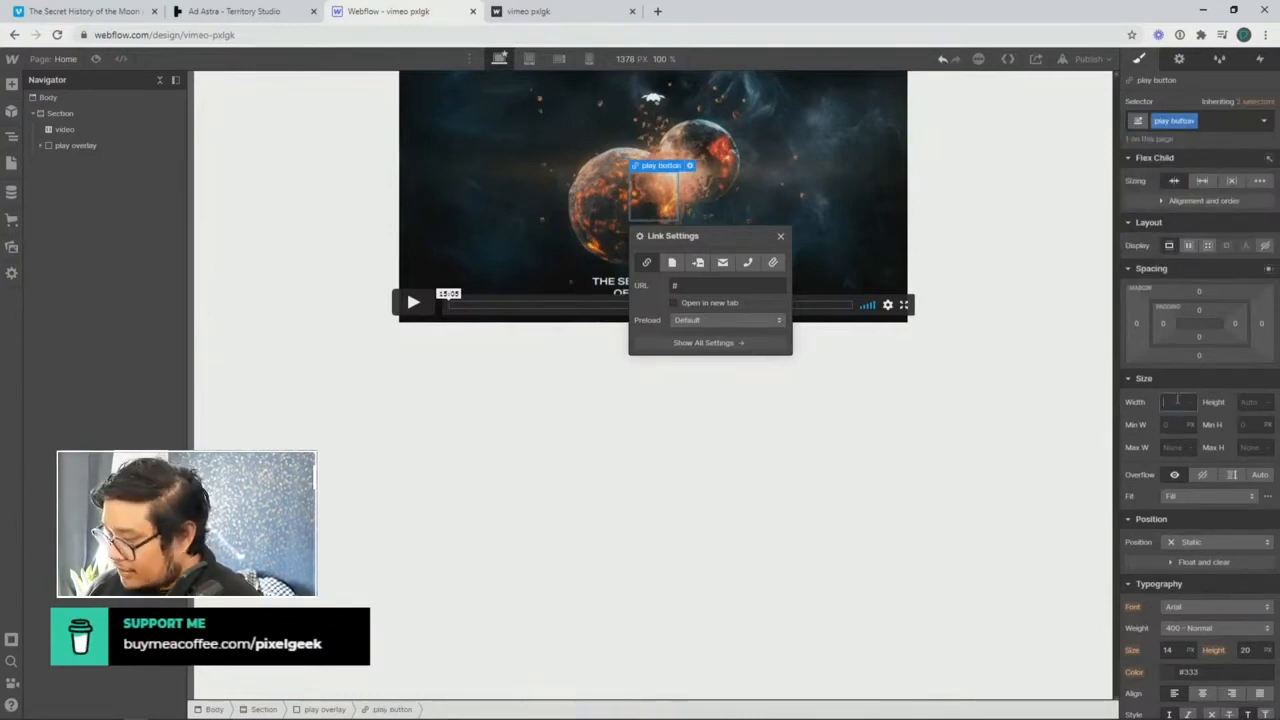
{"action": "type", "text": "75"}
{"action": "key", "text": "Tab"}
{"action": "type", "text": "75"}
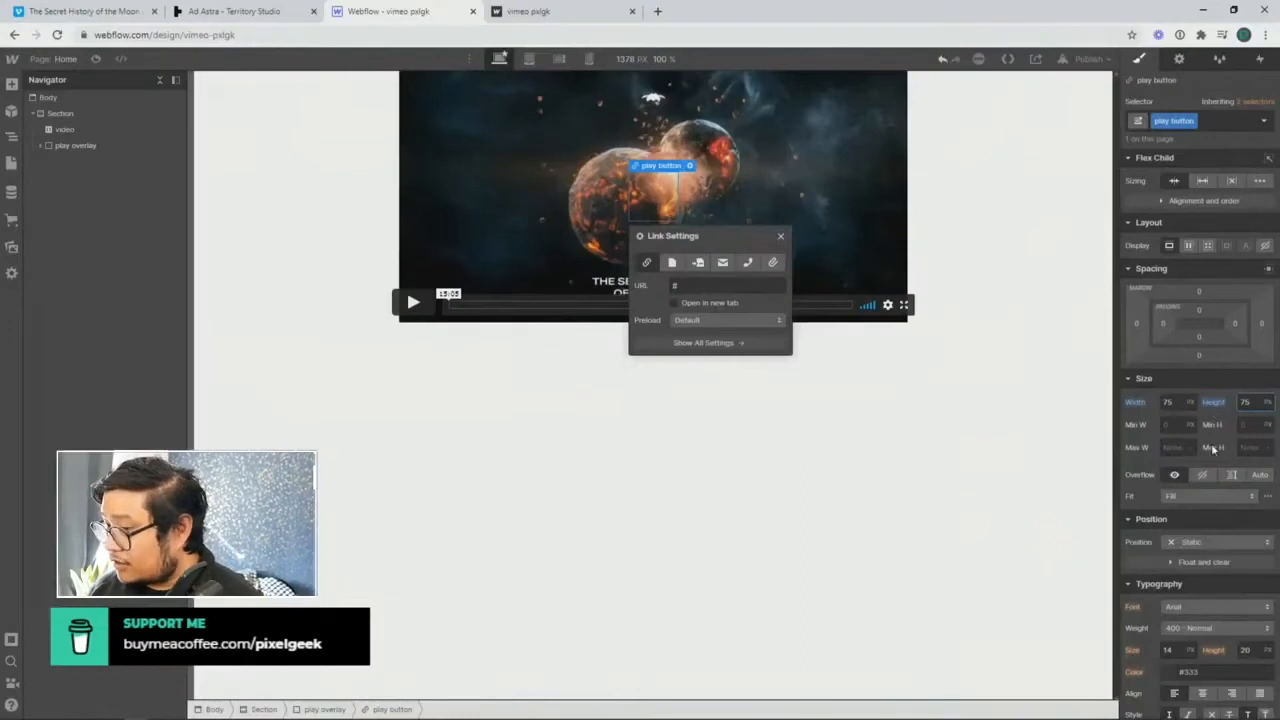
{"action": "scroll", "coordinate": [1211, 441], "scroll_direction": "down", "scroll_amount": 5}
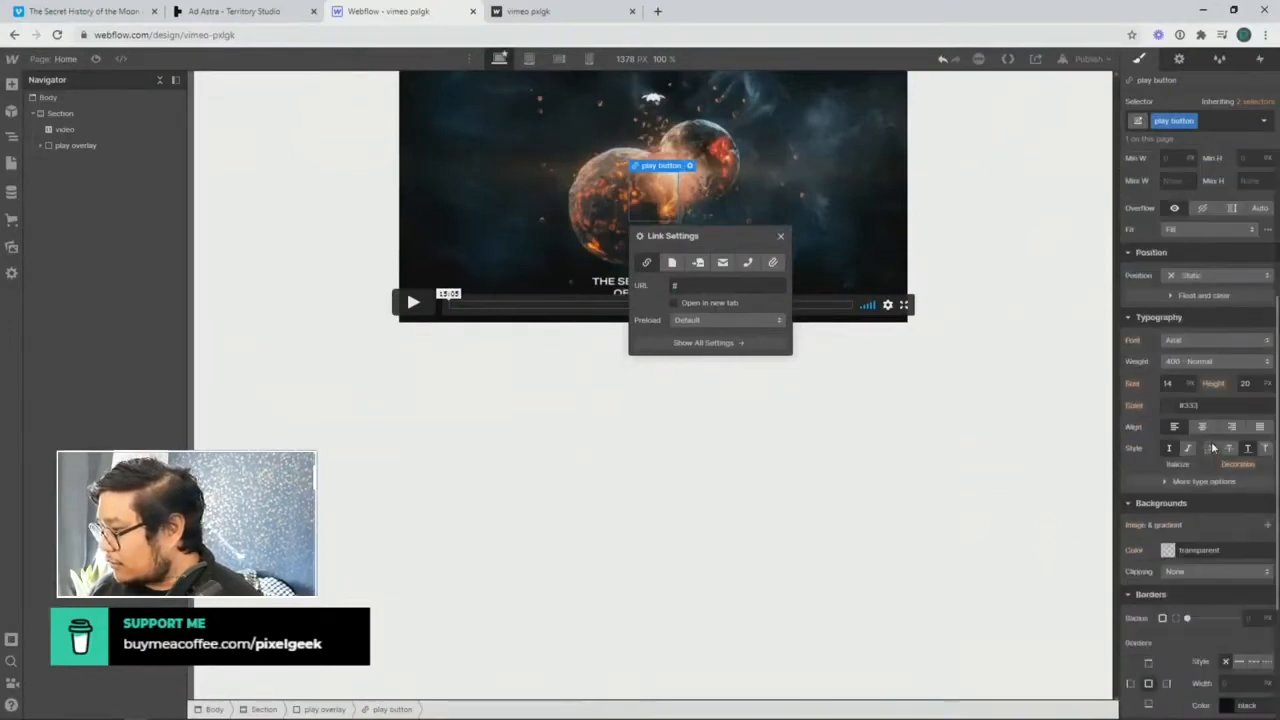
{"action": "scroll", "coordinate": [1205, 588], "scroll_direction": "down", "scroll_amount": 3}
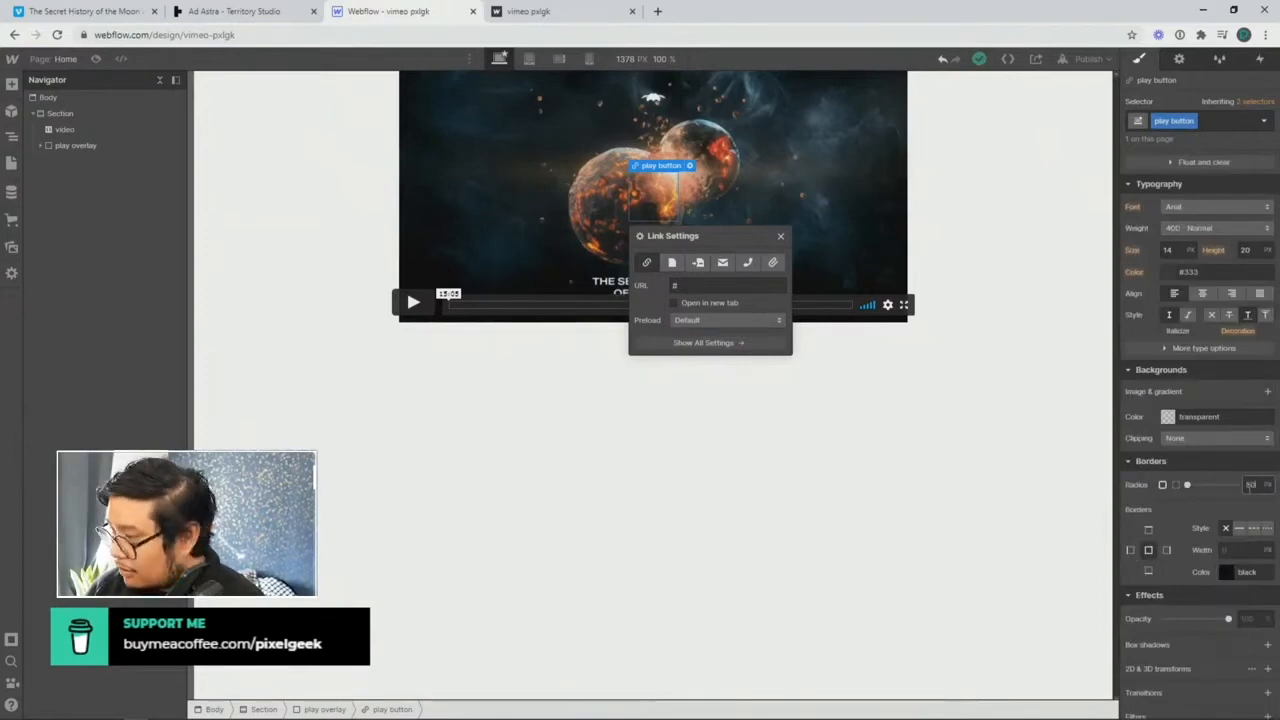
{"action": "key", "text": "Return"}
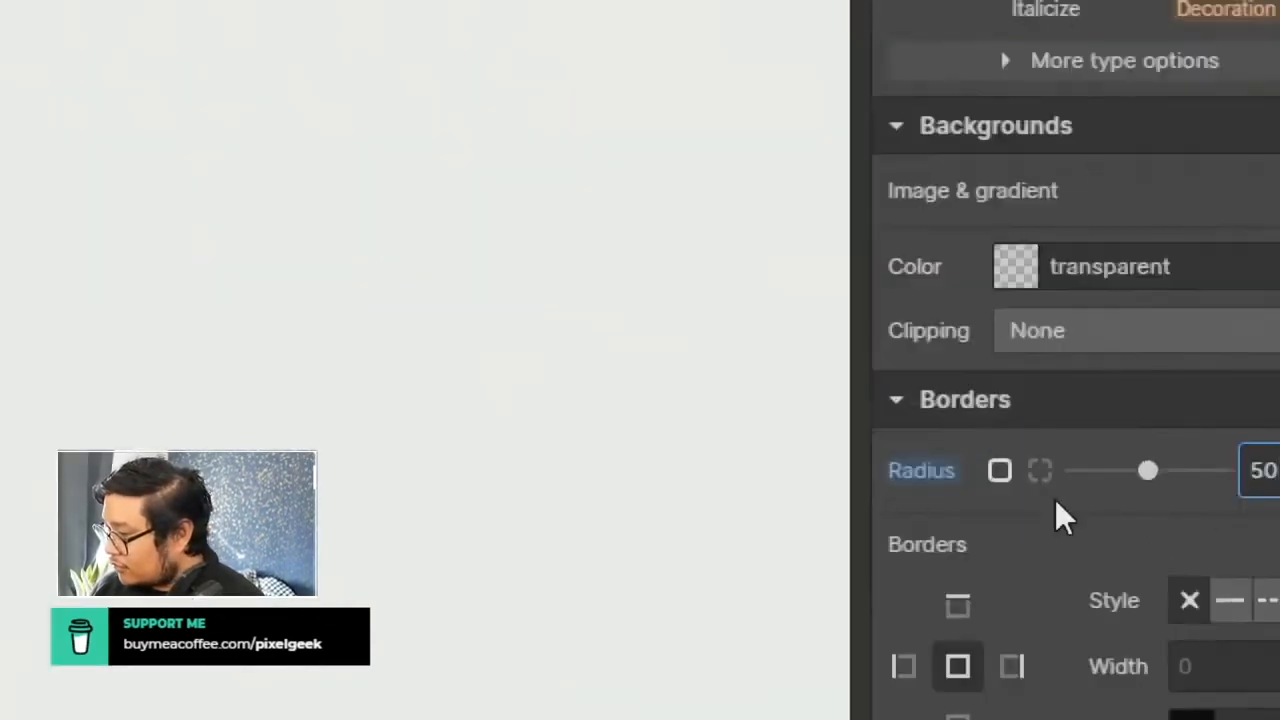
Step: Give the play button a solid white background (#ffffff) and close its link settings
{"action": "left_click", "coordinate": [1025, 262]}
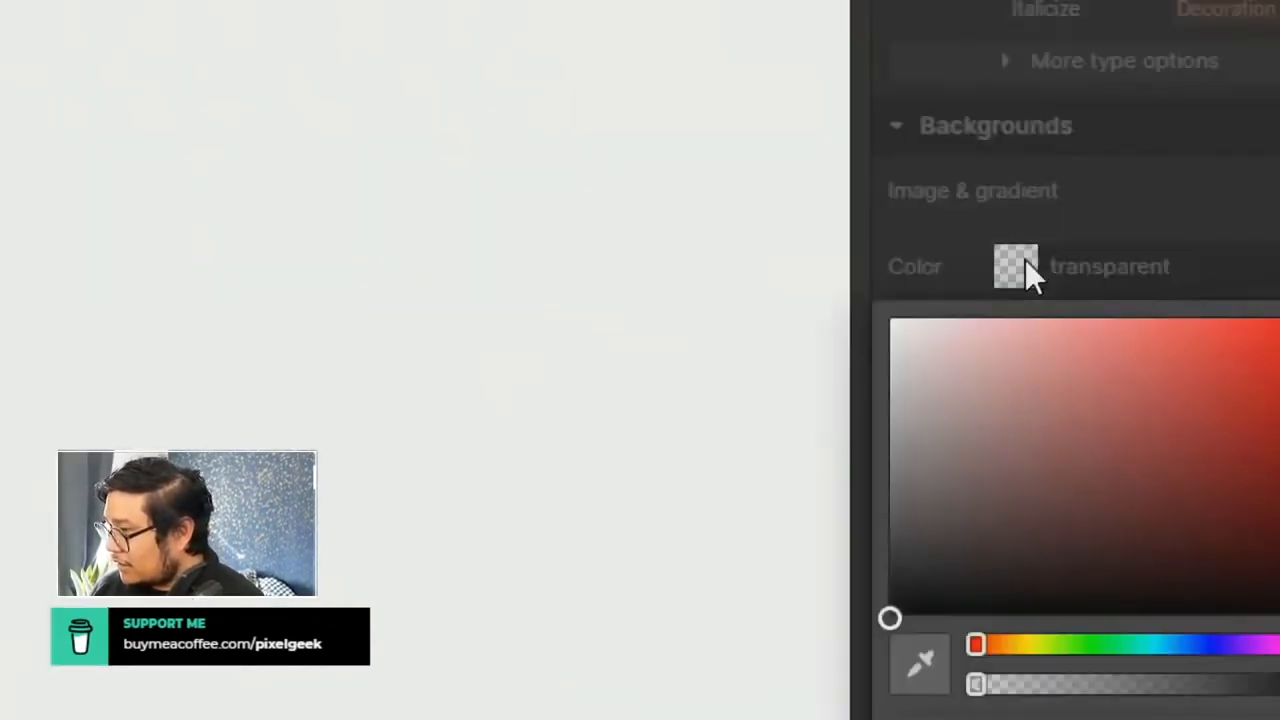
{"action": "left_click_drag", "start_coordinate": [960, 414], "coordinate": [809, 217]}
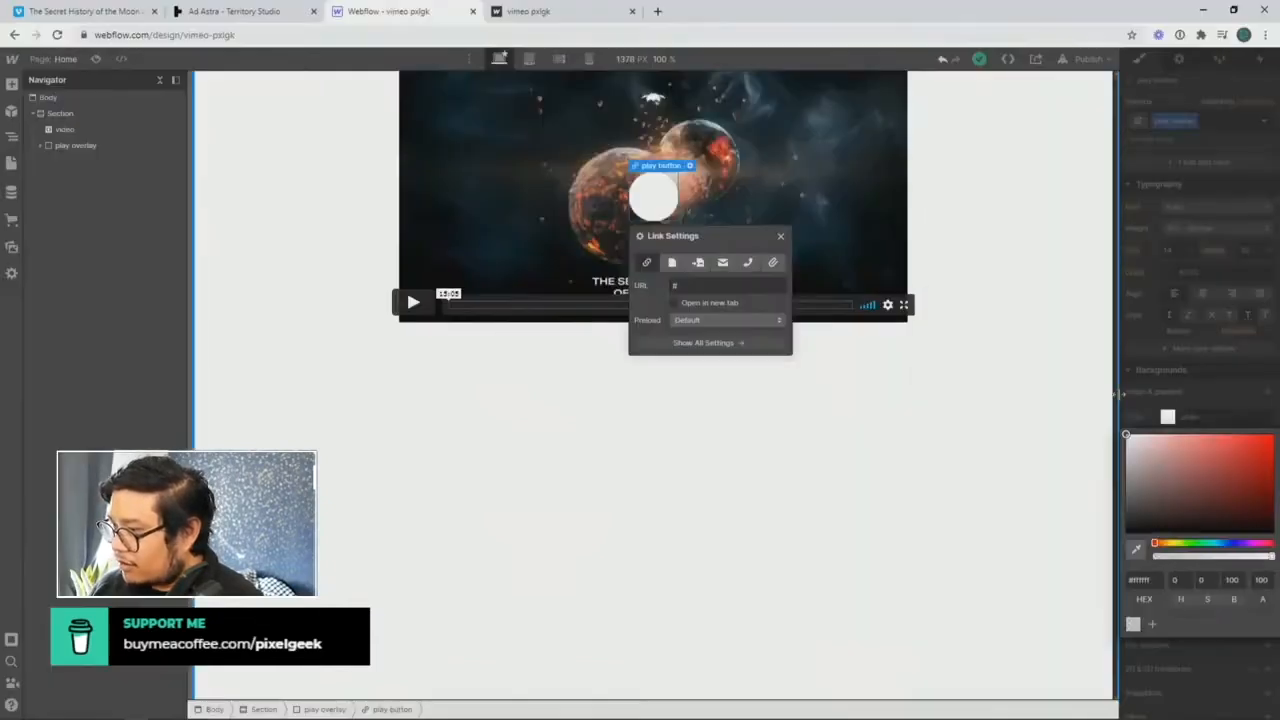
{"action": "left_click", "coordinate": [781, 237]}
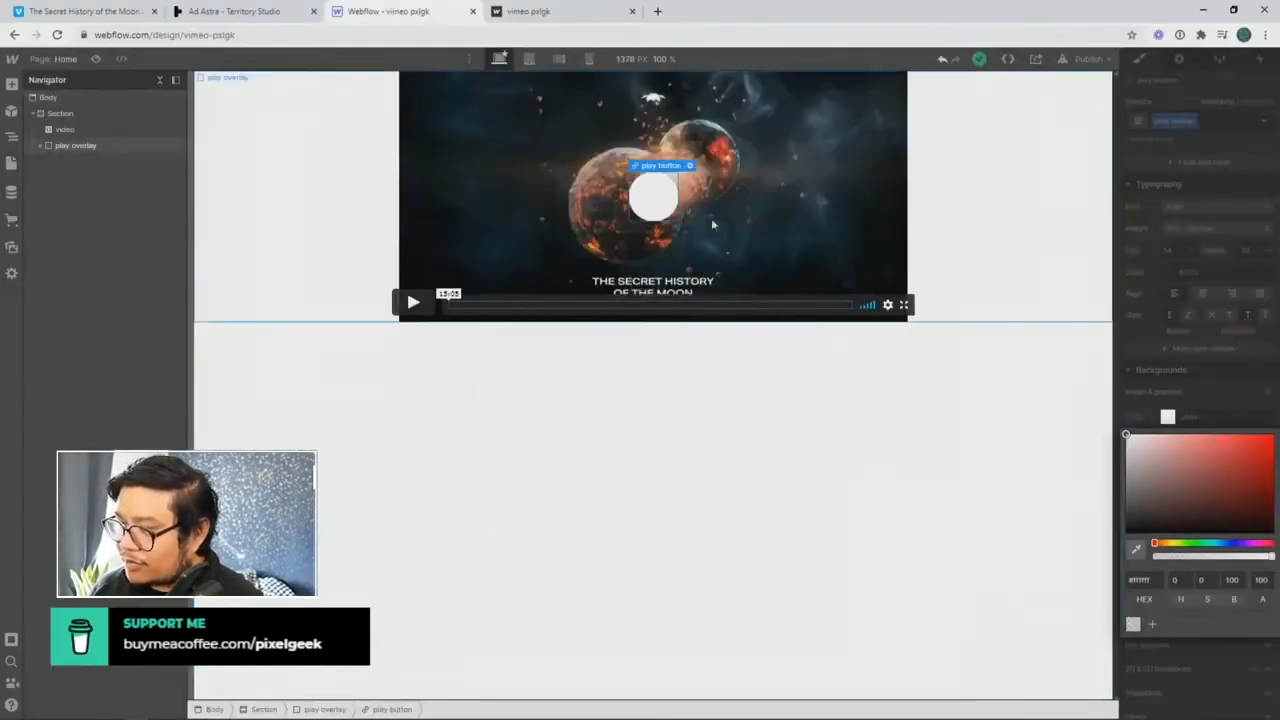
{"action": "left_click", "coordinate": [663, 210]}
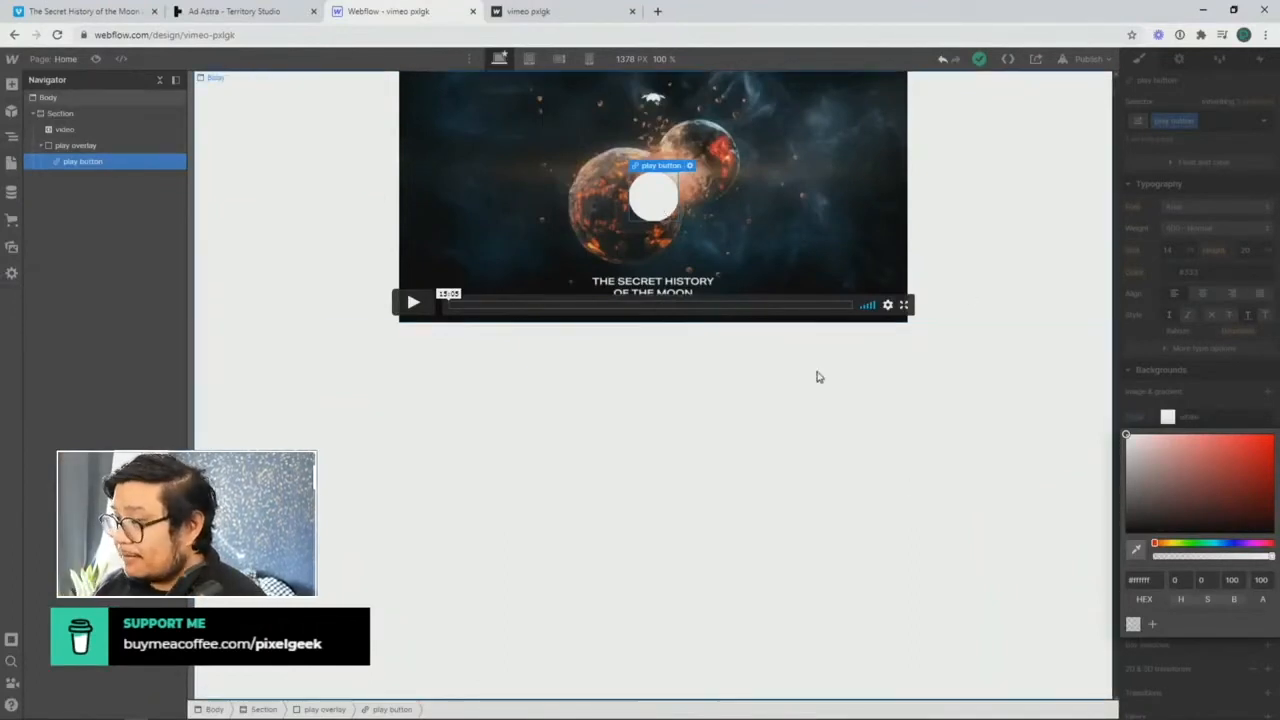
{"action": "left_click", "coordinate": [790, 356]}
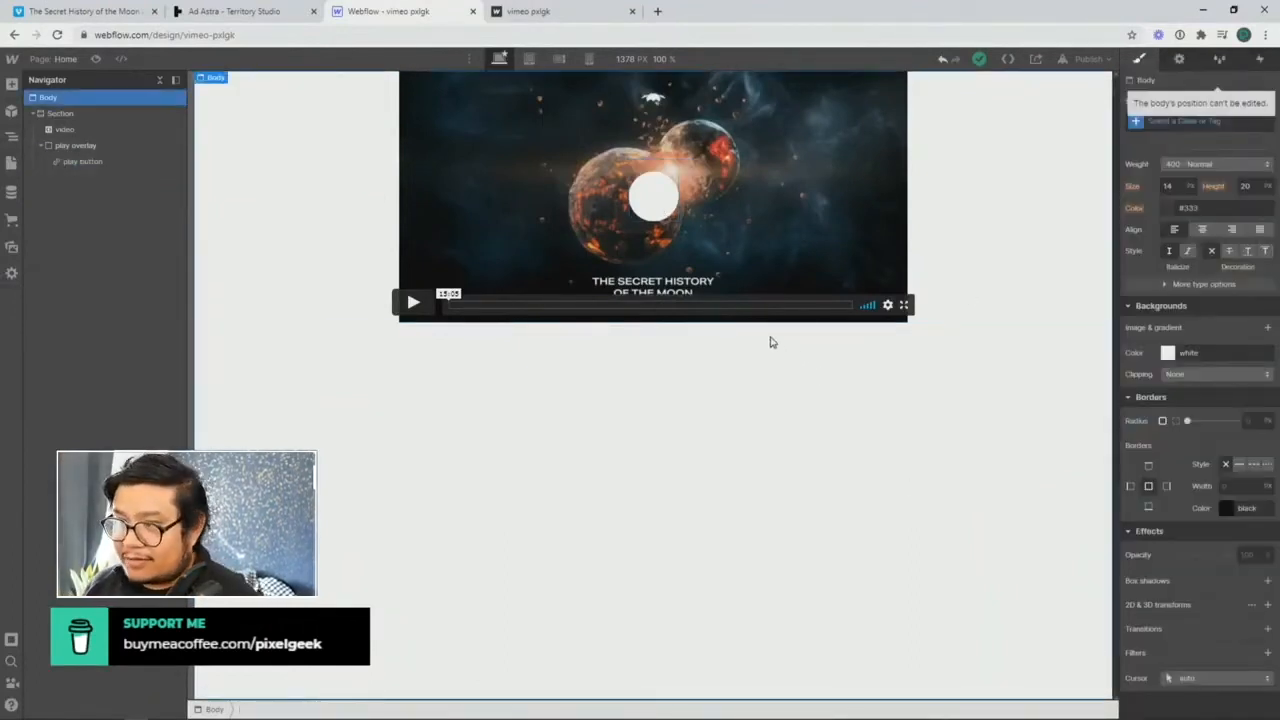
Step: Set the play overlay's background to black at 80% opacity
{"action": "left_click", "coordinate": [935, 308]}
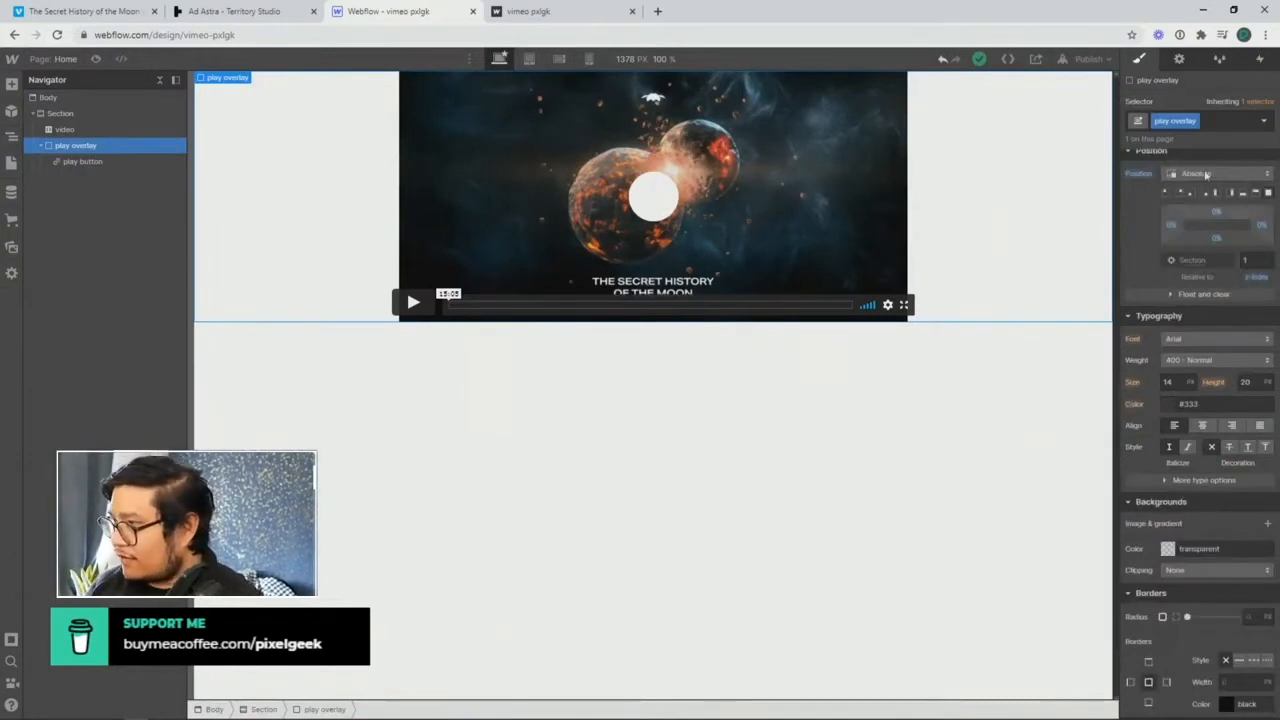
{"action": "left_click", "coordinate": [1166, 550]}
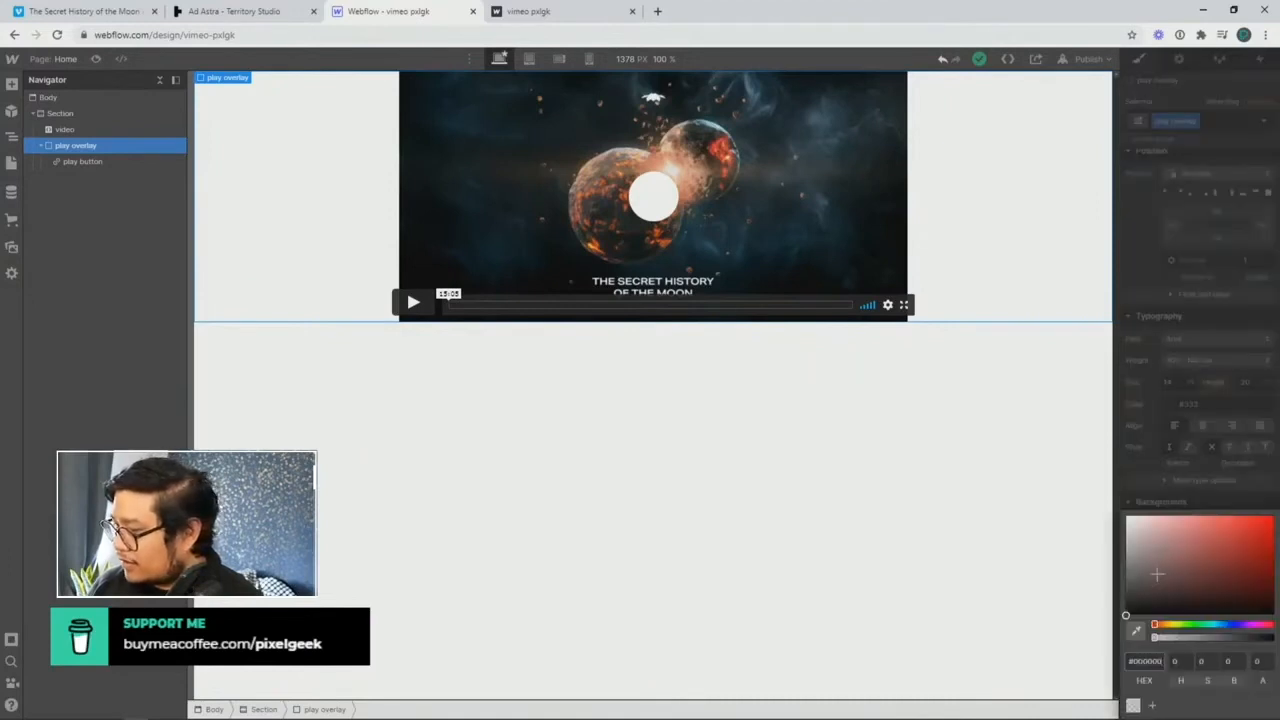
{"action": "left_click_drag", "start_coordinate": [1156, 571], "coordinate": [1060, 661]}
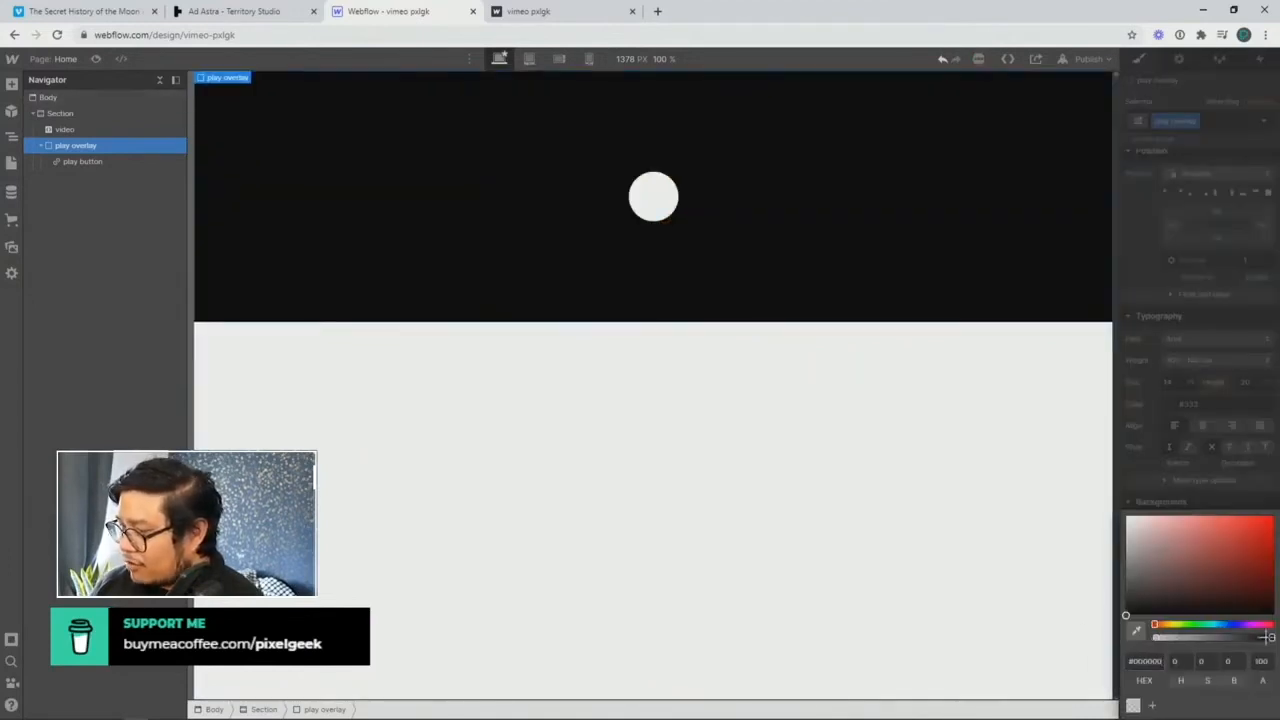
{"action": "mouse_move", "coordinate": [1270, 637]}
{"action": "left_mouse_down"}
{"action": "mouse_move", "coordinate": [1234, 637]}
{"action": "mouse_move", "coordinate": [1247, 637]}
{"action": "left_mouse_up"}
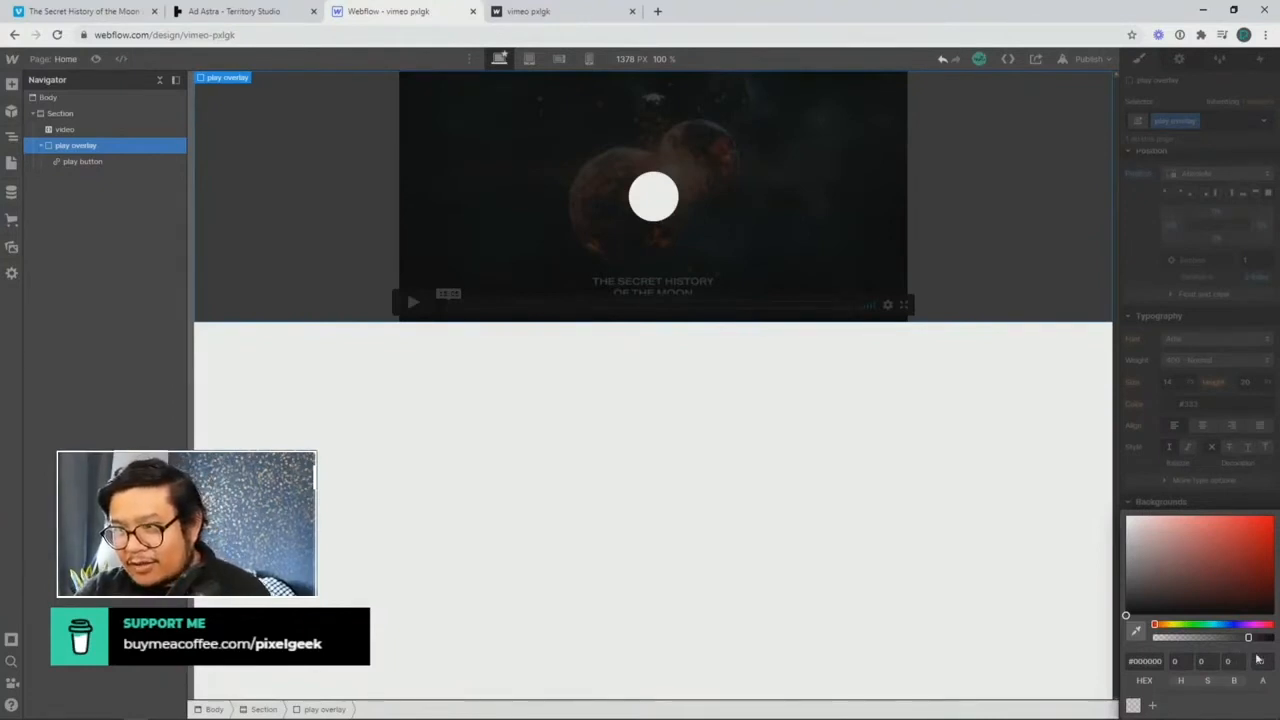
{"action": "left_click", "coordinate": [860, 272]}
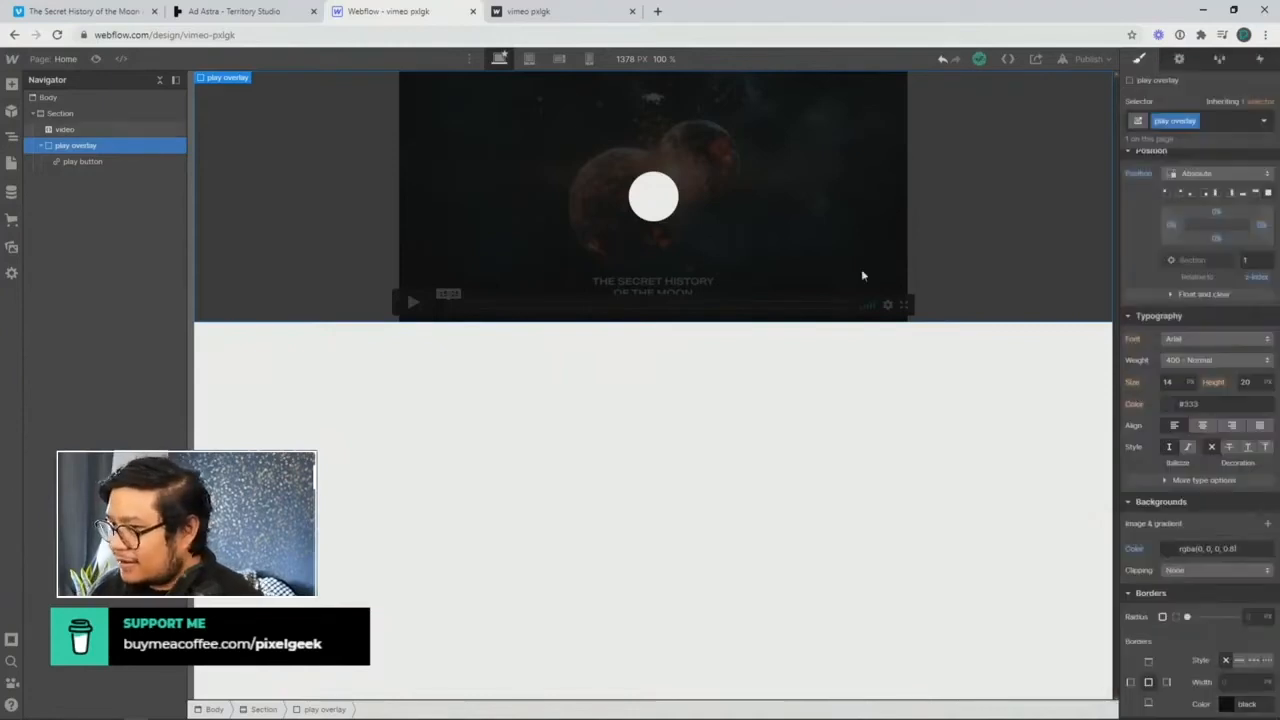
Step: Reduce the opacity of the play button's white background to 55%
{"action": "left_click", "coordinate": [655, 205]}
{"action": "left_click", "coordinate": [1166, 418]}
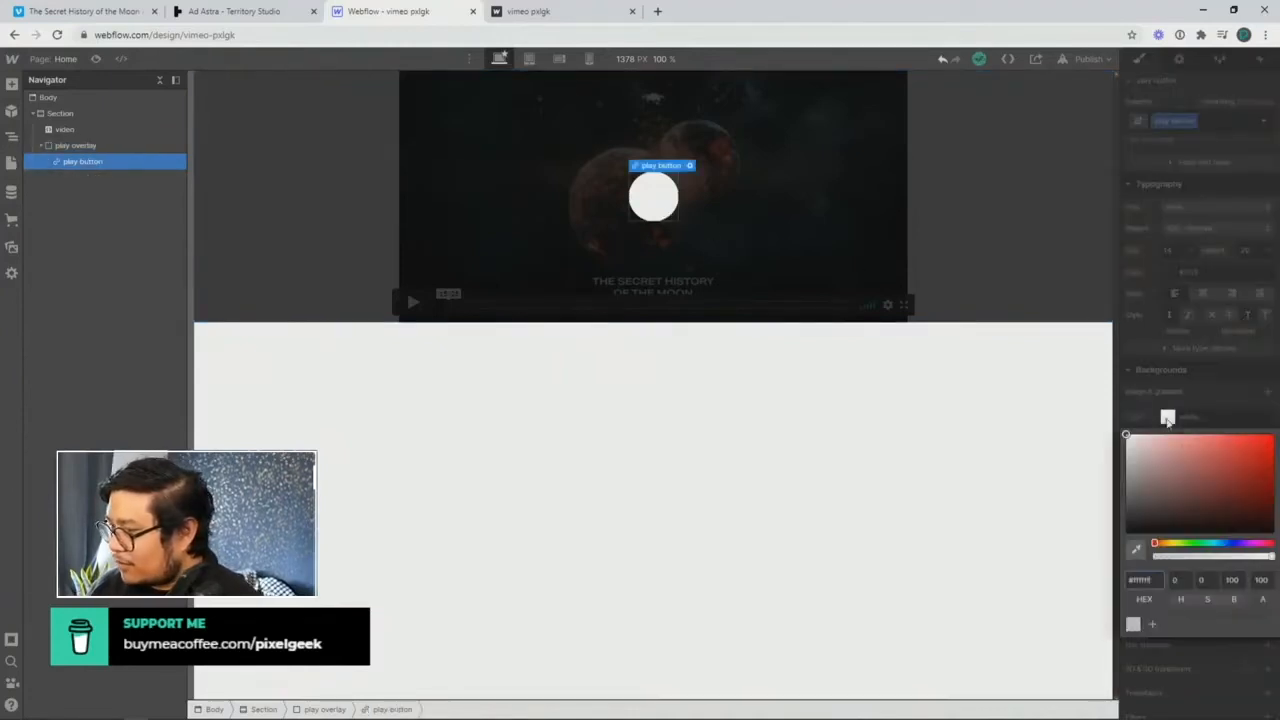
{"action": "left_click_drag", "start_coordinate": [1258, 556], "coordinate": [1217, 556]}
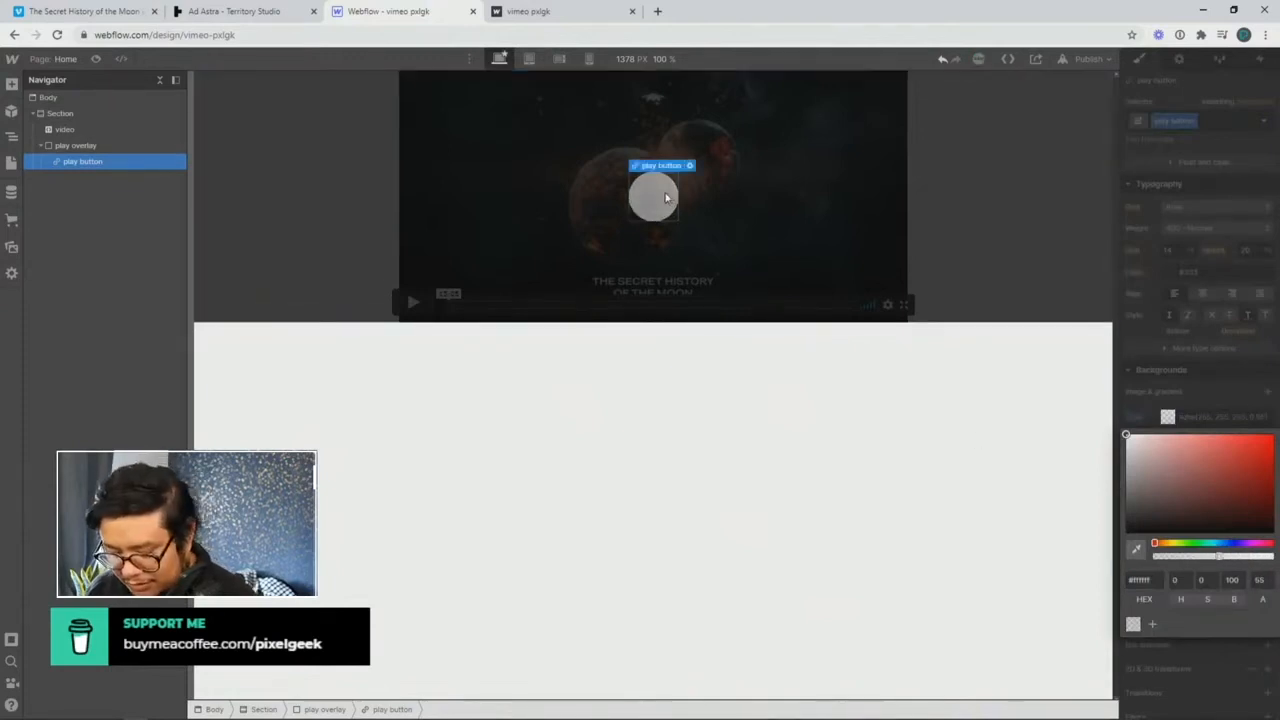
Step: Add a text block inside the play button and replace its placeholder text with "P"
{"action": "key", "text": "ctrl+e"}
{"action": "type", "text": "text"}
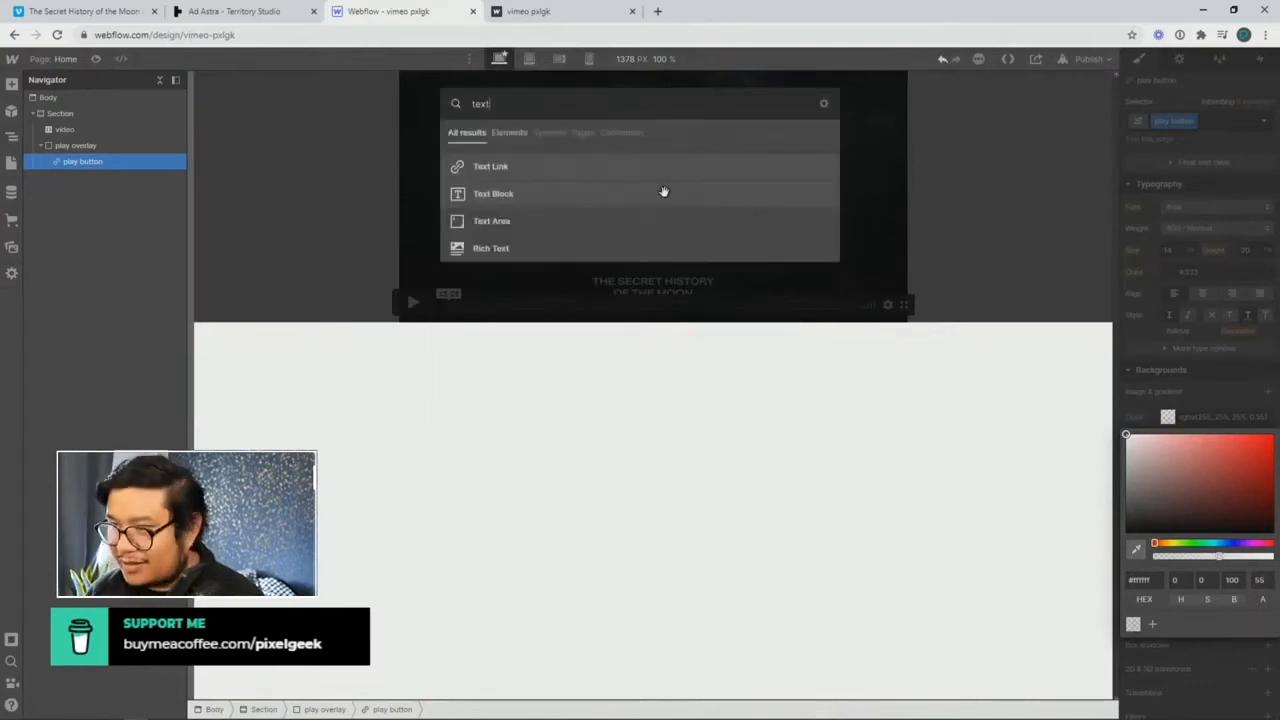
{"action": "left_click", "coordinate": [663, 193]}
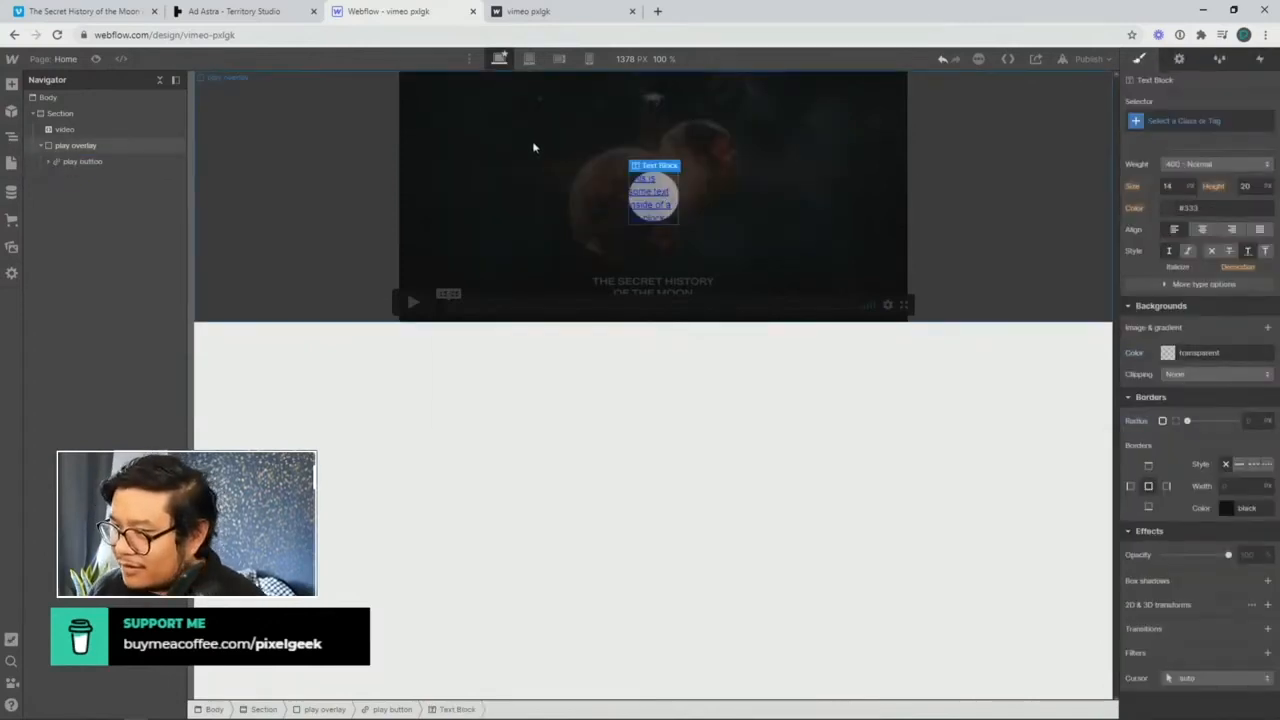
{"action": "double_click", "coordinate": [657, 212]}
{"action": "key", "text": "BackSpace"}
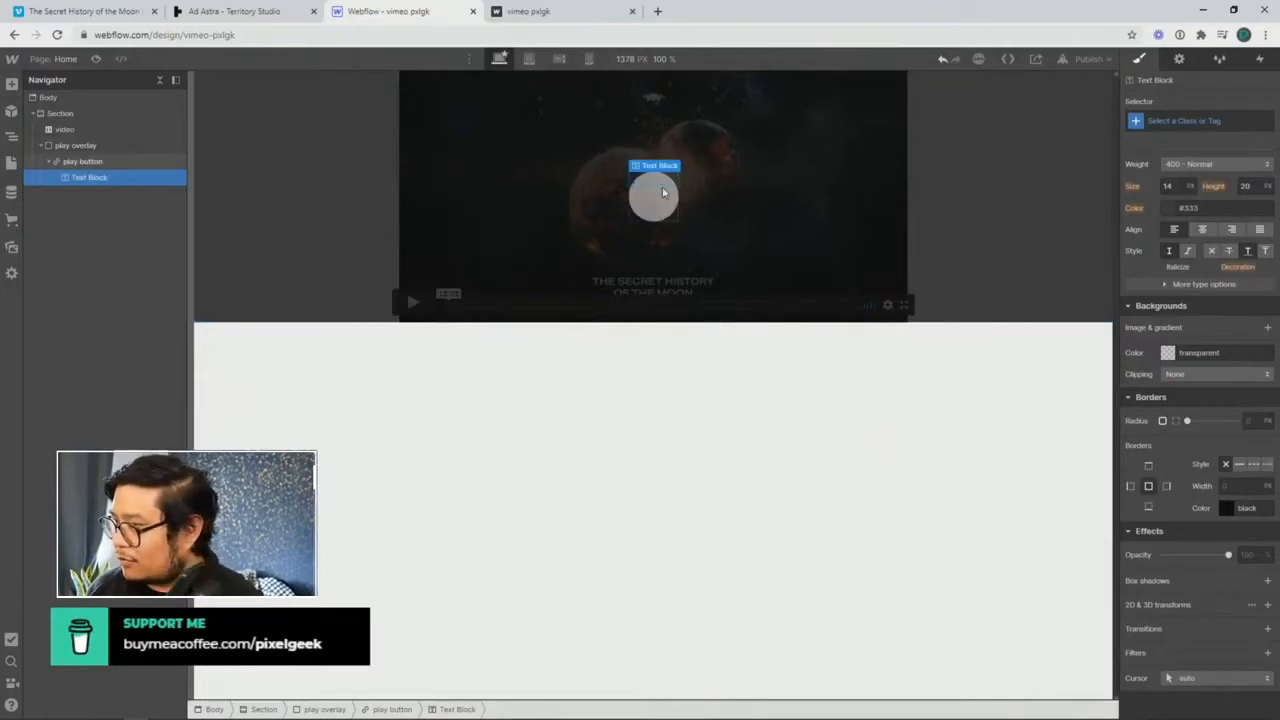
Step: Make the play button a horizontal flex layout with its content centred on both axes
{"action": "scroll", "coordinate": [1177, 311], "scroll_direction": "up", "scroll_amount": 5}
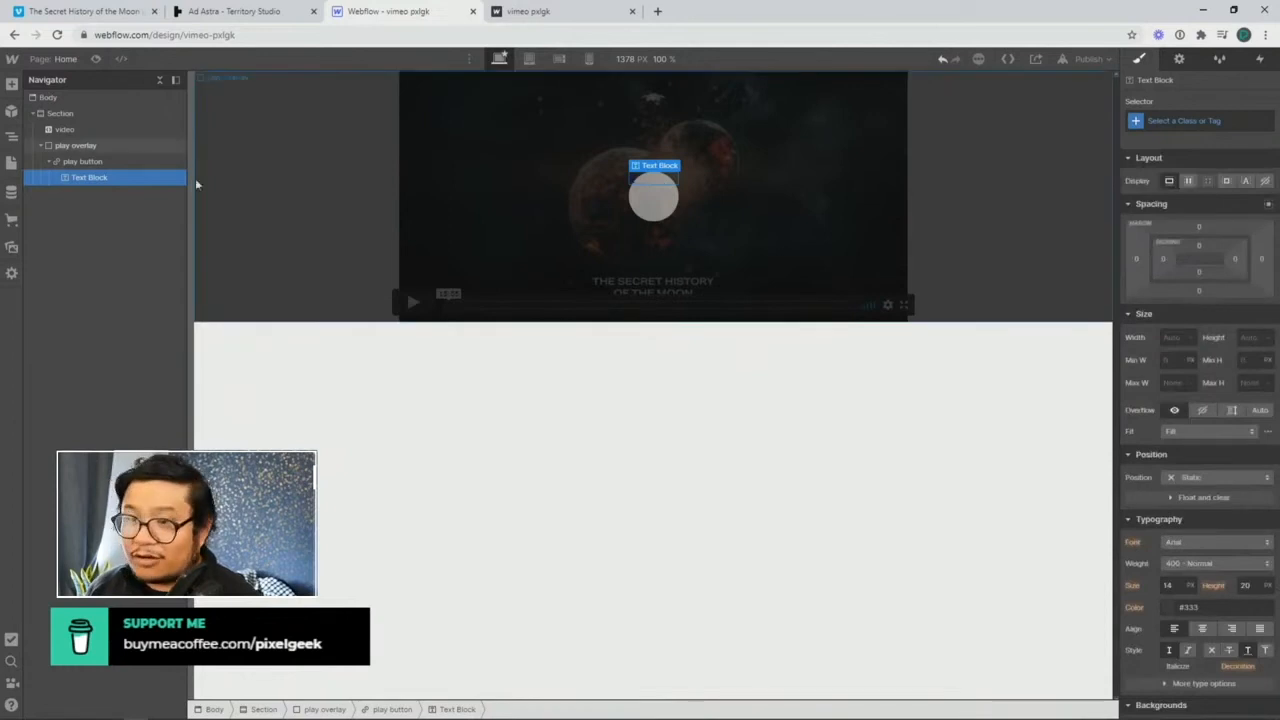
{"action": "left_click", "coordinate": [118, 161]}
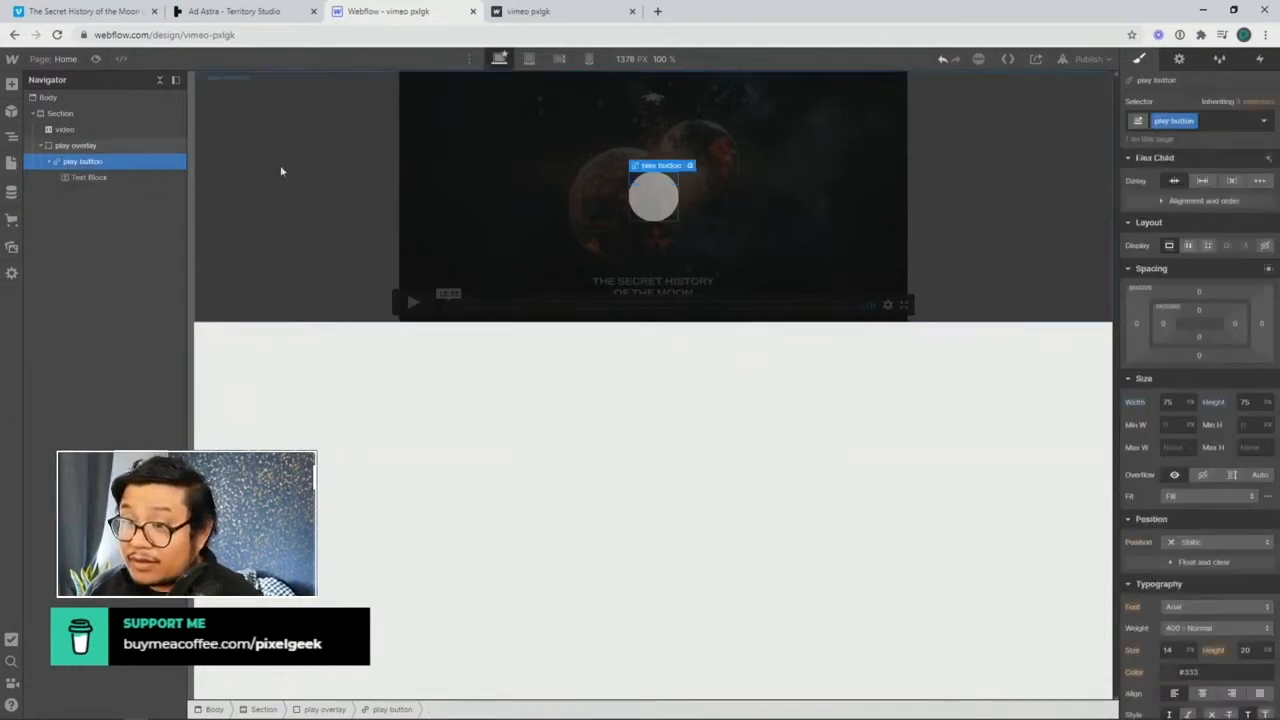
{"action": "left_click", "coordinate": [1192, 256]}
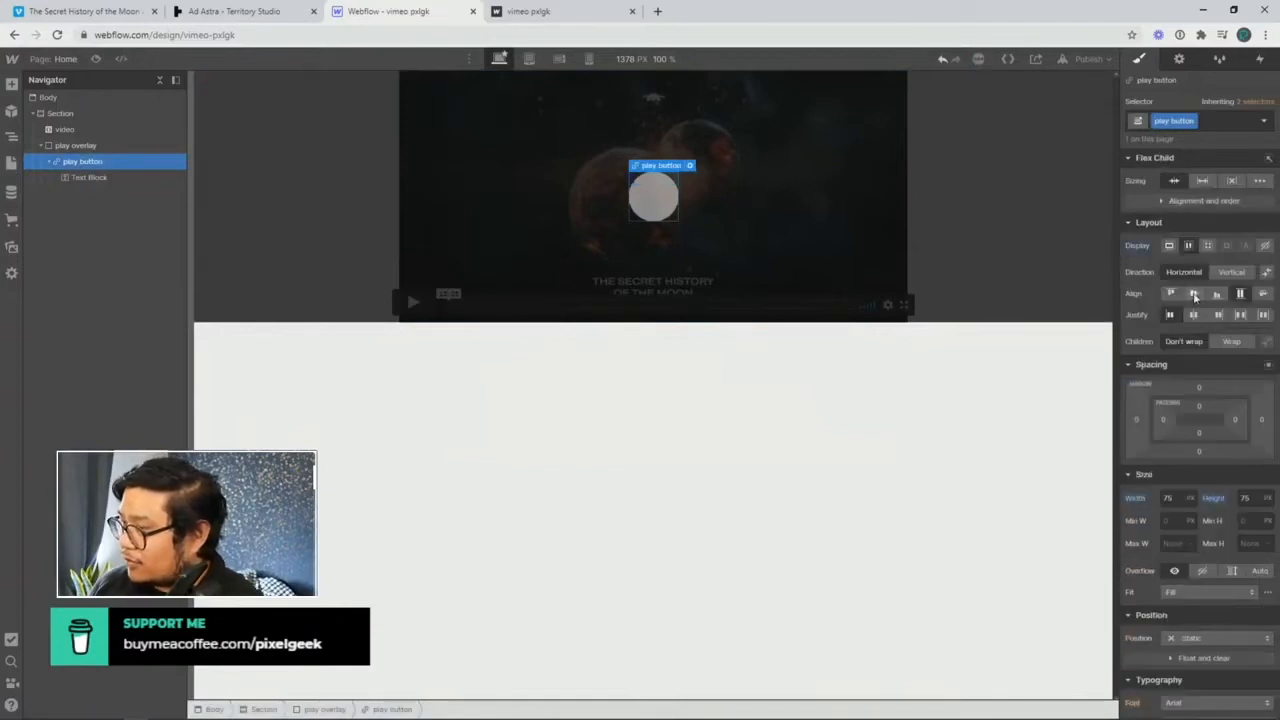
{"action": "left_click", "coordinate": [1194, 296]}
{"action": "left_click", "coordinate": [1195, 315]}
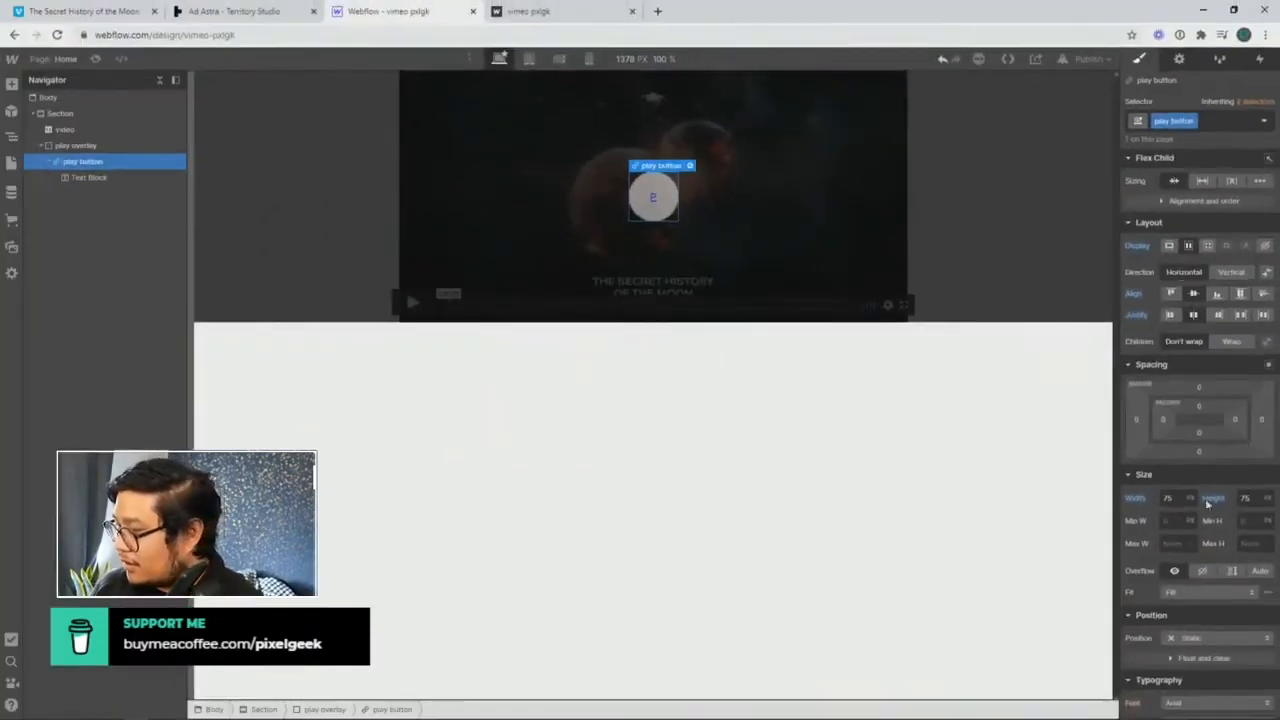
Step: Remove the underline from the play button's text and set the text colour to black
{"action": "scroll", "coordinate": [1193, 679], "scroll_direction": "down", "scroll_amount": 5}
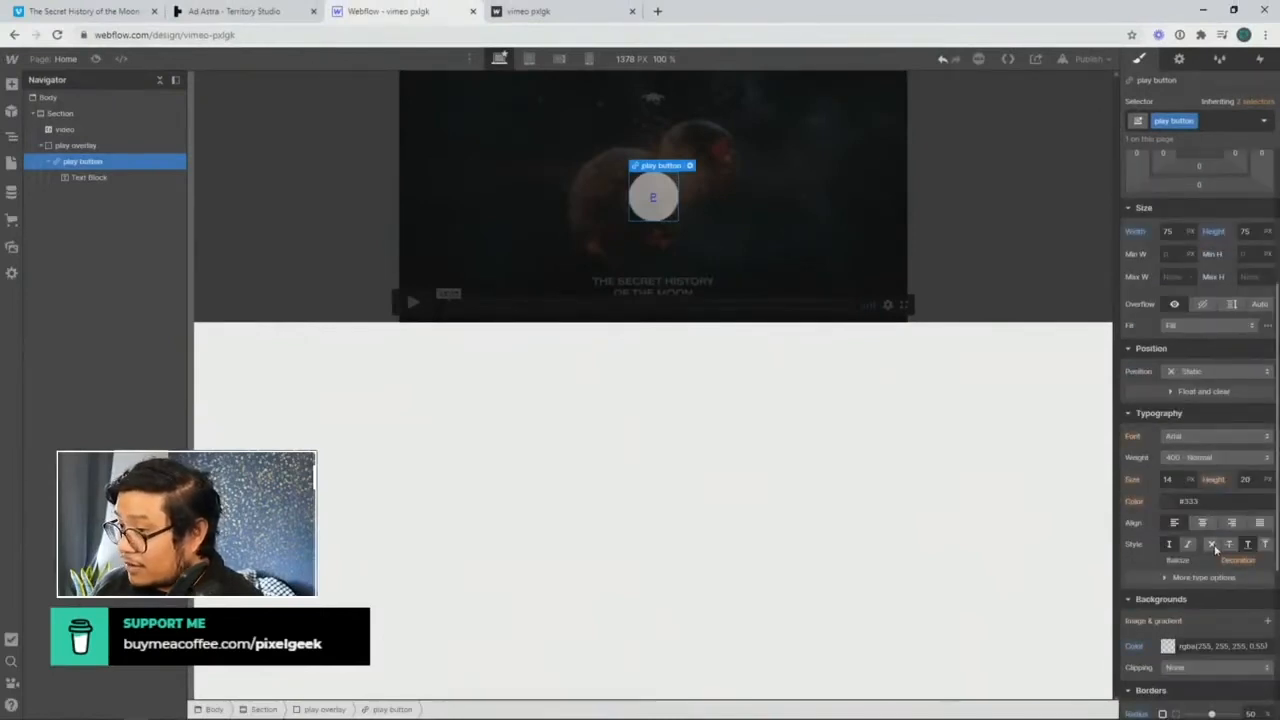
{"action": "left_click", "coordinate": [1211, 545]}
{"action": "left_click", "coordinate": [1167, 501]}
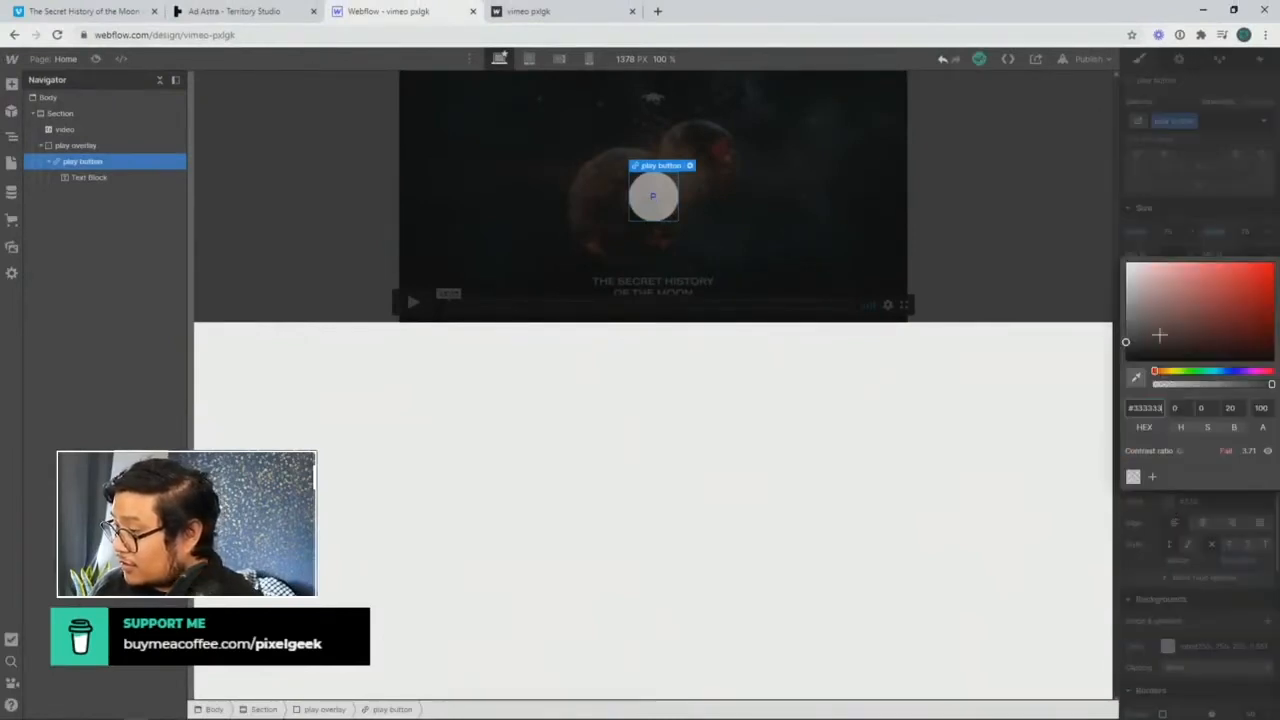
{"action": "left_click_drag", "start_coordinate": [1158, 335], "coordinate": [1035, 434]}
{"action": "left_click", "coordinate": [1195, 185]}
Step: Set the play button's font to Montserrat with weight 700 - Bold
{"action": "left_click", "coordinate": [1176, 436]}
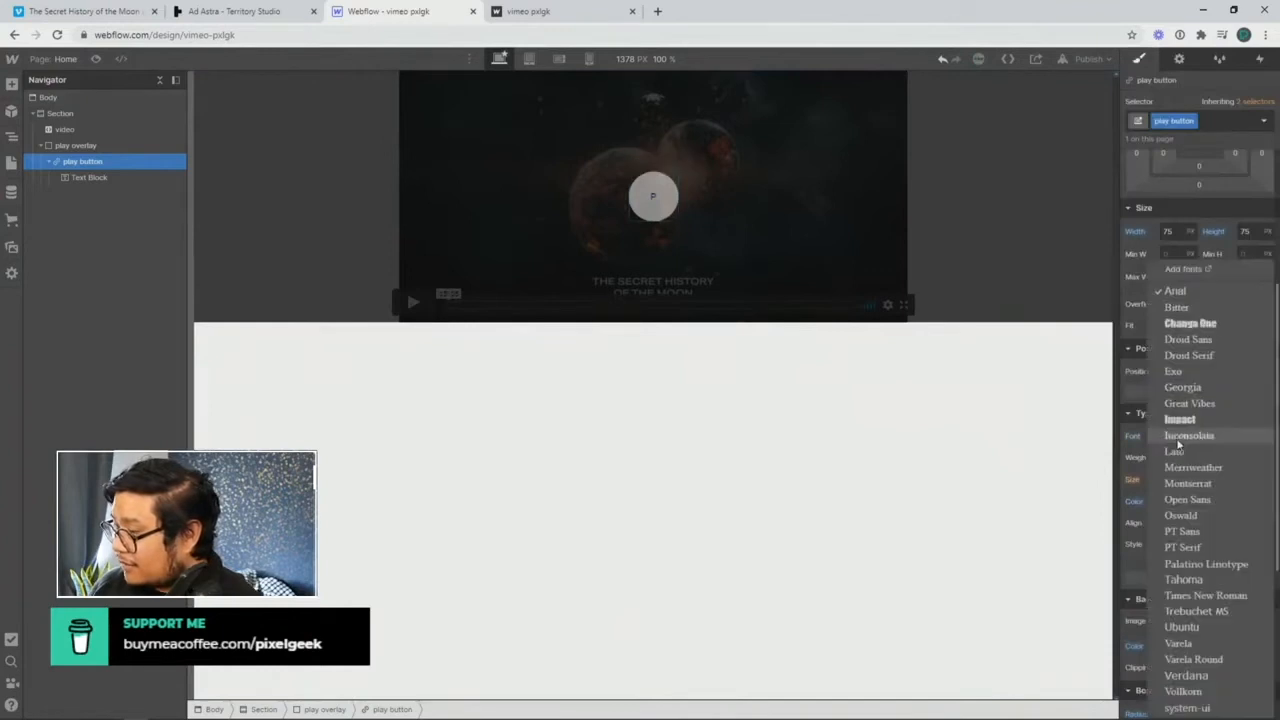
{"action": "left_click", "coordinate": [1205, 482]}
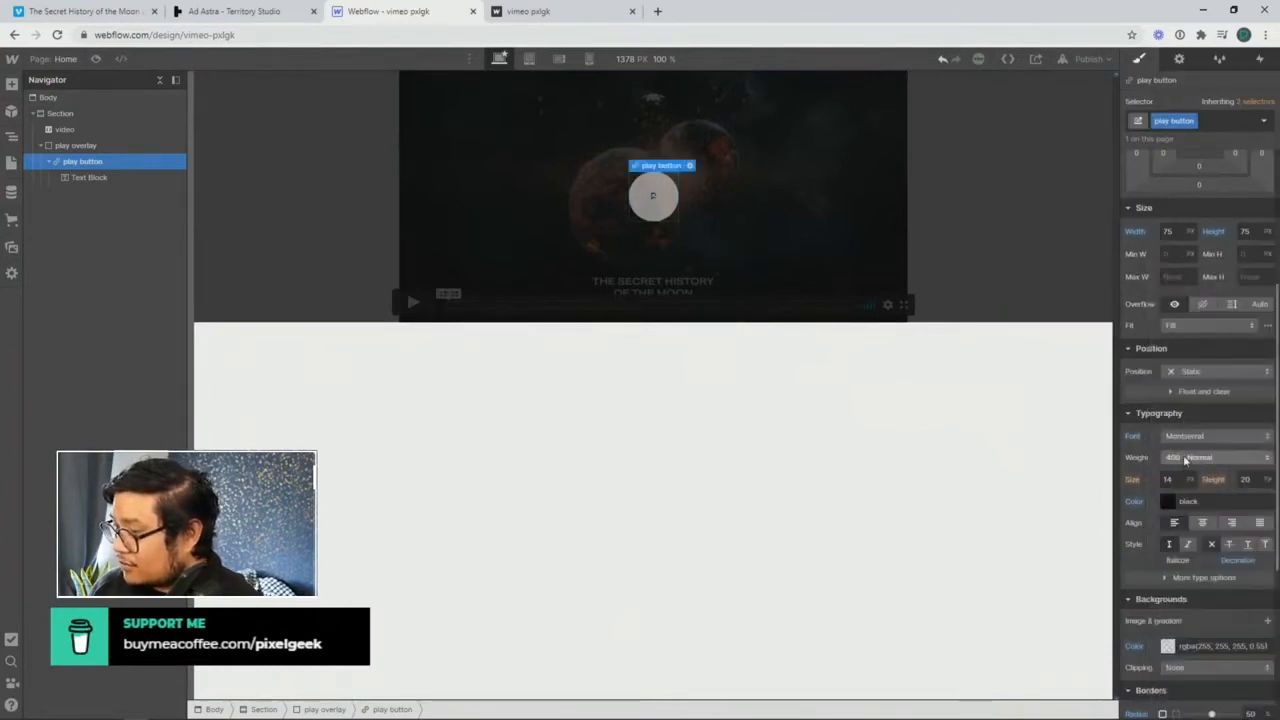
{"action": "left_click", "coordinate": [1188, 458]}
{"action": "left_click", "coordinate": [1195, 502]}
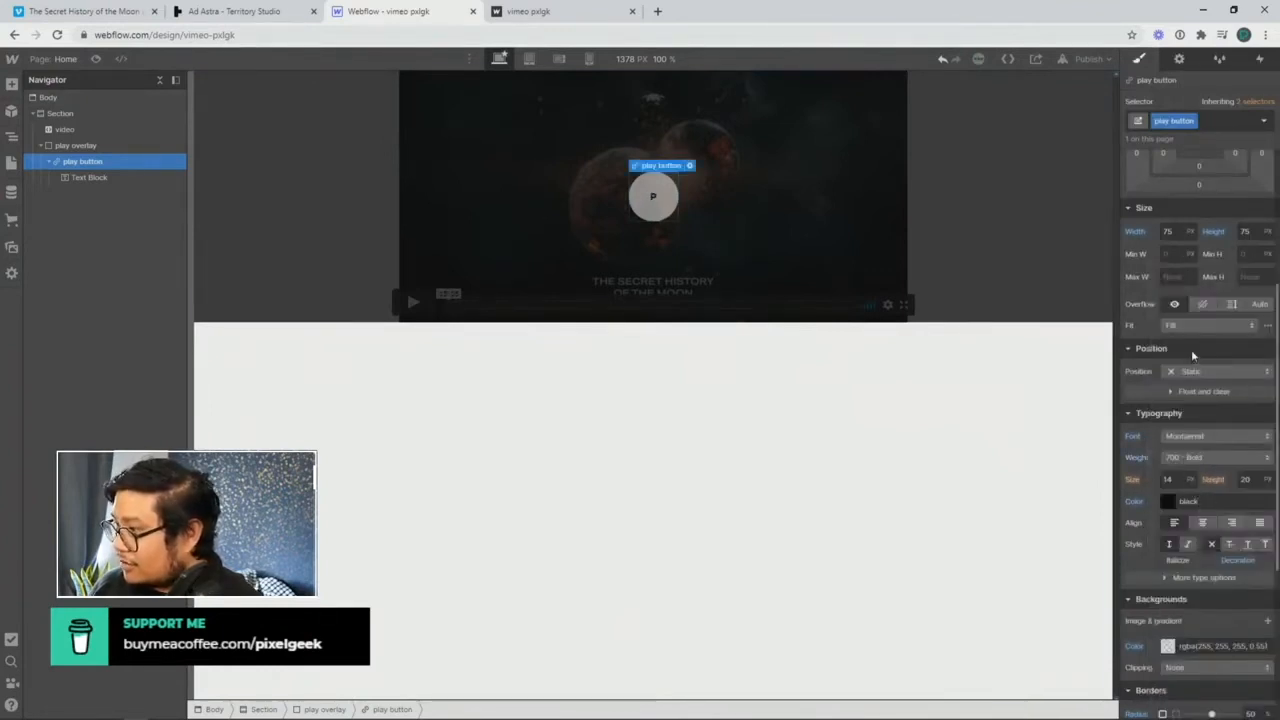
{"action": "scroll", "coordinate": [1191, 349], "scroll_direction": "up", "scroll_amount": 3}
{"action": "scroll", "coordinate": [1191, 349], "scroll_direction": "down", "scroll_amount": 3}
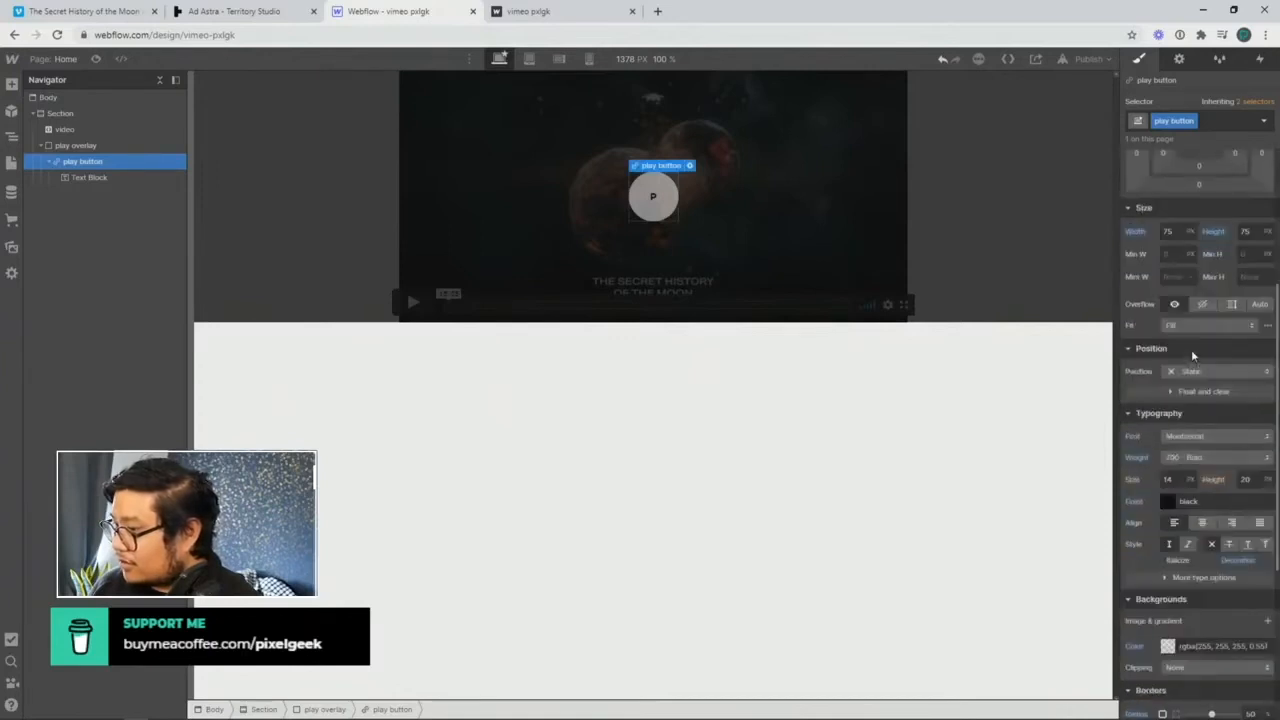
Step: Set the play button's font size to 30 px
{"action": "double_click", "coordinate": [1172, 480]}
{"action": "type", "text": "30"}
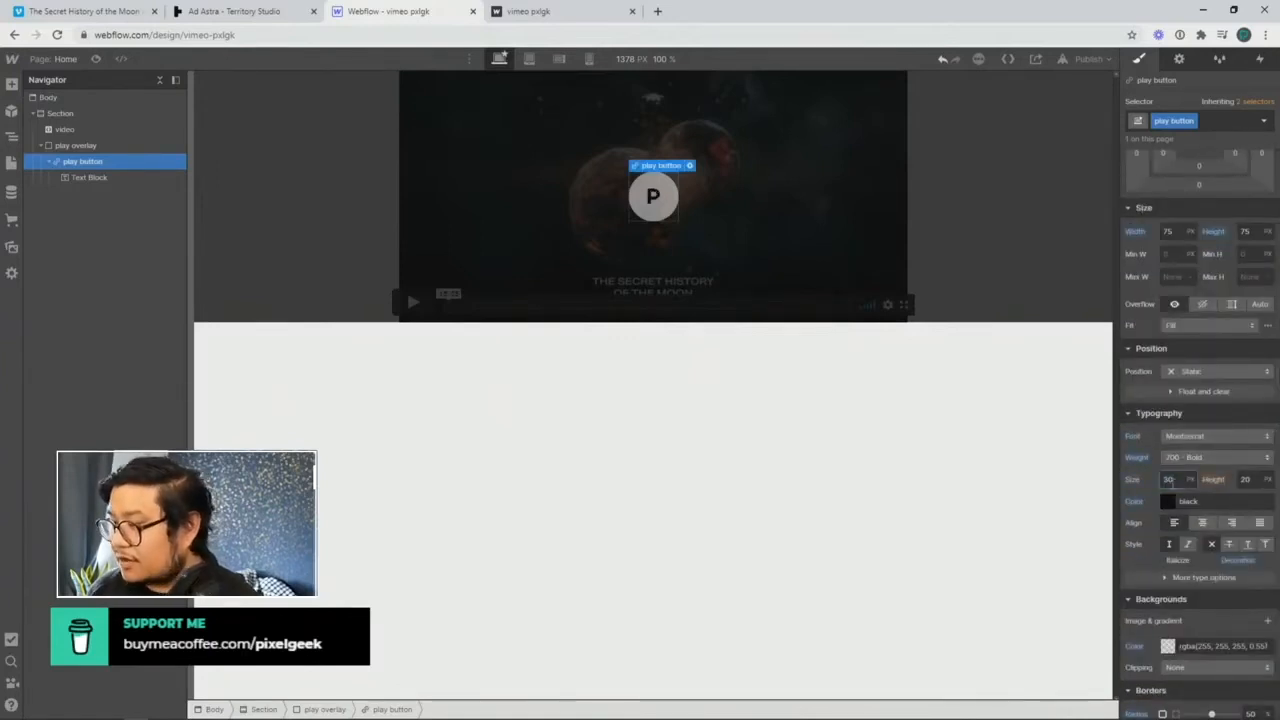
{"action": "left_click", "coordinate": [750, 412]}
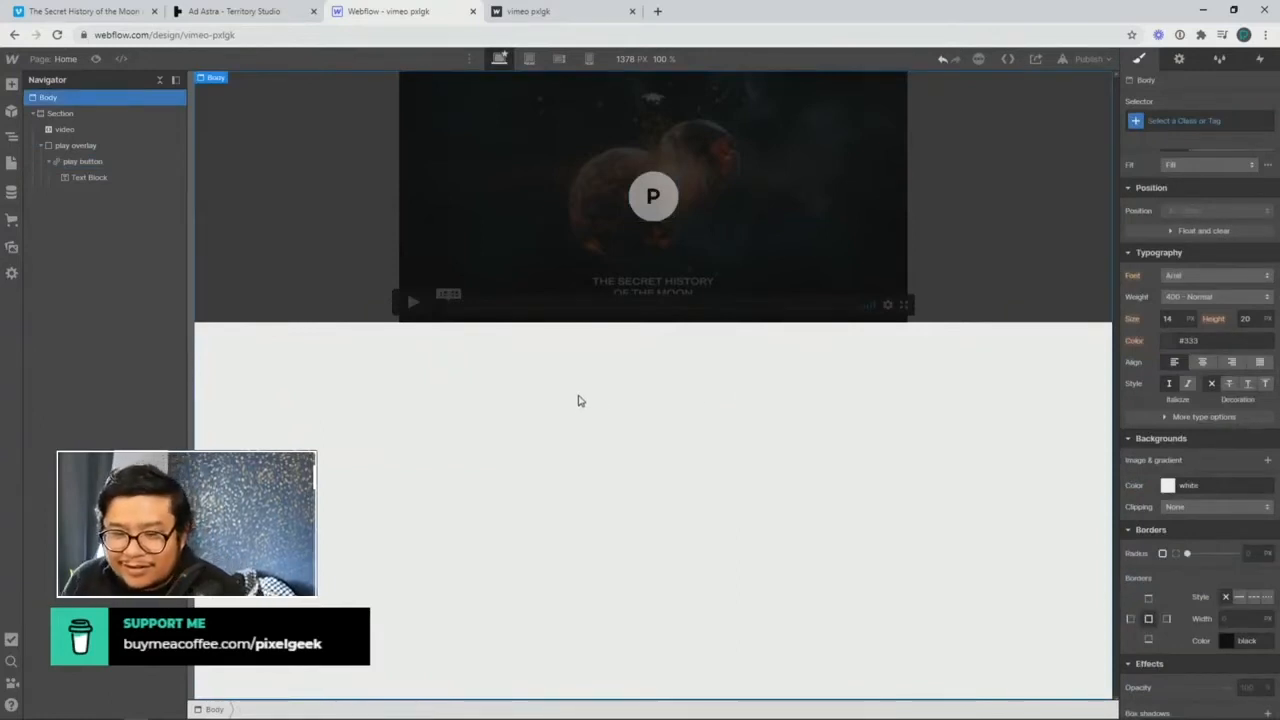
Step: Give the play button the element ID "btnPlay"
{"action": "left_click", "coordinate": [641, 202]}
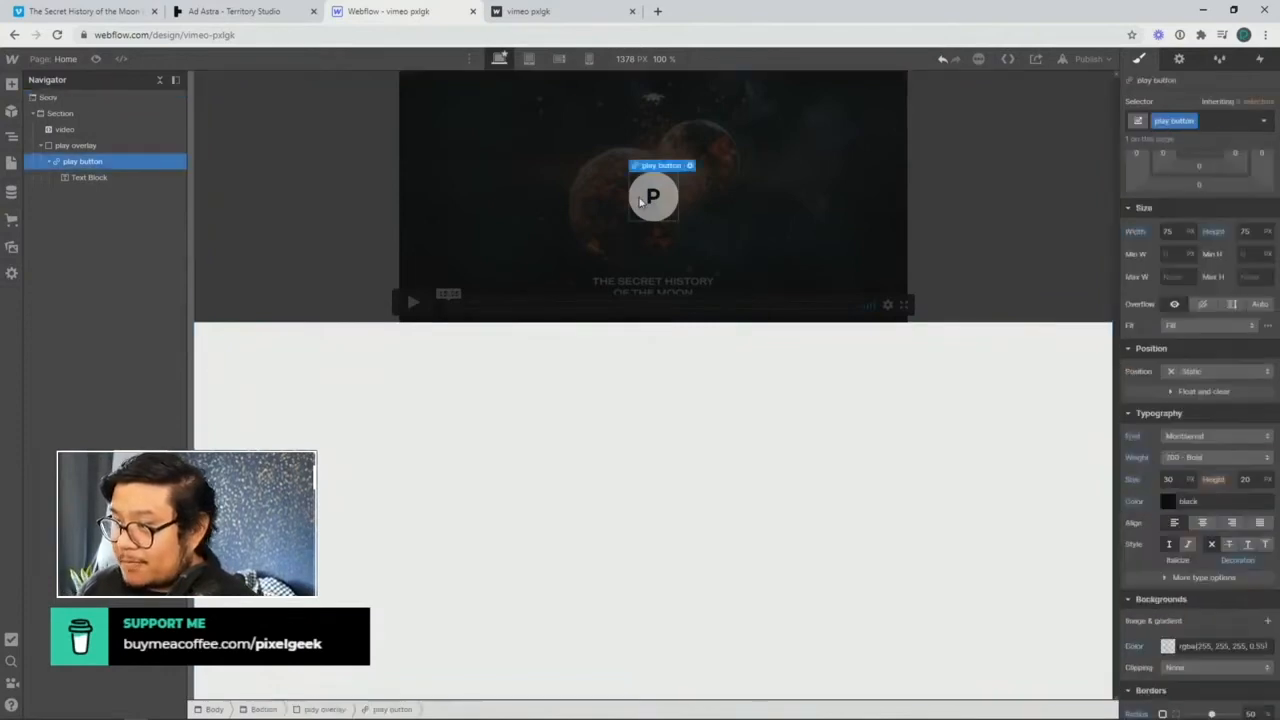
{"action": "left_click", "coordinate": [1179, 60]}
{"action": "left_click", "coordinate": [1193, 97]}
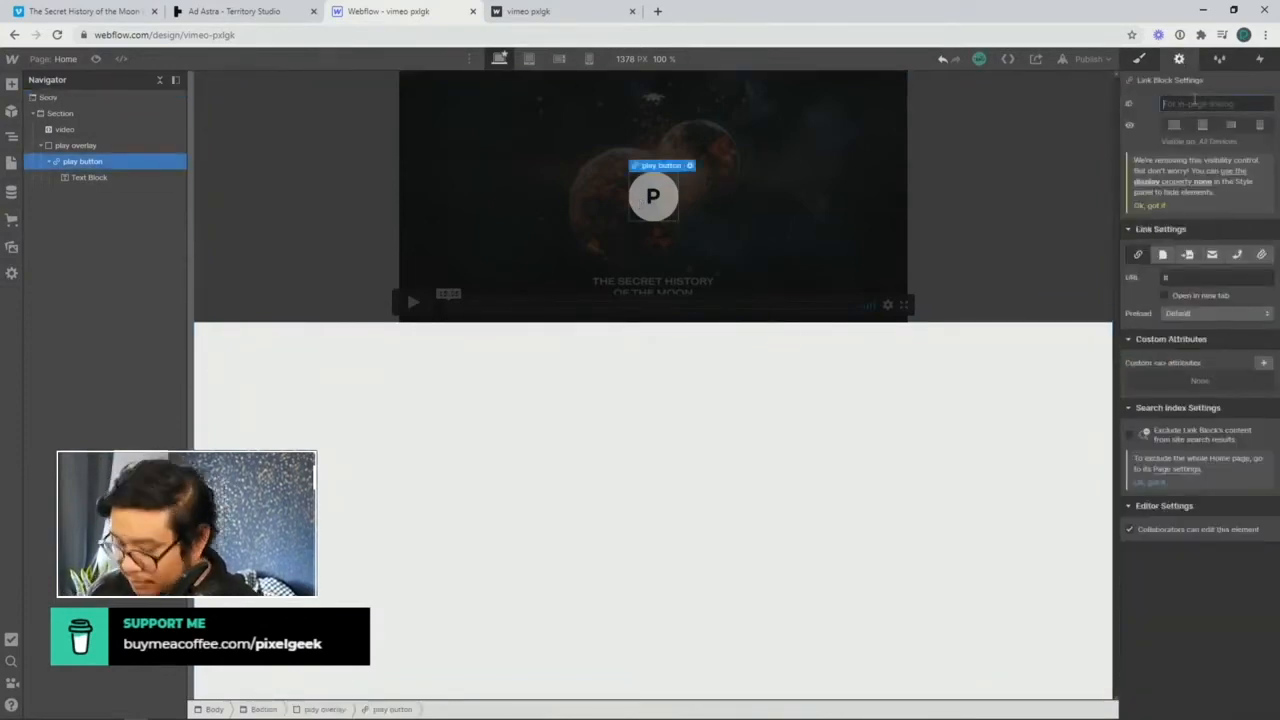
{"action": "type", "text": "btnPlay"}
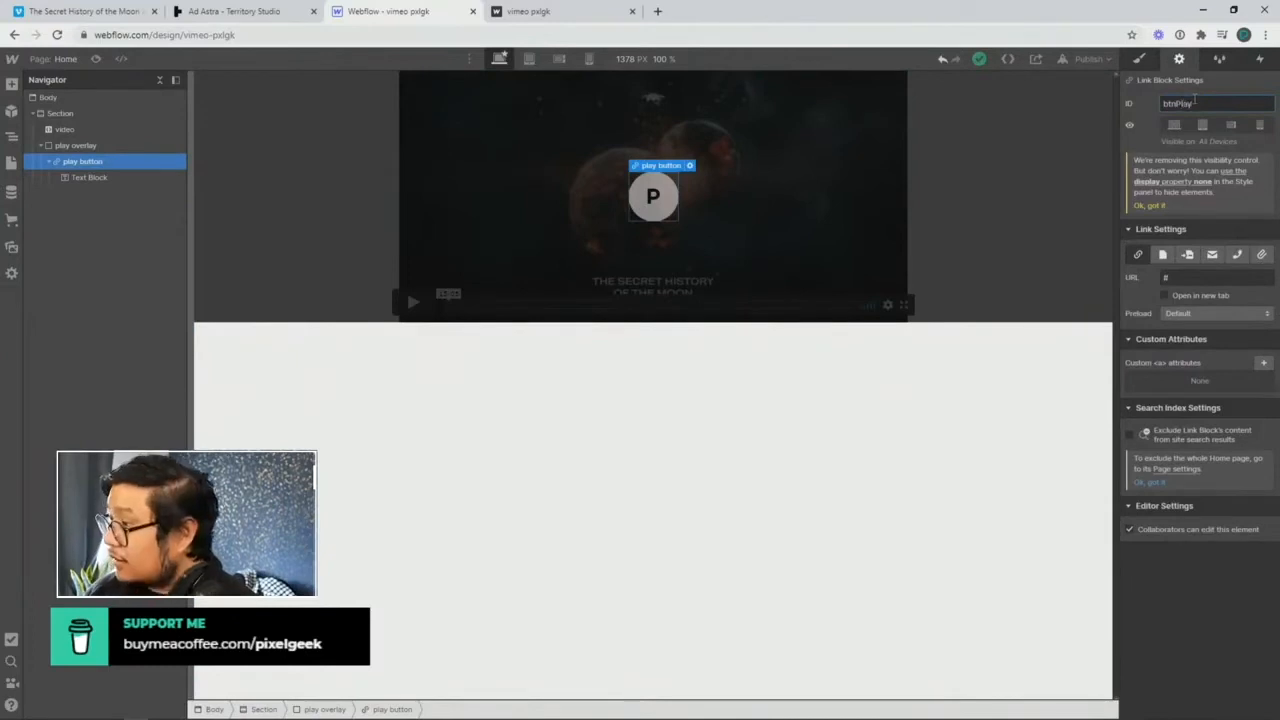
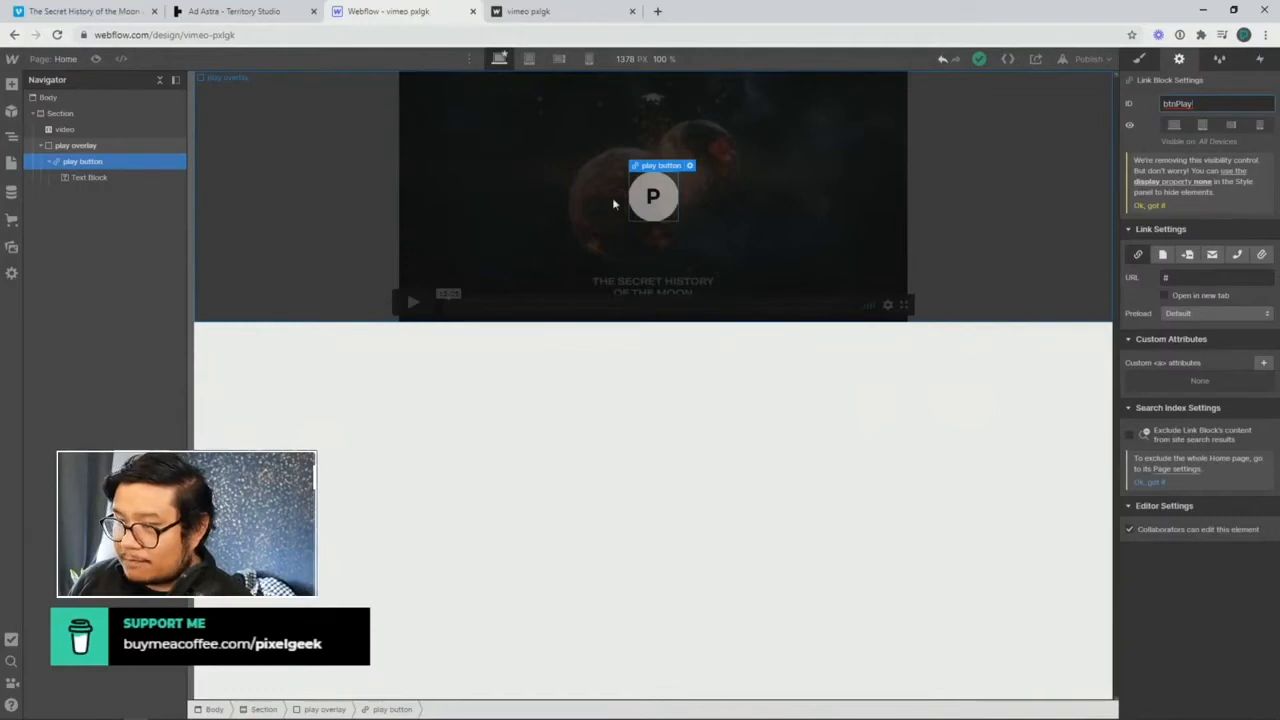
Step: Set the page body's background colour to black (#000000)
{"action": "left_click", "coordinate": [105, 100]}
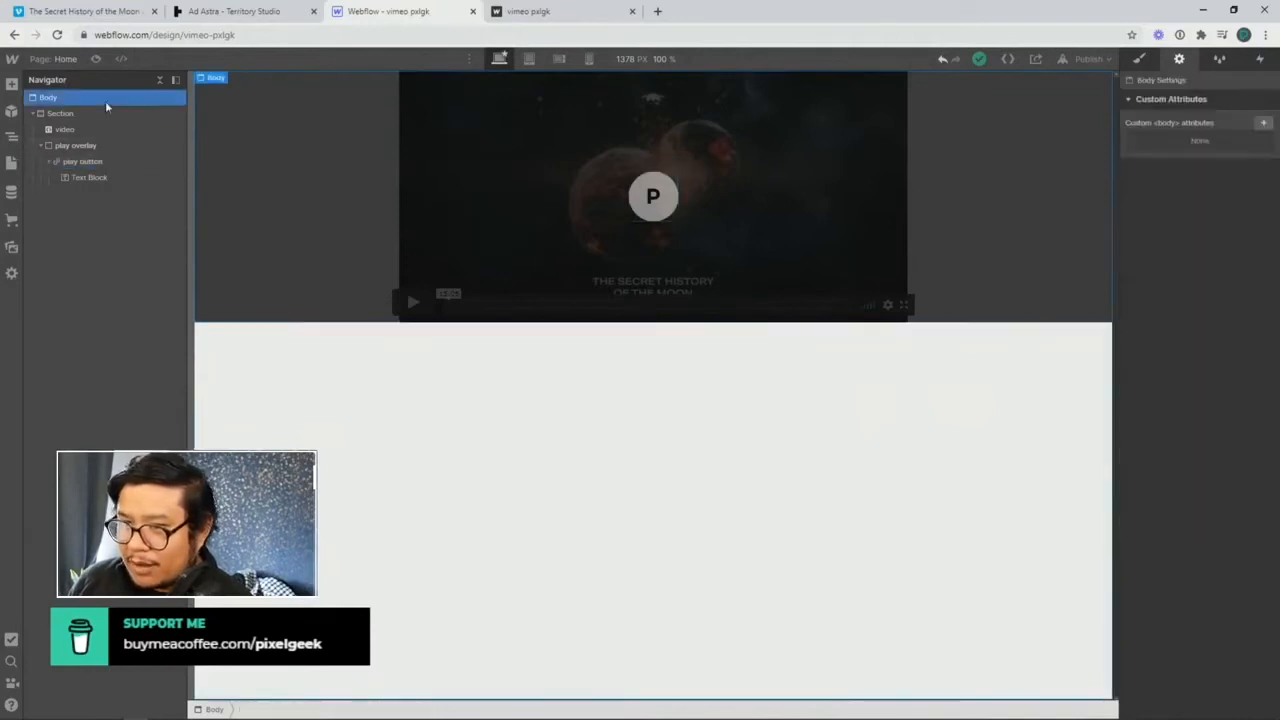
{"action": "left_click", "coordinate": [1139, 58]}
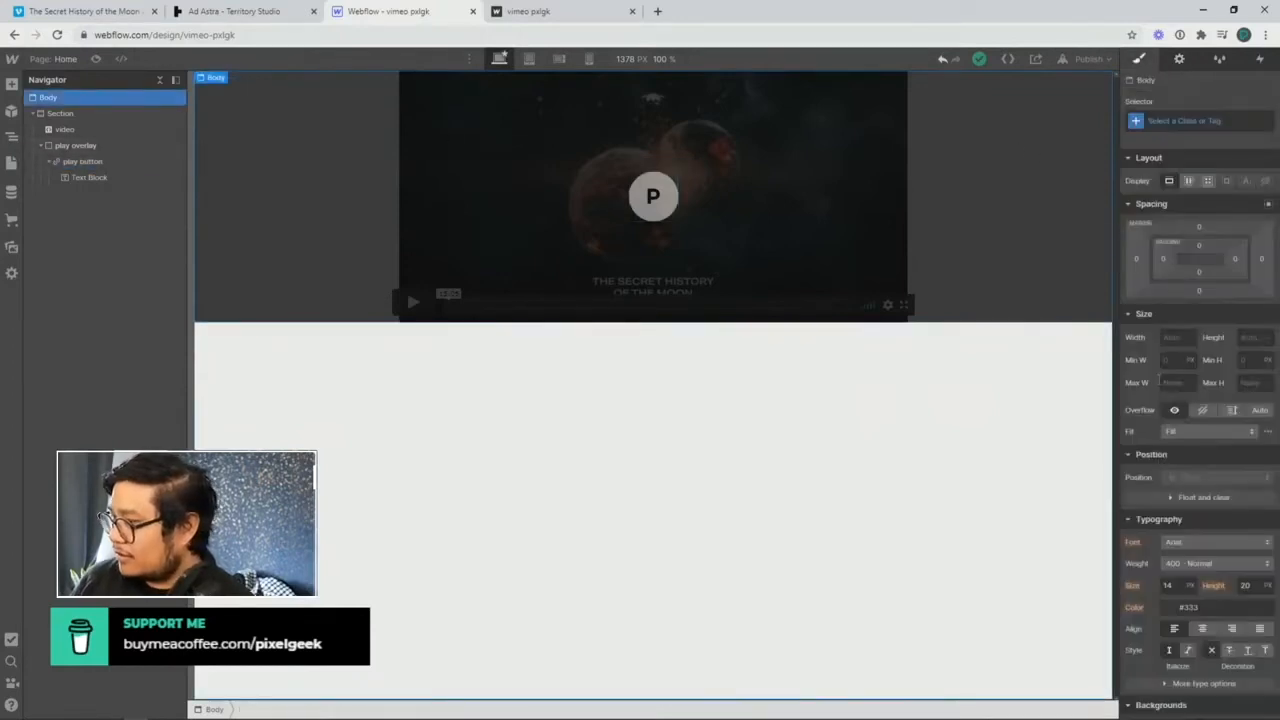
{"action": "scroll", "coordinate": [1189, 538], "scroll_direction": "down", "scroll_amount": 2}
{"action": "scroll", "coordinate": [1189, 538], "scroll_direction": "down", "scroll_amount": 2}
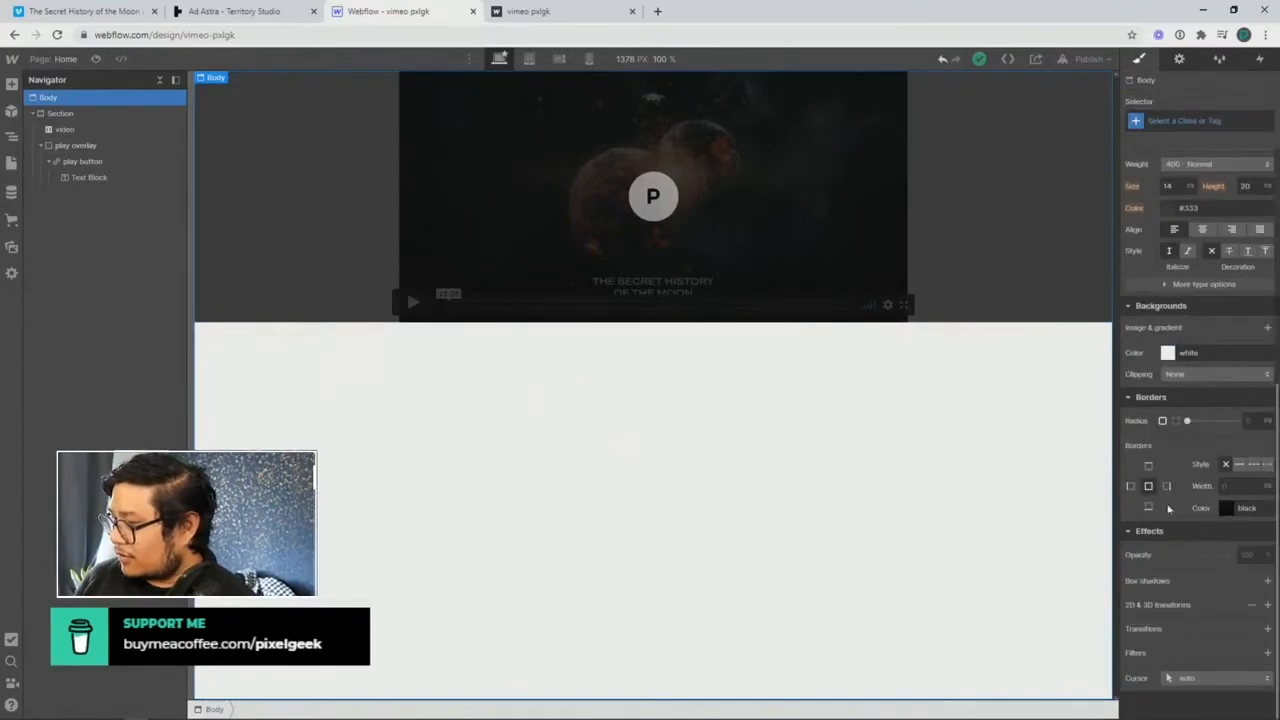
{"action": "left_click", "coordinate": [1167, 353]}
{"action": "left_click", "coordinate": [1165, 427]}
{"action": "left_click_drag", "start_coordinate": [1165, 427], "coordinate": [1017, 534]}
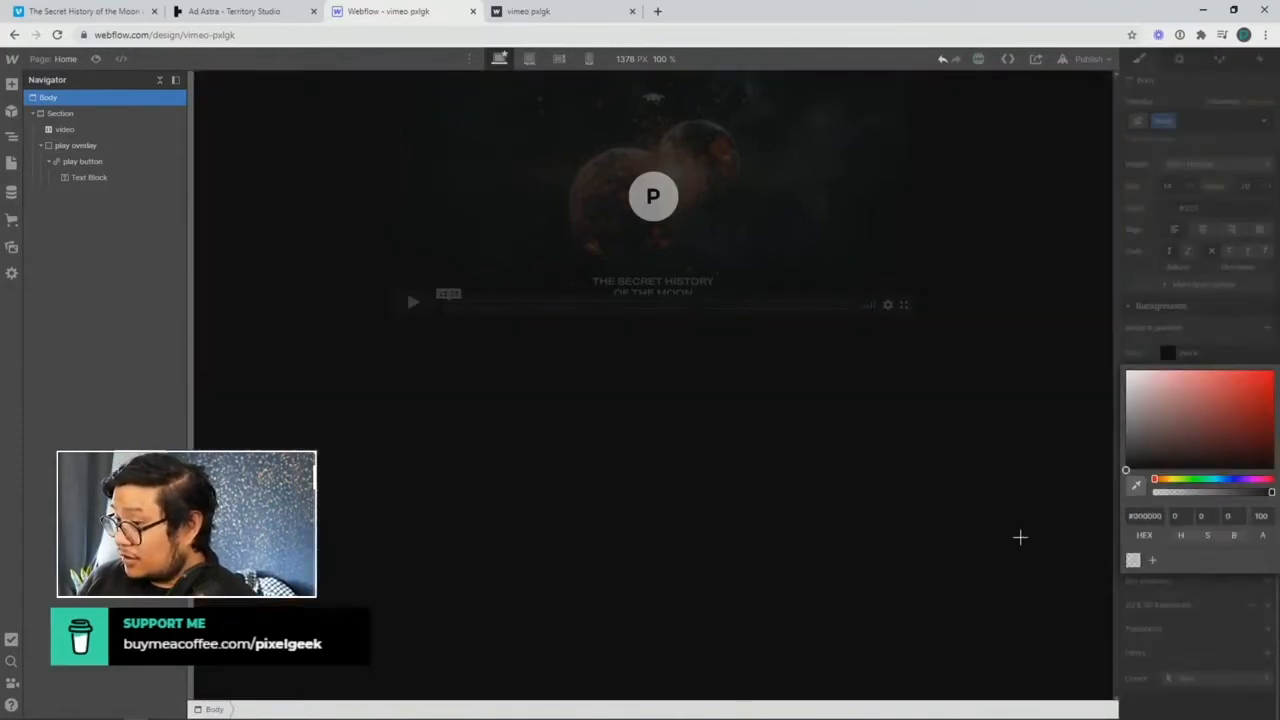
{"action": "left_click", "coordinate": [1220, 344]}
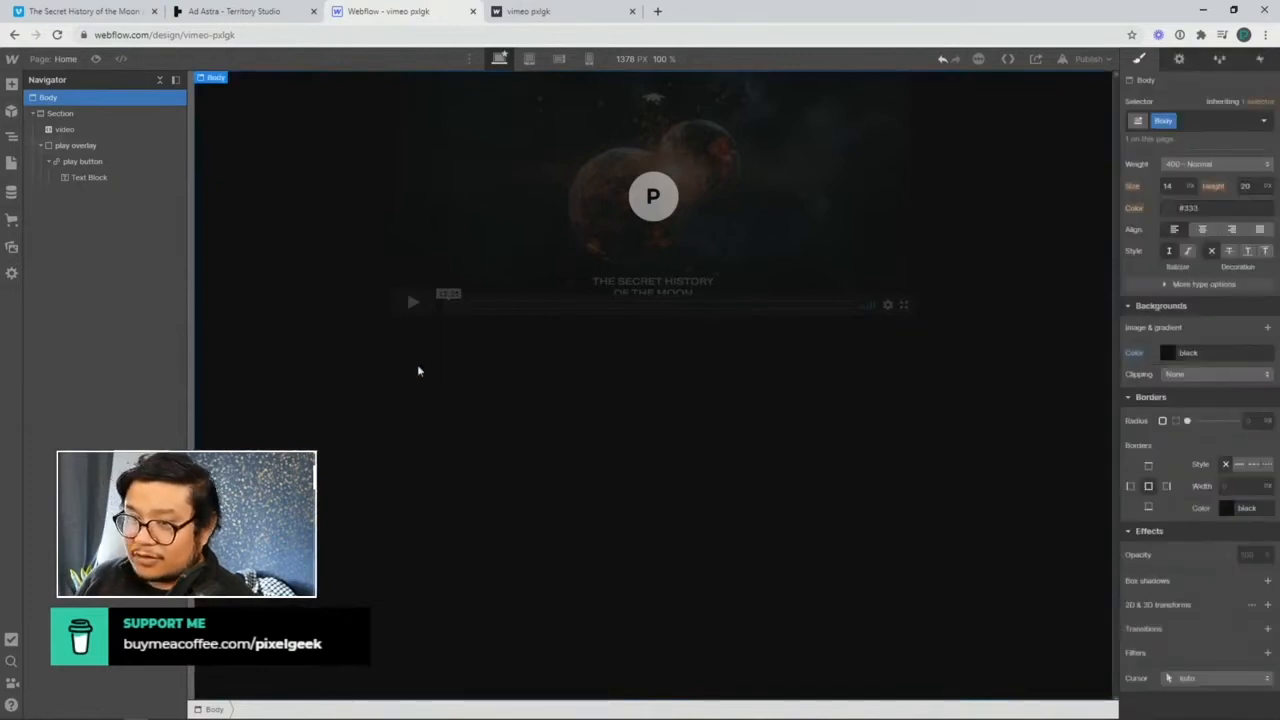
Step: Add a mouse click trigger to the play button that starts the "play video" animation on first click, and preview that animation
{"action": "left_click", "coordinate": [636, 208]}
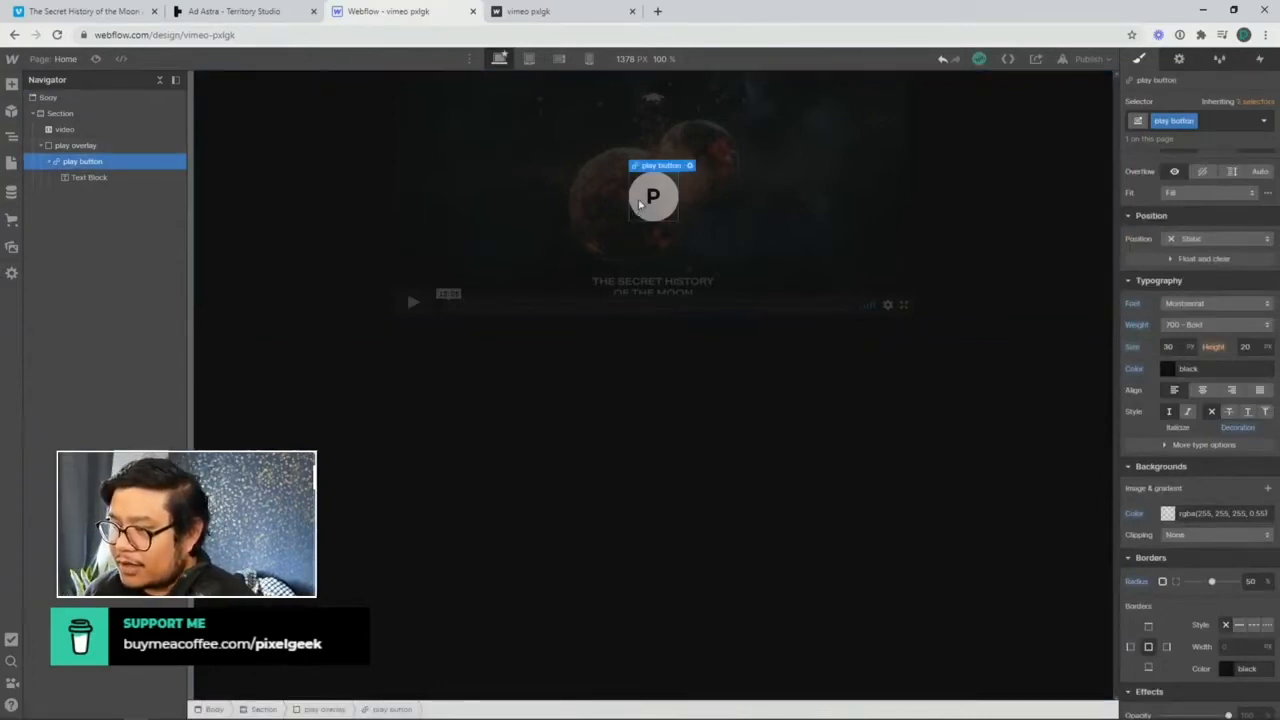
{"action": "left_click", "coordinate": [1260, 60]}
{"action": "left_click", "coordinate": [1270, 102]}
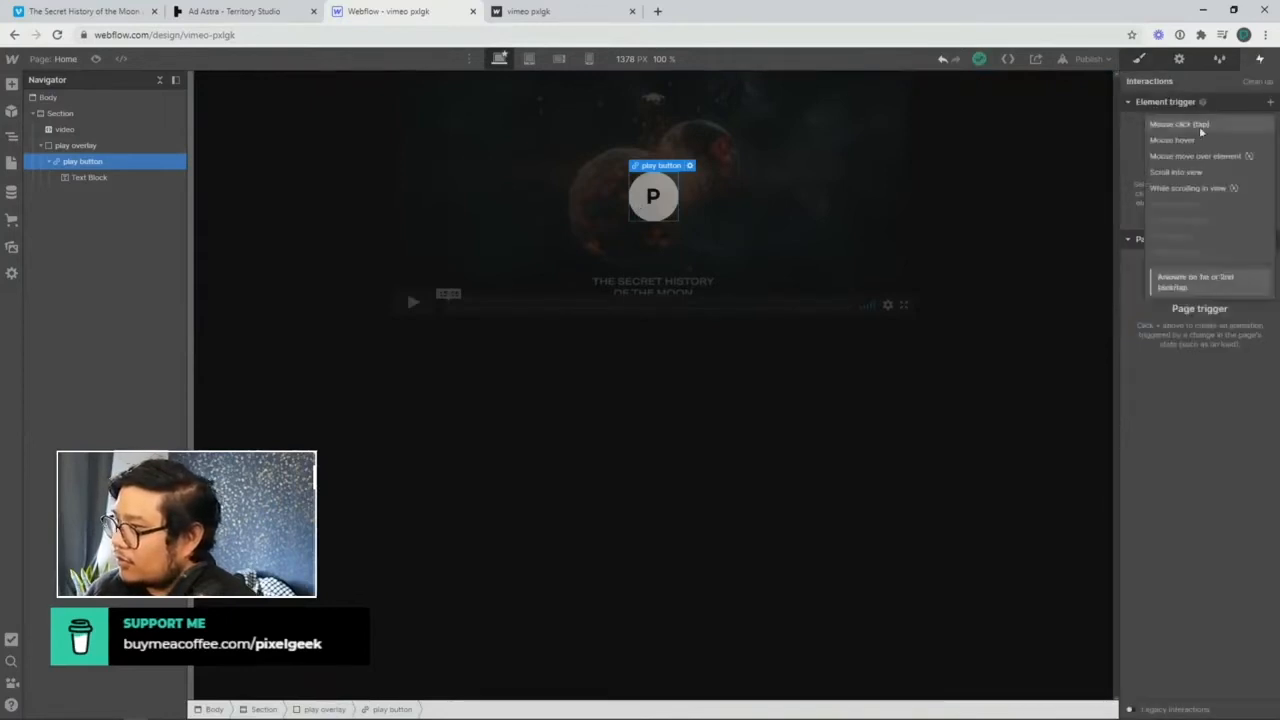
{"action": "left_click", "coordinate": [1199, 126]}
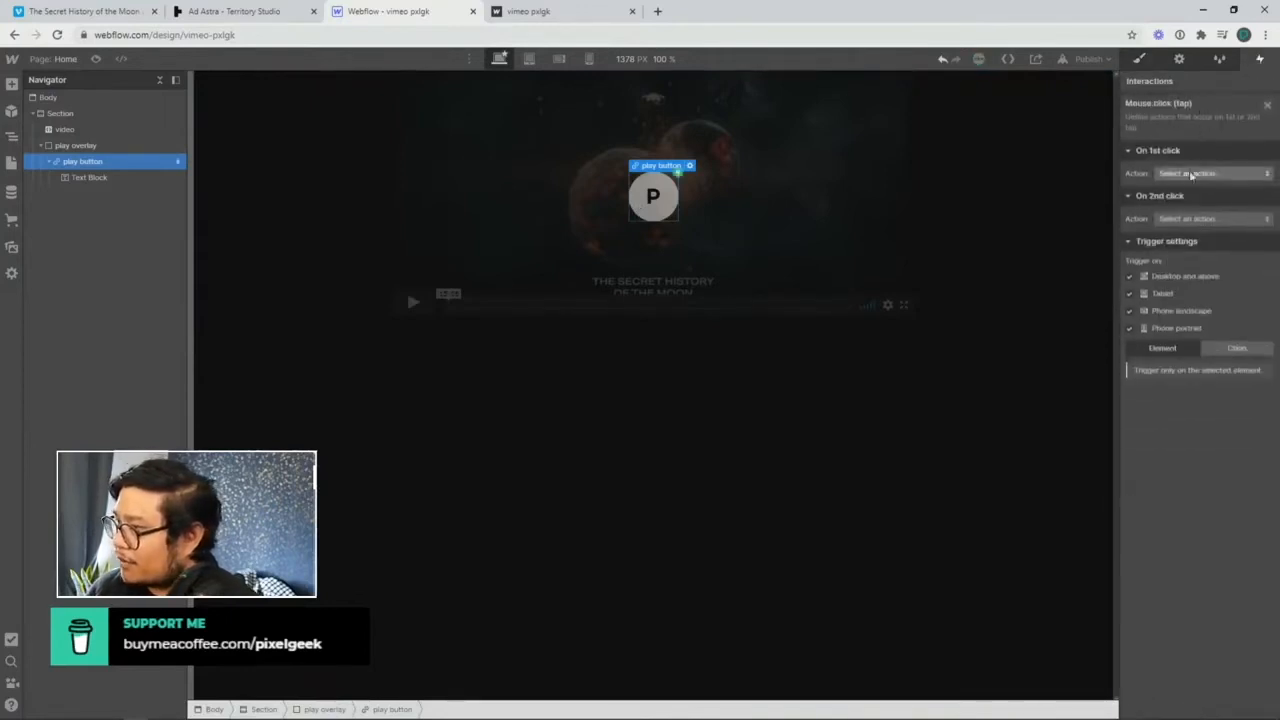
{"action": "left_click", "coordinate": [1194, 173]}
{"action": "left_click", "coordinate": [1178, 204]}
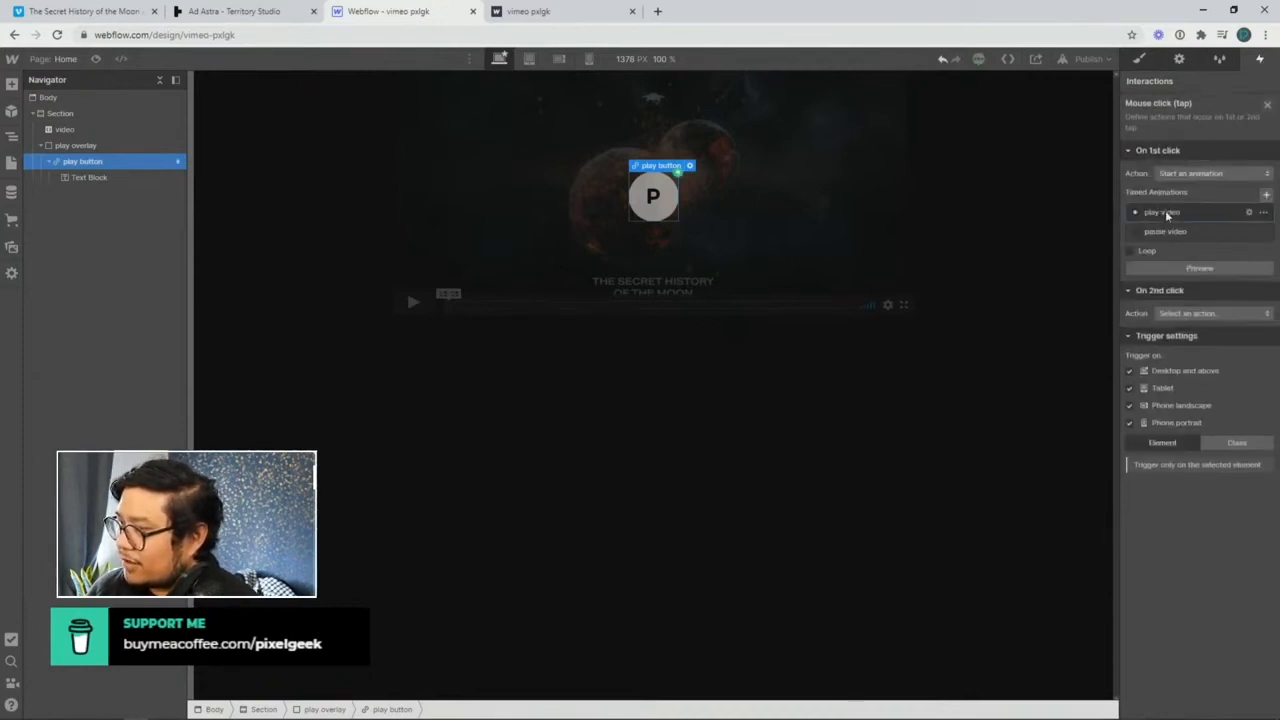
{"action": "left_click", "coordinate": [1165, 212]}
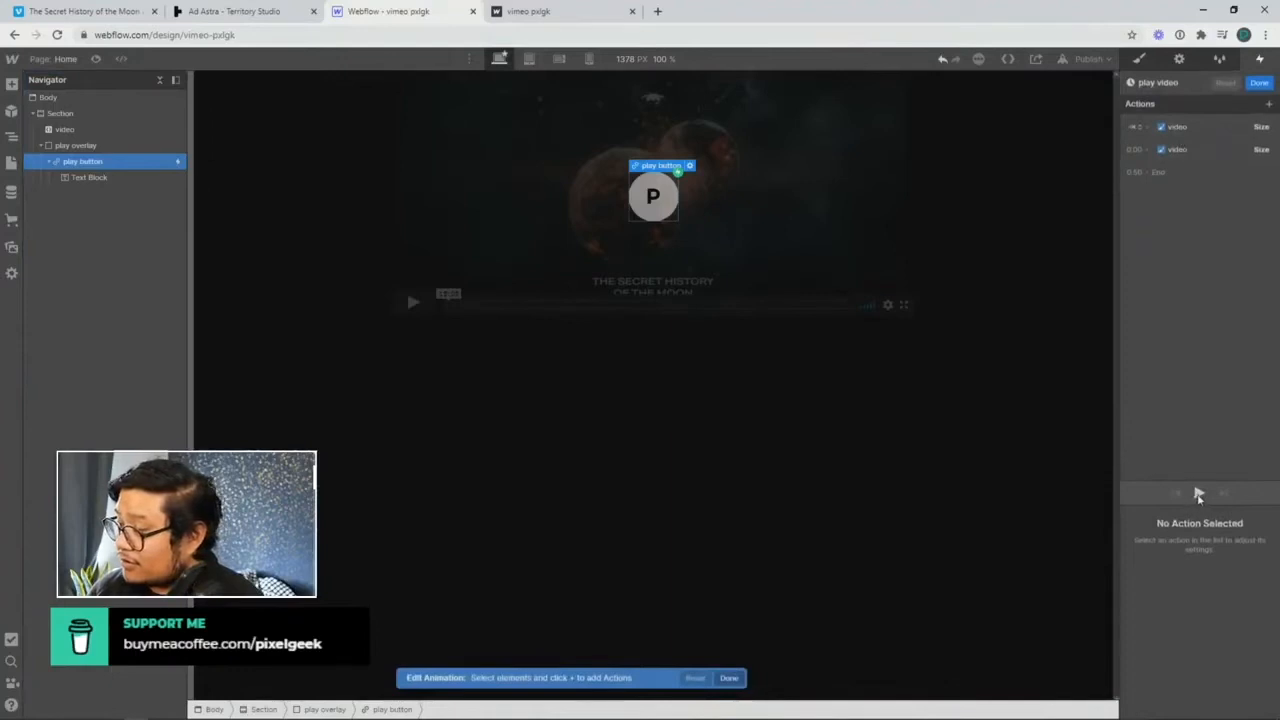
{"action": "left_click", "coordinate": [1199, 494]}
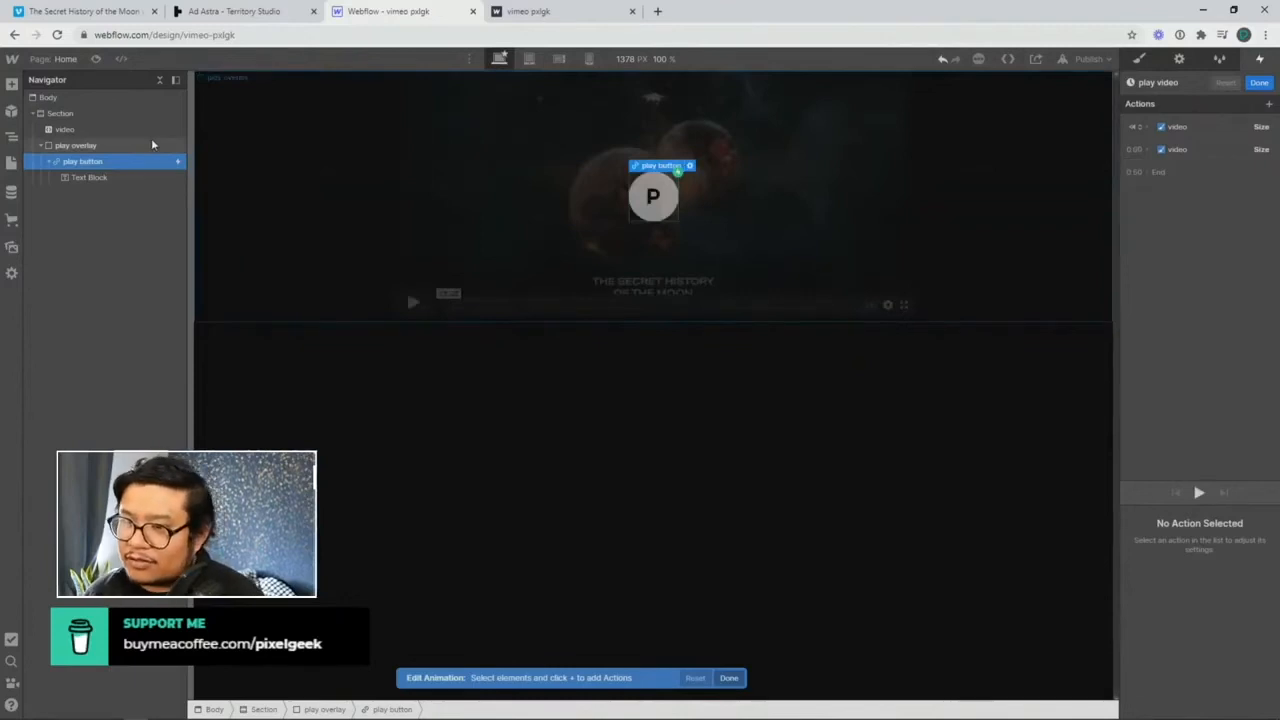
Step: Add an initial-state opacity action of 100% for the play overlay to the "play video" animation
{"action": "left_click", "coordinate": [114, 145]}
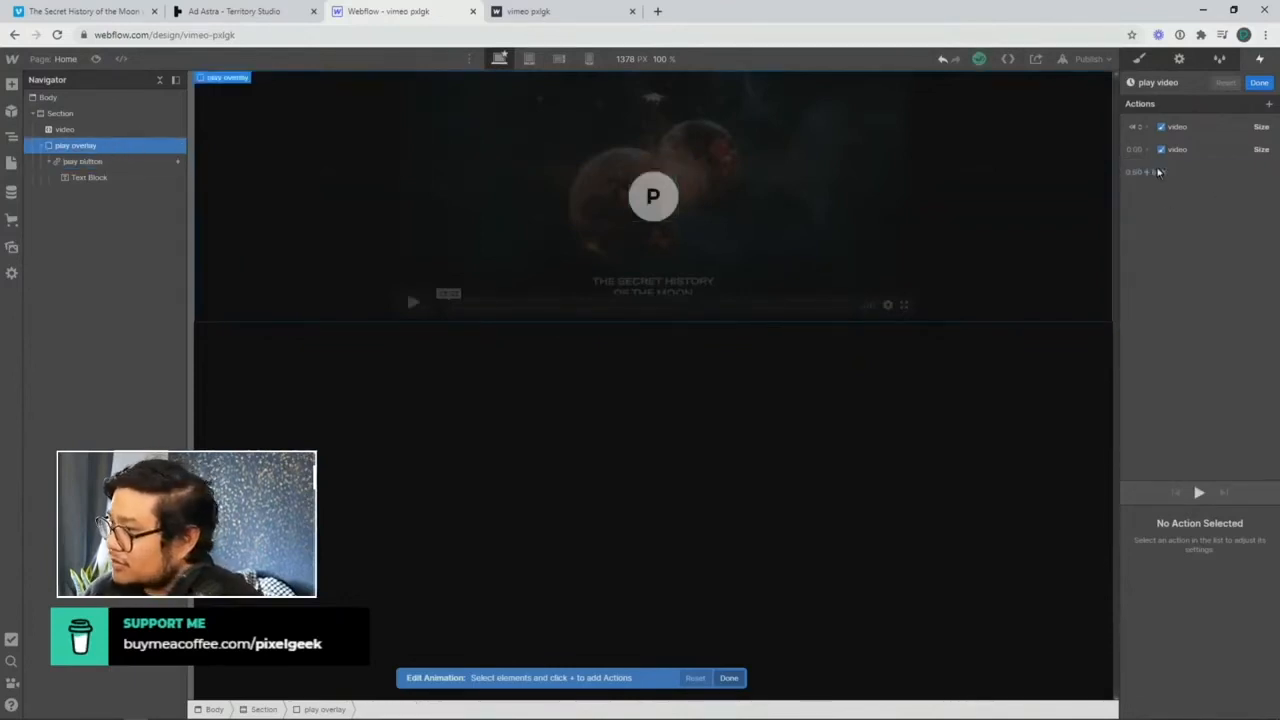
{"action": "left_click", "coordinate": [1147, 129]}
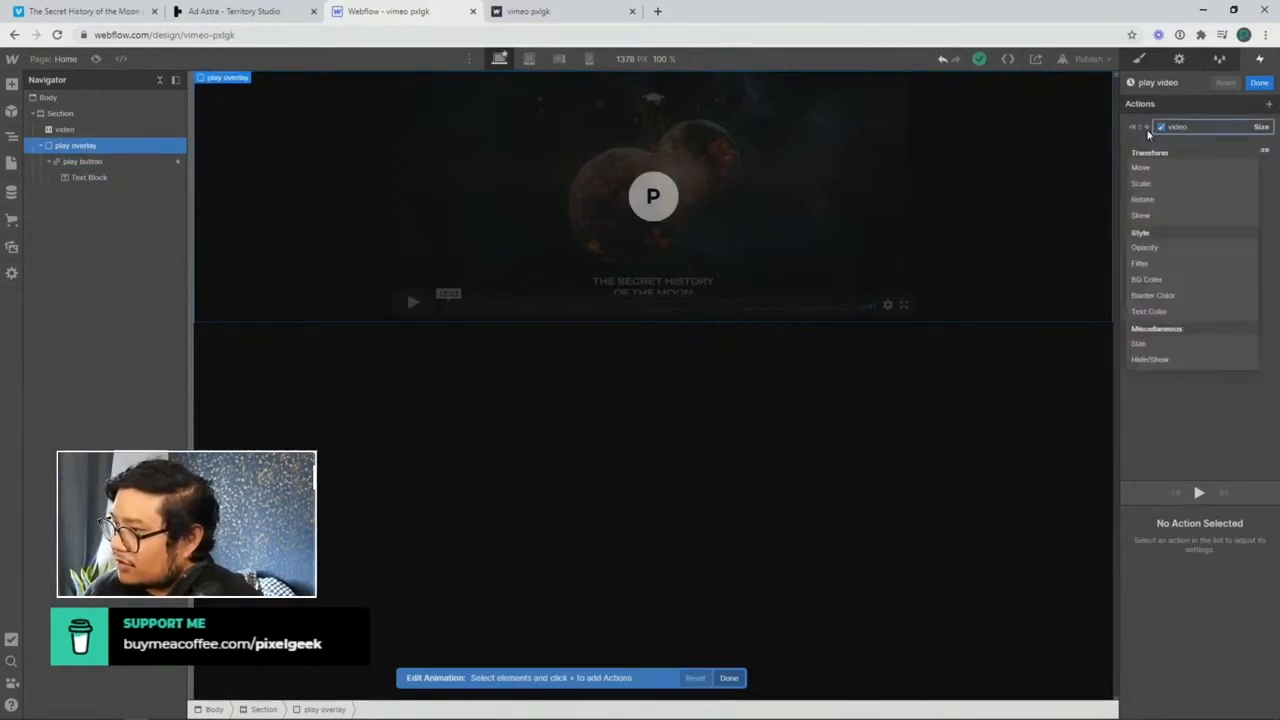
{"action": "left_click", "coordinate": [1152, 246]}
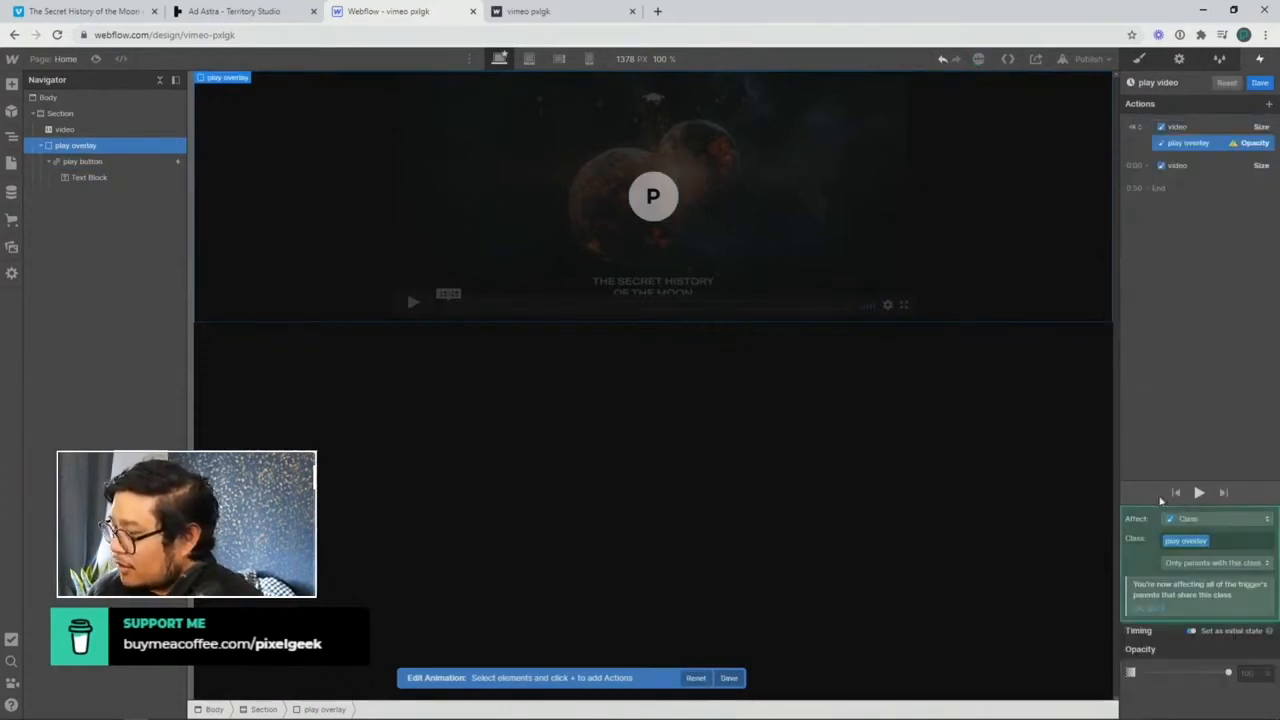
{"action": "left_click", "coordinate": [1252, 676]}
{"action": "type", "text": "100"}
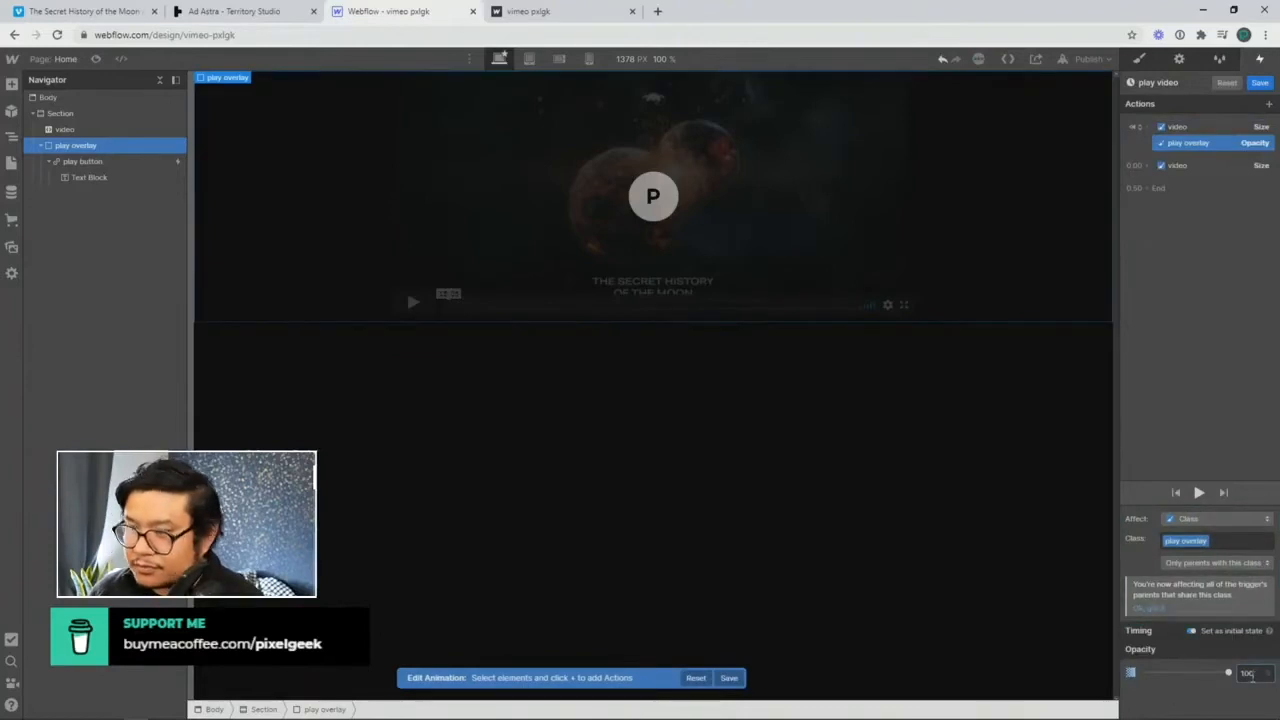
Step: Add a 0% opacity action for the play overlay alongside the second video size action, and preview the animation
{"action": "left_click_drag", "start_coordinate": [1153, 180], "coordinate": [1148, 168]}
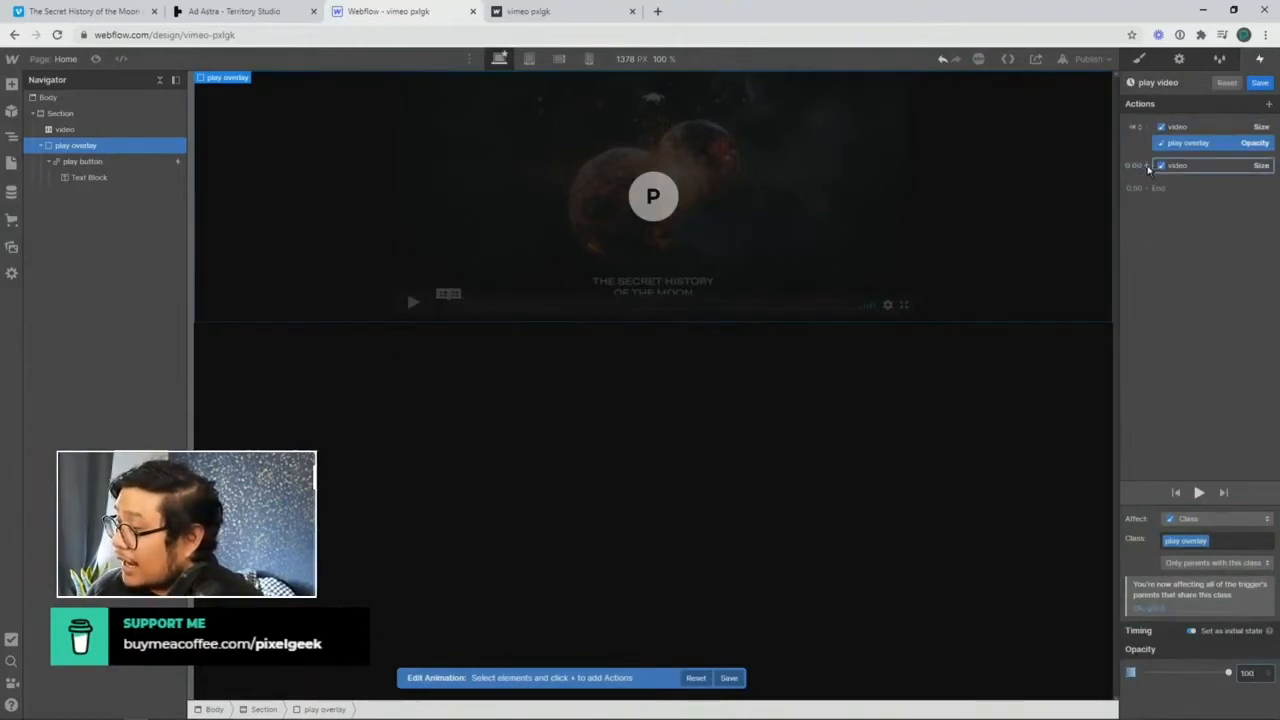
{"action": "left_click", "coordinate": [1147, 166]}
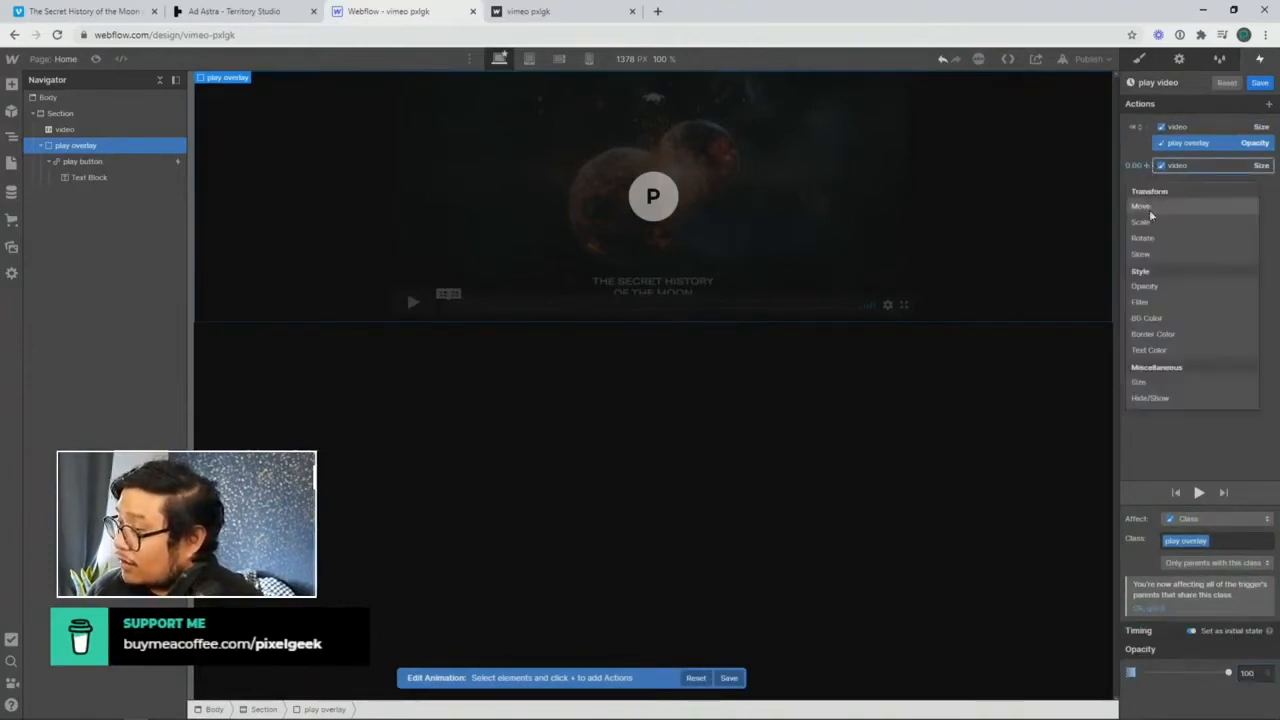
{"action": "left_click", "coordinate": [1163, 289]}
{"action": "scroll", "coordinate": [1237, 681], "scroll_direction": "down", "scroll_amount": 1}
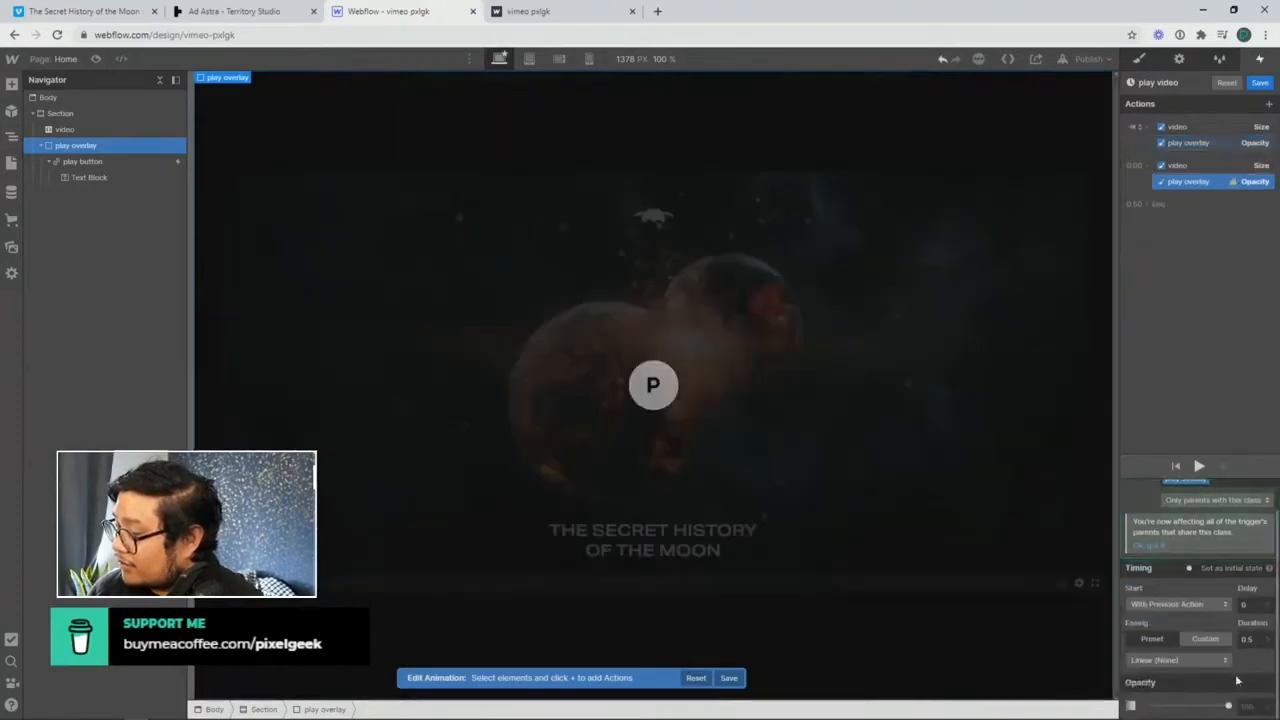
{"action": "double_click", "coordinate": [1248, 707]}
{"action": "type", "text": "0"}
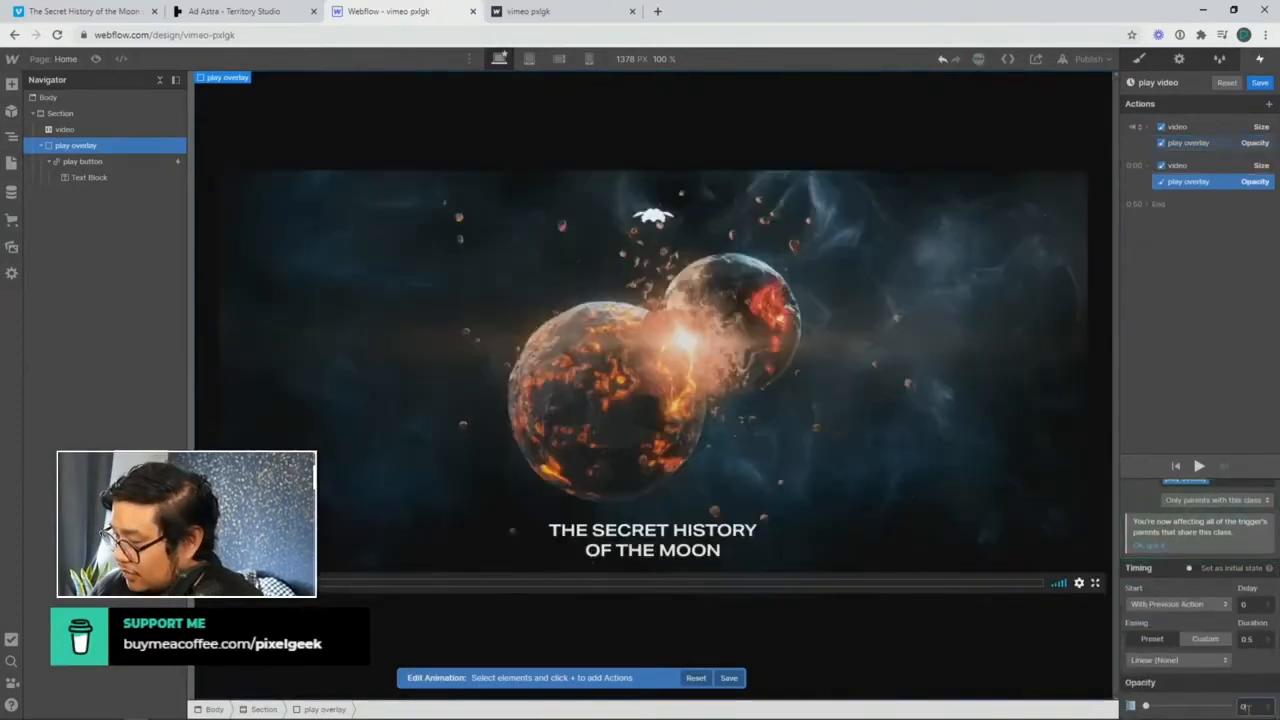
{"action": "left_click", "coordinate": [1198, 467]}
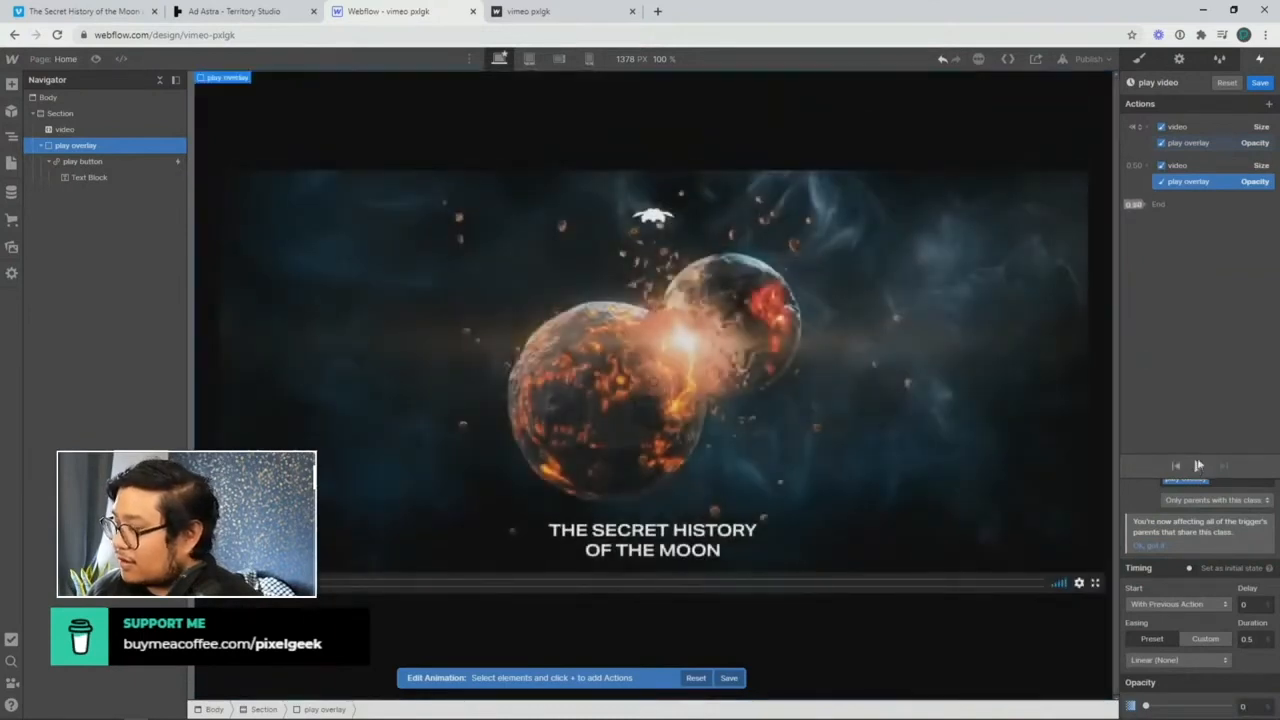
Step: Add a Hide/Show action at the end of the animation that hides the play overlay, and save the animation
{"action": "left_click", "coordinate": [1165, 203]}
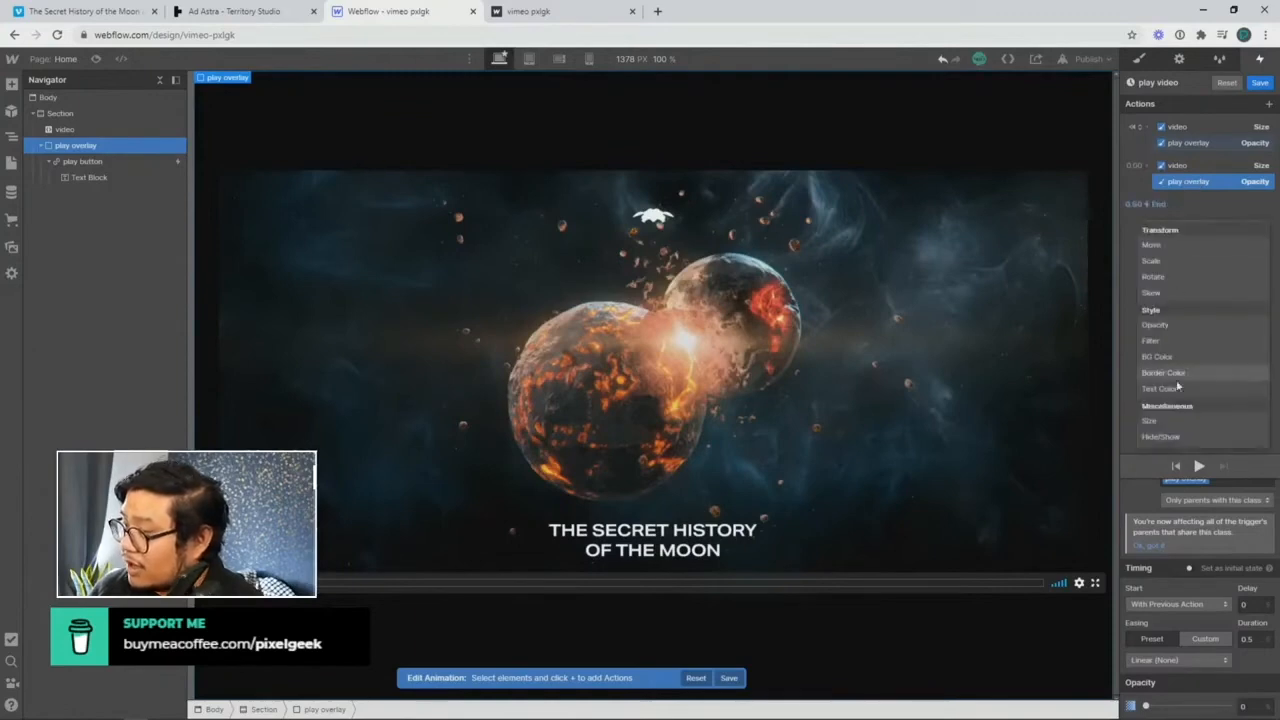
{"action": "left_click", "coordinate": [1184, 432]}
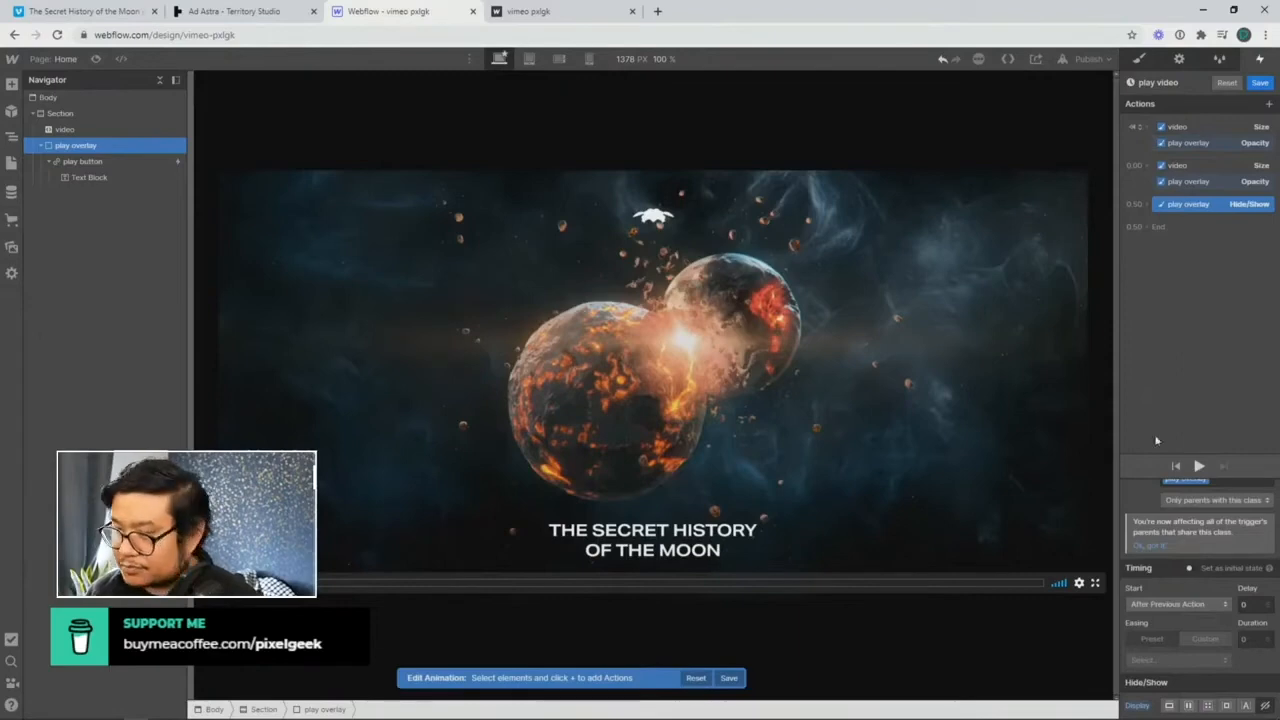
{"action": "left_click", "coordinate": [1259, 85]}
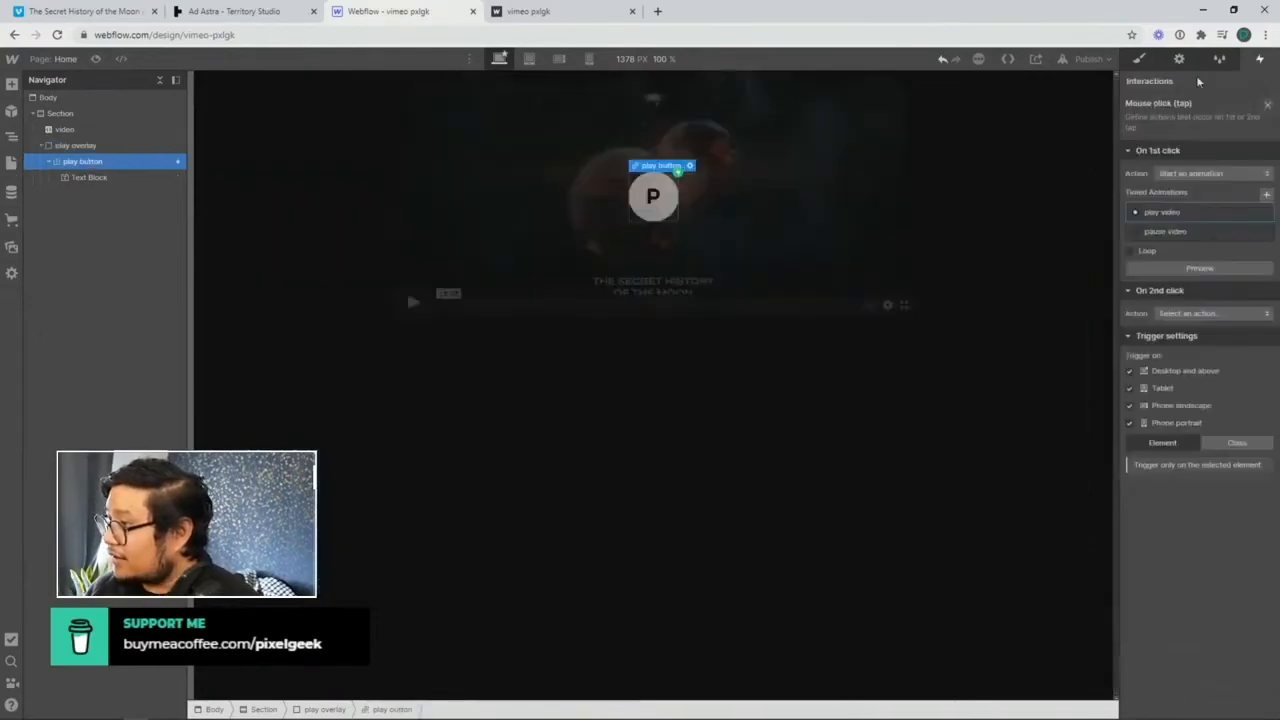
Step: Publish the site to vimeo-pxlgk.webflow.io, test the play button on the reloaded live page and return to the Webflow designer
{"action": "left_click", "coordinate": [1088, 58]}
{"action": "left_click", "coordinate": [1036, 225]}
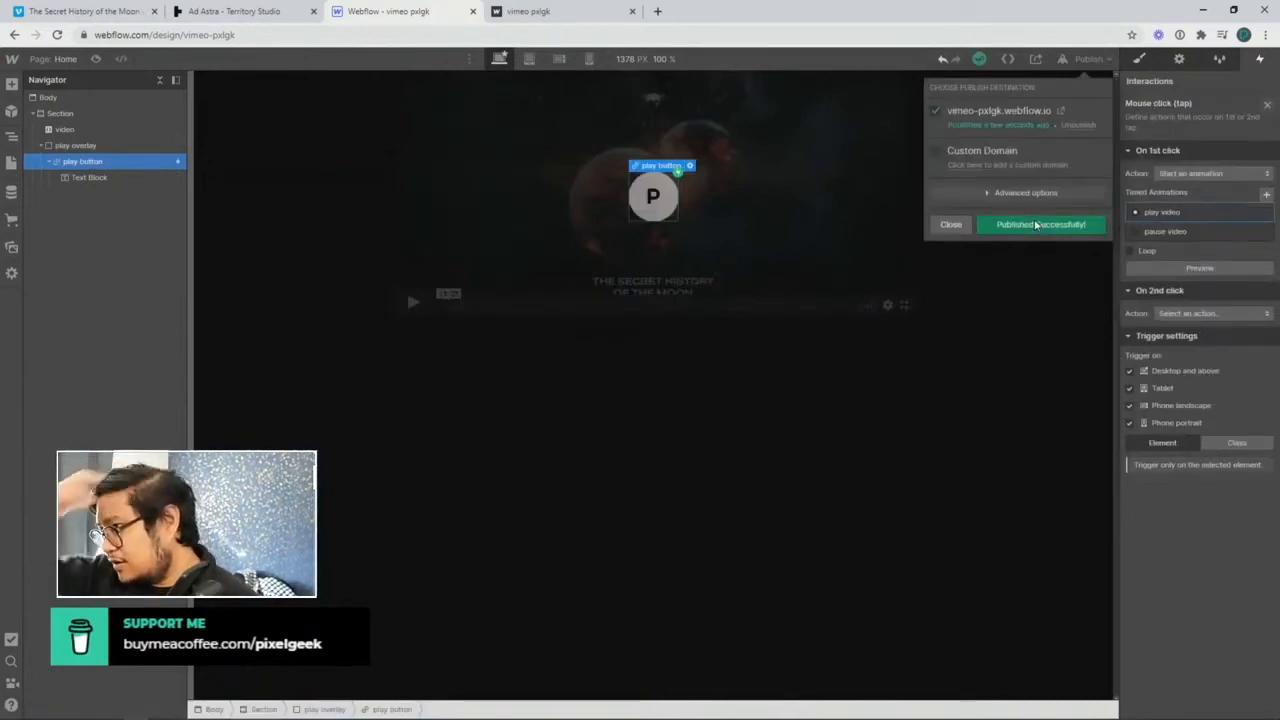
{"action": "left_click", "coordinate": [576, 14]}
{"action": "key", "text": "ctrl+r"}
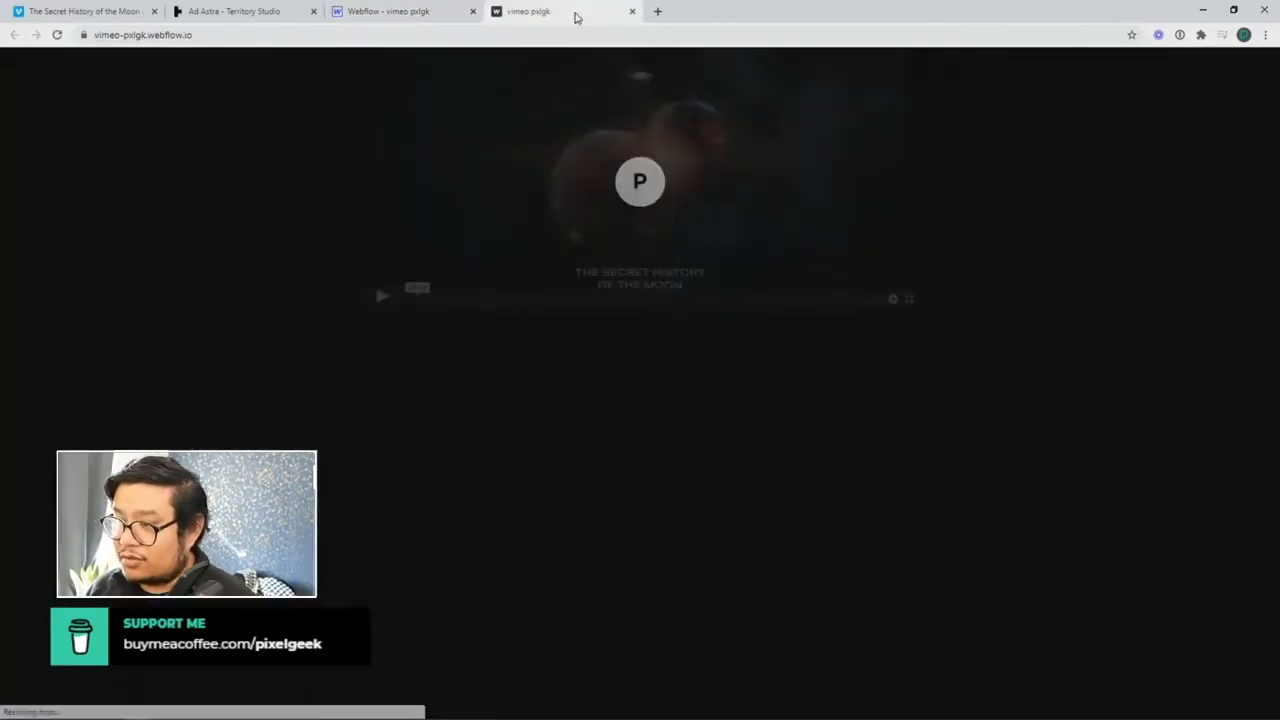
{"action": "left_click", "coordinate": [642, 186]}
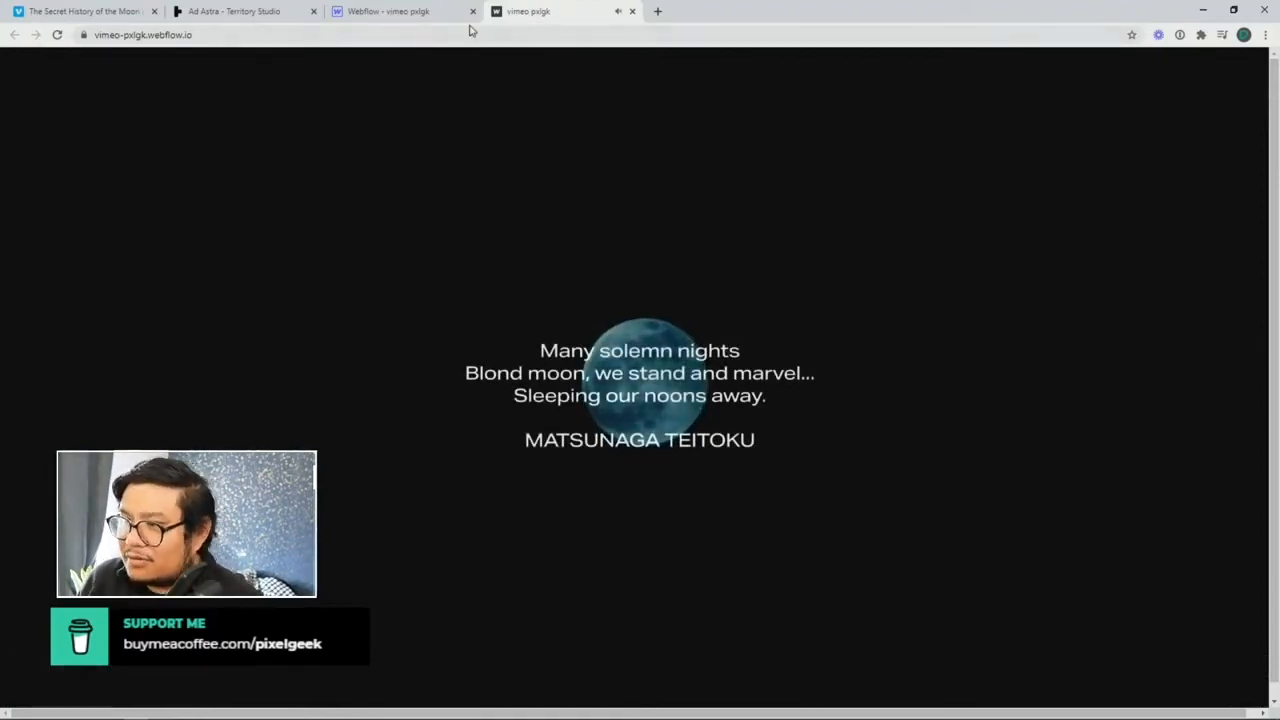
{"action": "middle_click", "coordinate": [530, 17]}
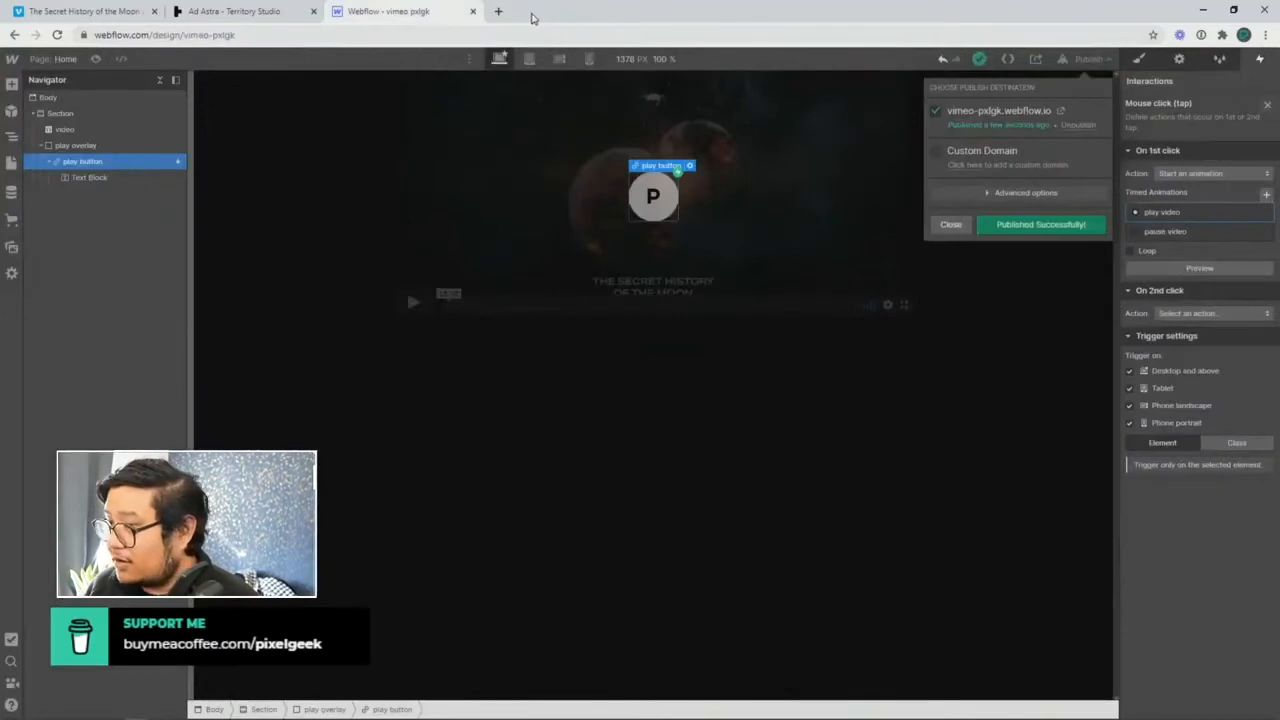
{"action": "left_click", "coordinate": [749, 366]}
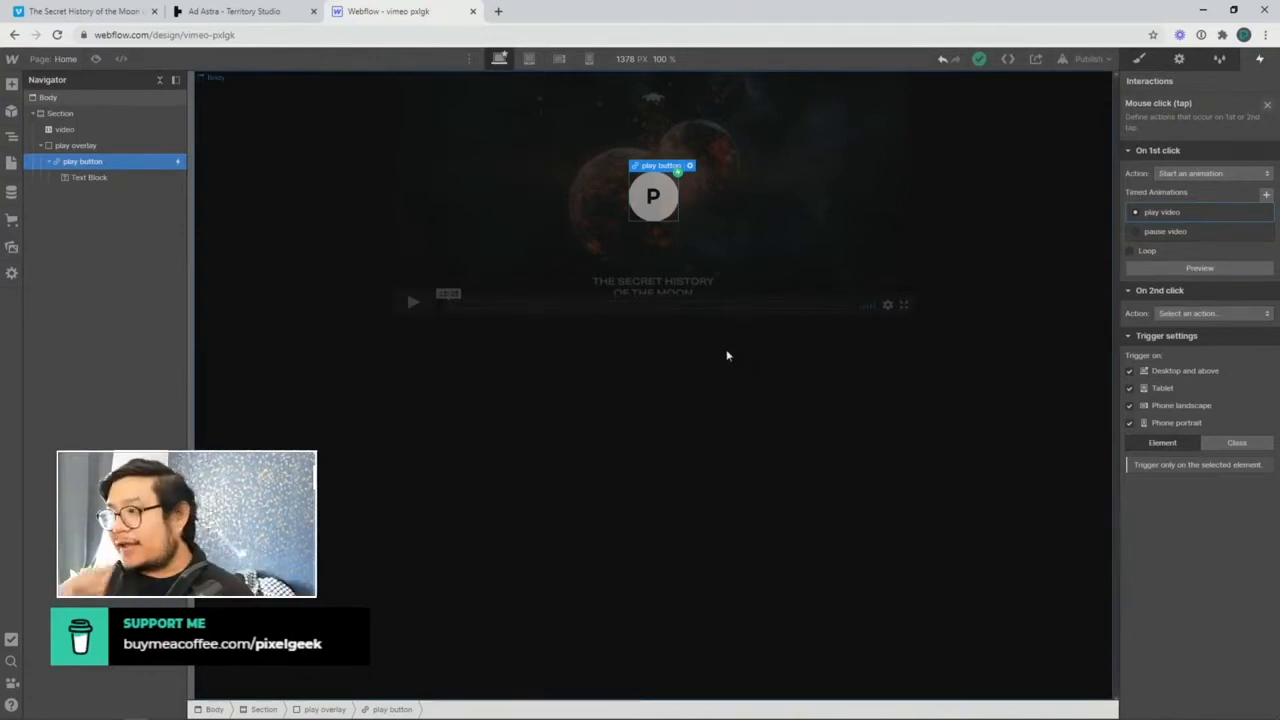
{"action": "left_click", "coordinate": [42, 146]}
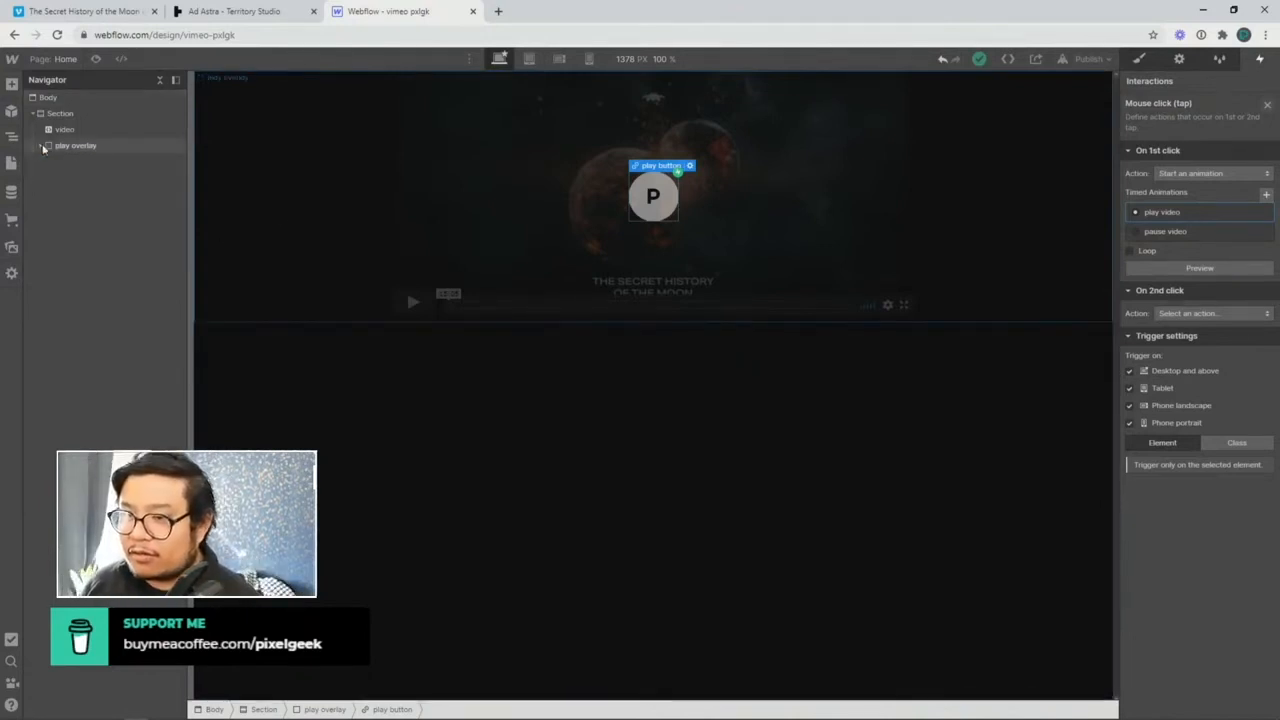
{"action": "left_click", "coordinate": [1139, 58]}
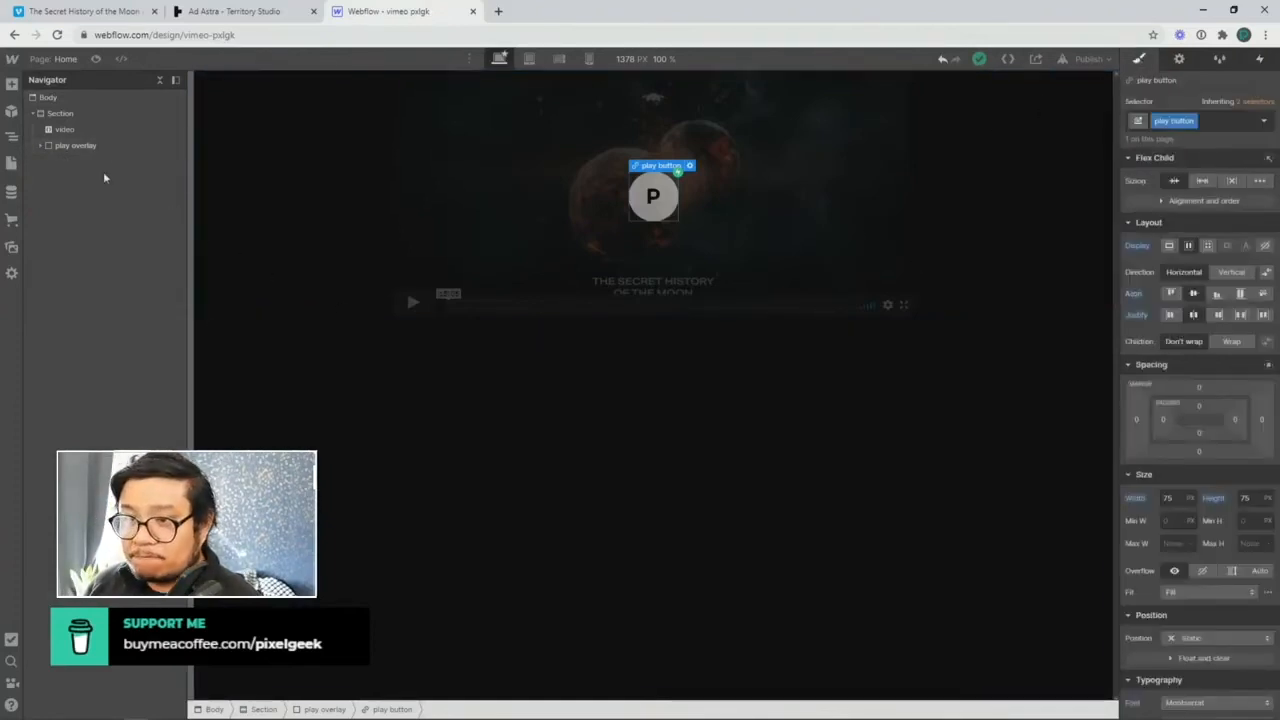
{"action": "left_click", "coordinate": [62, 114]}
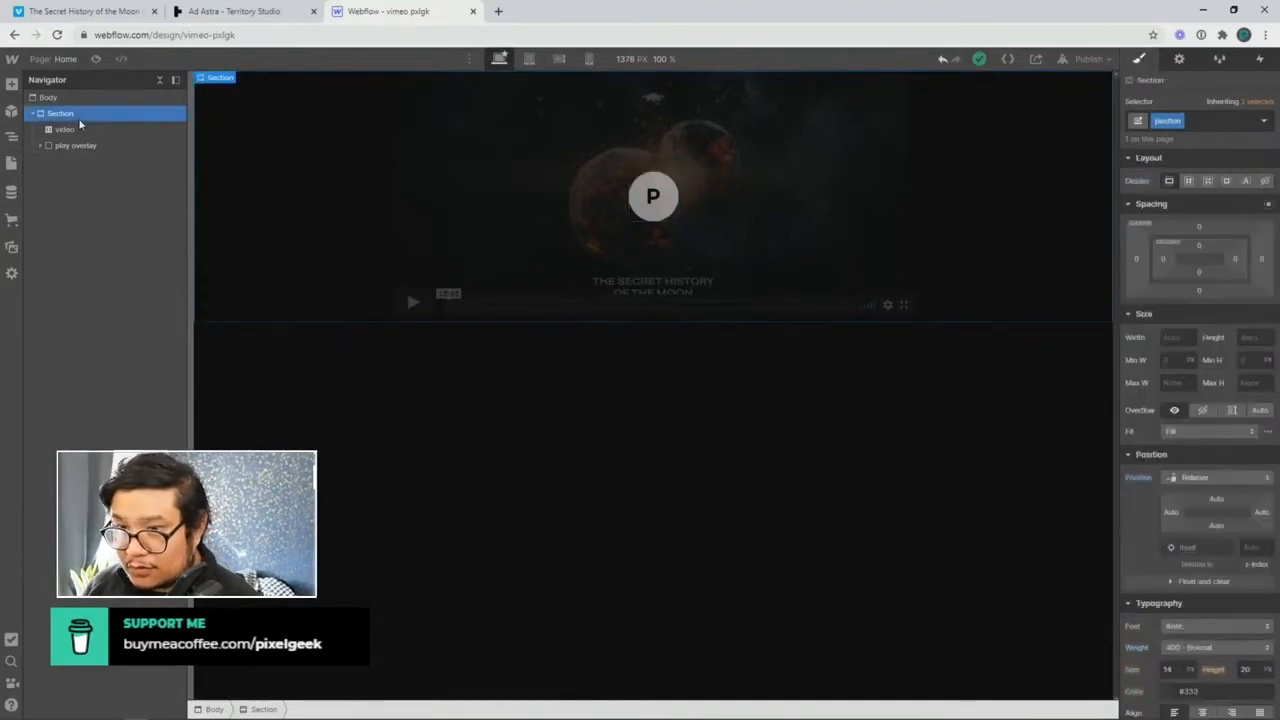
{"action": "key", "text": "ctrl+e"}
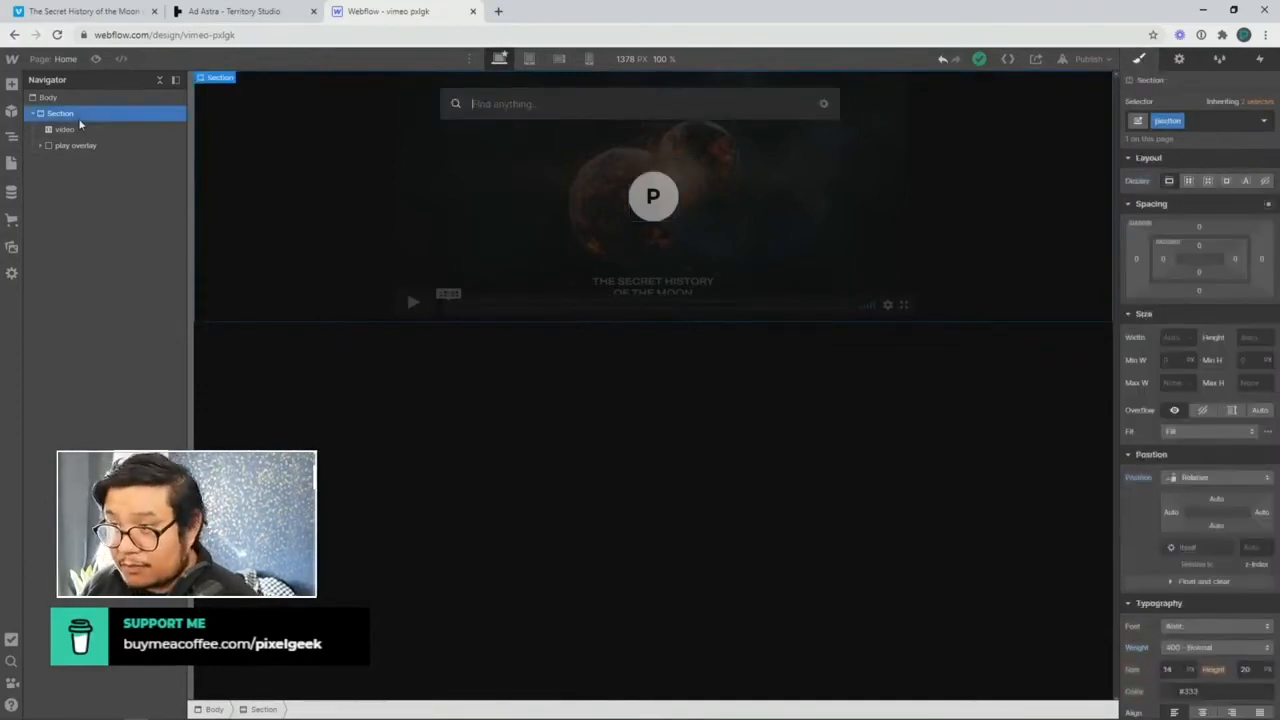
{"action": "key", "text": "Escape"}
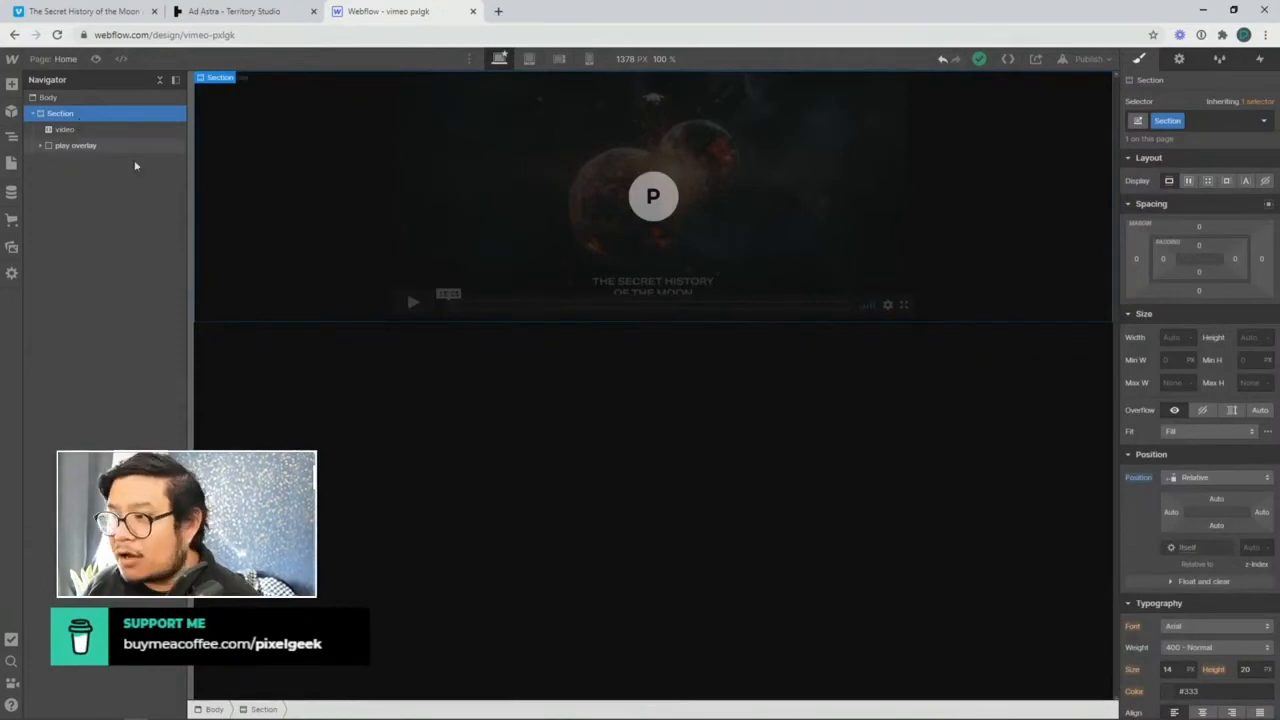
Step: Duplicate the play button and move the copy out of the play overlay, directly into the section above it
{"action": "left_click", "coordinate": [647, 201]}
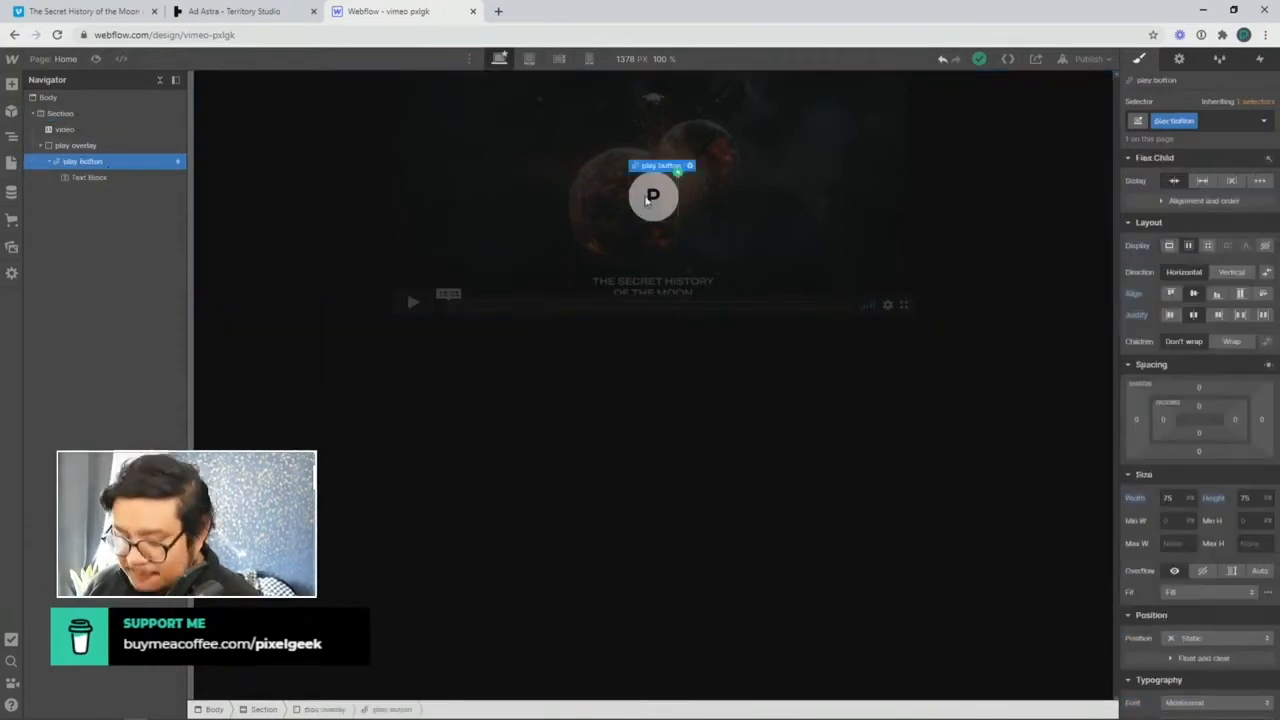
{"action": "key", "text": "ctrl+d"}
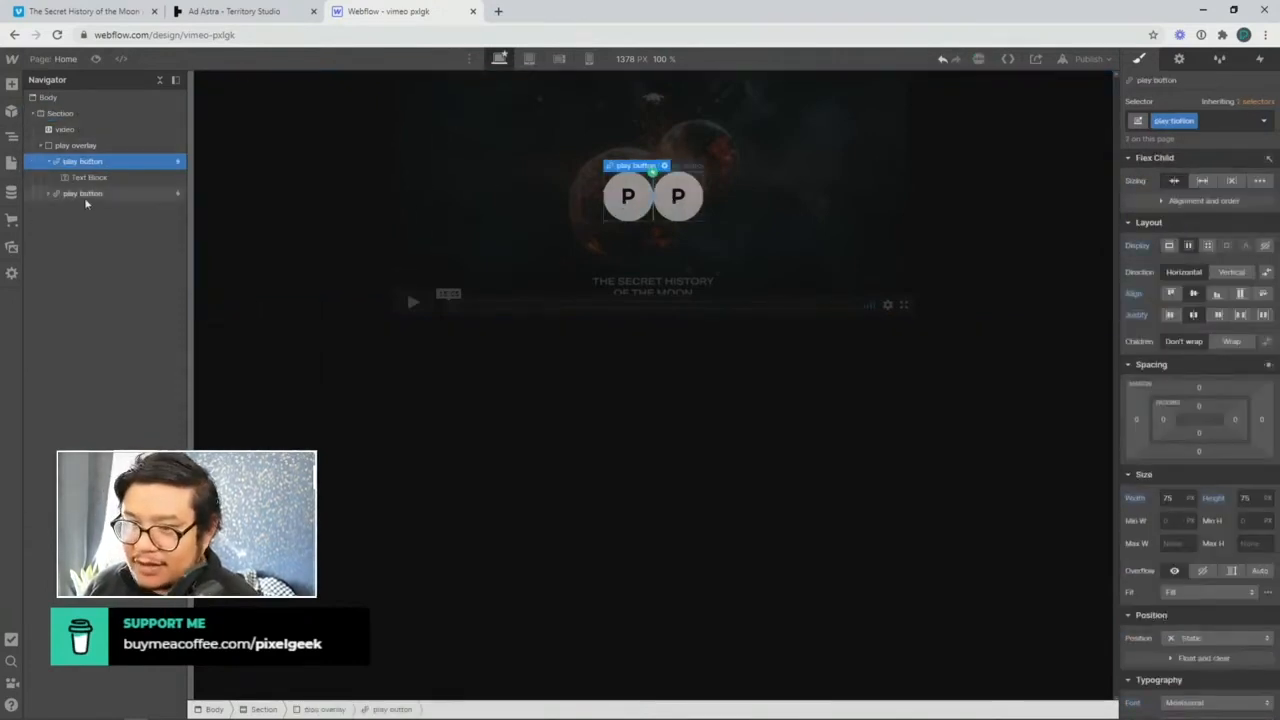
{"action": "left_click_drag", "start_coordinate": [85, 194], "coordinate": [74, 146]}
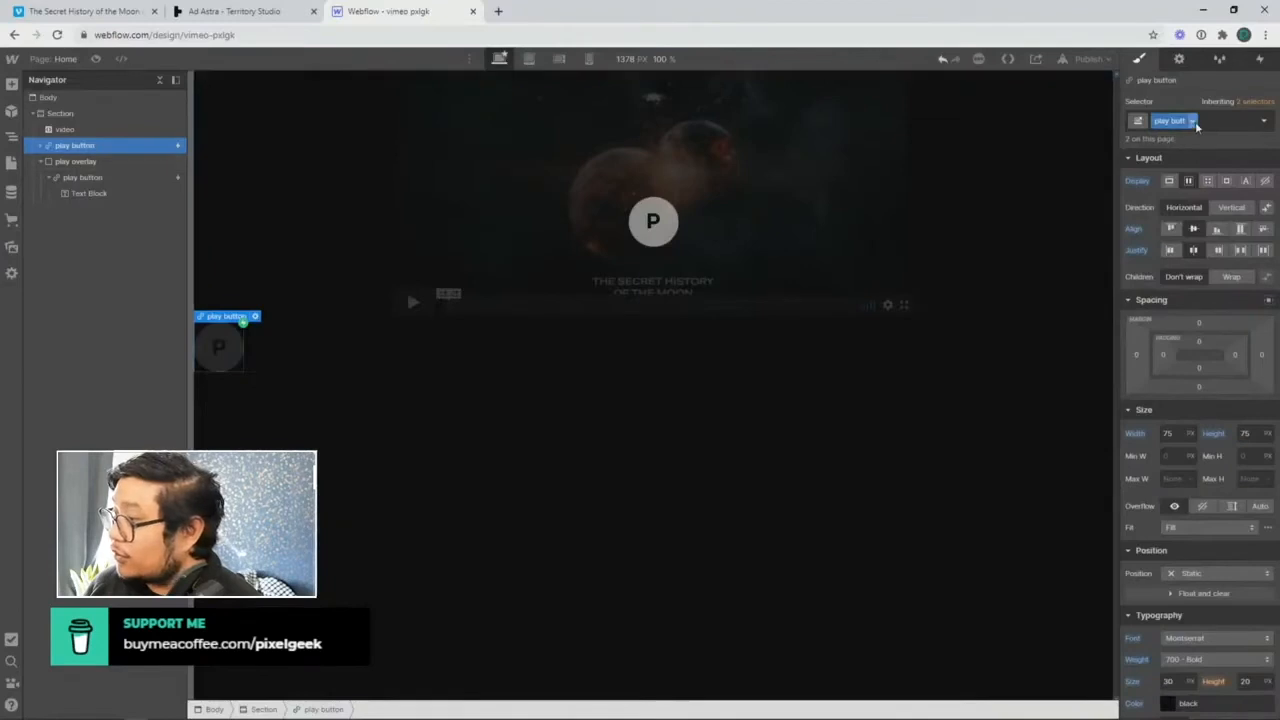
Step: Duplicate the copied button's class and name the new class "close button"
{"action": "left_click", "coordinate": [1192, 121]}
{"action": "left_click", "coordinate": [1160, 158]}
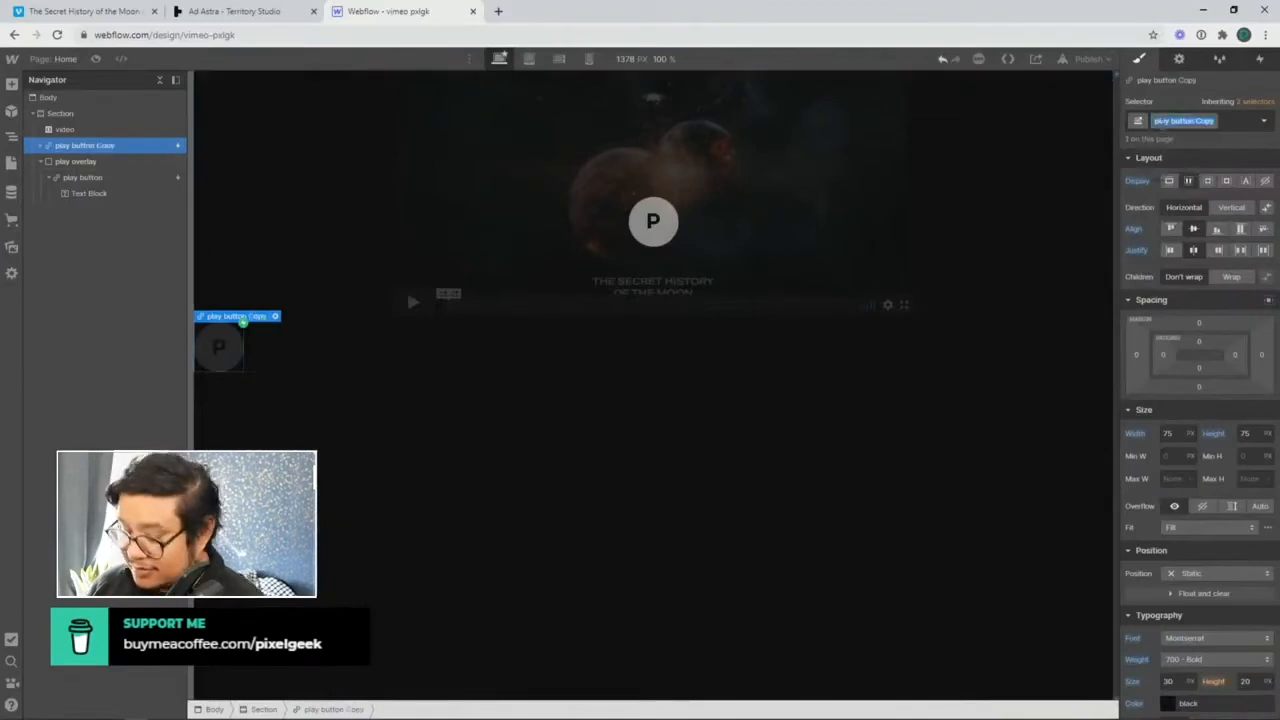
{"action": "type", "text": "close button"}
{"action": "key", "text": "Return"}
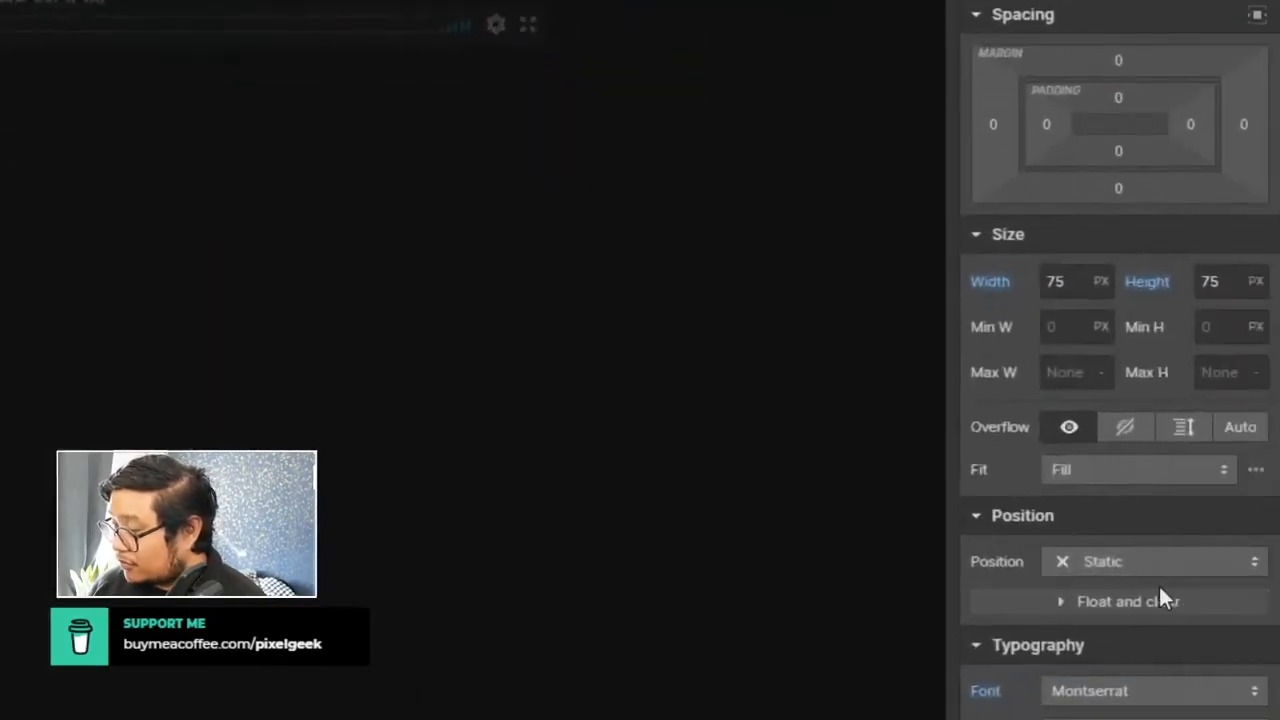
Step: Set the close button's position to Absolute and anchor it to the section's top-right corner
{"action": "left_click", "coordinate": [1196, 575]}
{"action": "left_click", "coordinate": [1110, 625]}
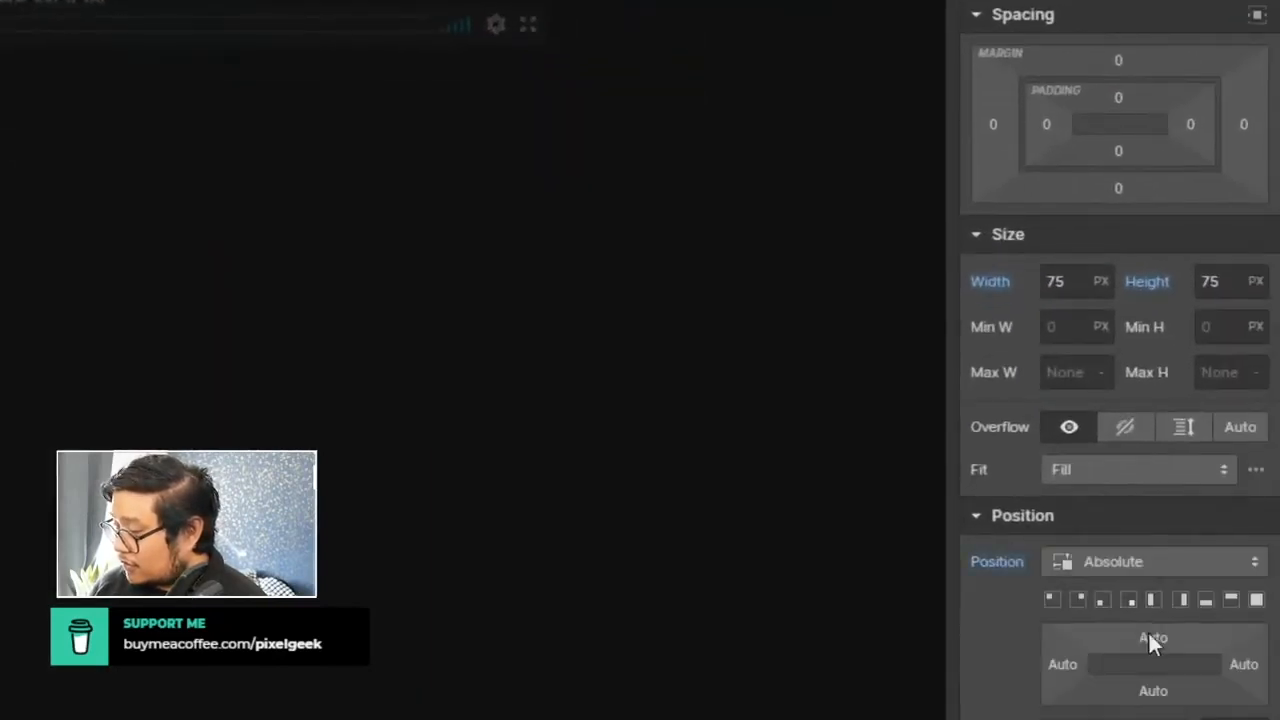
{"action": "left_click", "coordinate": [1084, 599]}
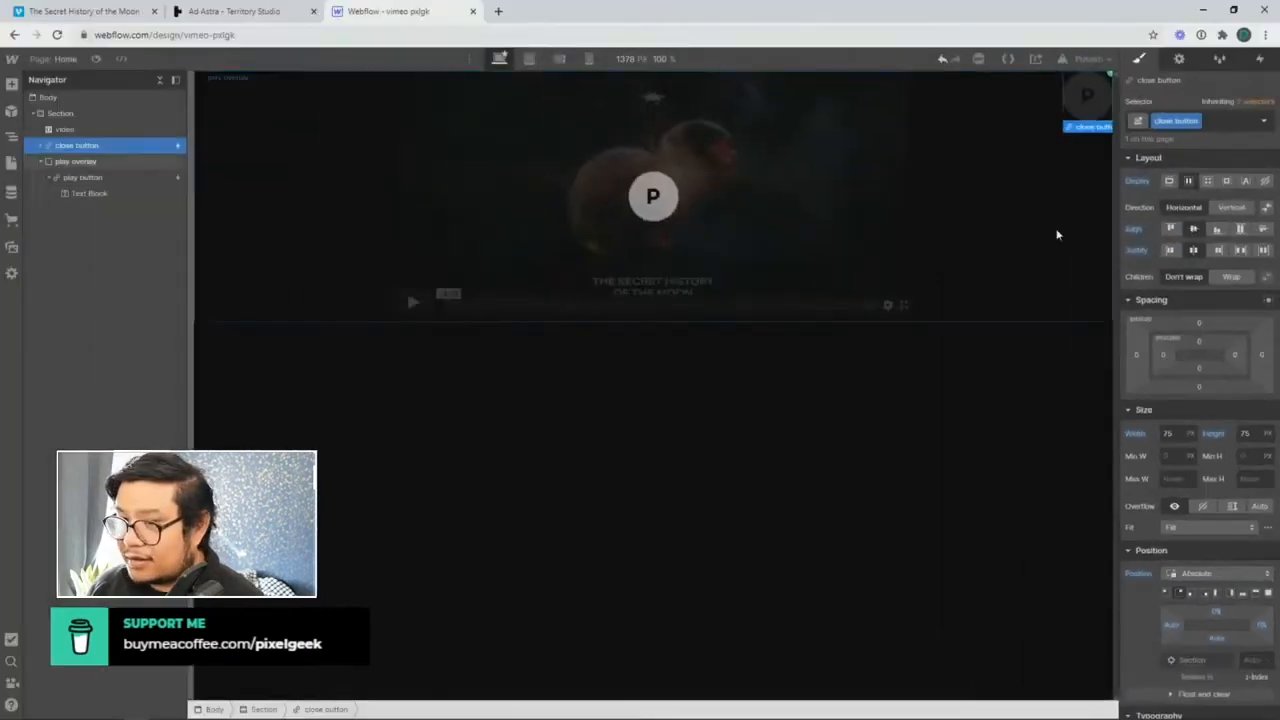
Step: Set the play overlay's display to none and change the close button's text to "X"
{"action": "left_click", "coordinate": [101, 163]}
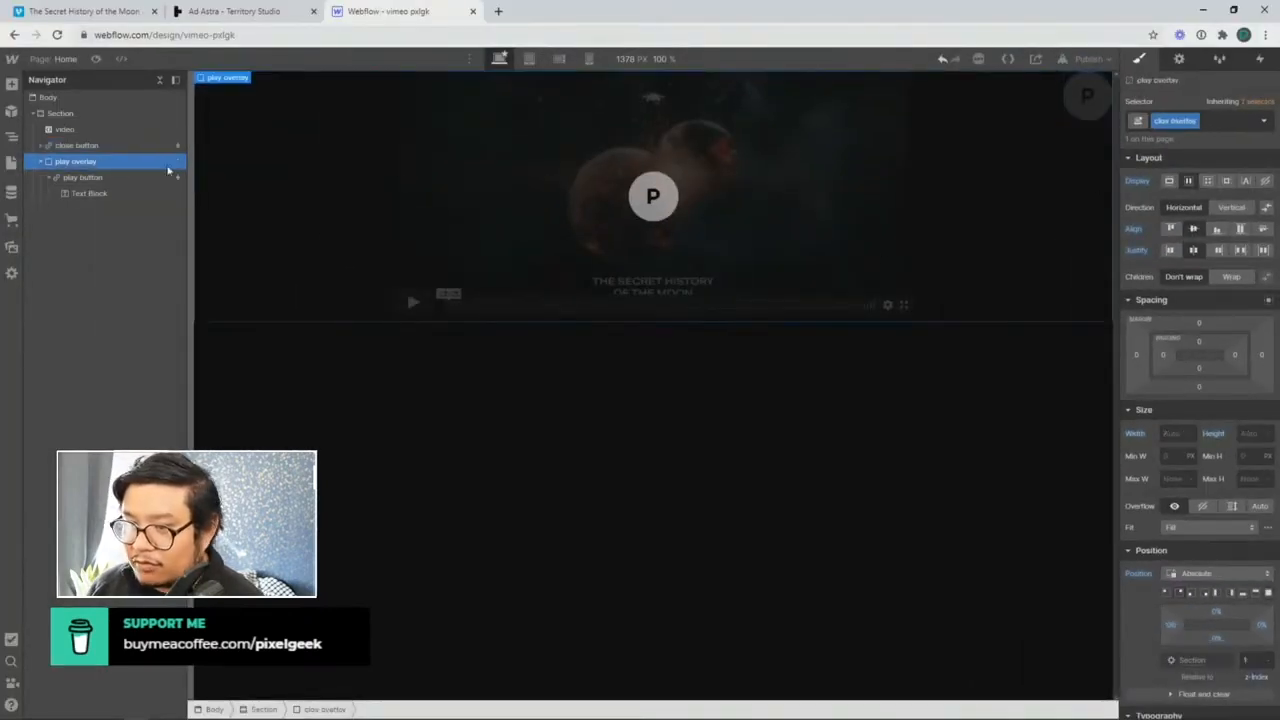
{"action": "left_click", "coordinate": [1265, 181]}
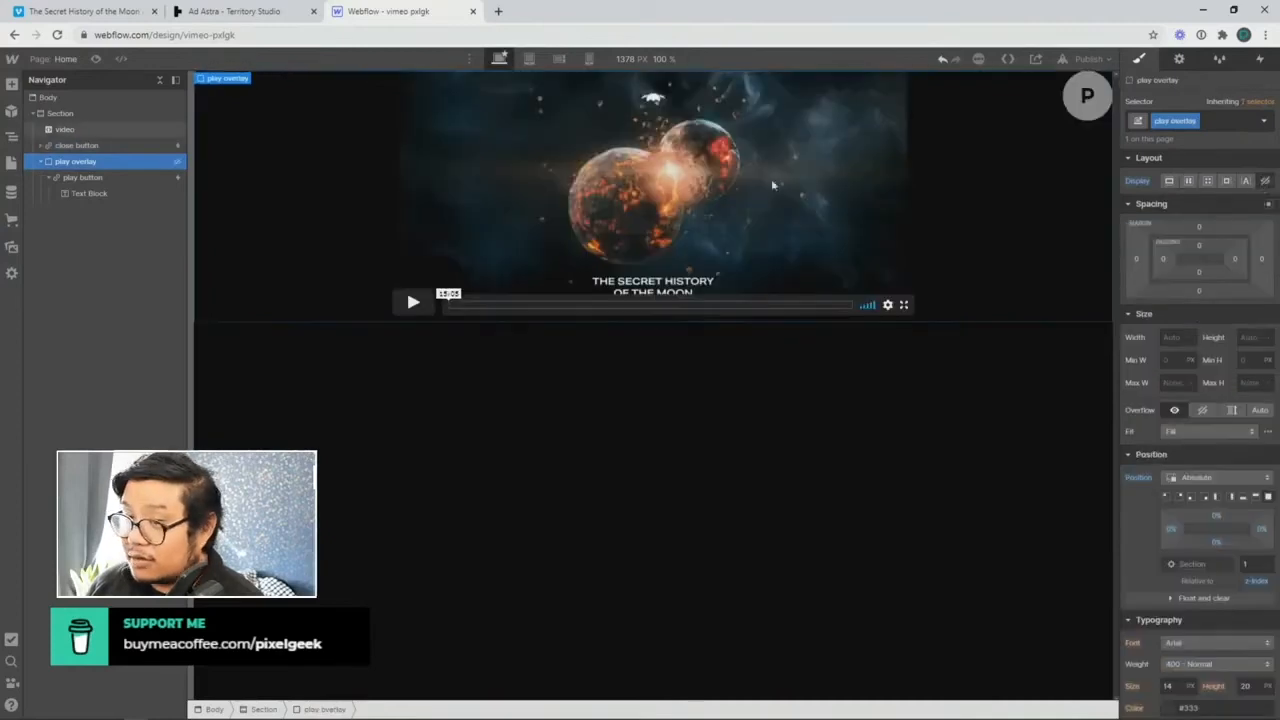
{"action": "left_click", "coordinate": [153, 148]}
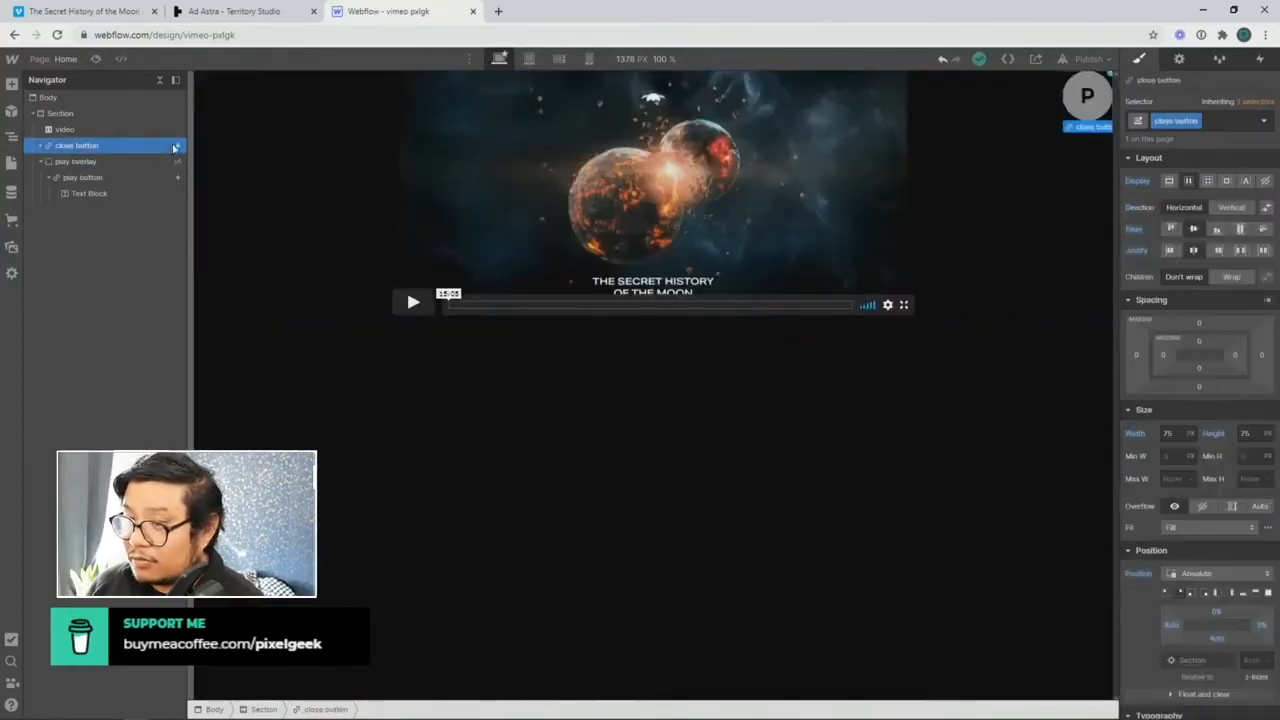
{"action": "double_click", "coordinate": [1094, 98]}
{"action": "left_click_drag", "start_coordinate": [1098, 98], "coordinate": [1084, 96]}
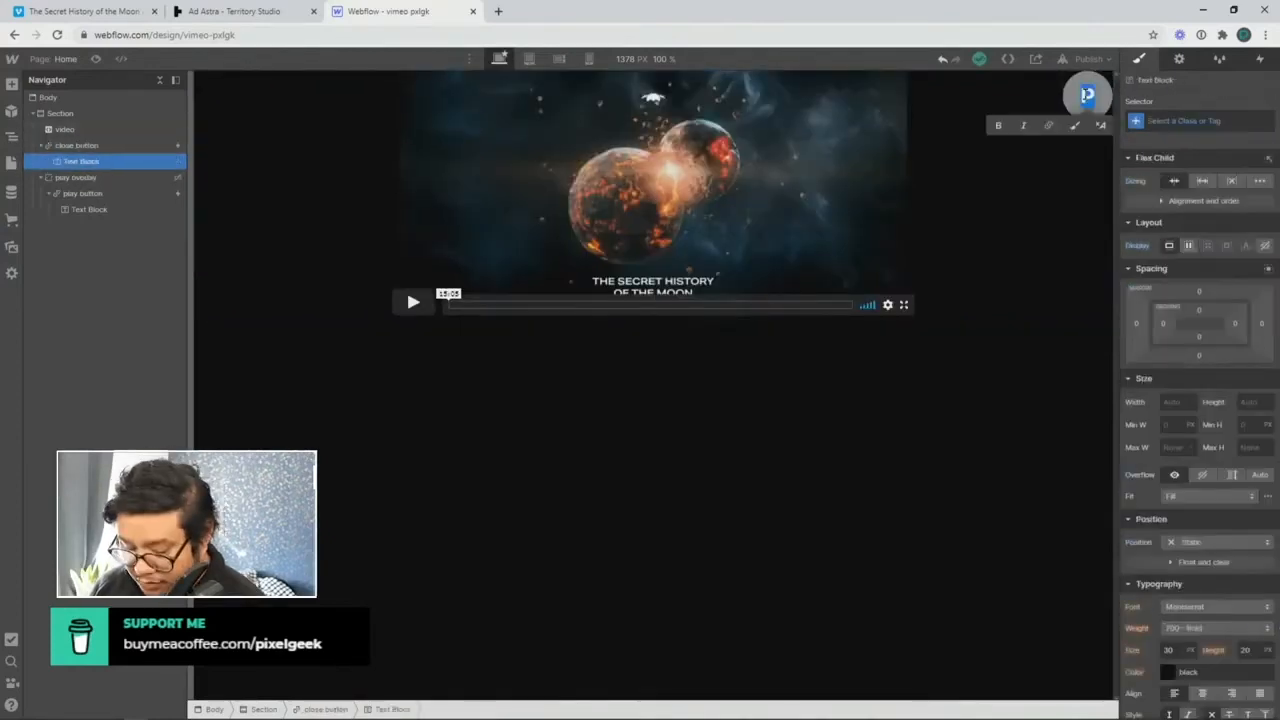
{"action": "type", "text": "X"}
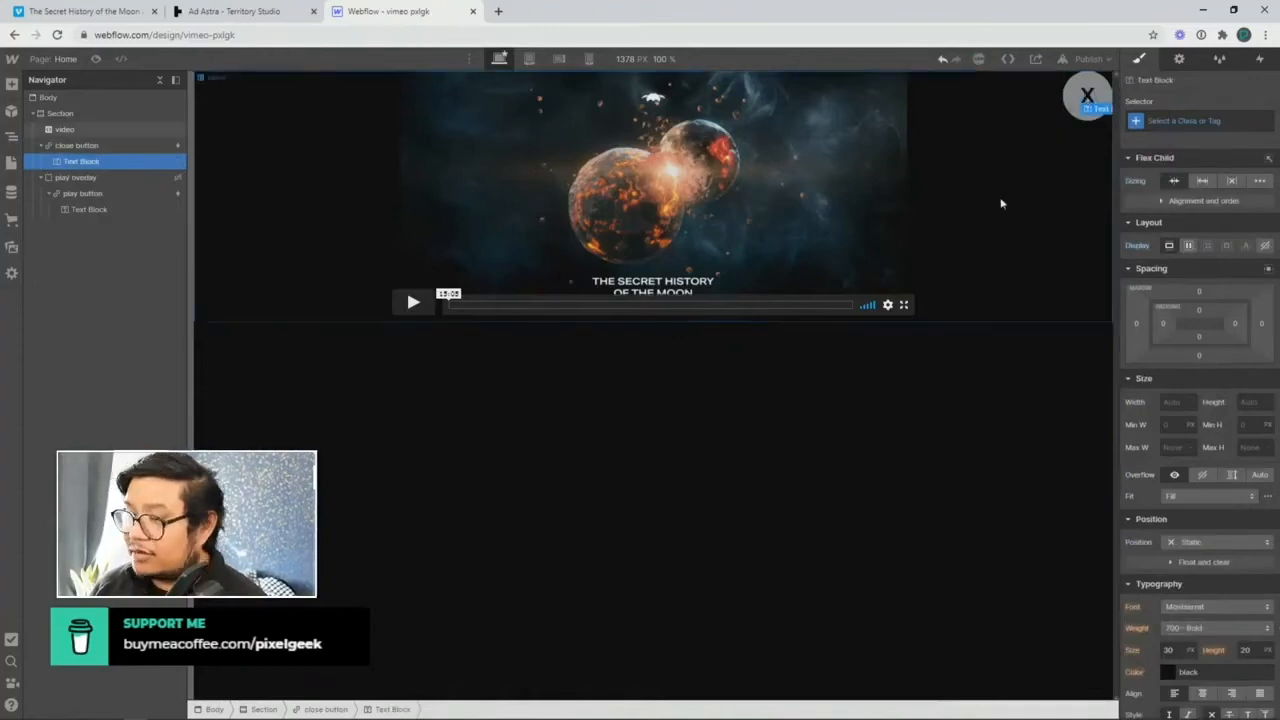
Step: Give the close button a top margin of 25 px and a right margin of 25 px
{"action": "left_click", "coordinate": [91, 148]}
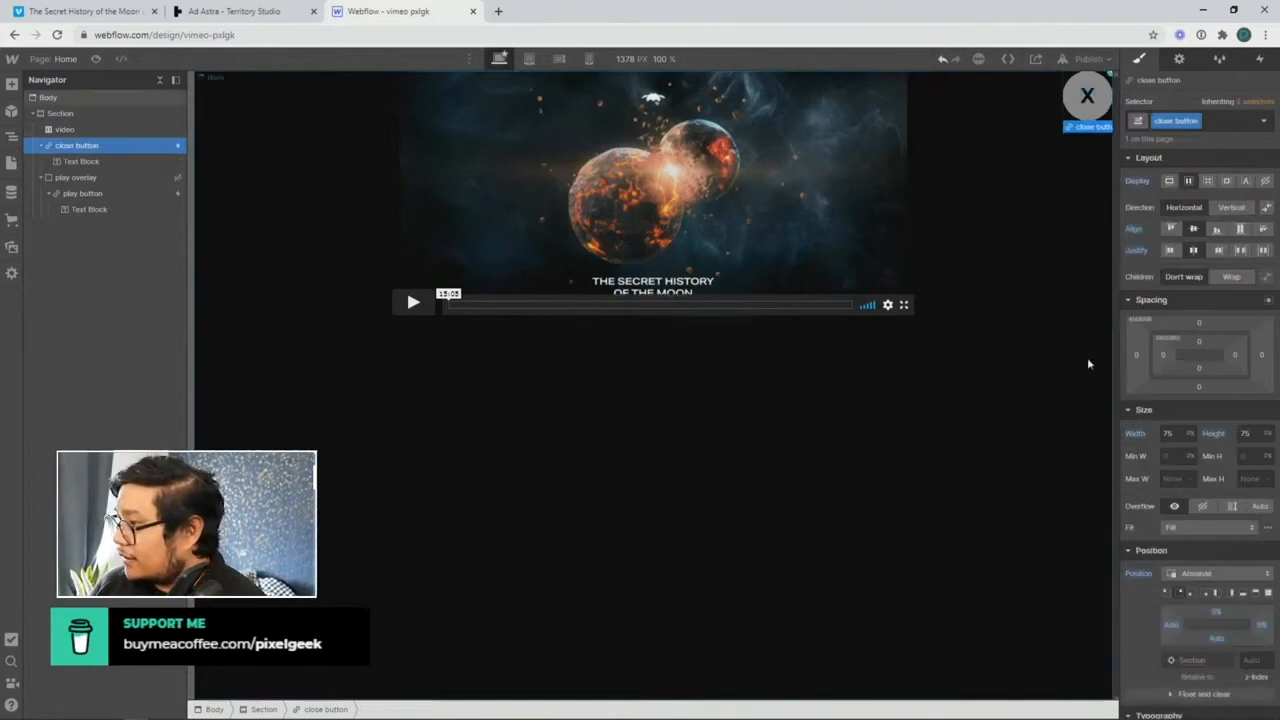
{"action": "left_click", "coordinate": [1199, 323]}
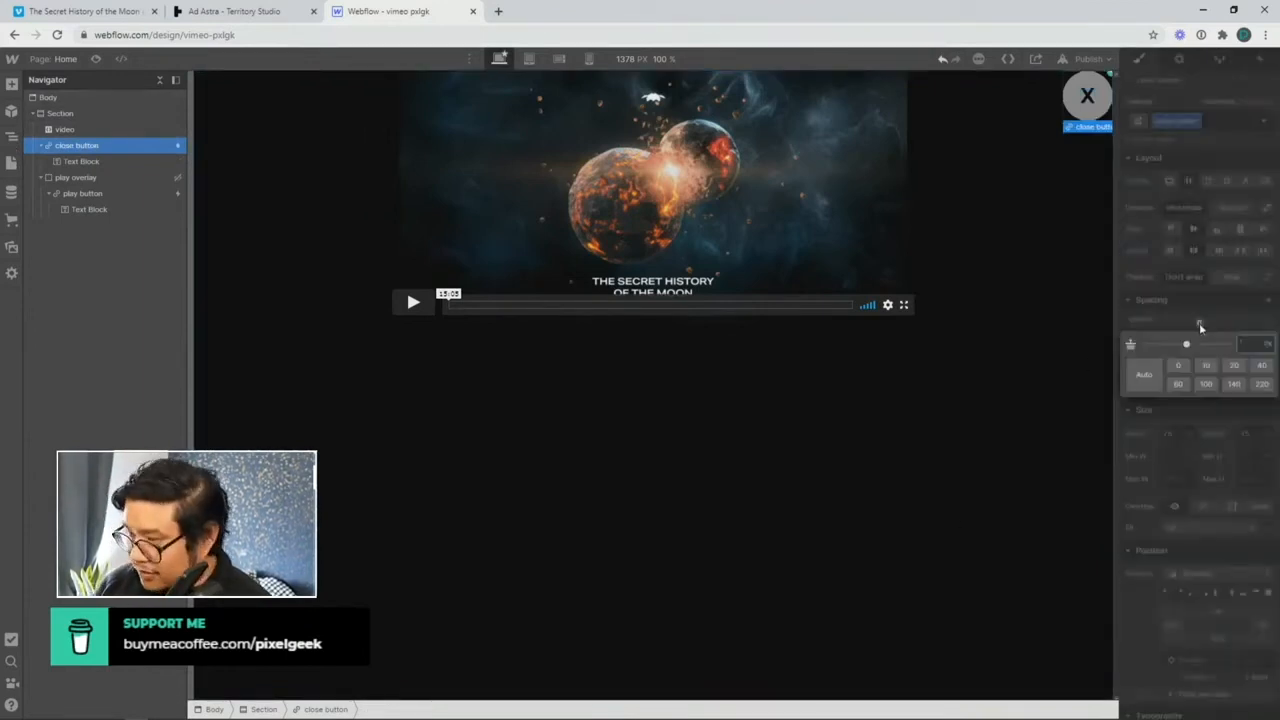
{"action": "type", "text": "25"}
{"action": "key", "text": "Return"}
{"action": "left_click", "coordinate": [1261, 357]}
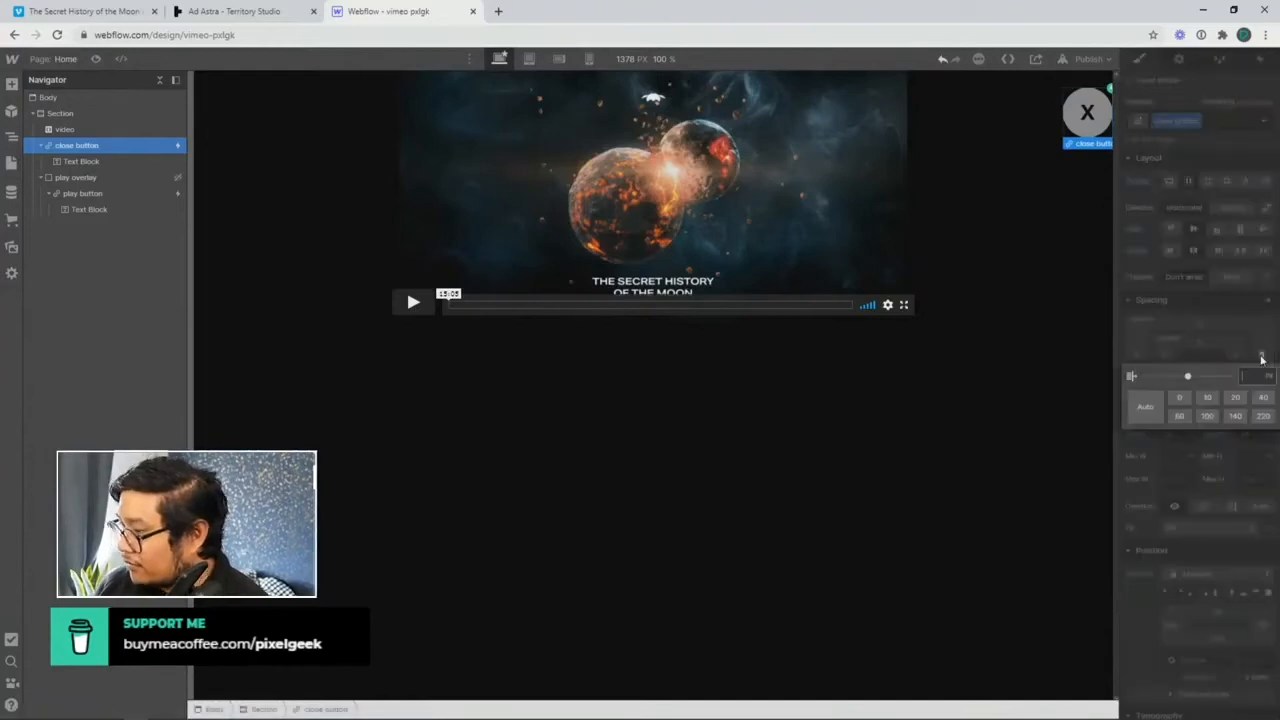
{"action": "type", "text": "25"}
{"action": "key", "text": "Return"}
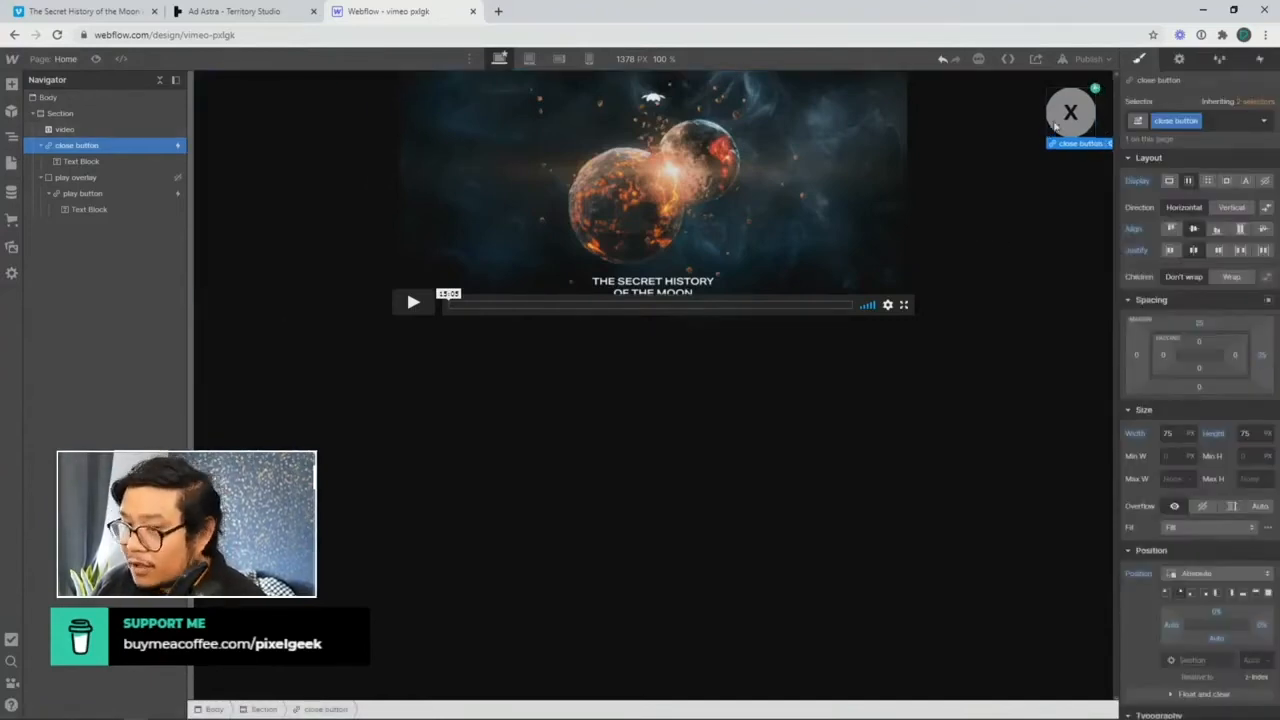
Step: Assign the "pause video" animation to the close button's first mouse click and open that animation for editing
{"action": "left_click", "coordinate": [1256, 63]}
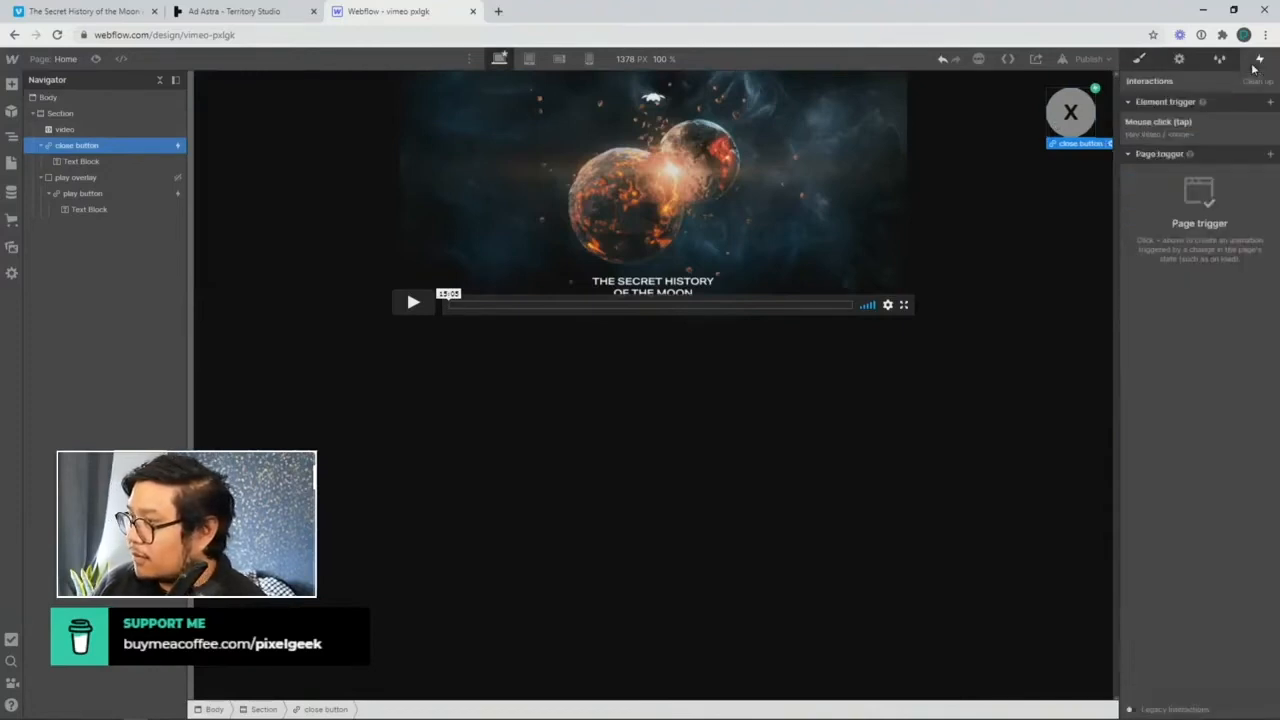
{"action": "left_click", "coordinate": [1158, 135]}
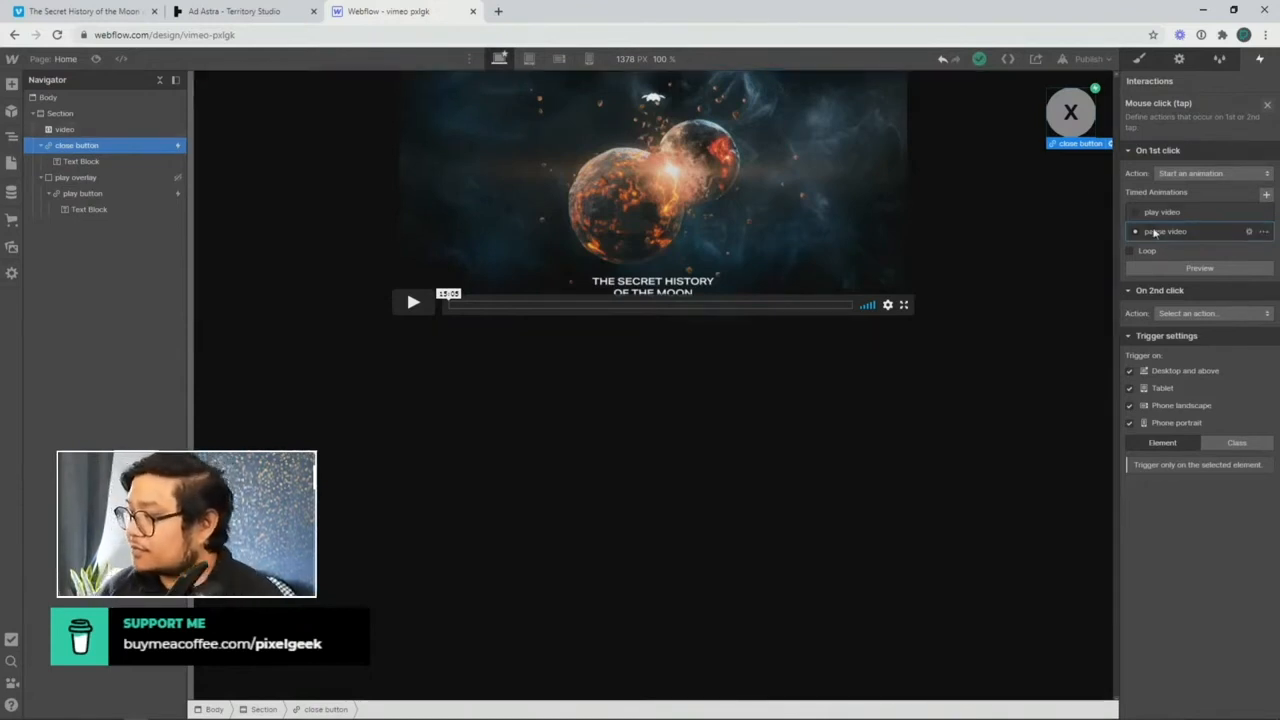
{"action": "left_click", "coordinate": [1156, 232]}
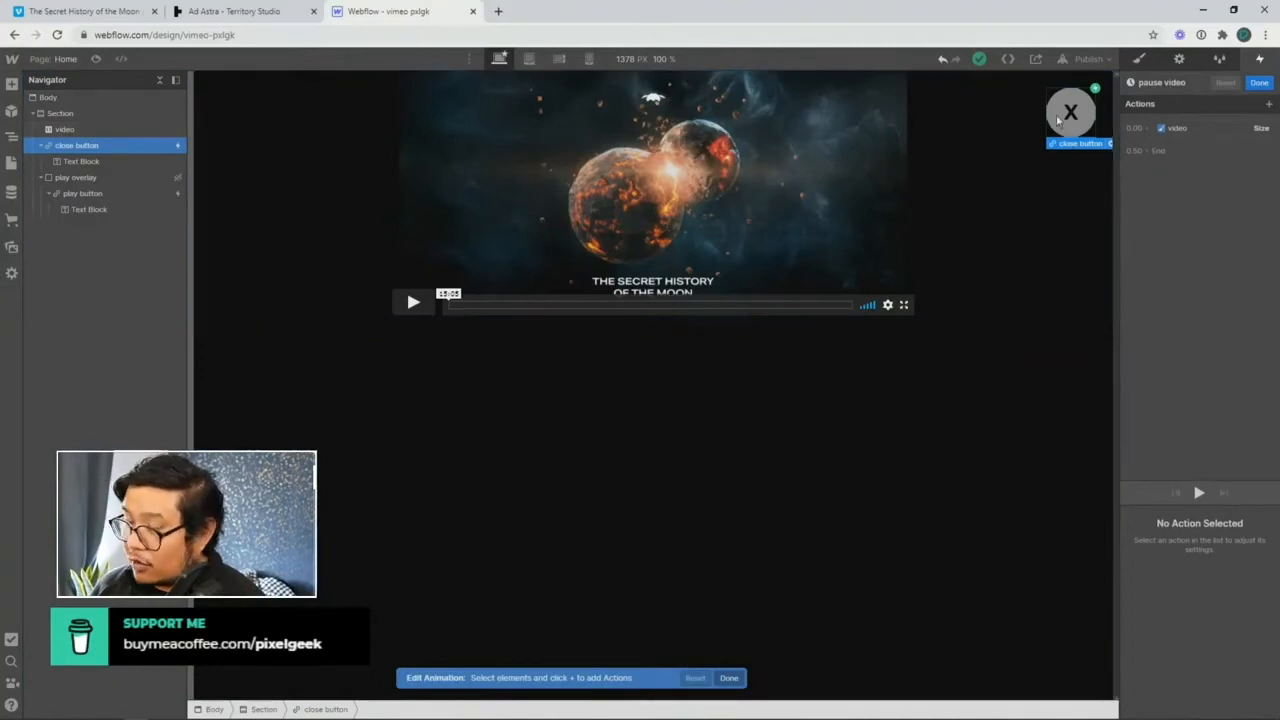
Step: Add a 0% opacity action for the close button alongside the video size action, with Out Quint easing
{"action": "left_click", "coordinate": [1146, 129]}
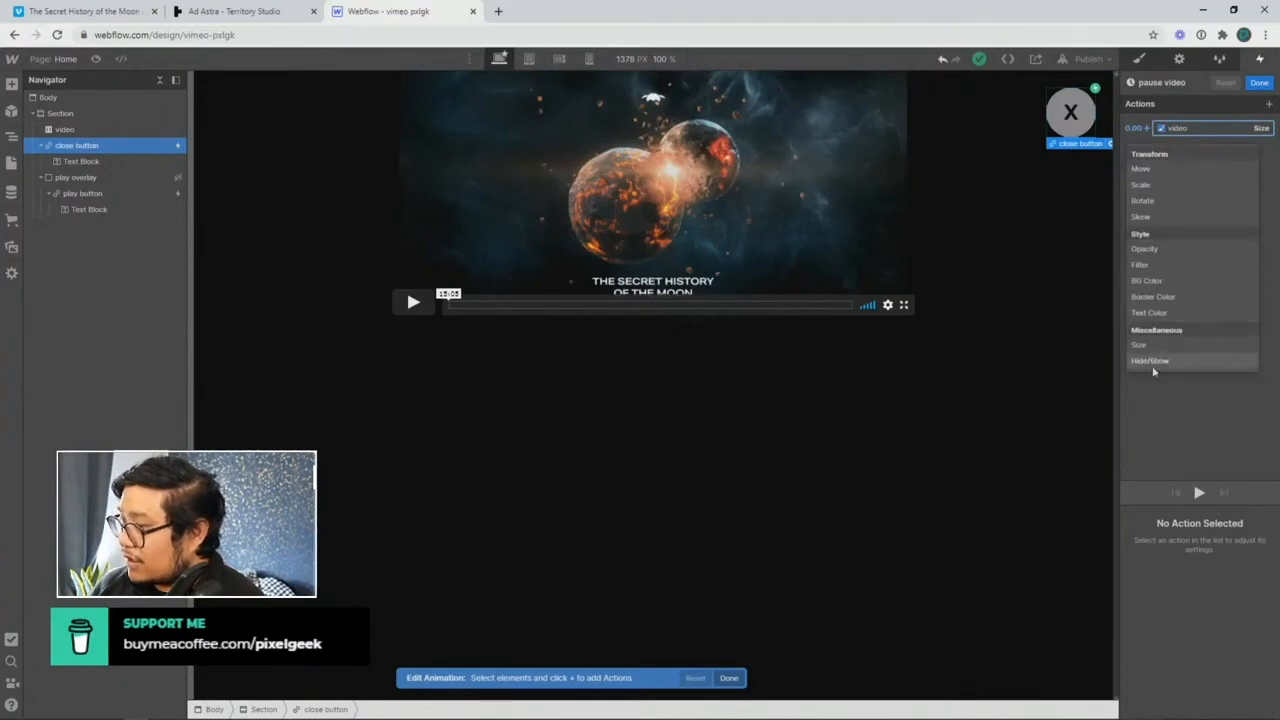
{"action": "left_click", "coordinate": [1160, 249]}
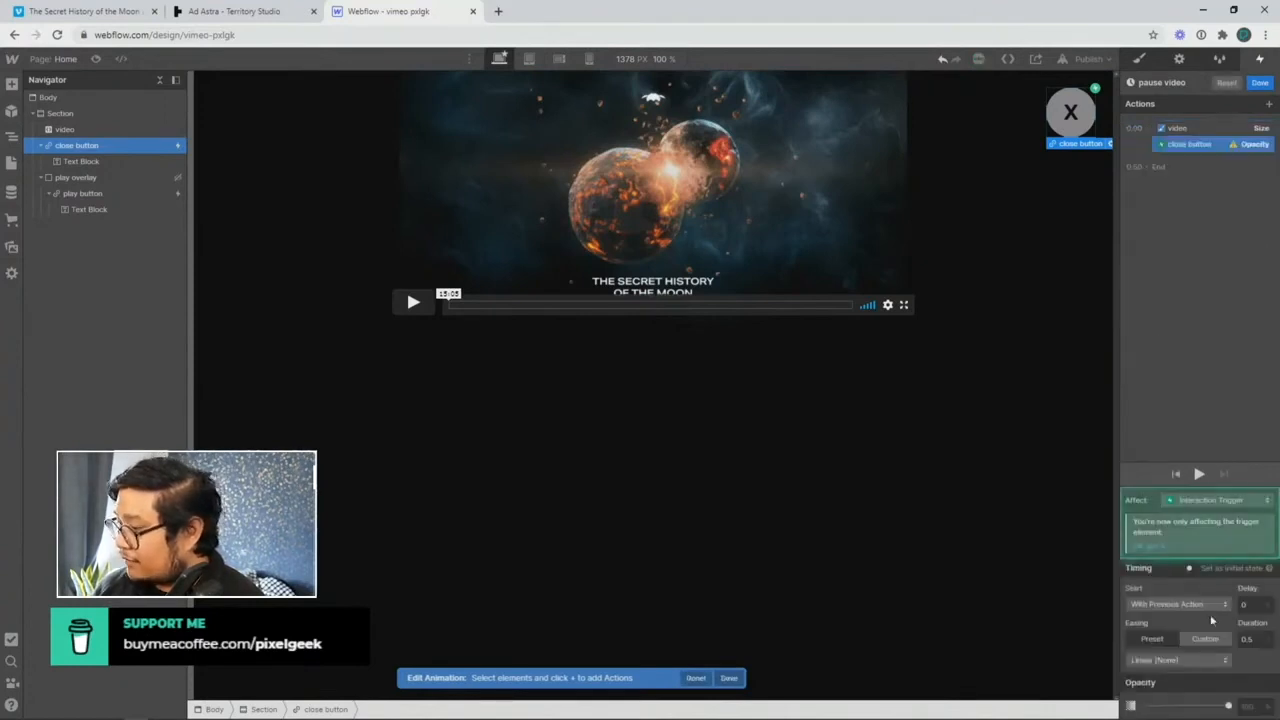
{"action": "left_click", "coordinate": [1249, 706]}
{"action": "type", "text": "0"}
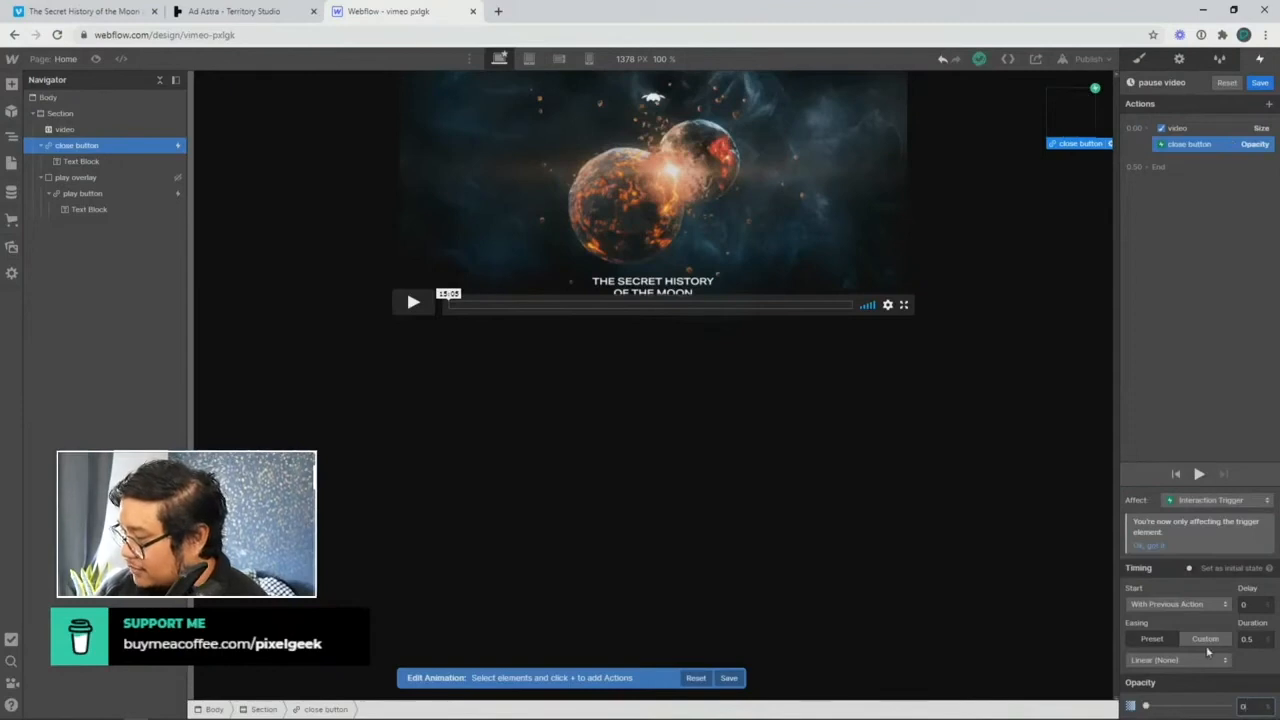
{"action": "left_click", "coordinate": [1207, 655]}
{"action": "left_click", "coordinate": [1163, 378]}
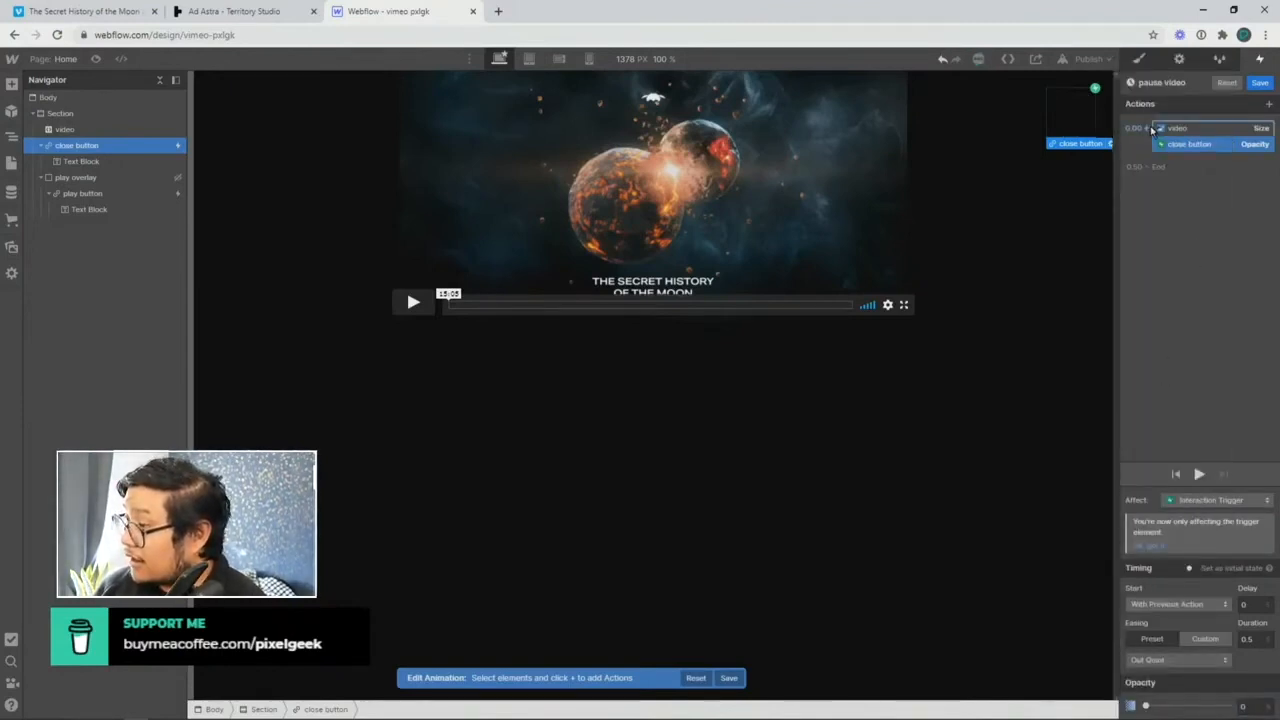
Step: Add a Hide/Show action at the end that sets the close button's display to none, and save the animation
{"action": "left_click", "coordinate": [1149, 167]}
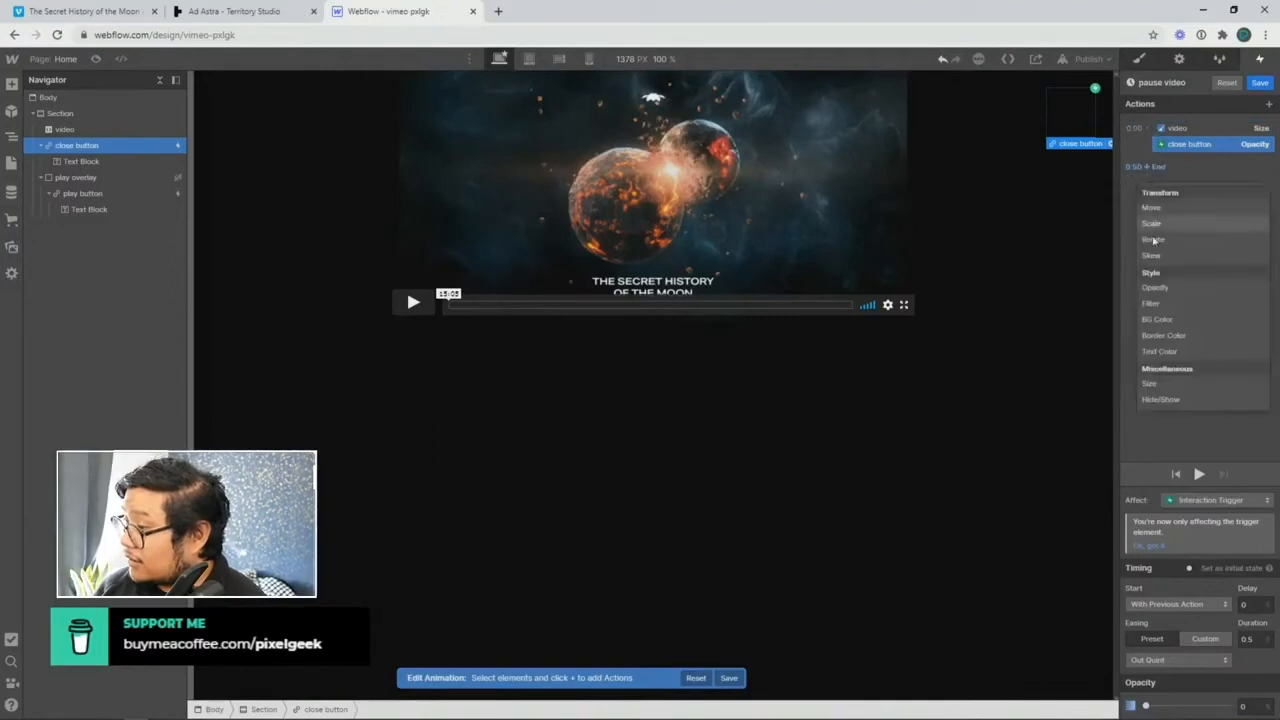
{"action": "left_click", "coordinate": [1150, 402]}
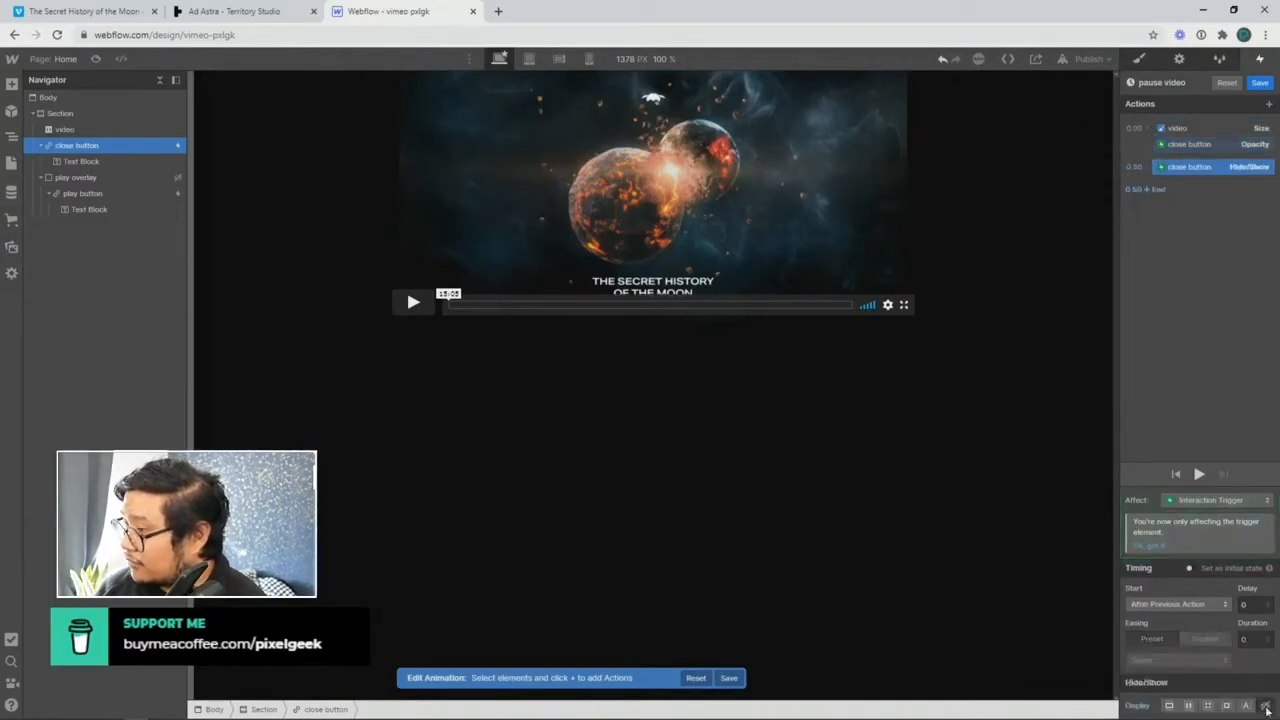
{"action": "left_click", "coordinate": [1260, 84]}
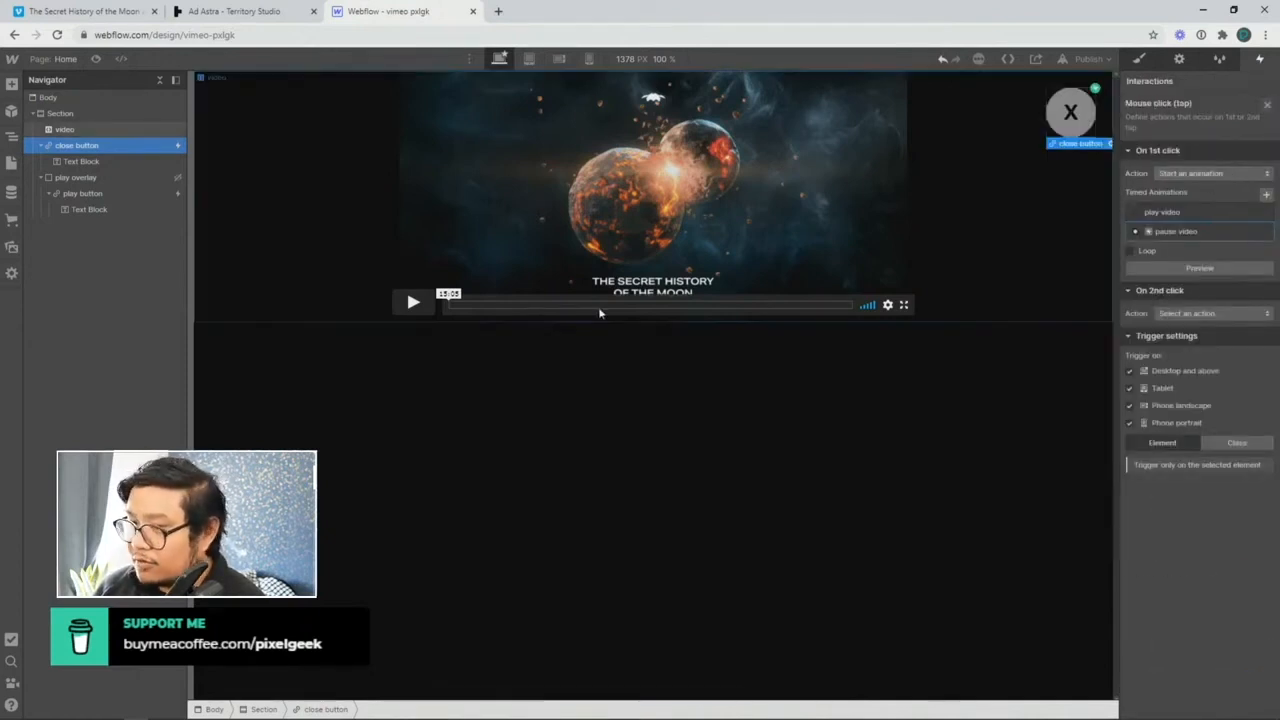
Step: Open the play button's "play video" click animation and add a Hide/Show action for the close button to the initial state
{"action": "left_click", "coordinate": [115, 201]}
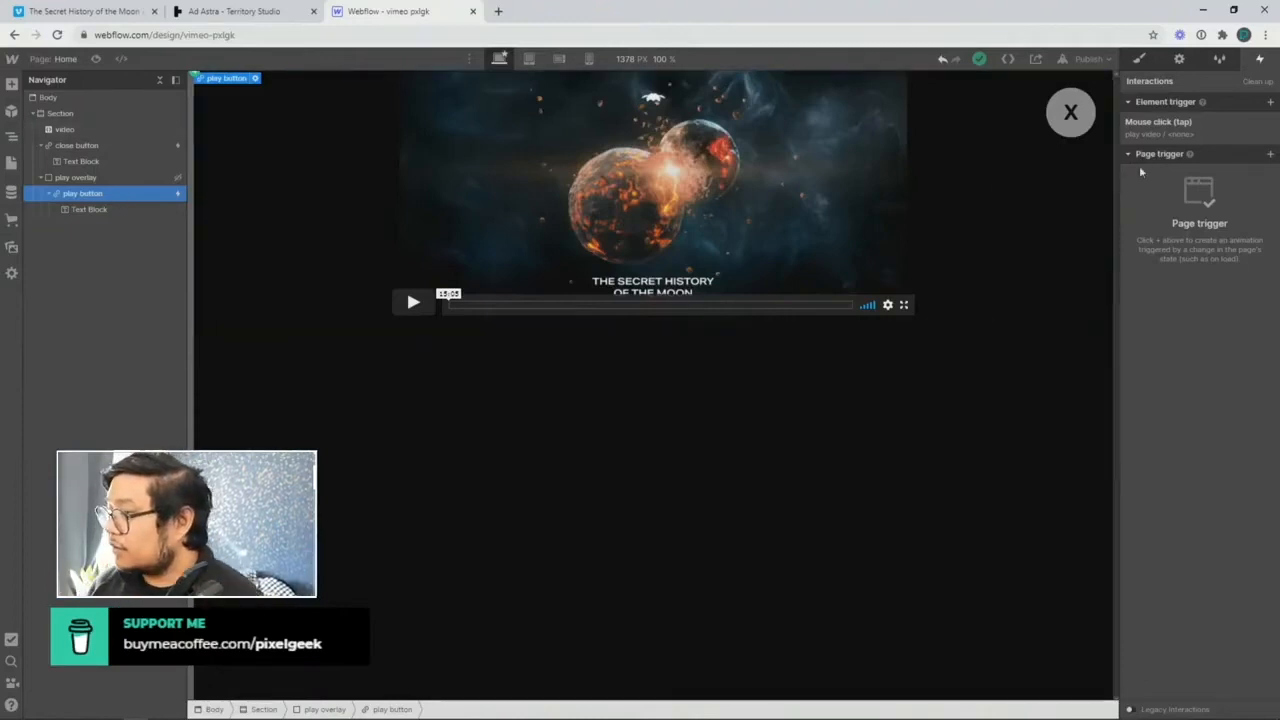
{"action": "left_click", "coordinate": [1148, 122]}
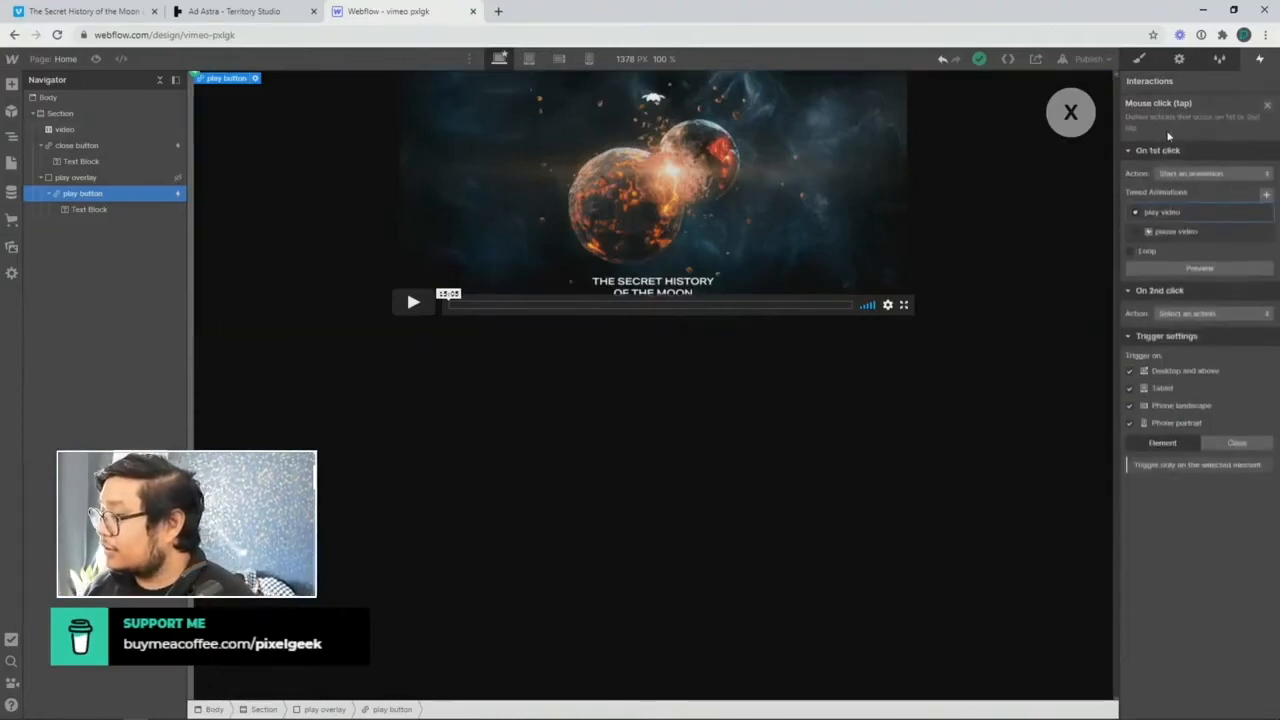
{"action": "left_click", "coordinate": [1163, 216]}
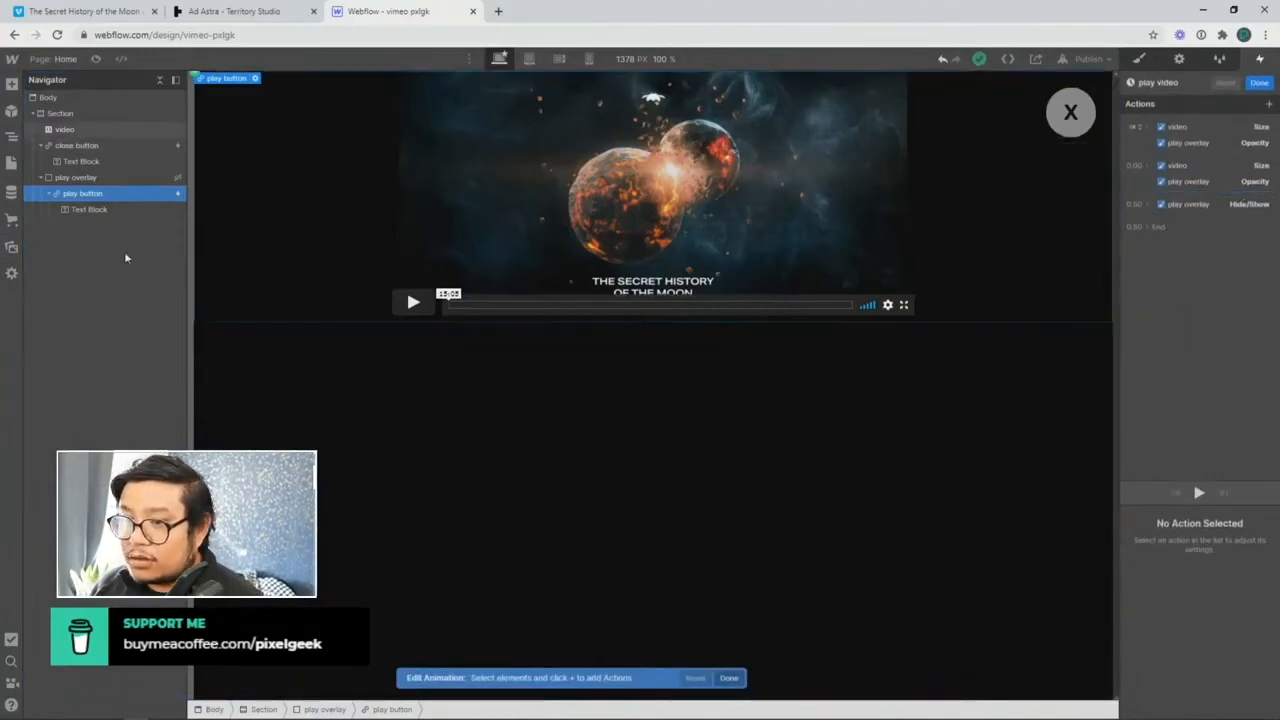
{"action": "left_click", "coordinate": [108, 147]}
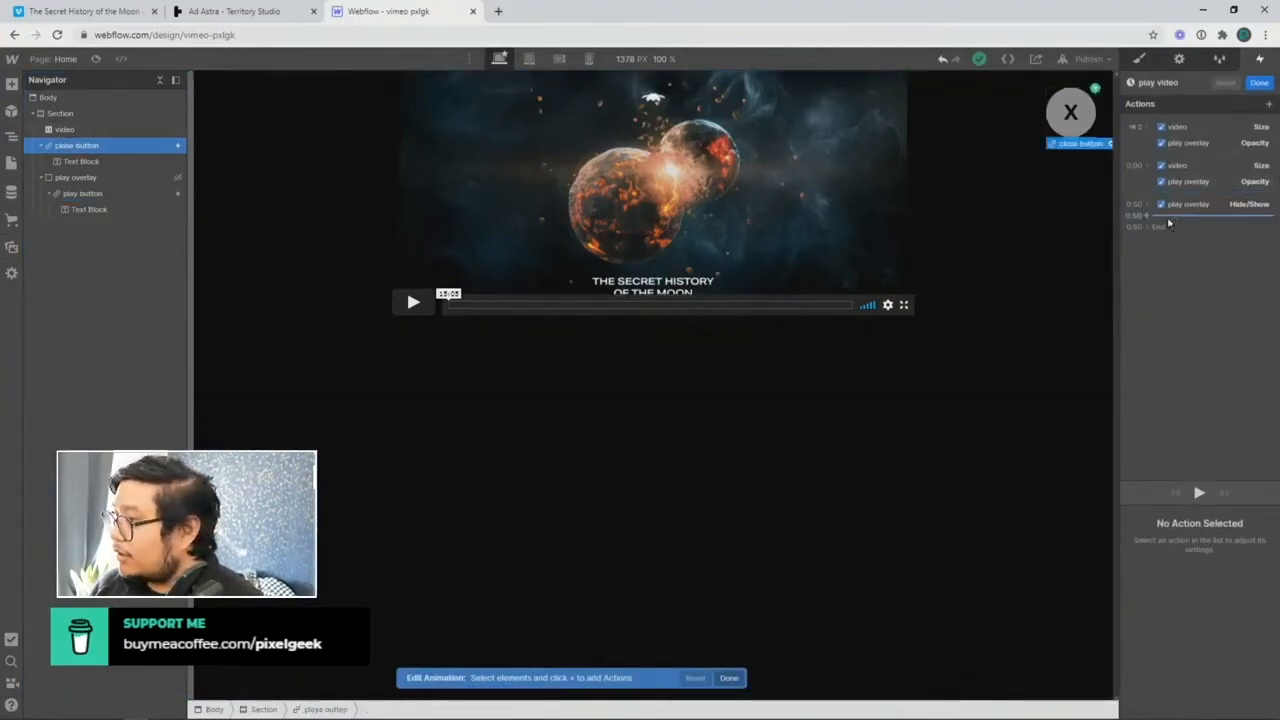
{"action": "left_click", "coordinate": [1149, 128]}
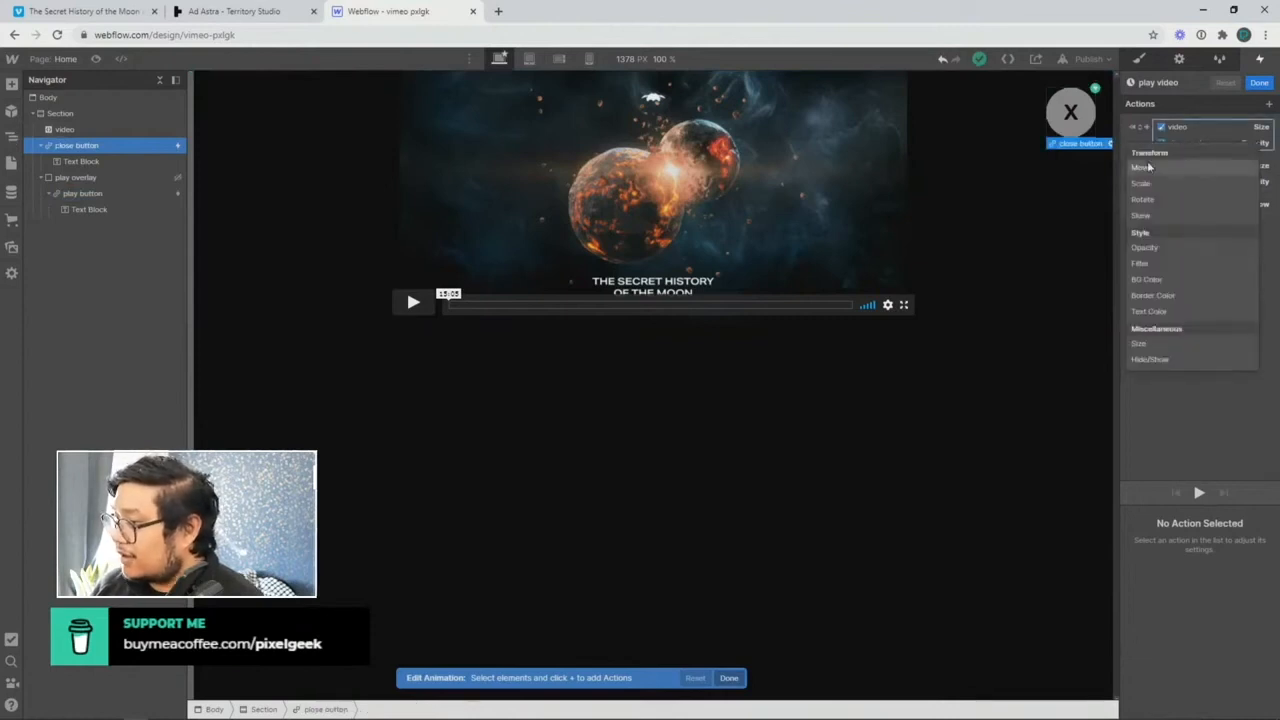
{"action": "left_click", "coordinate": [1152, 360]}
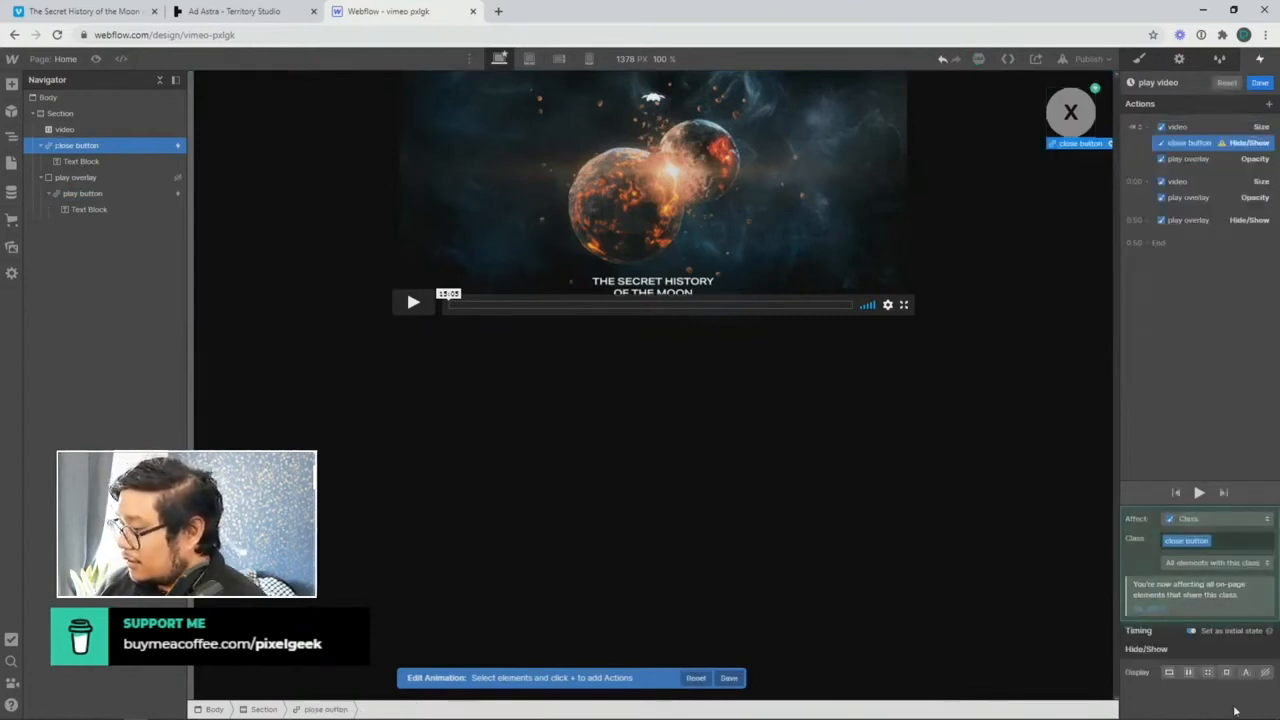
Step: Add an initial-state Opacity action for the close button and set it to 0%
{"action": "left_click", "coordinate": [1150, 127]}
{"action": "left_click", "coordinate": [1155, 248]}
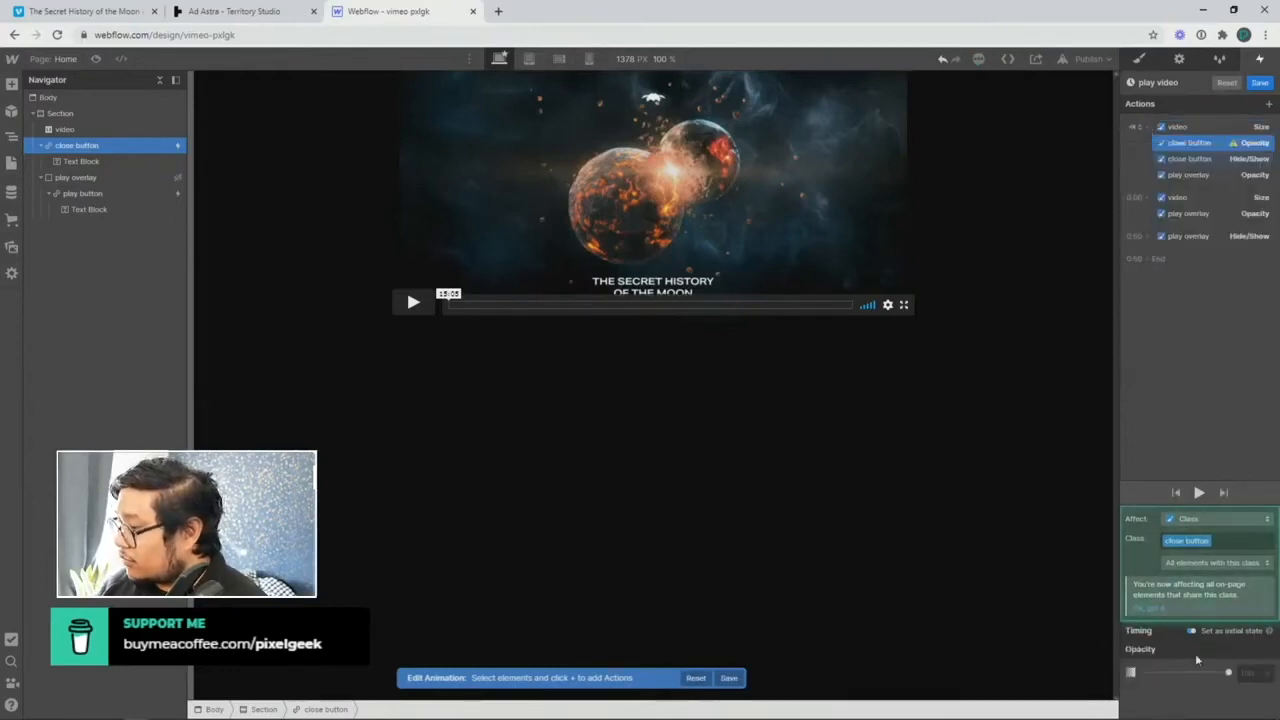
{"action": "left_click", "coordinate": [1248, 673]}
{"action": "type", "text": "0"}
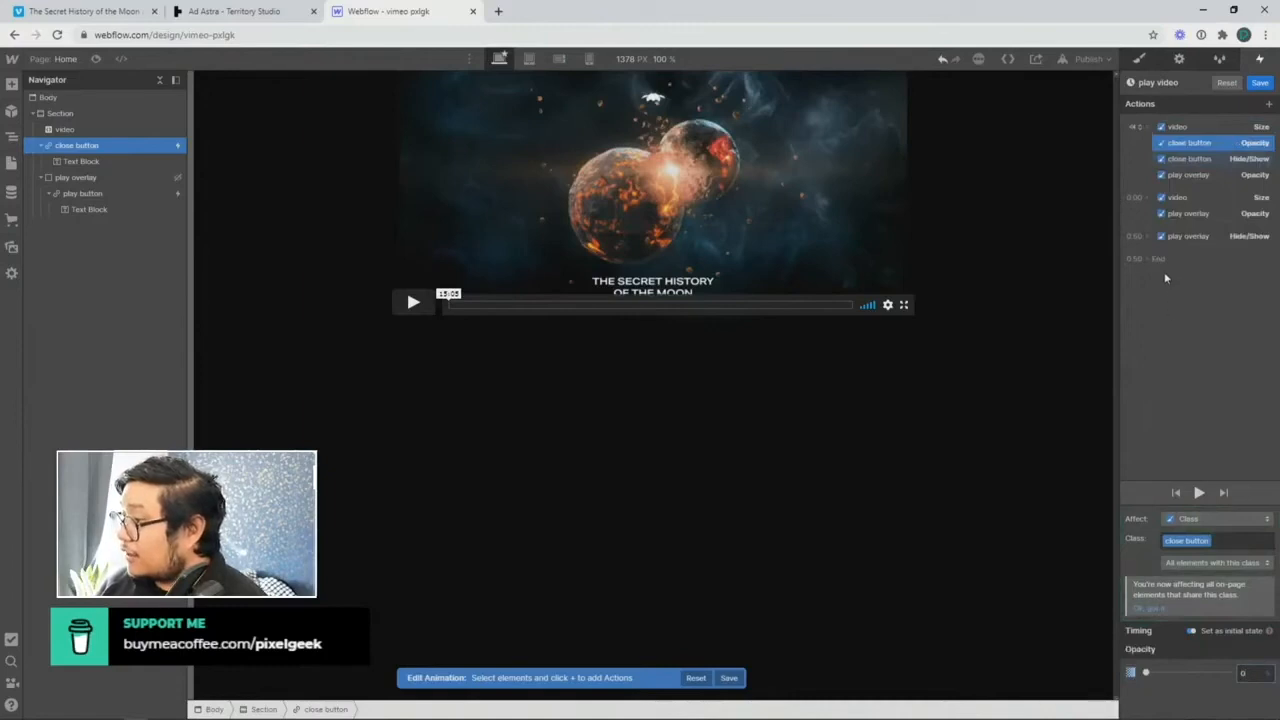
Step: Duplicate the close button's two initial-state actions, placing the Hide/Show copy before the video size action and the Opacity copy alongside it
{"action": "left_click", "coordinate": [1186, 160], "text": "shift"}
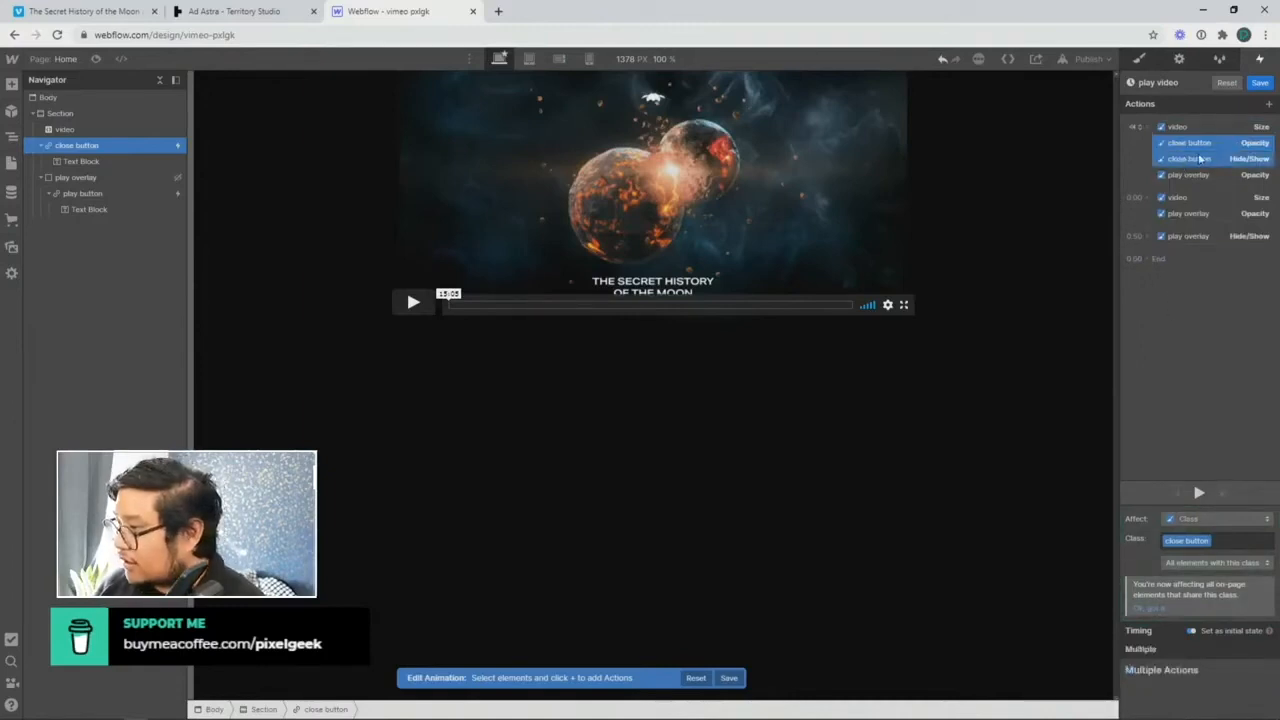
{"action": "right_click", "coordinate": [1196, 160]}
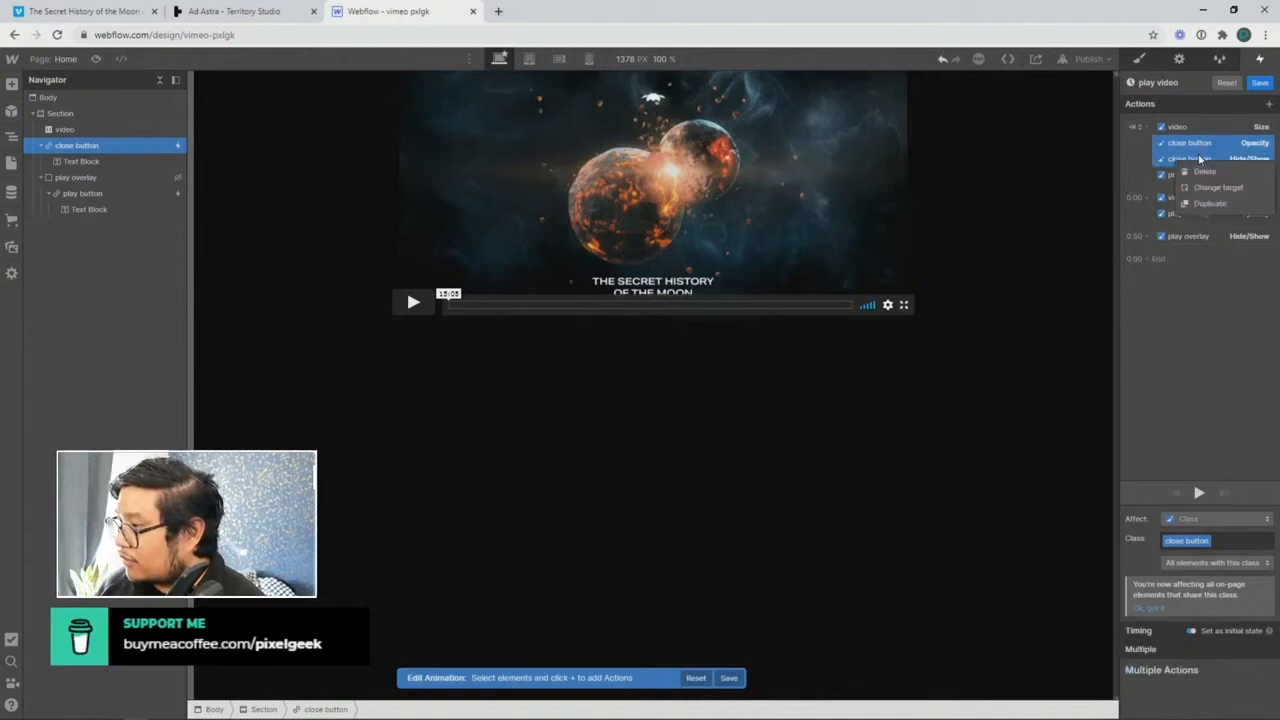
{"action": "left_click", "coordinate": [1221, 204]}
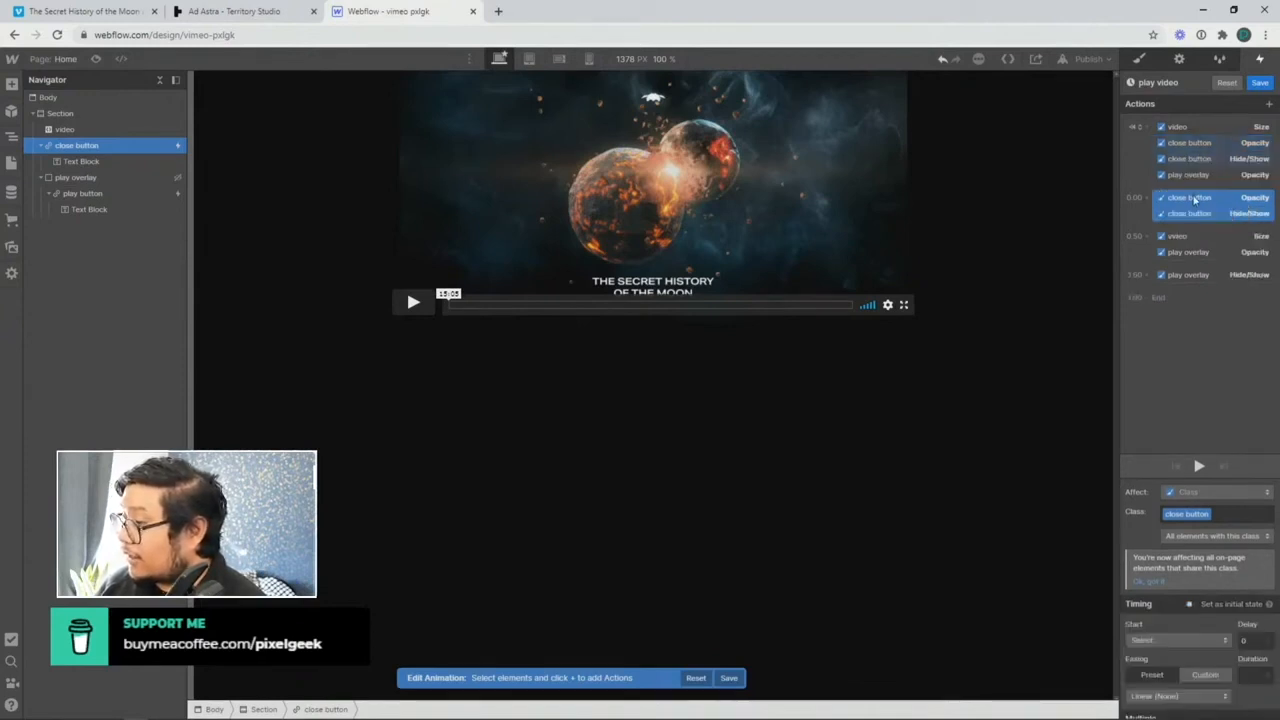
{"action": "left_click_drag", "start_coordinate": [1193, 199], "coordinate": [1229, 197]}
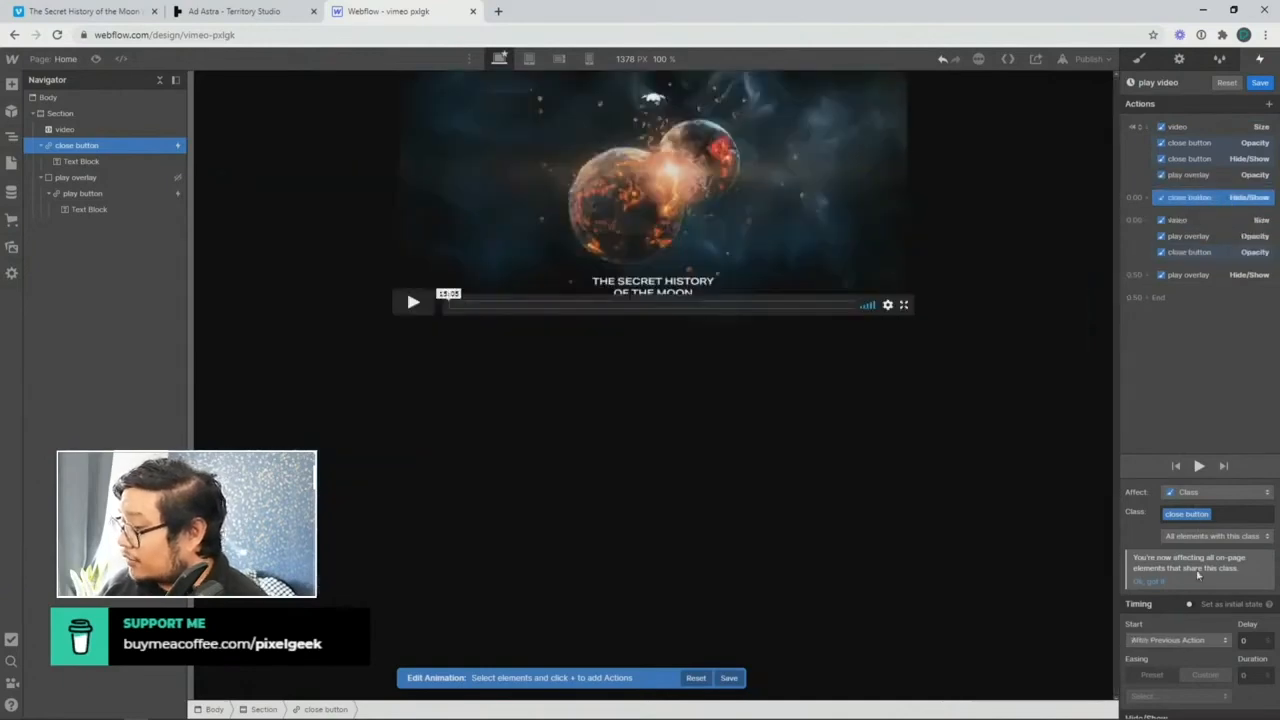
Step: Set the duplicated close button actions to block display and 100% opacity
{"action": "scroll", "coordinate": [1198, 580], "scroll_direction": "down", "scroll_amount": 1}
{"action": "left_click", "coordinate": [1171, 706]}
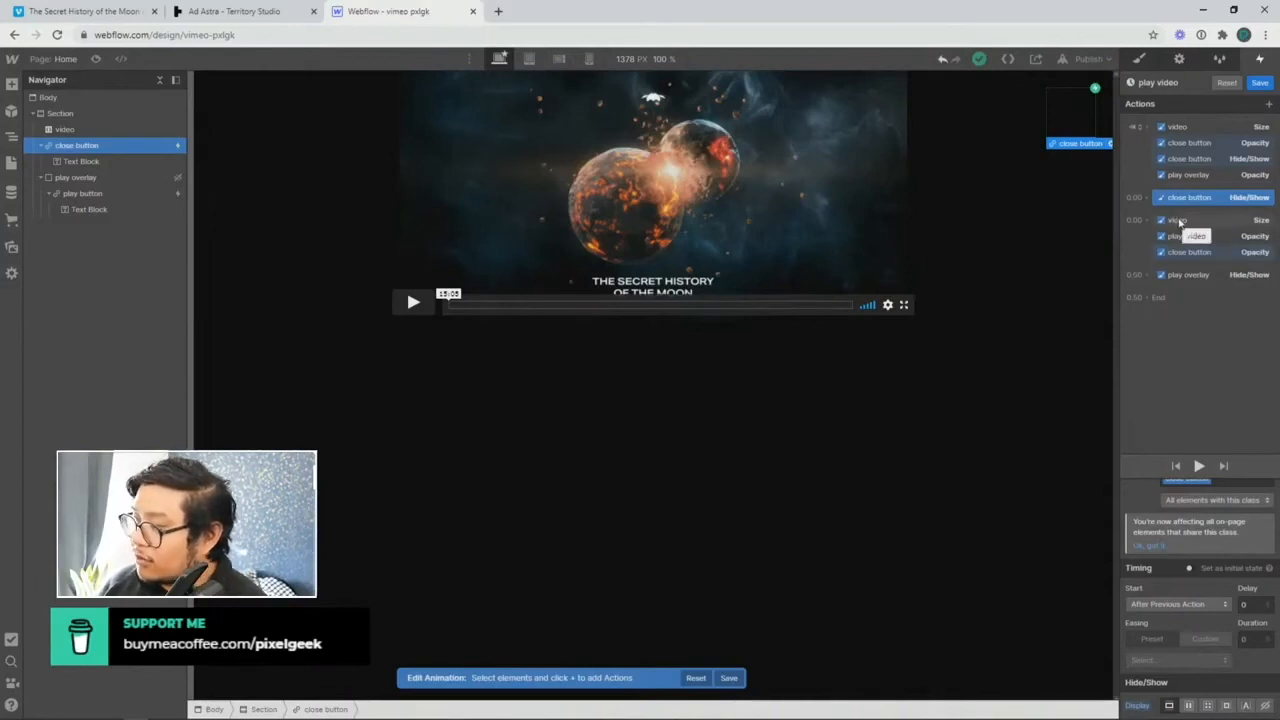
{"action": "left_click", "coordinate": [1221, 252]}
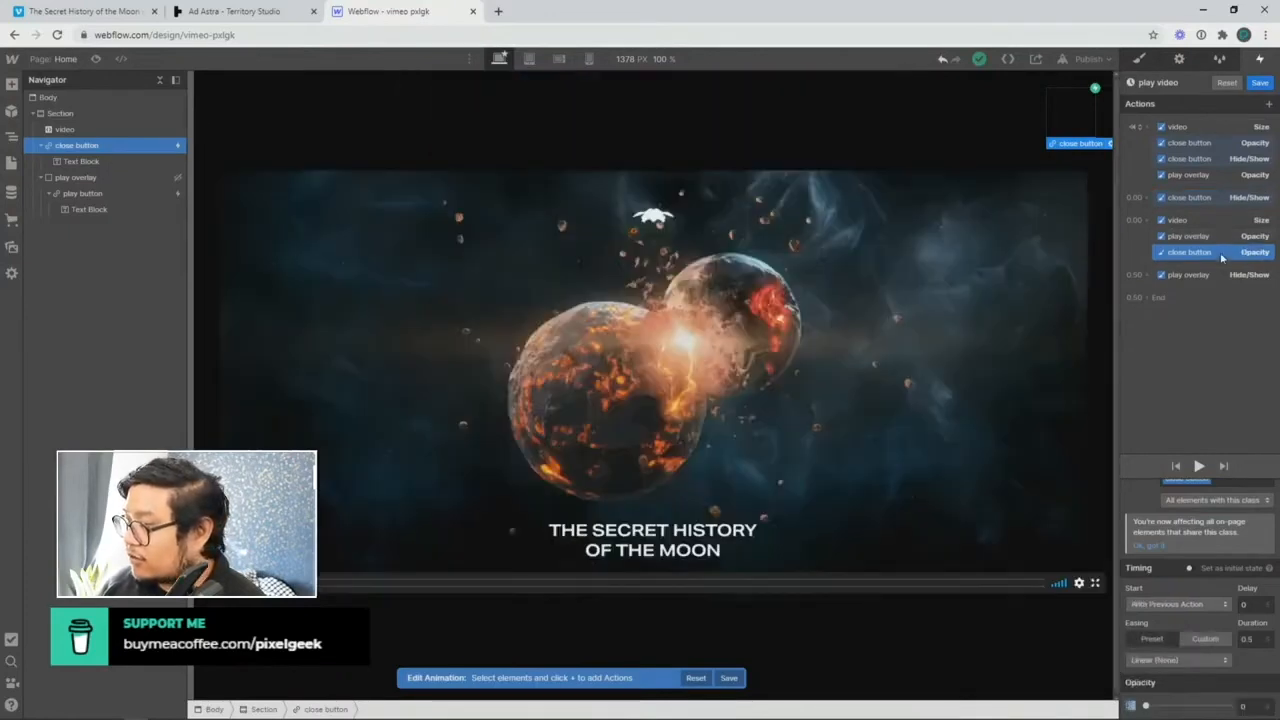
{"action": "left_click", "coordinate": [1258, 707]}
{"action": "type", "text": "100"}
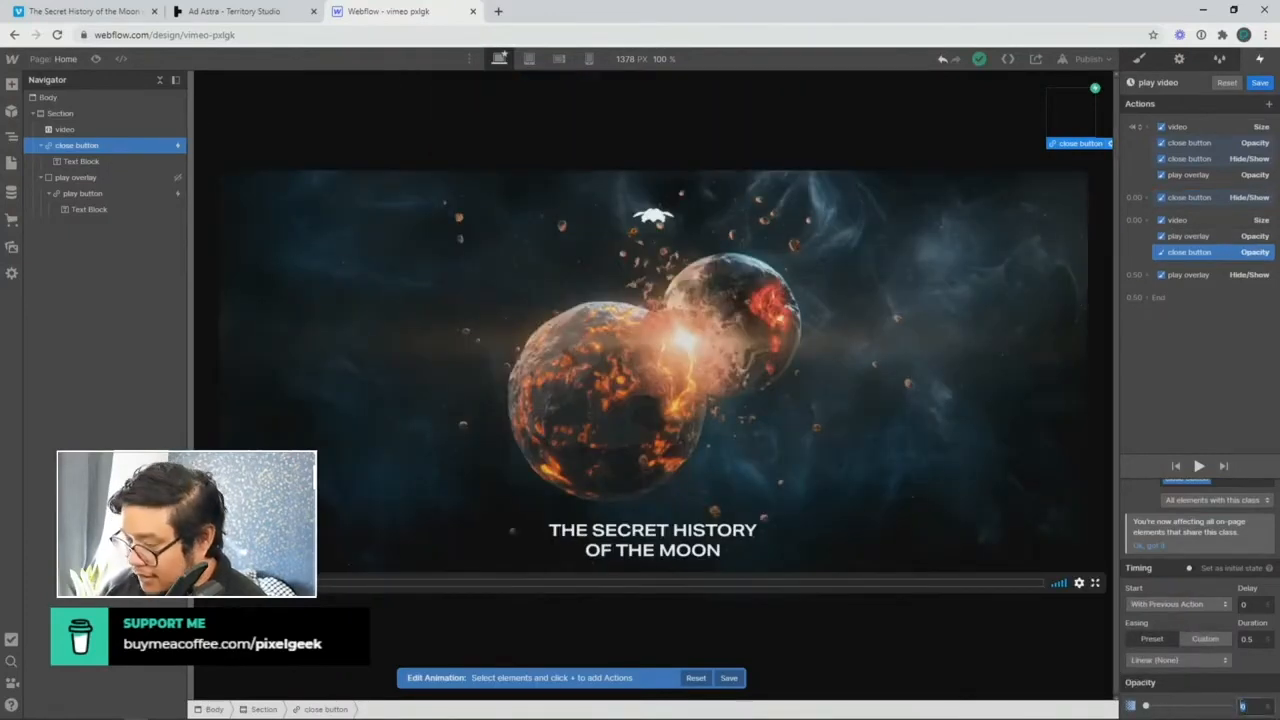
{"action": "key", "text": "Return"}
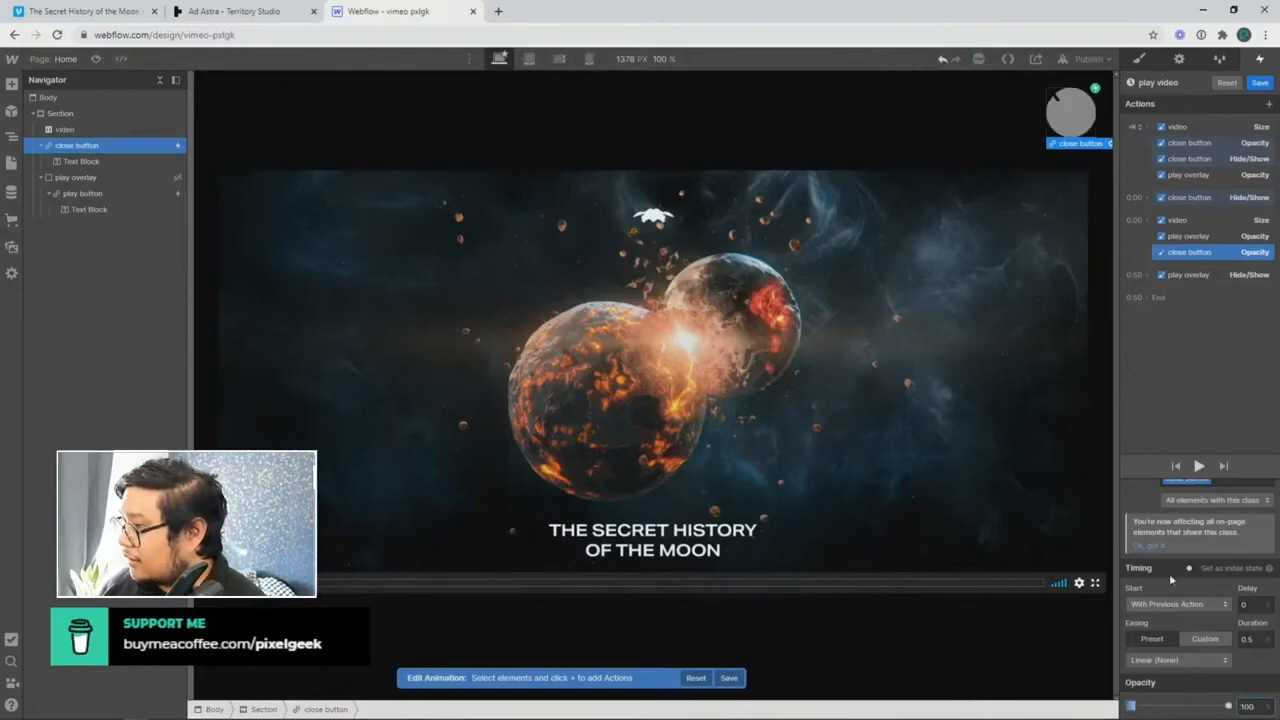
Step: Change the close button's duplicated Hide/Show action to flex display and save the "play video" animation
{"action": "left_click", "coordinate": [1205, 197]}
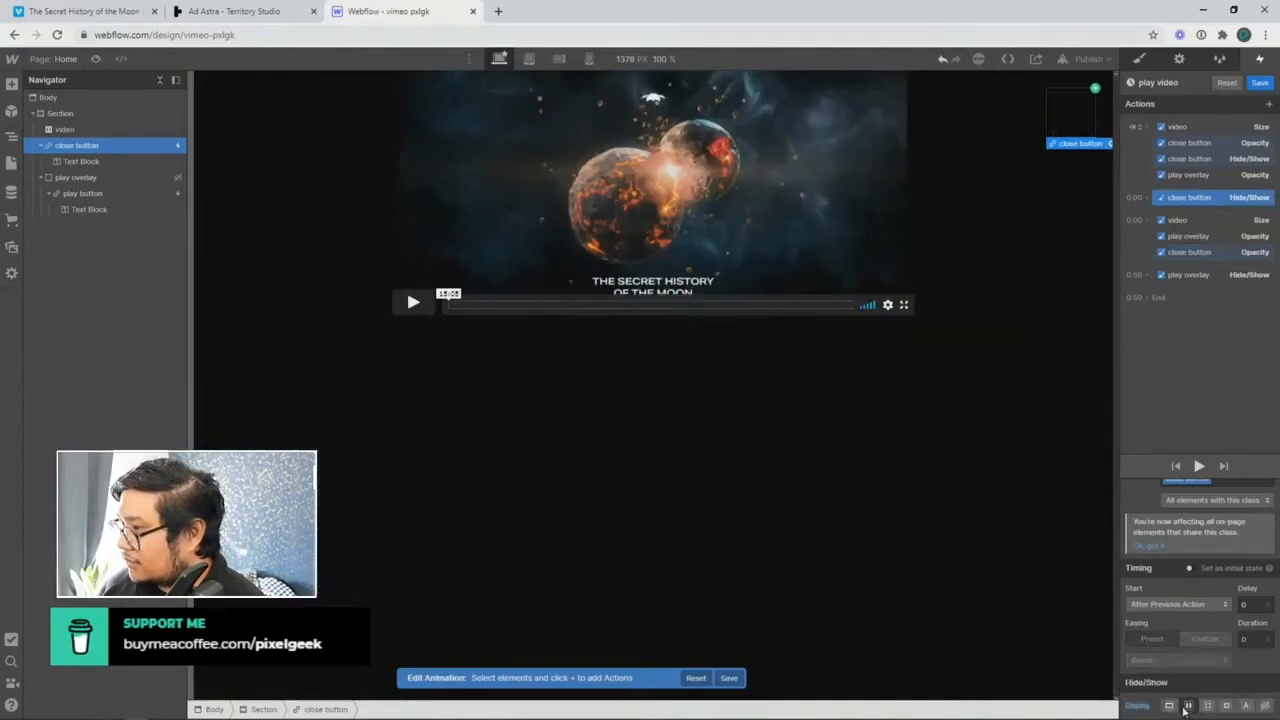
{"action": "left_click", "coordinate": [1210, 253]}
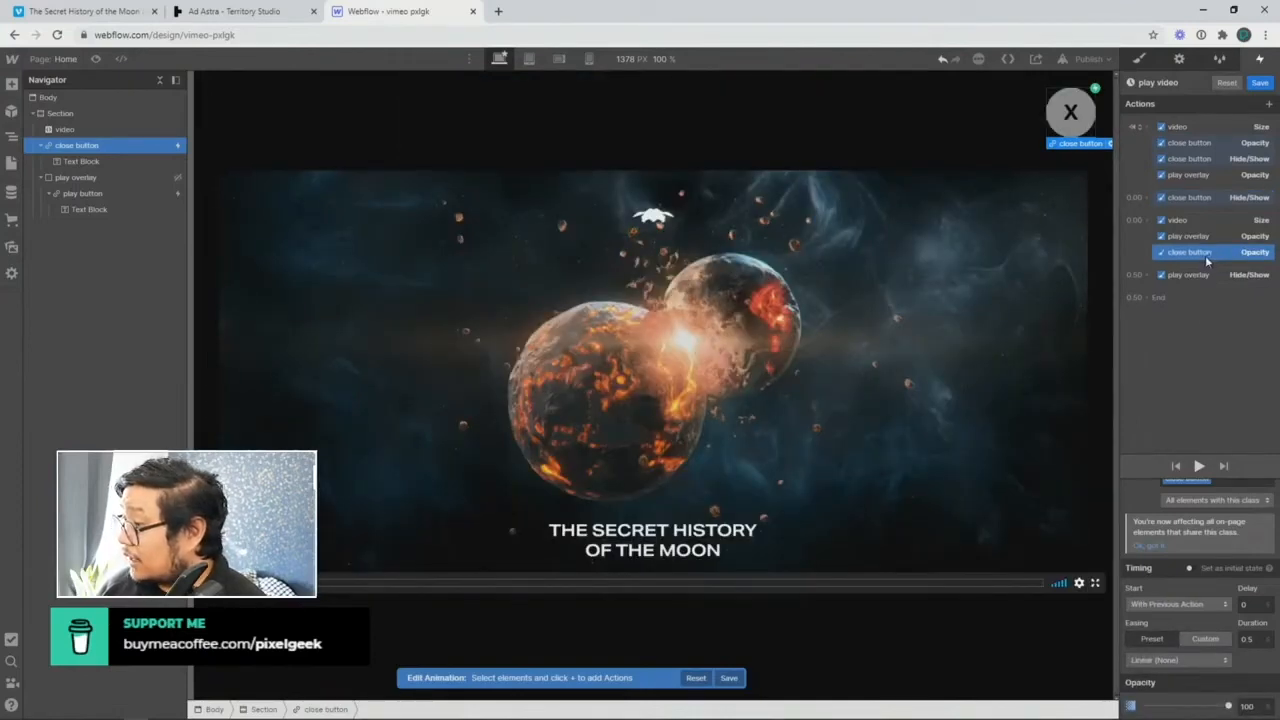
{"action": "left_click", "coordinate": [1202, 276]}
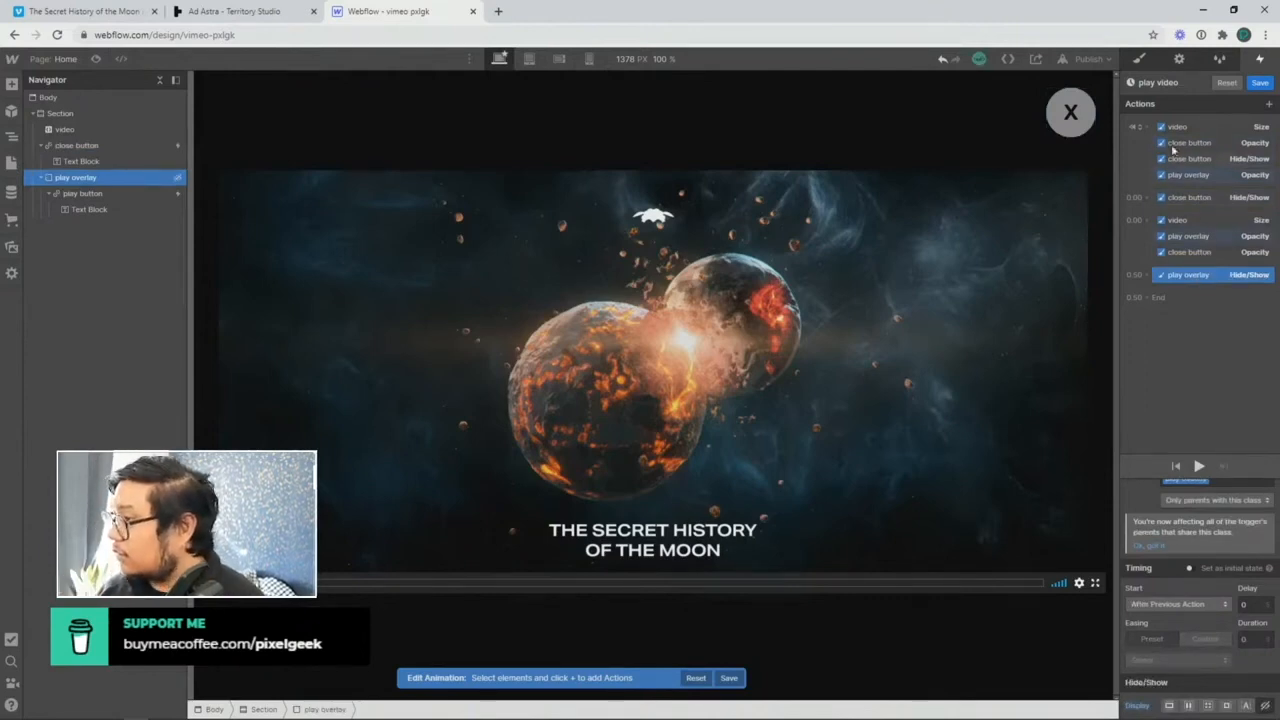
{"action": "left_click", "coordinate": [1259, 84]}
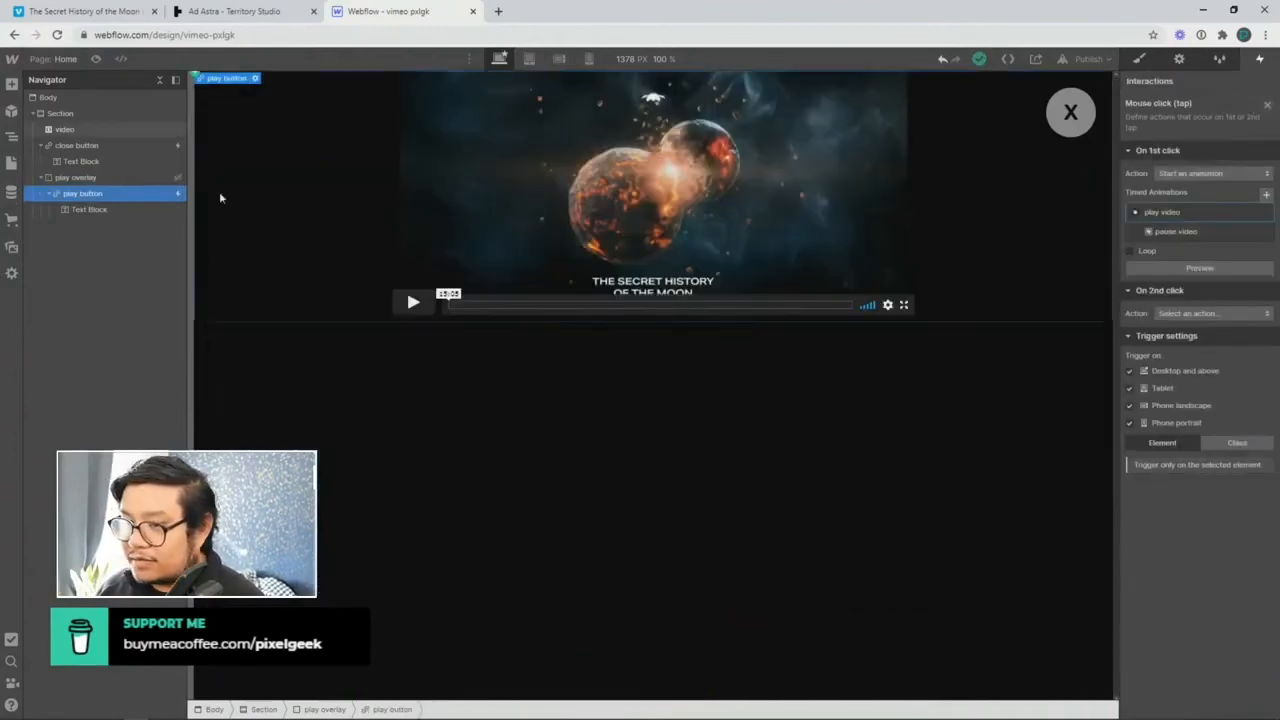
Step: In the close button's "pause video" animation, add a Hide/Show action setting the play overlay to flex display and place it first
{"action": "left_click", "coordinate": [136, 145]}
{"action": "left_click", "coordinate": [1160, 125]}
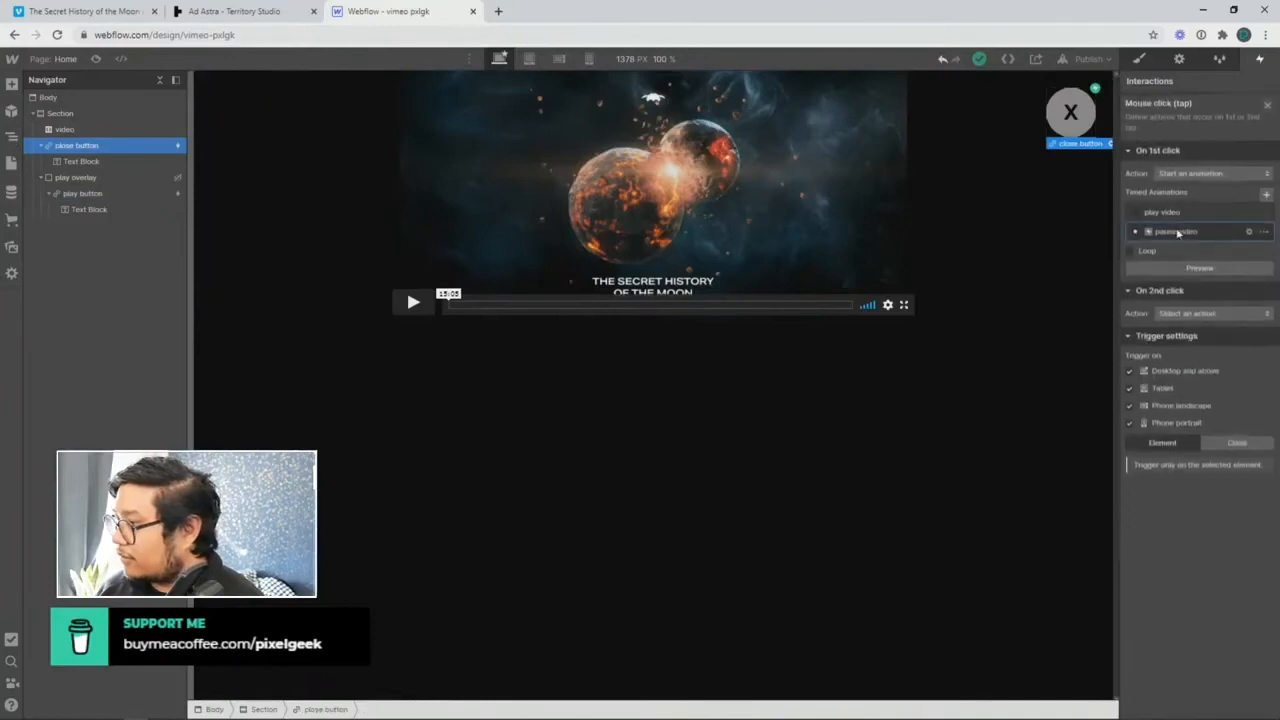
{"action": "left_click", "coordinate": [1175, 227]}
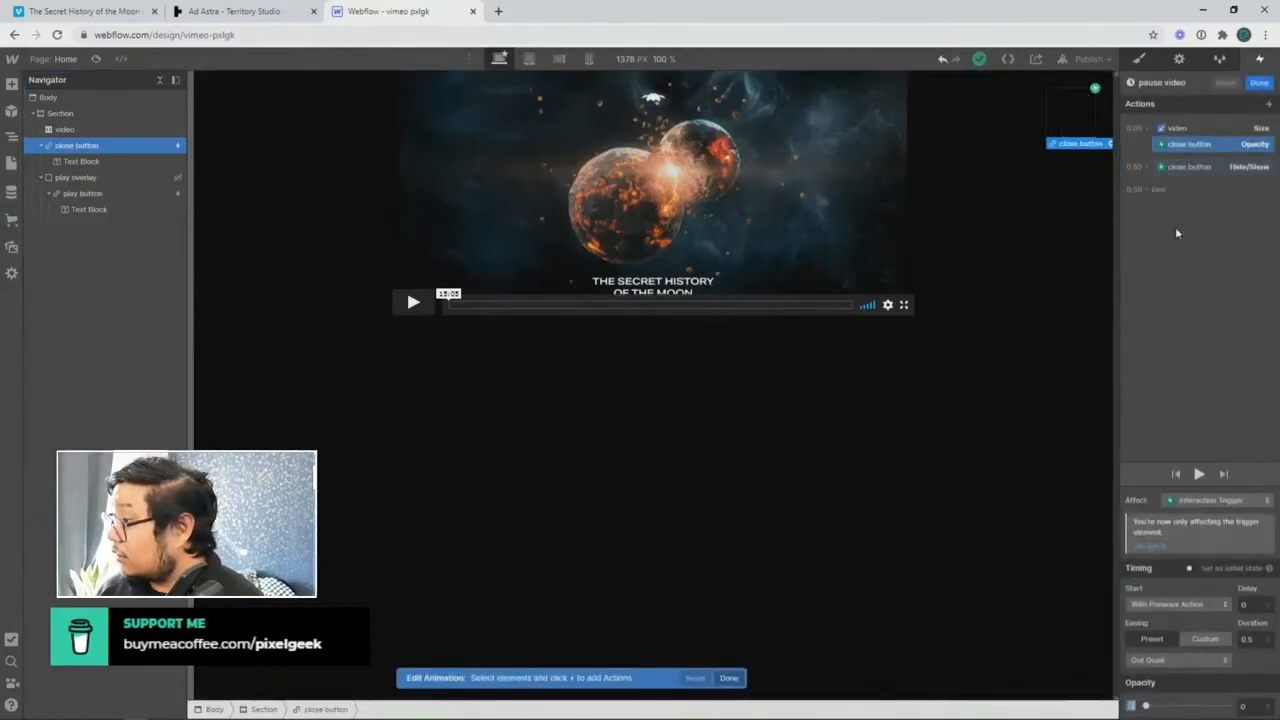
{"action": "left_click", "coordinate": [1188, 129]}
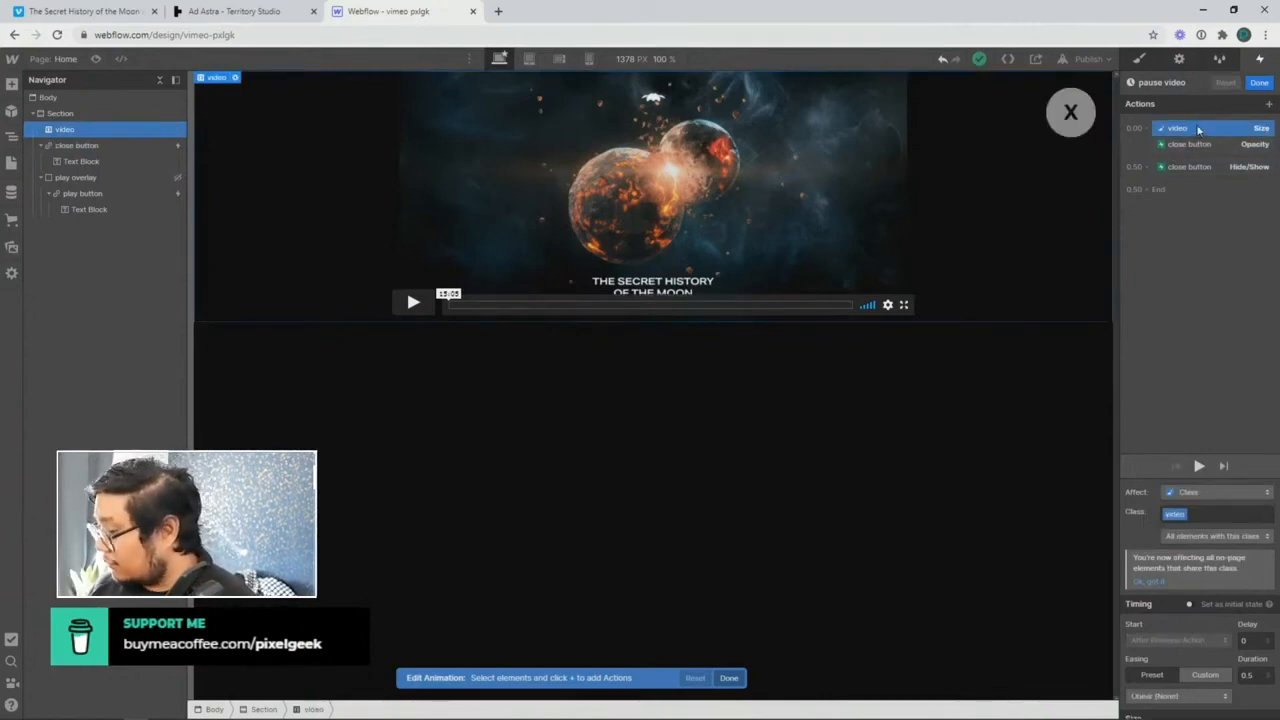
{"action": "left_click", "coordinate": [97, 174]}
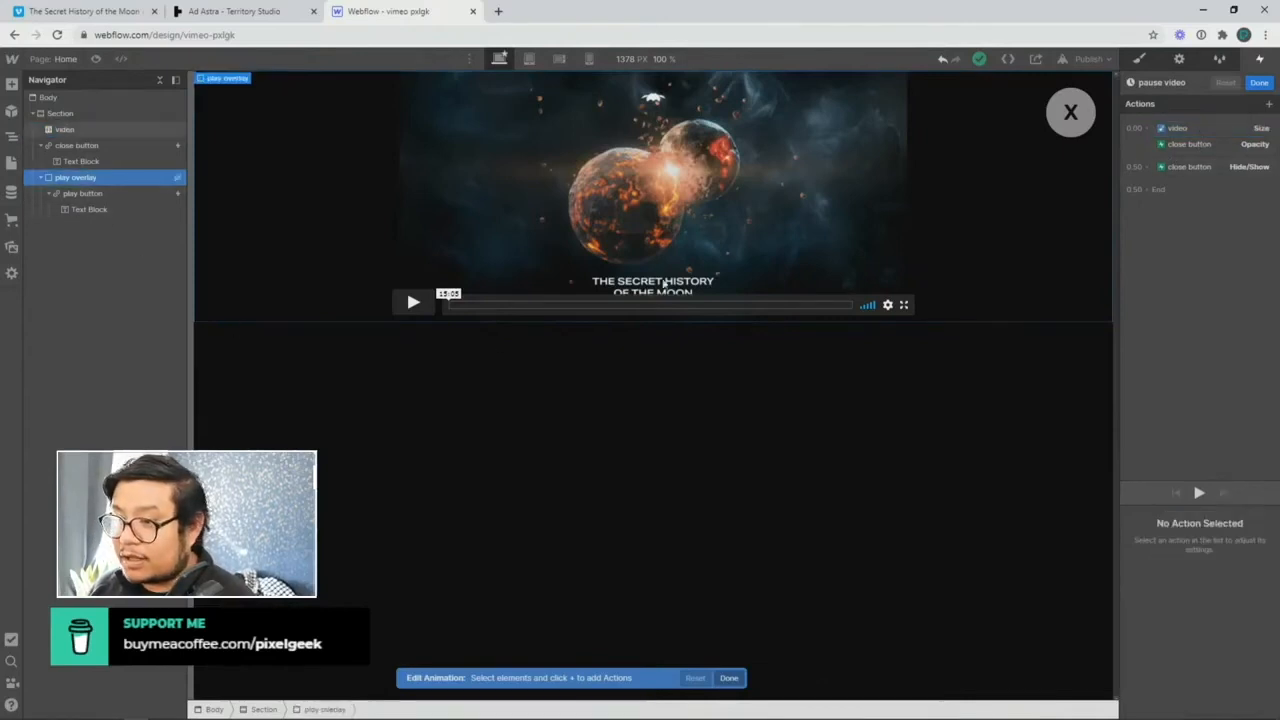
{"action": "left_click", "coordinate": [1145, 130]}
{"action": "left_click", "coordinate": [1160, 361]}
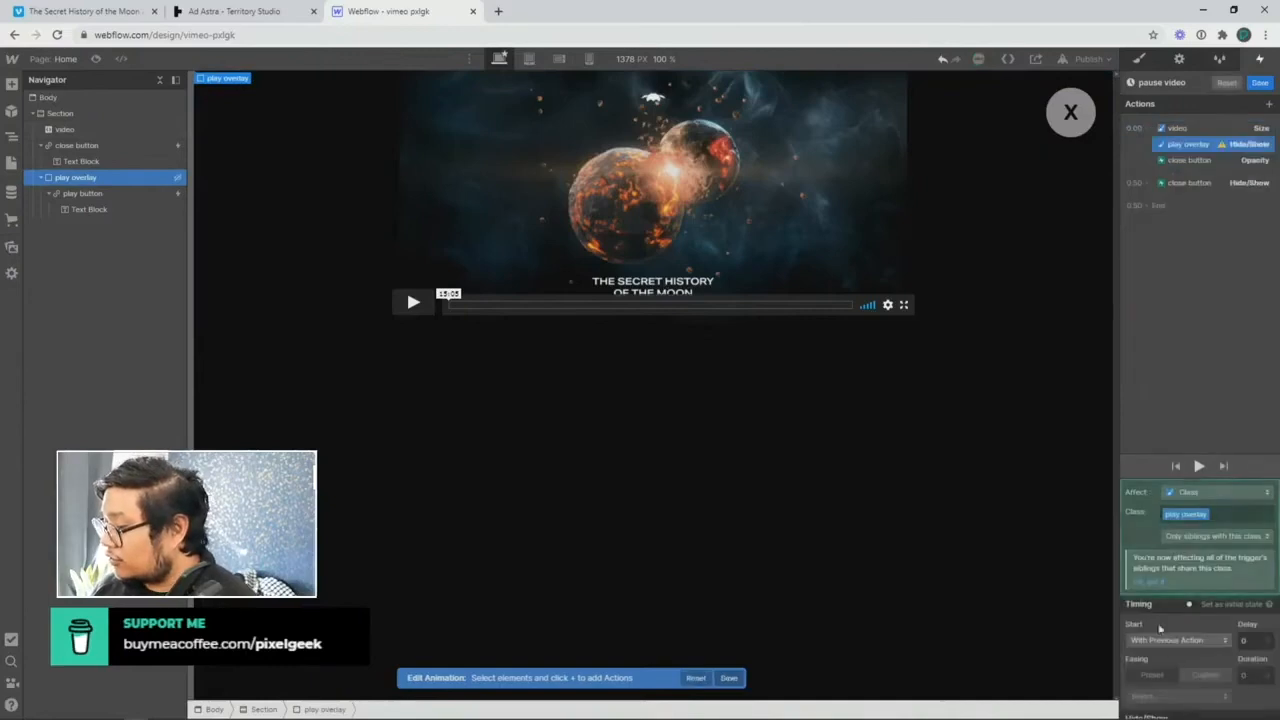
{"action": "scroll", "coordinate": [1197, 643], "scroll_direction": "down", "scroll_amount": 1}
{"action": "left_click", "coordinate": [1189, 707]}
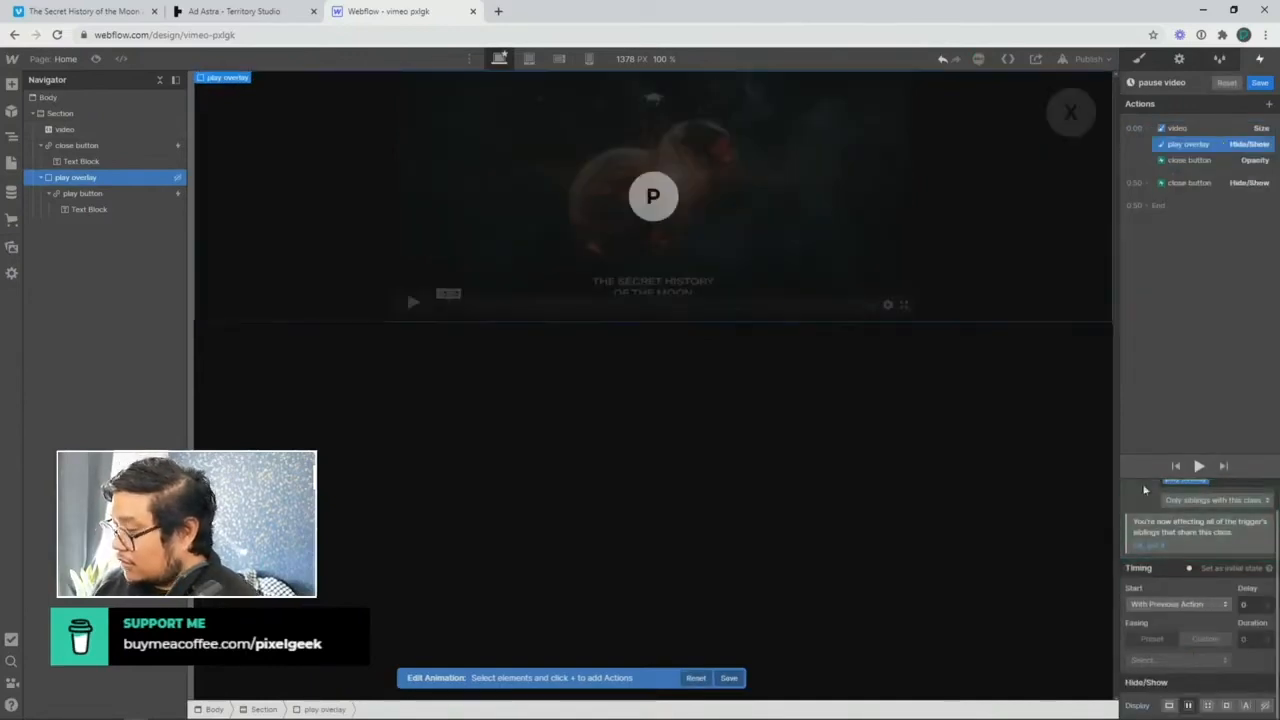
{"action": "left_click_drag", "start_coordinate": [1174, 148], "coordinate": [1186, 117]}
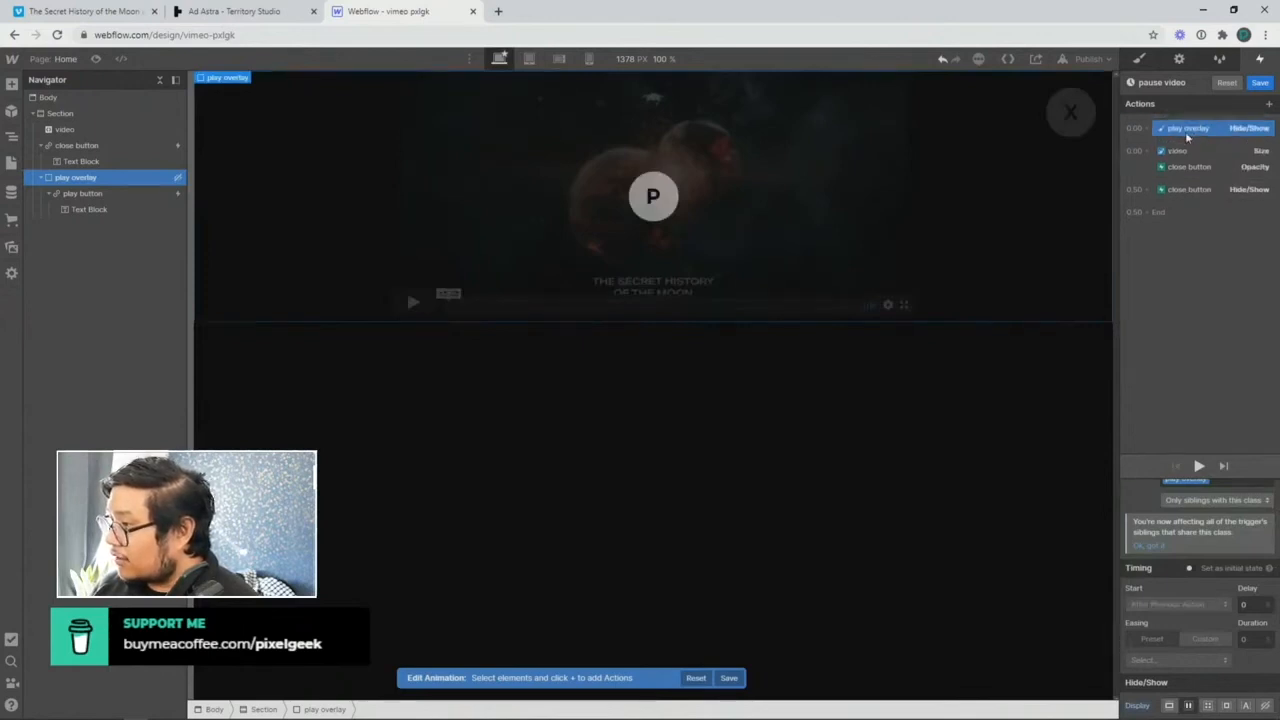
Step: Add a 100% opacity action for the play overlay alongside the video size action, with Out Quint easing, and save the animation
{"action": "left_click", "coordinate": [1148, 152]}
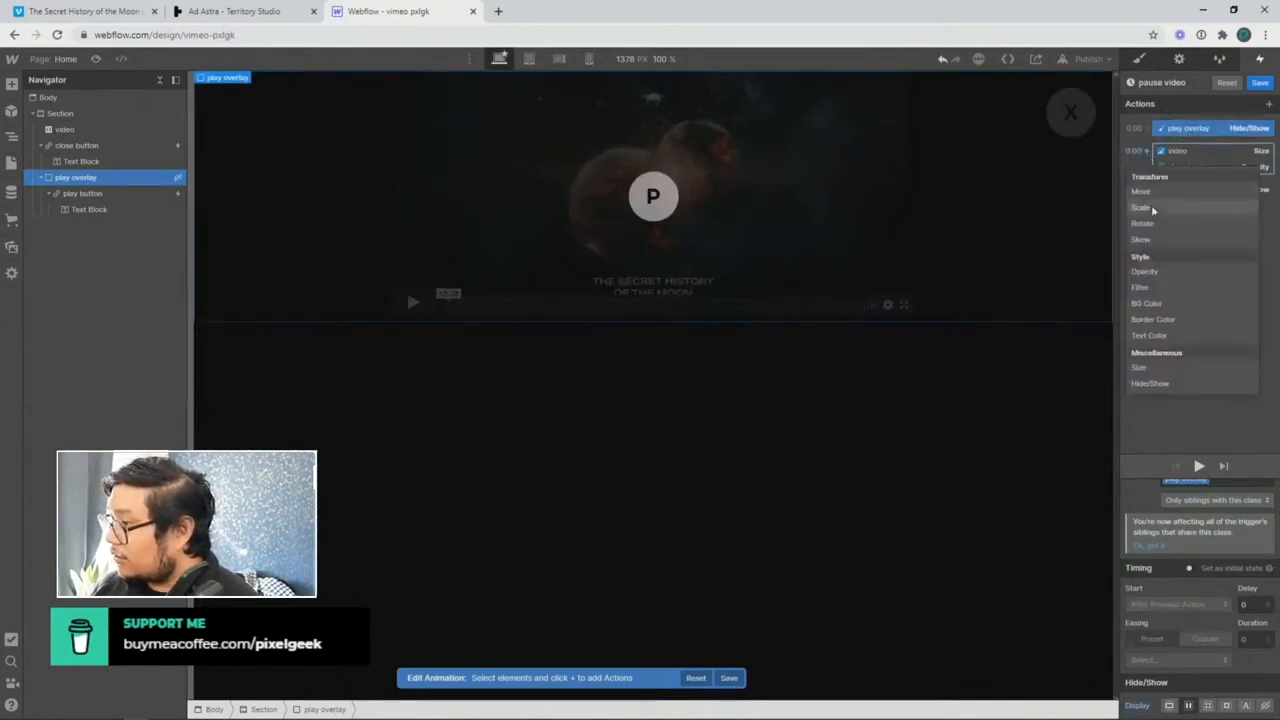
{"action": "left_click", "coordinate": [1145, 271]}
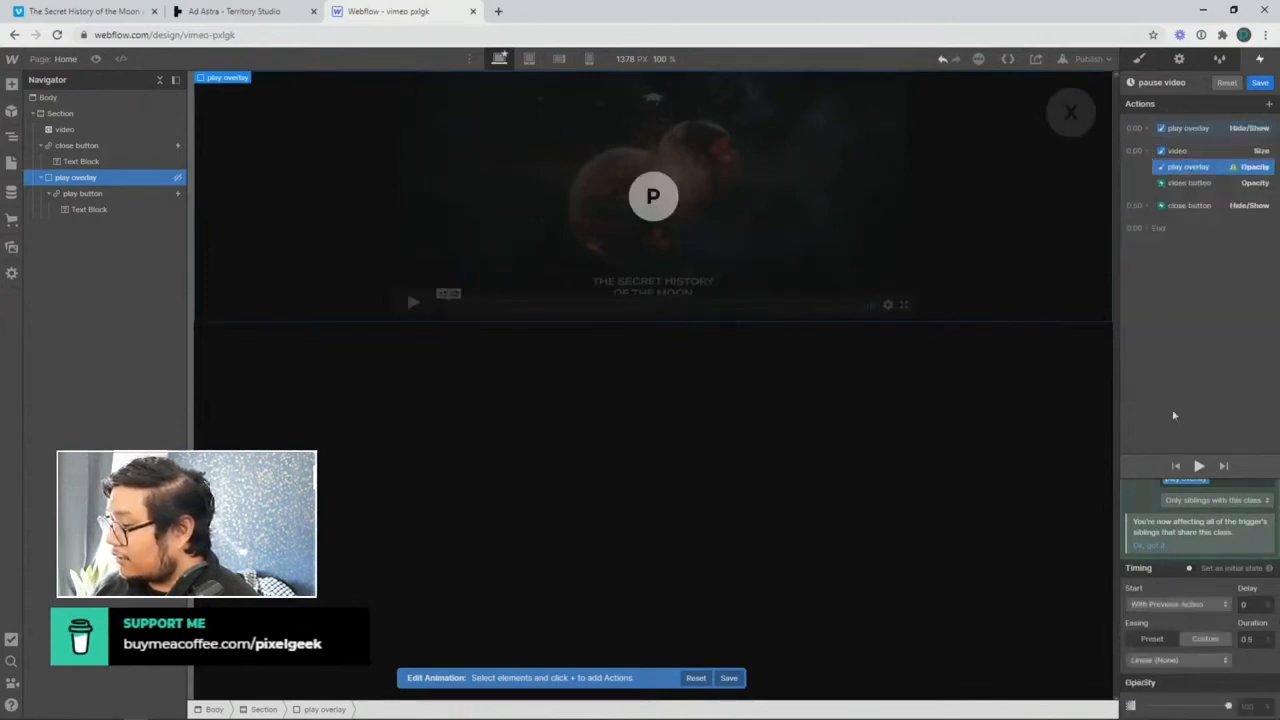
{"action": "left_click", "coordinate": [1247, 708]}
{"action": "type", "text": "100"}
{"action": "left_click", "coordinate": [1169, 660]}
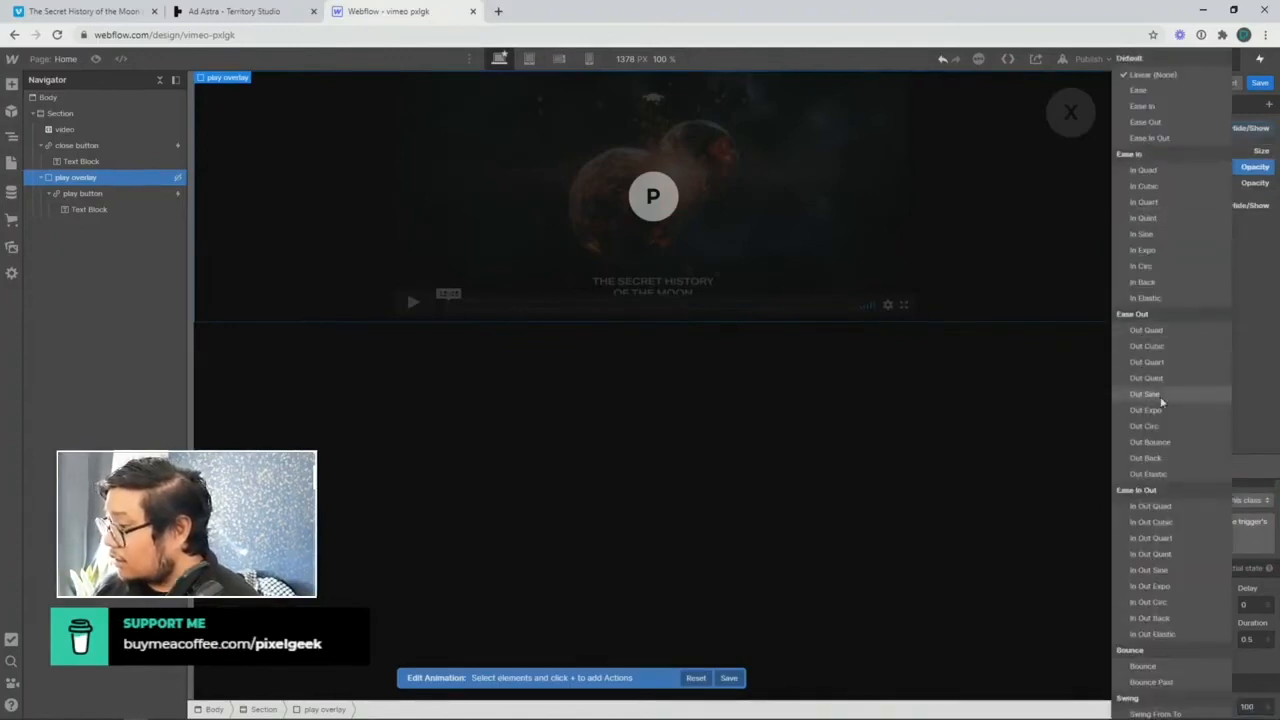
{"action": "left_click", "coordinate": [1163, 366]}
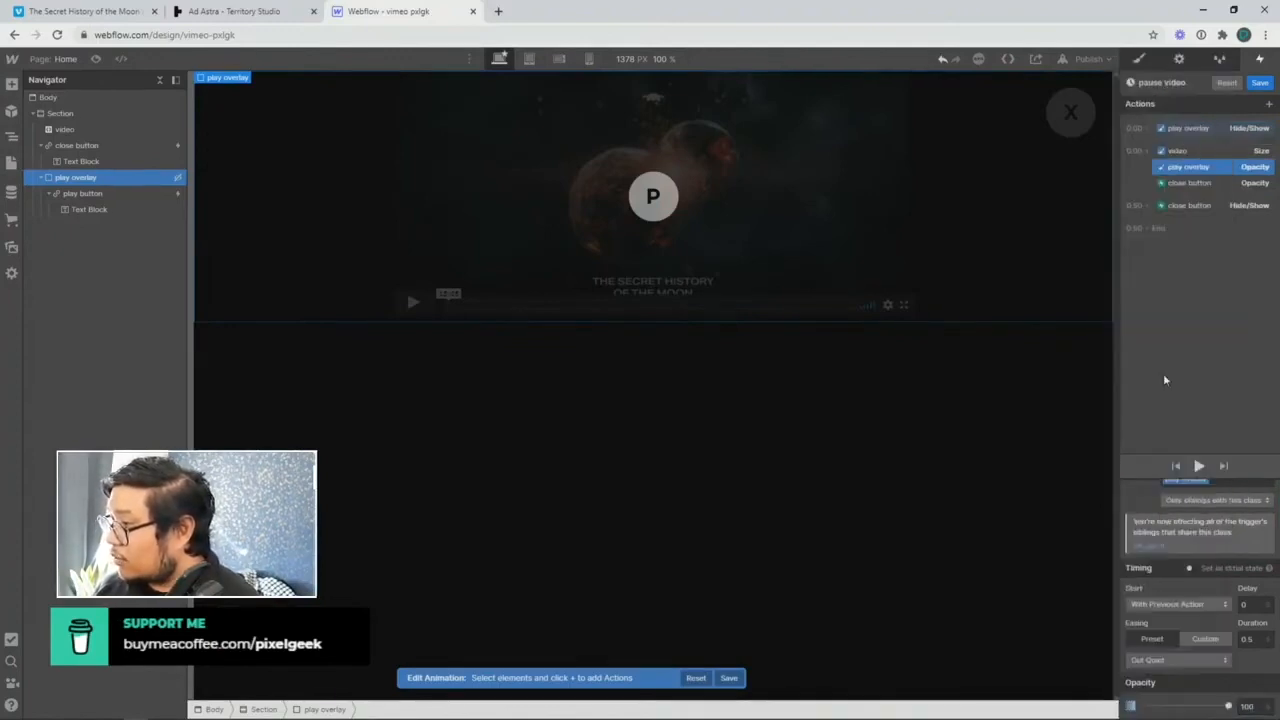
{"action": "left_click", "coordinate": [1260, 82]}
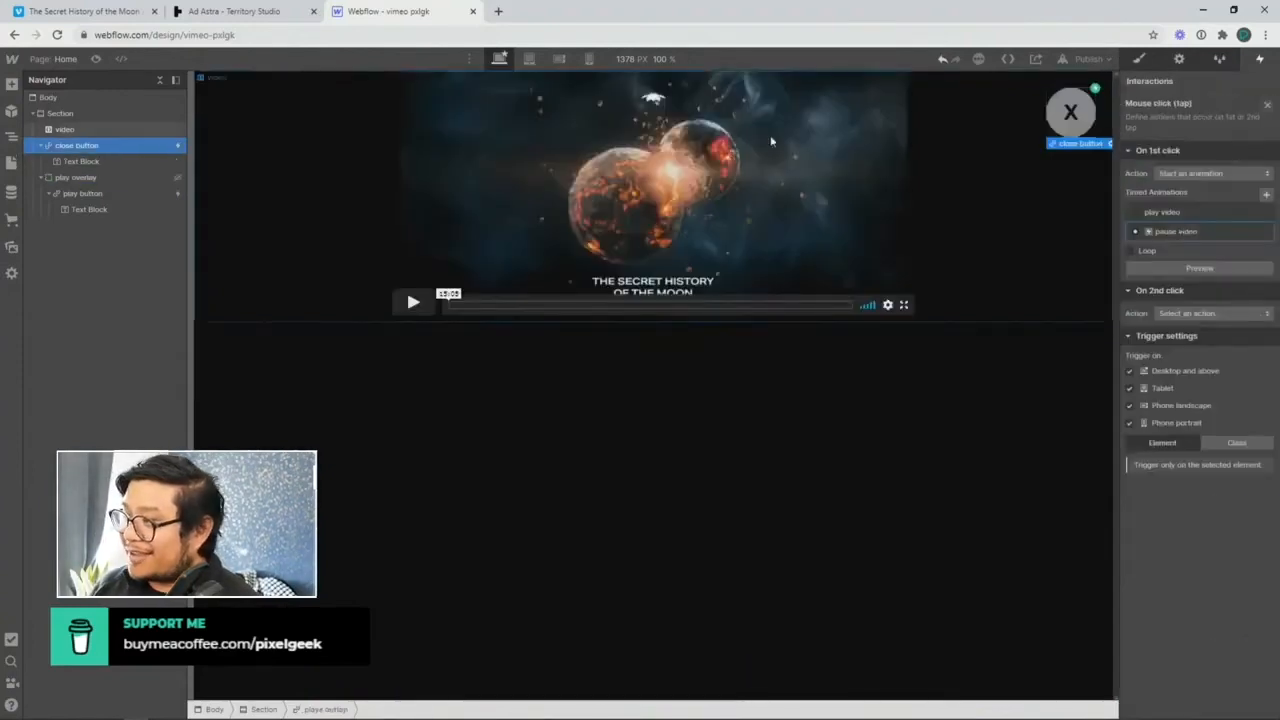
Step: Publish the site to the selected domains and preview the page
{"action": "left_click", "coordinate": [1088, 59]}
{"action": "left_click", "coordinate": [1025, 225]}
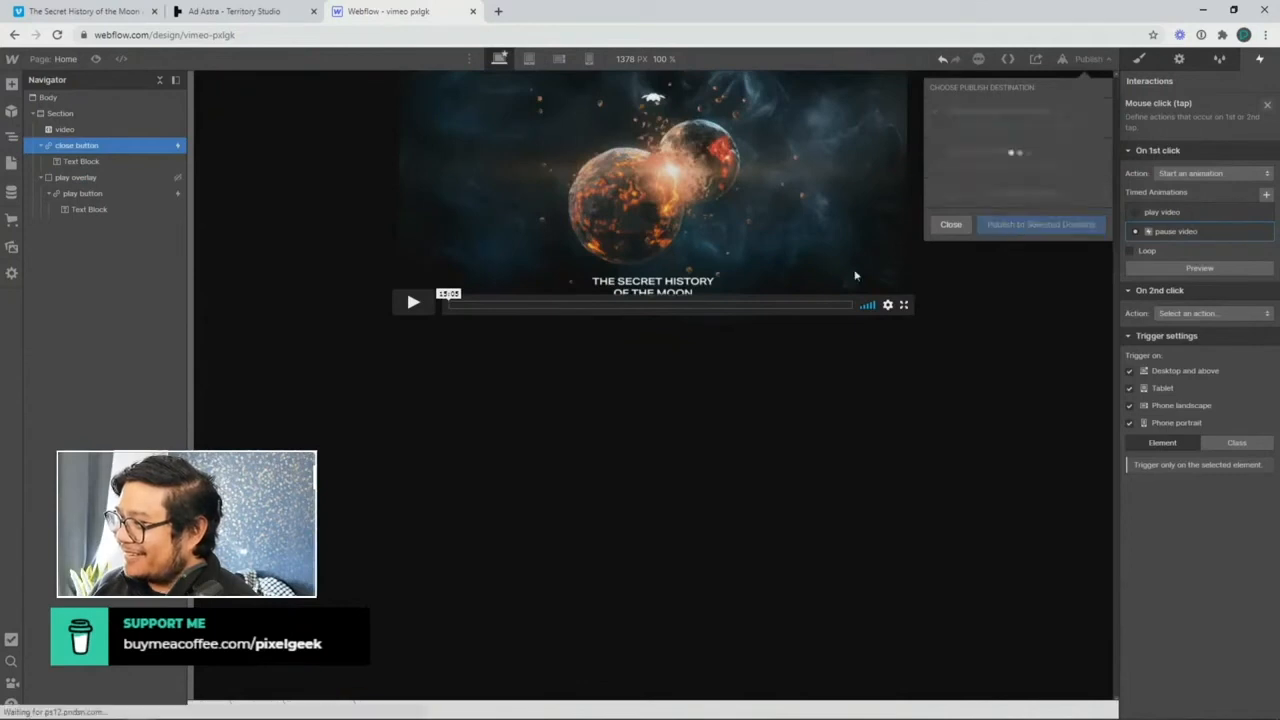
{"action": "left_click", "coordinate": [96, 59]}
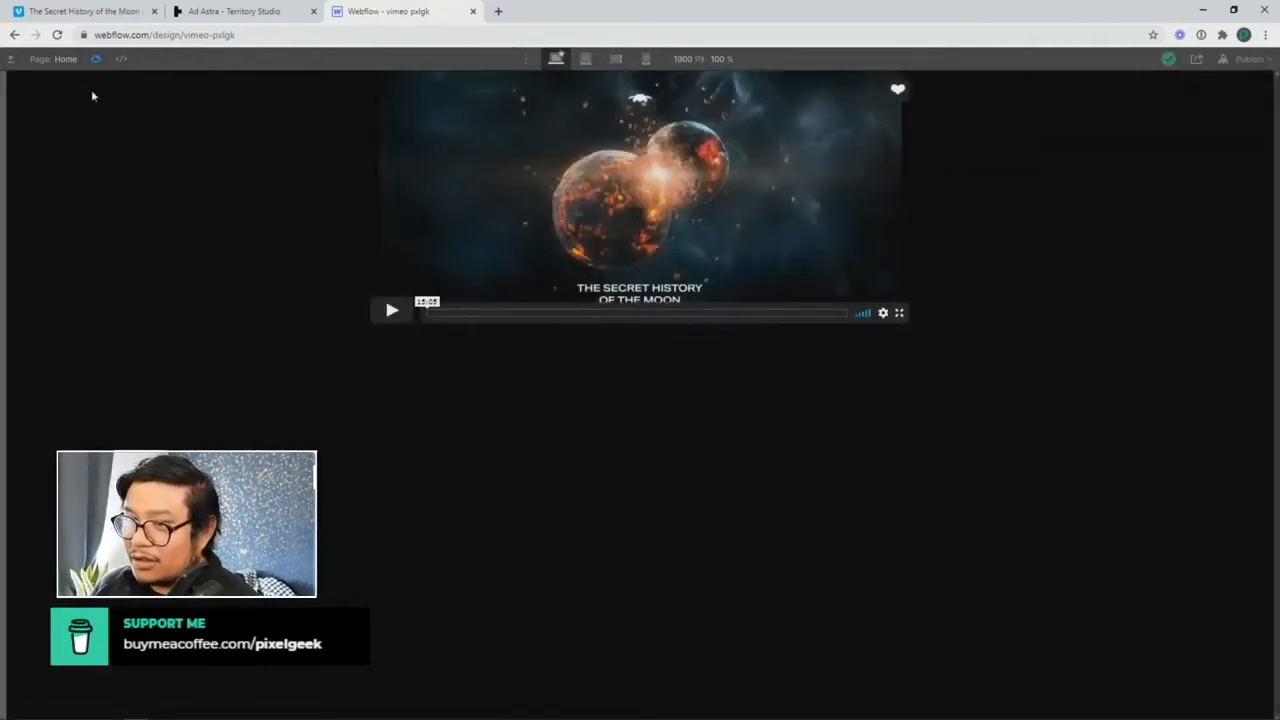
{"action": "left_click", "coordinate": [95, 60]}
{"action": "left_click", "coordinate": [95, 60]}
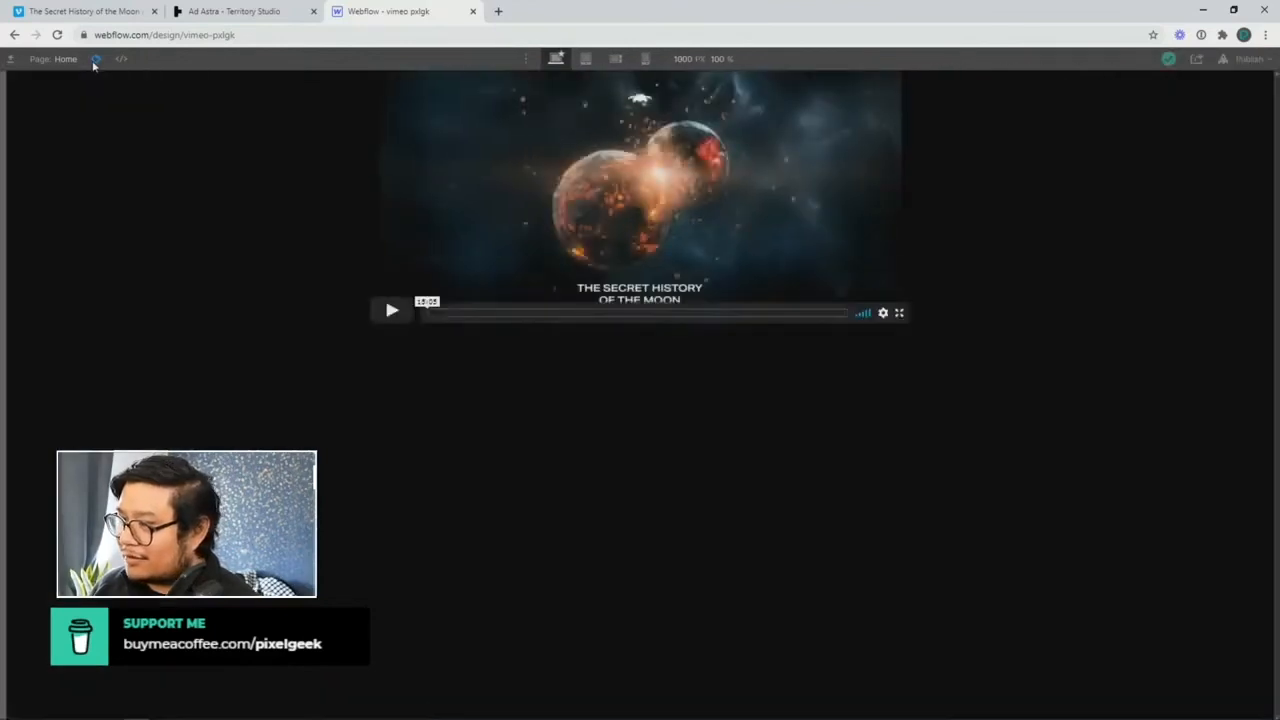
Step: Leave the preview, reset the play overlay's display setting and set it to flex
{"action": "left_click", "coordinate": [95, 60]}
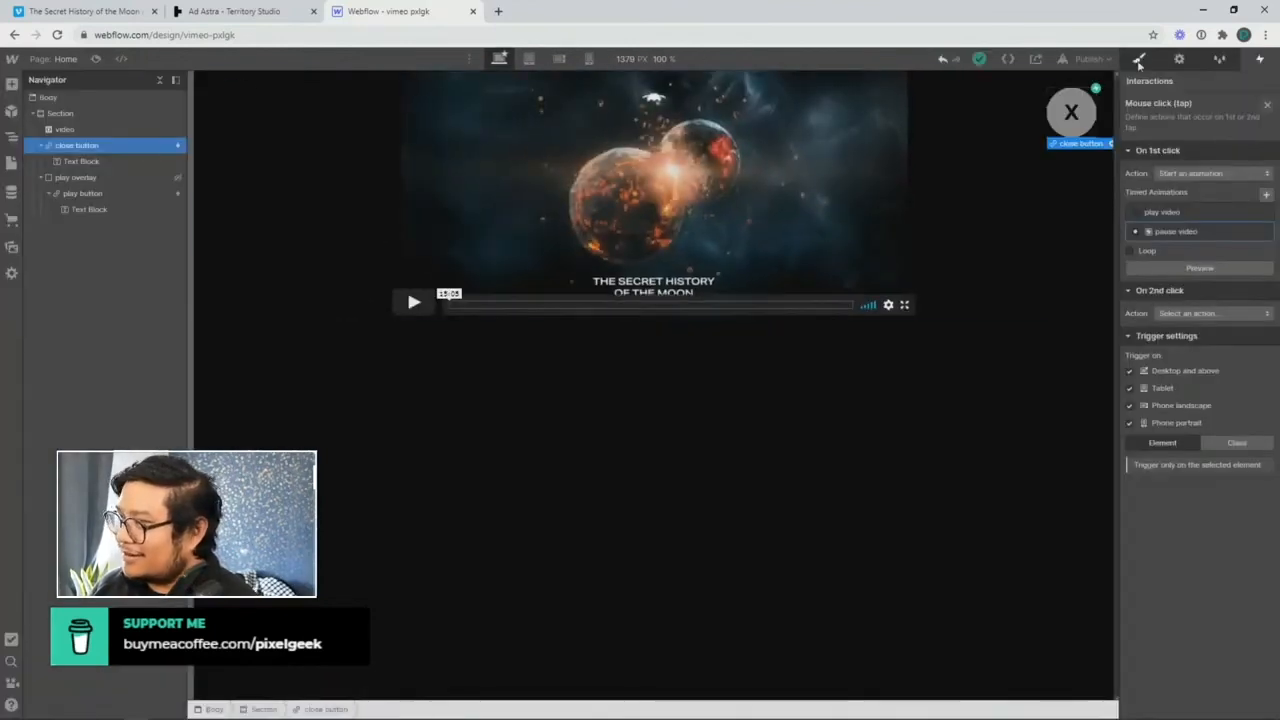
{"action": "left_click", "coordinate": [929, 346]}
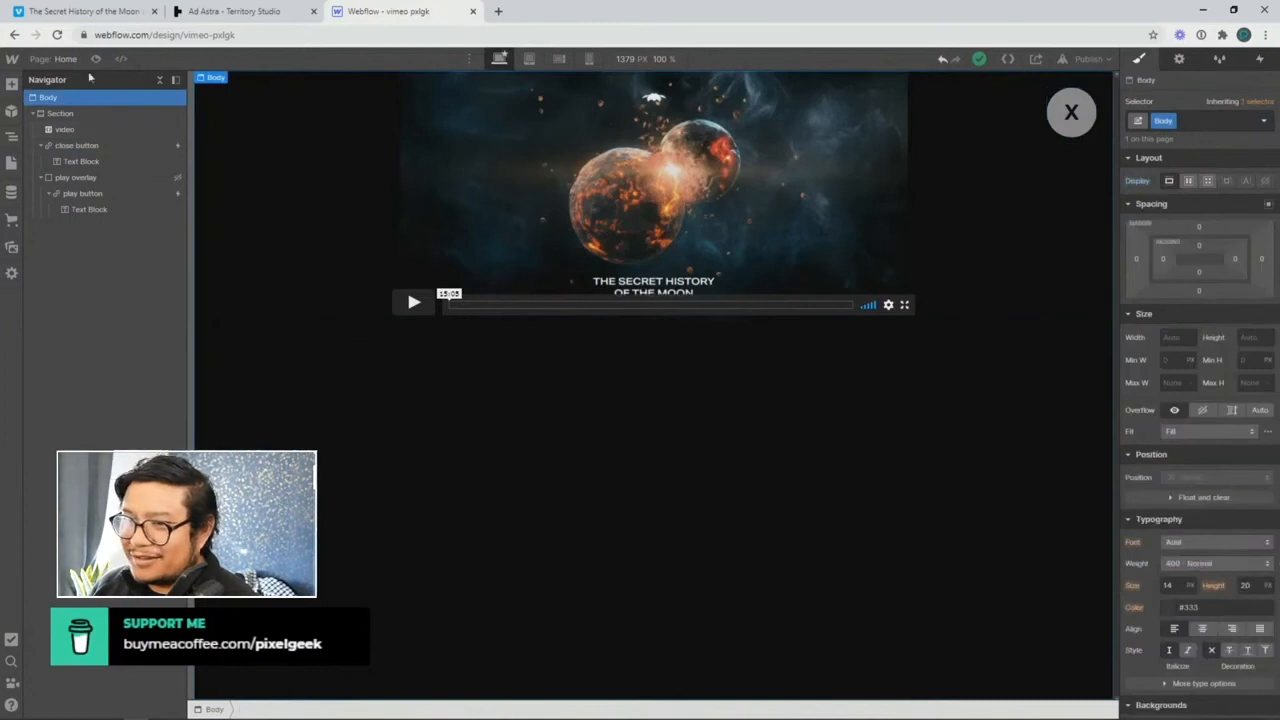
{"action": "left_click", "coordinate": [77, 176]}
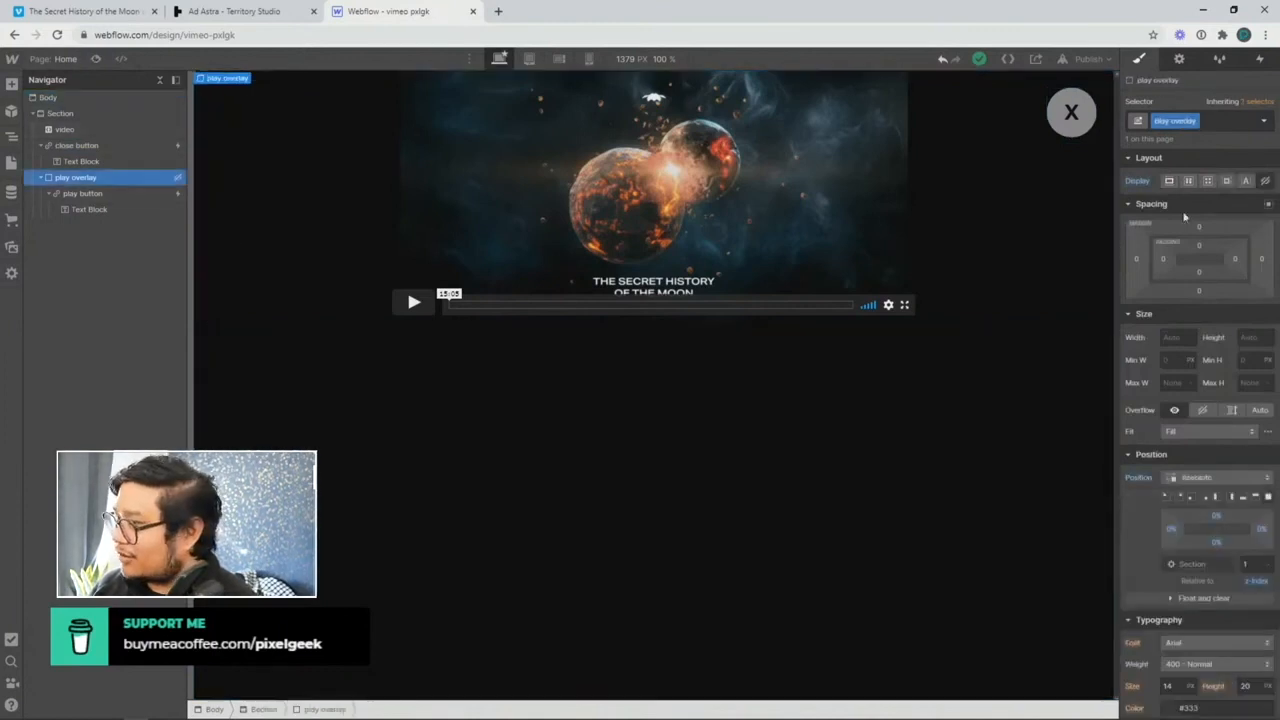
{"action": "left_click", "coordinate": [1138, 185], "text": "alt"}
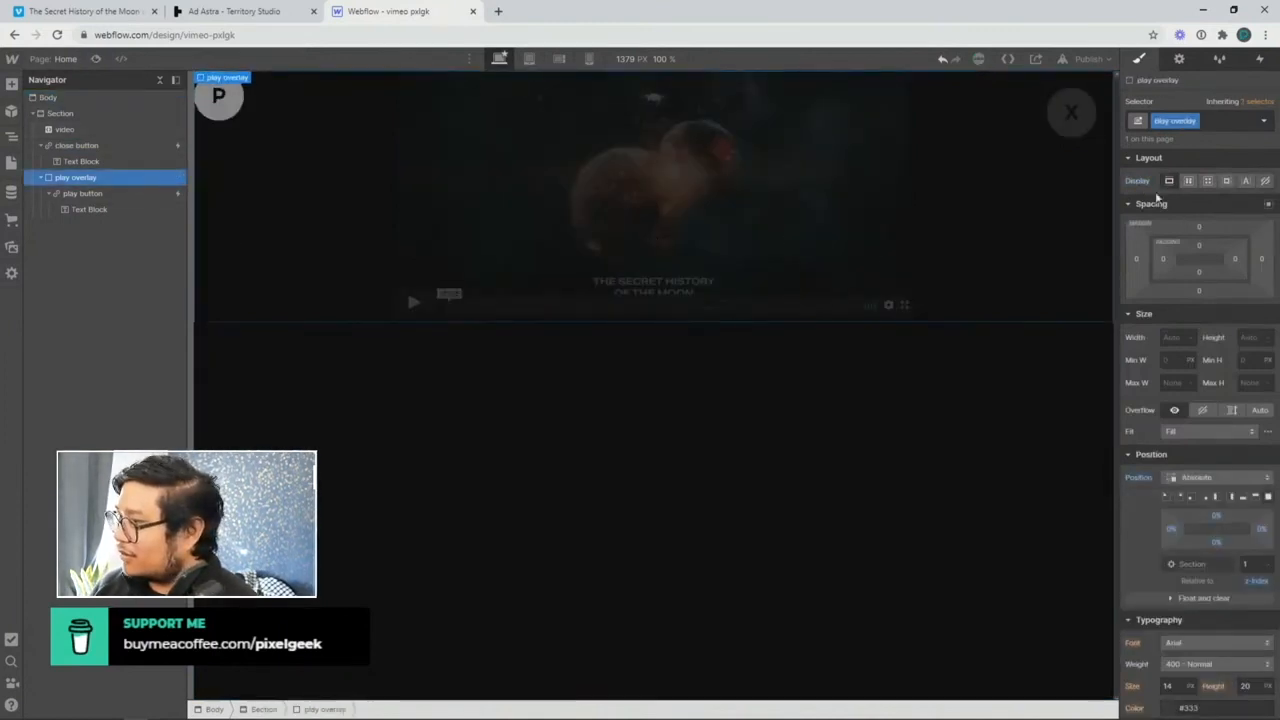
{"action": "left_click", "coordinate": [1189, 181]}
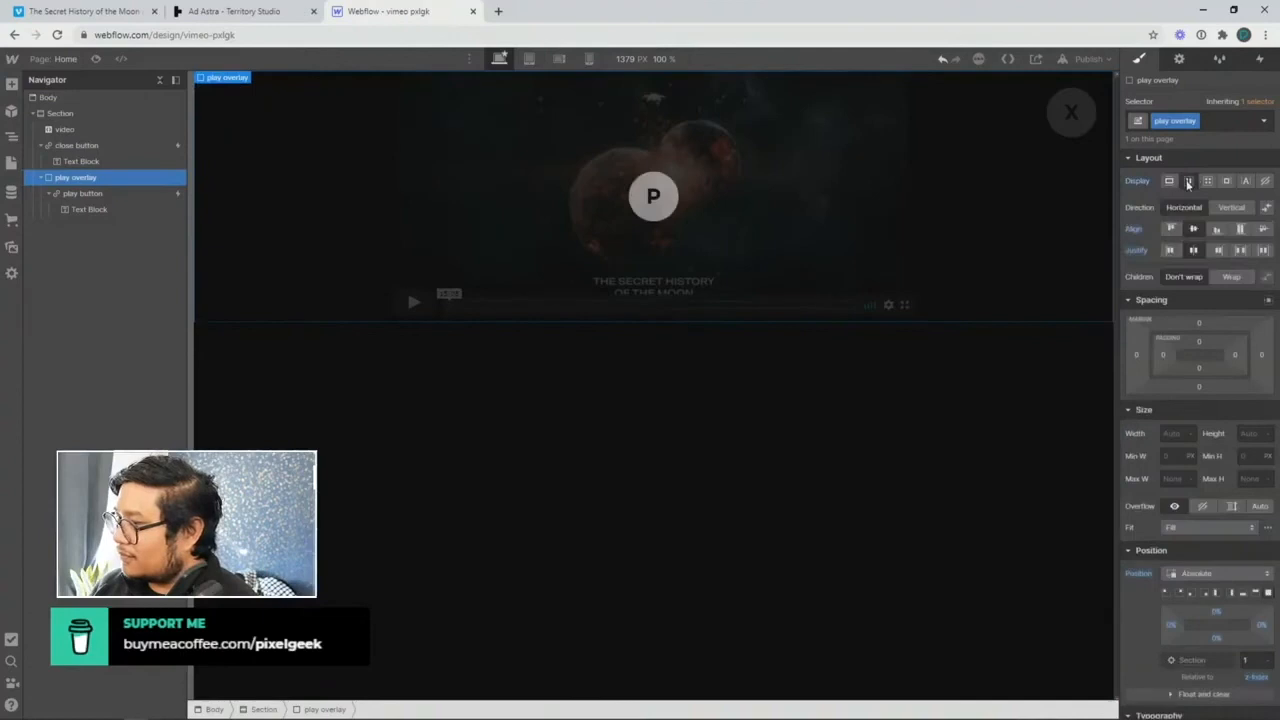
Step: Preview the page and test the play and close buttons twice, returning to the designer
{"action": "left_click", "coordinate": [96, 59]}
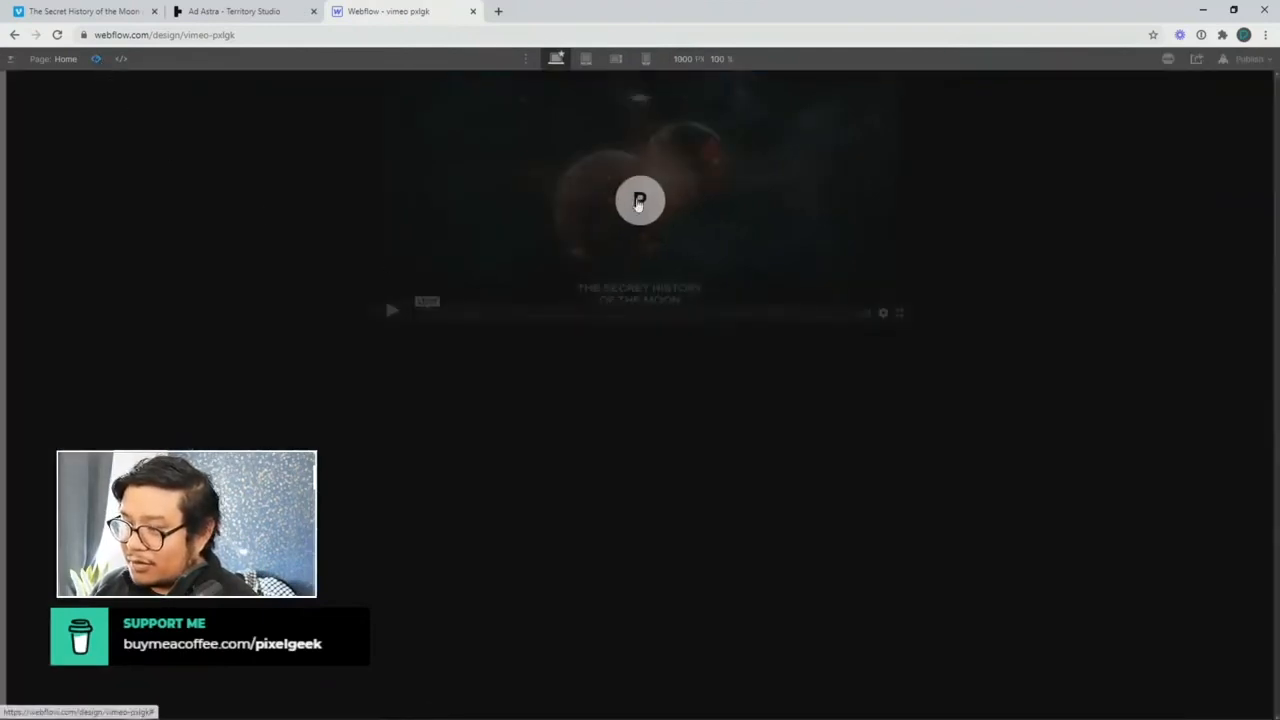
{"action": "left_click", "coordinate": [639, 203]}
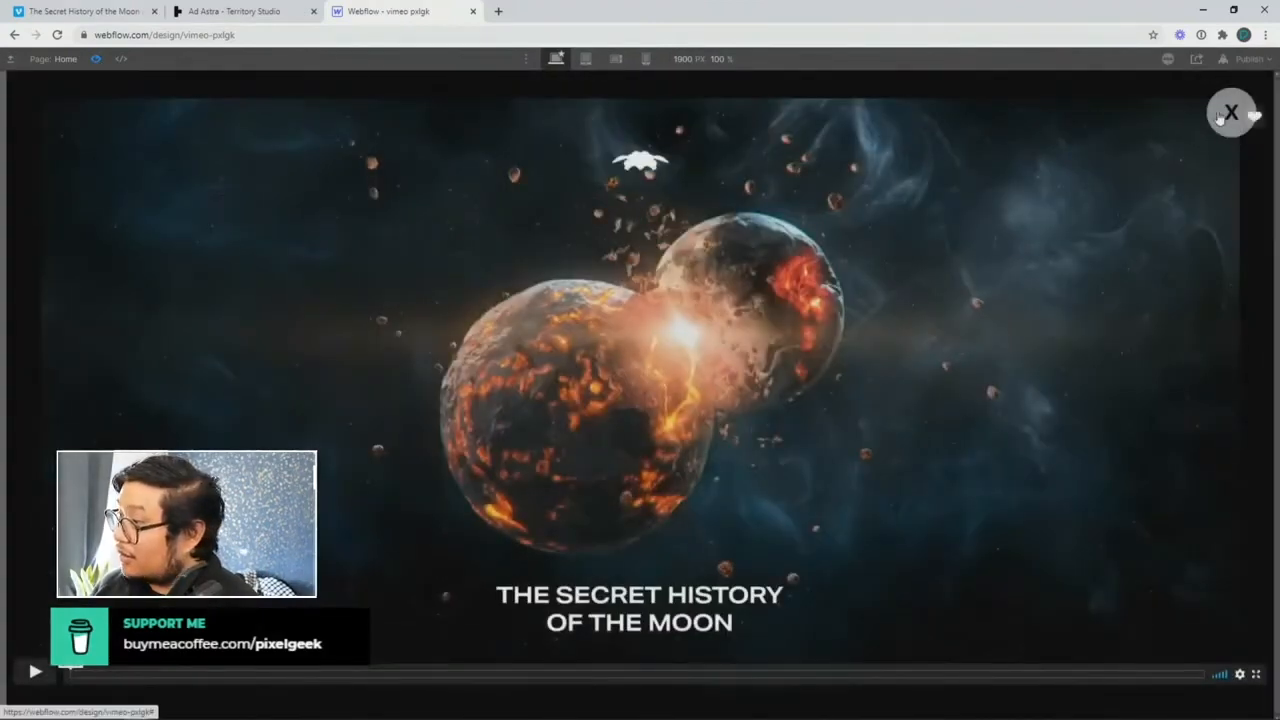
{"action": "left_click", "coordinate": [1225, 113]}
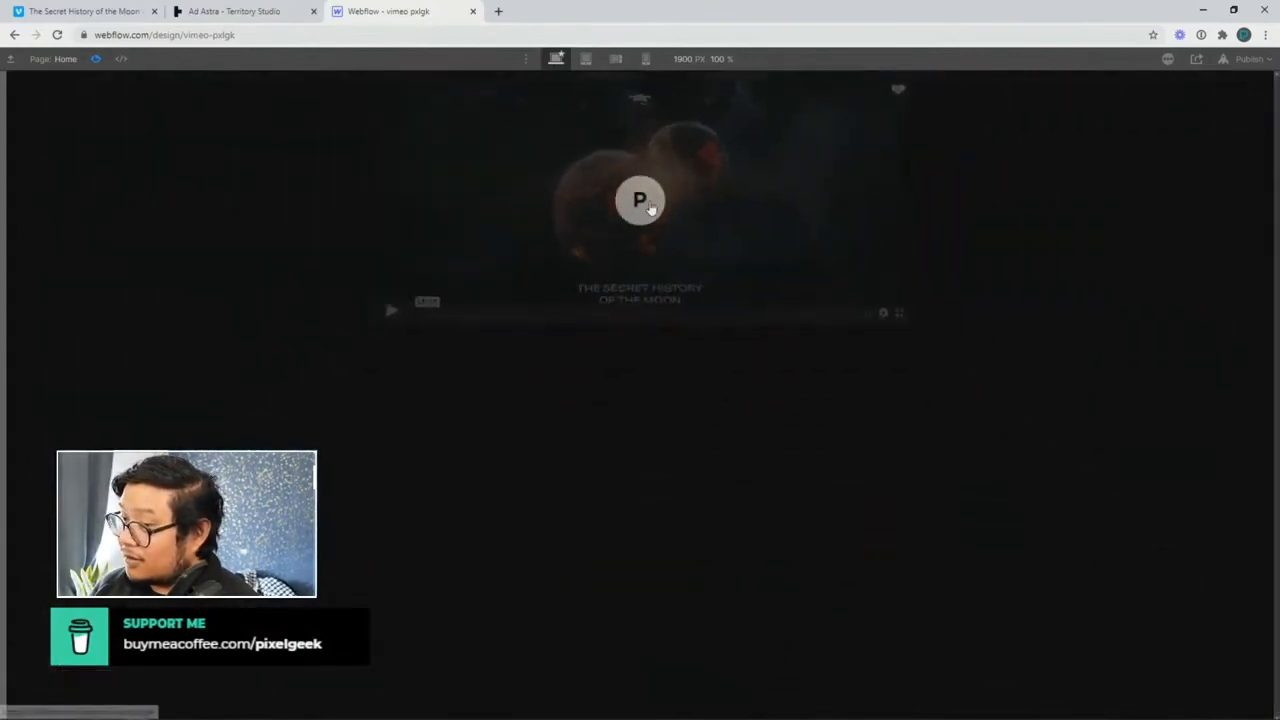
{"action": "left_click", "coordinate": [651, 208]}
{"action": "left_click", "coordinate": [1225, 113]}
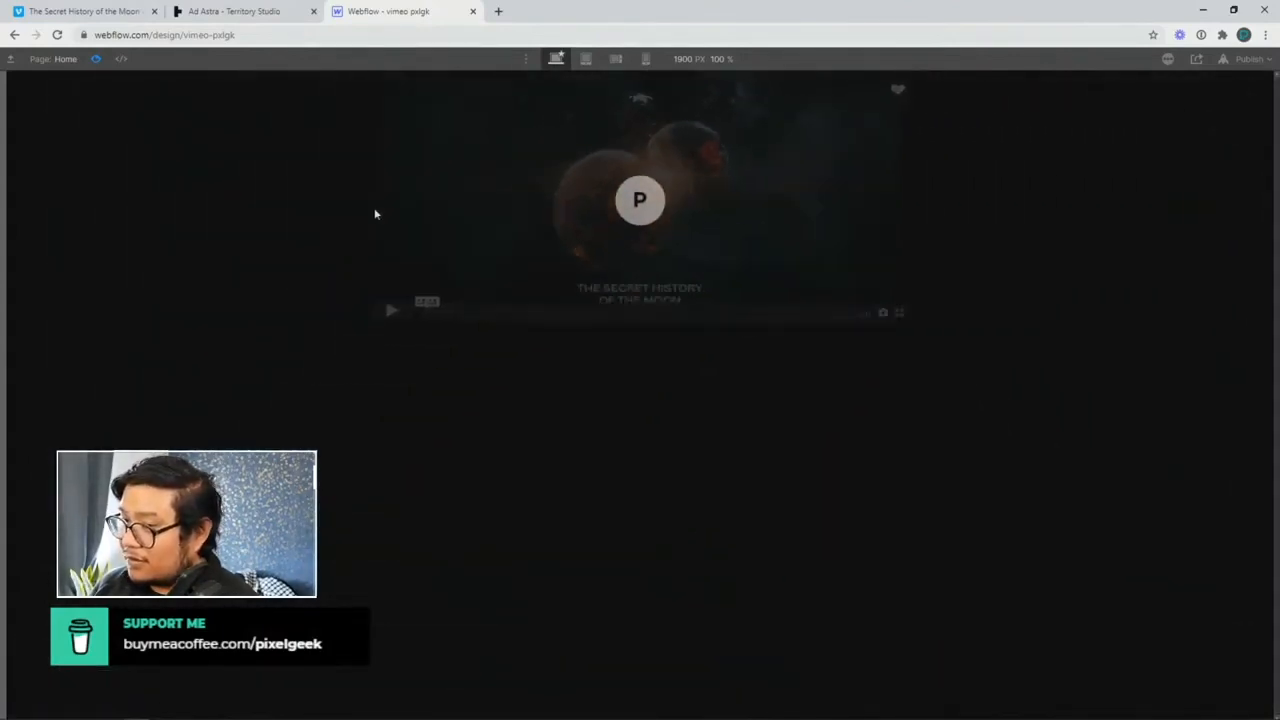
{"action": "left_click", "coordinate": [97, 59]}
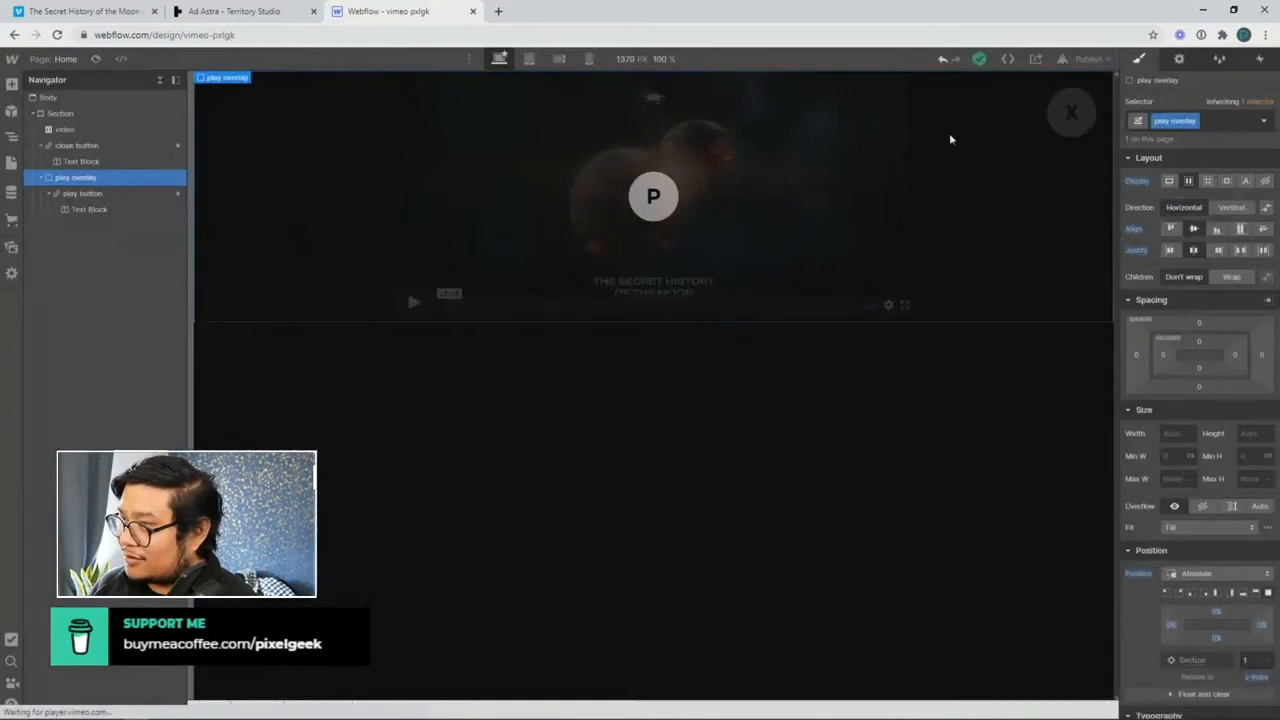
Step: Publish the site to vimeo-pxlgk.webflow.io and test the play button on the live page, closing that page when done
{"action": "left_click", "coordinate": [1082, 60]}
{"action": "left_click", "coordinate": [1038, 226]}
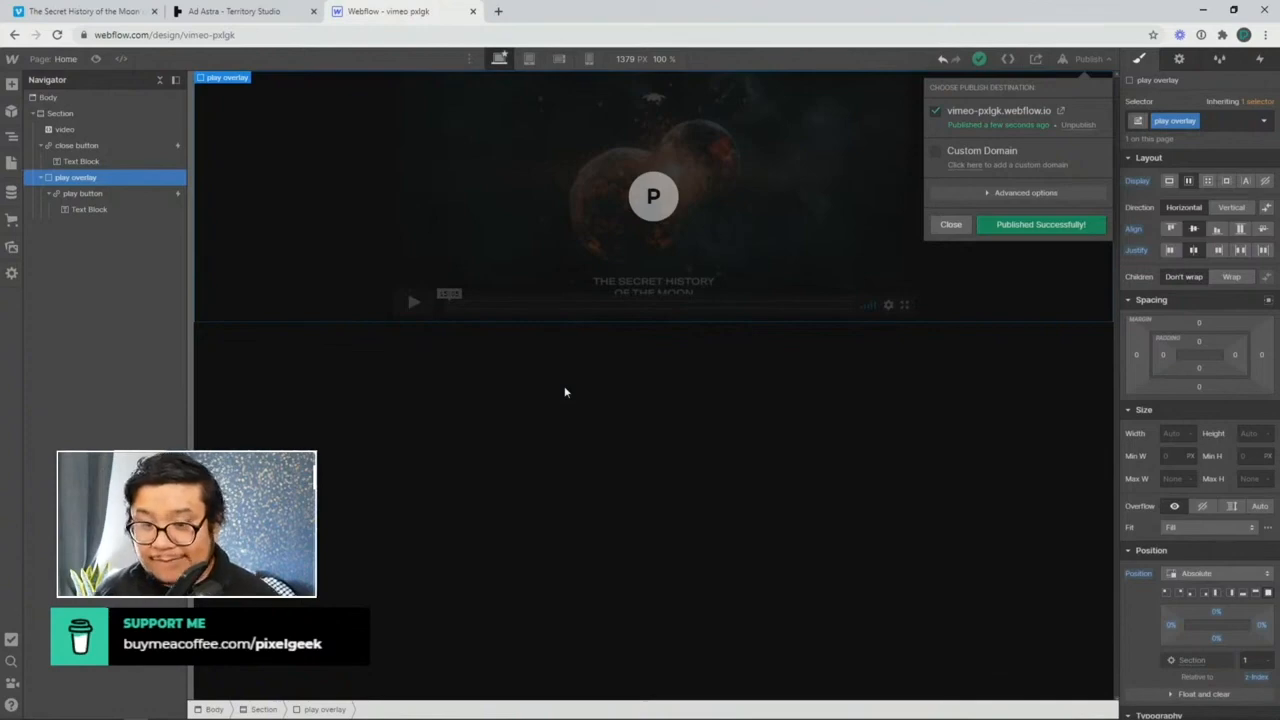
{"action": "left_click", "coordinate": [1062, 111]}
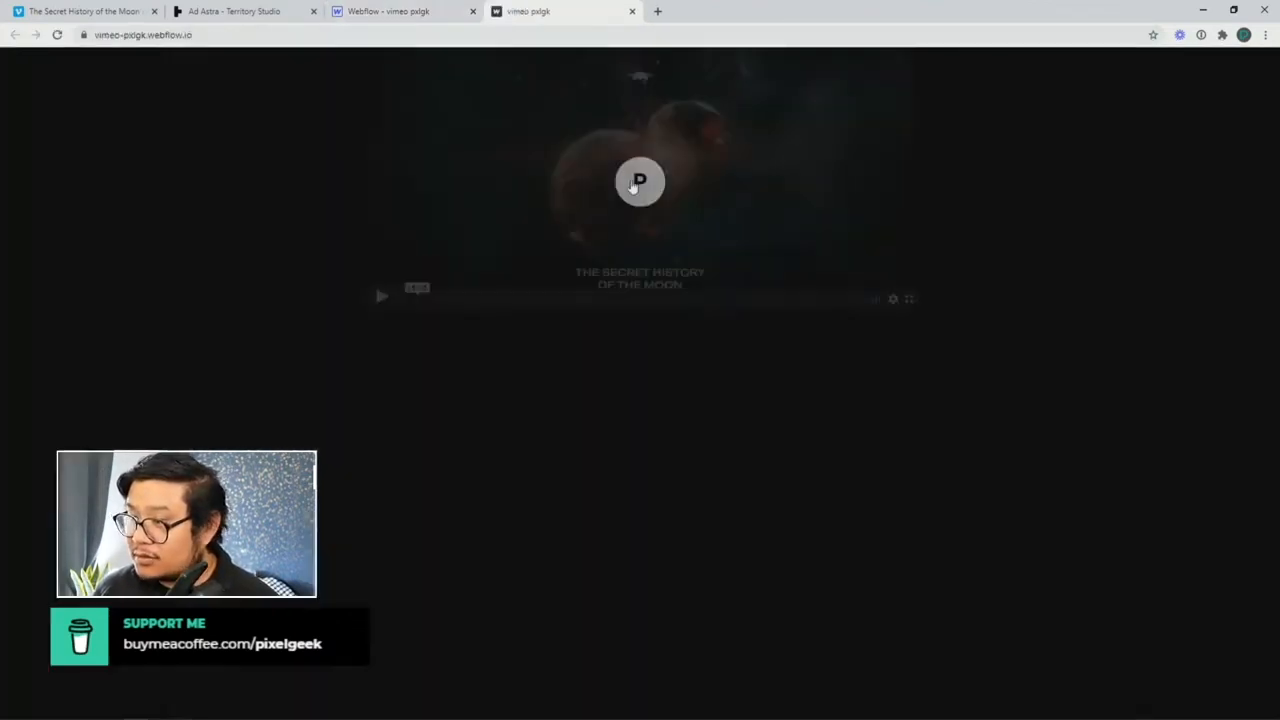
{"action": "left_click", "coordinate": [633, 186]}
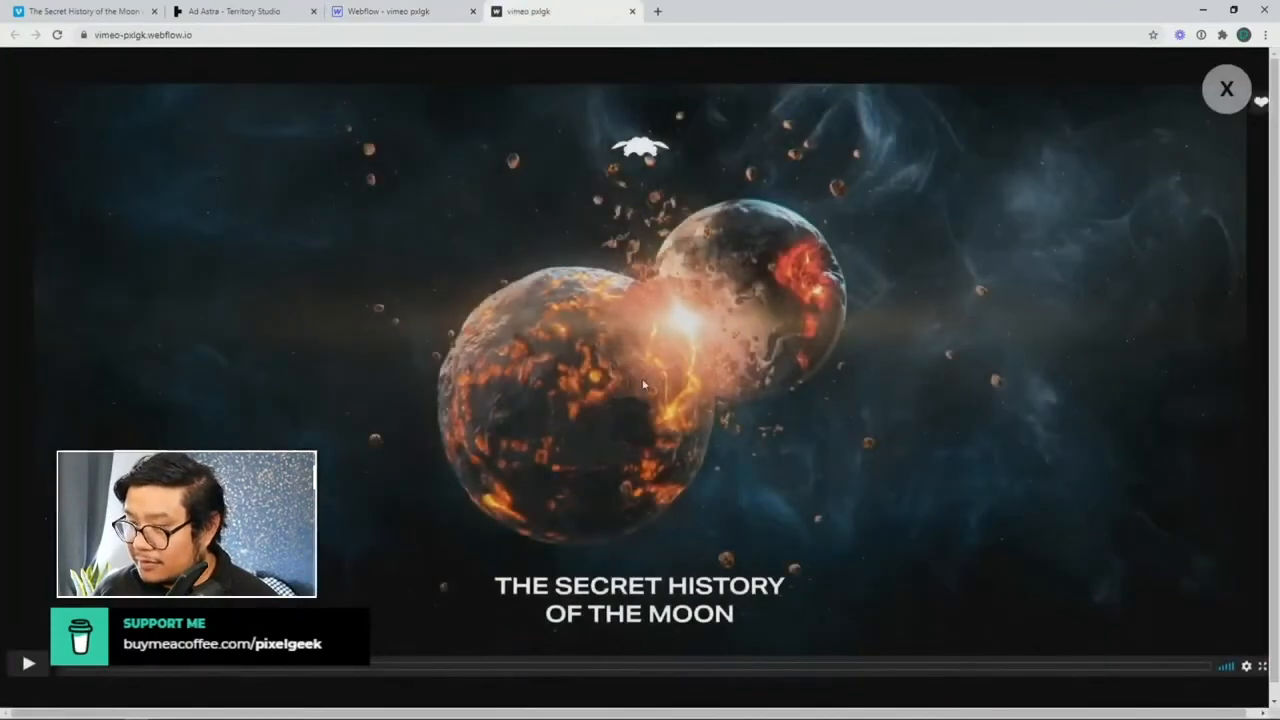
{"action": "left_click", "coordinate": [632, 11]}
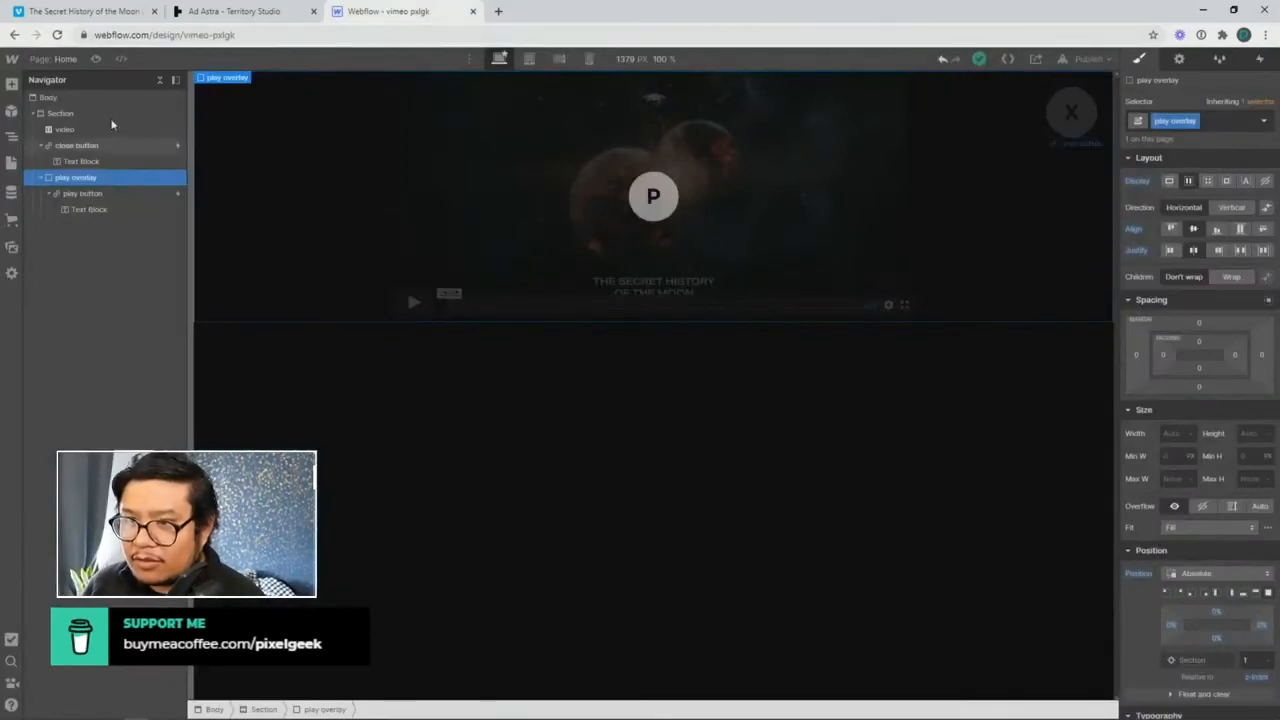
Step: Compare the Home page's custom code before the </body> tag with the play button's element ID
{"action": "left_click", "coordinate": [62, 58]}
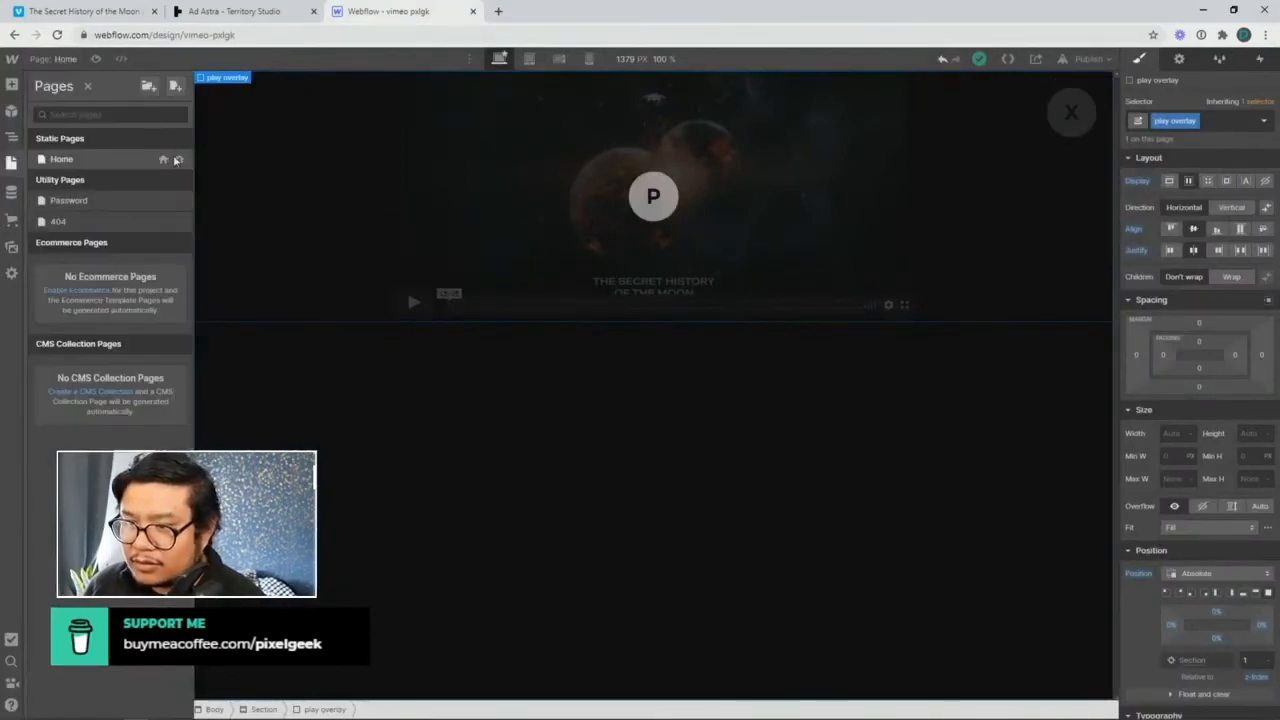
{"action": "left_click", "coordinate": [178, 160]}
{"action": "scroll", "coordinate": [286, 405], "scroll_direction": "down", "scroll_amount": 15}
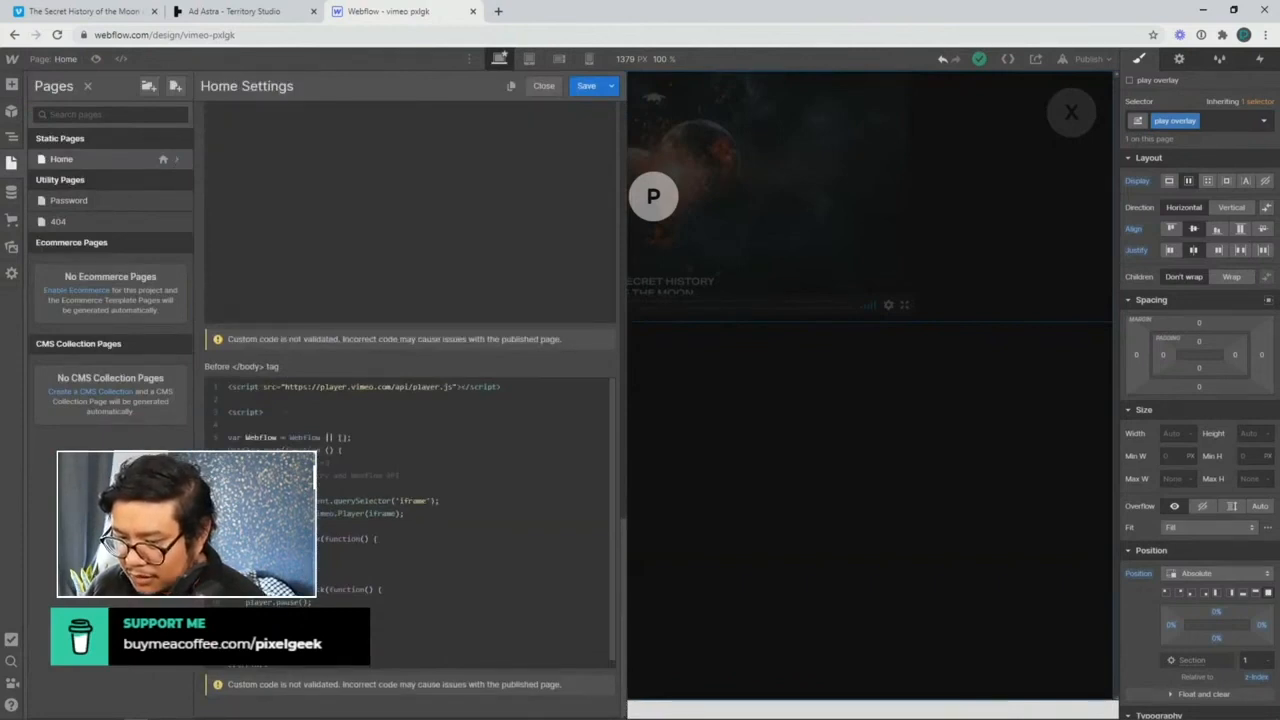
{"action": "left_click", "coordinate": [839, 258]}
{"action": "left_click", "coordinate": [658, 208]}
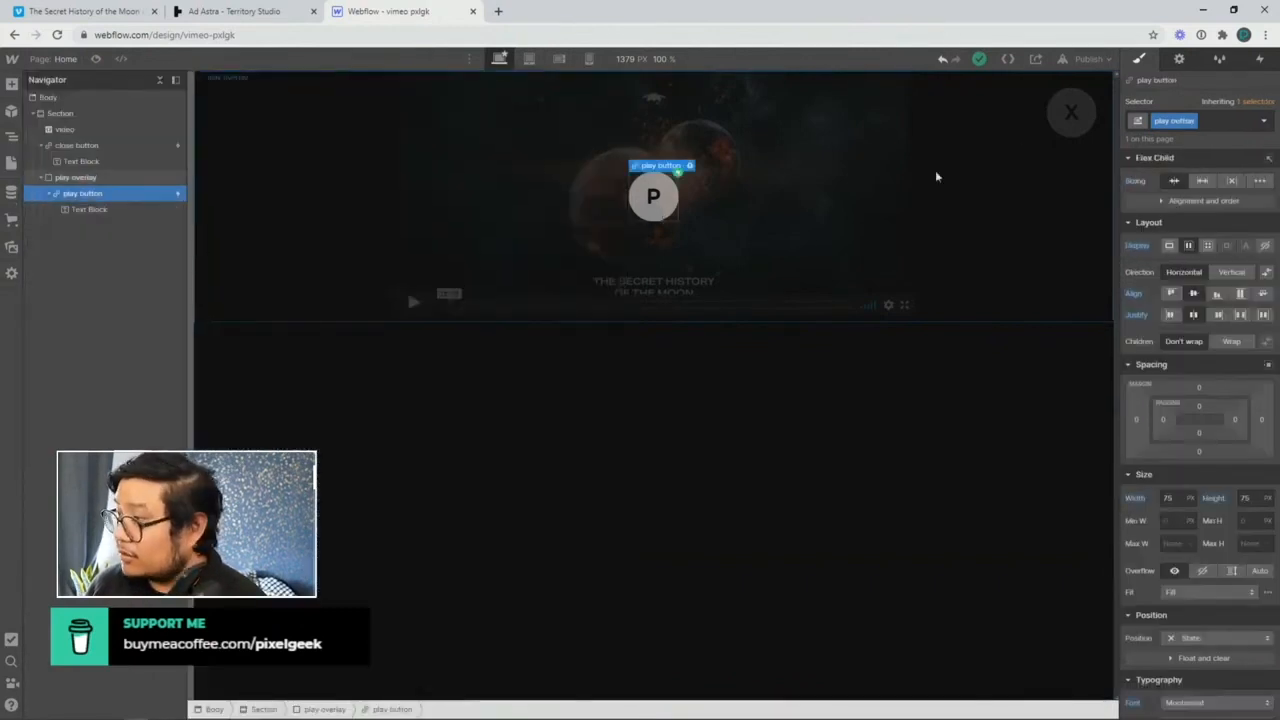
{"action": "left_click", "coordinate": [1178, 58]}
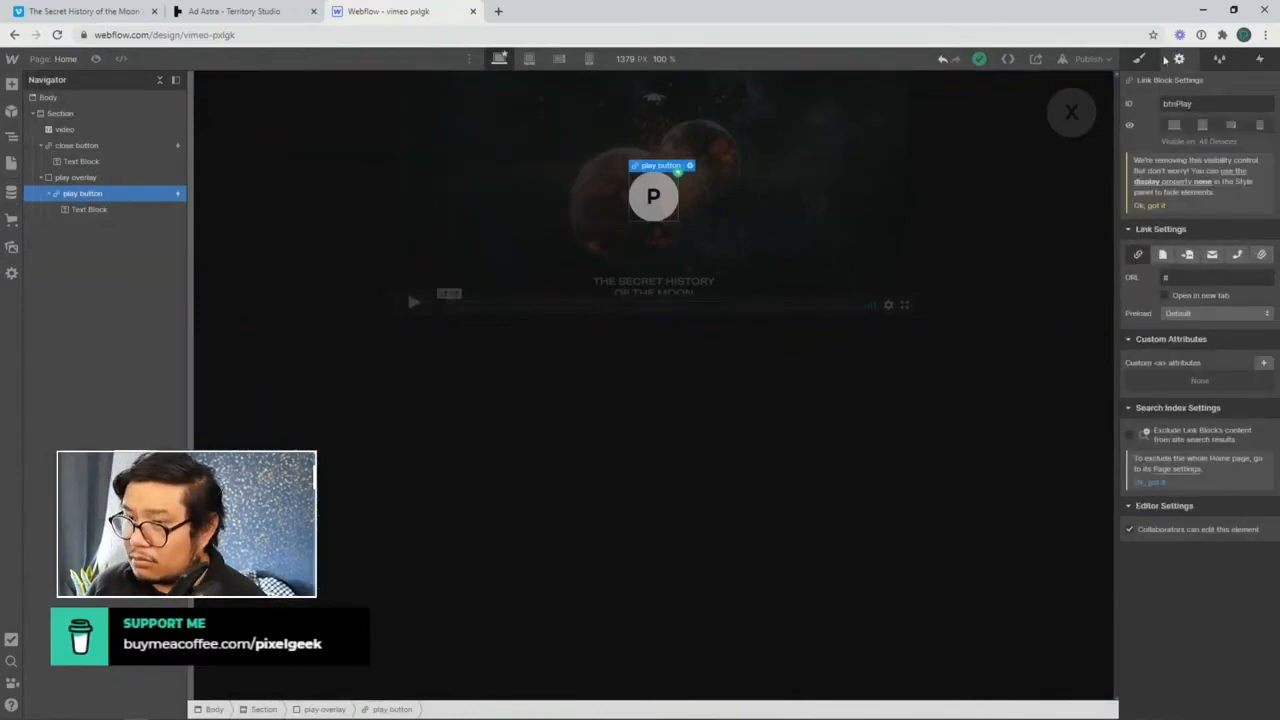
{"action": "left_click", "coordinate": [50, 62]}
{"action": "scroll", "coordinate": [374, 448], "scroll_direction": "down", "scroll_amount": 10}
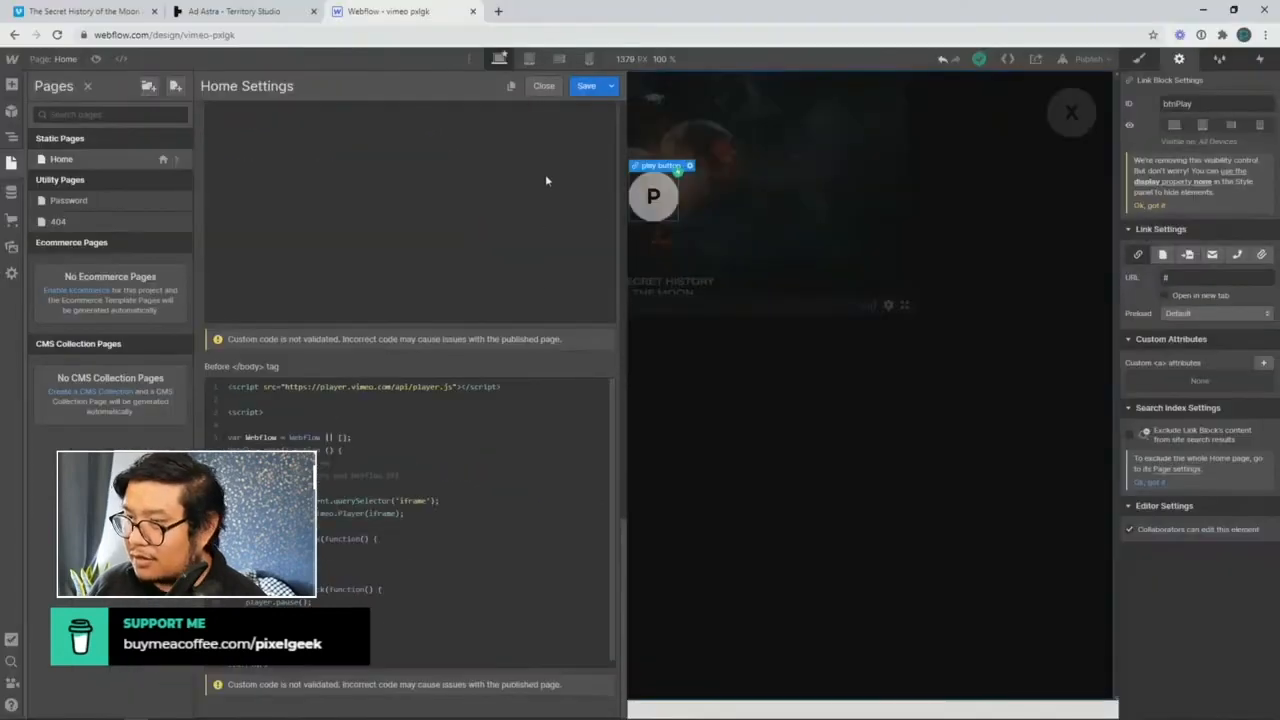
{"action": "left_click", "coordinate": [586, 86]}
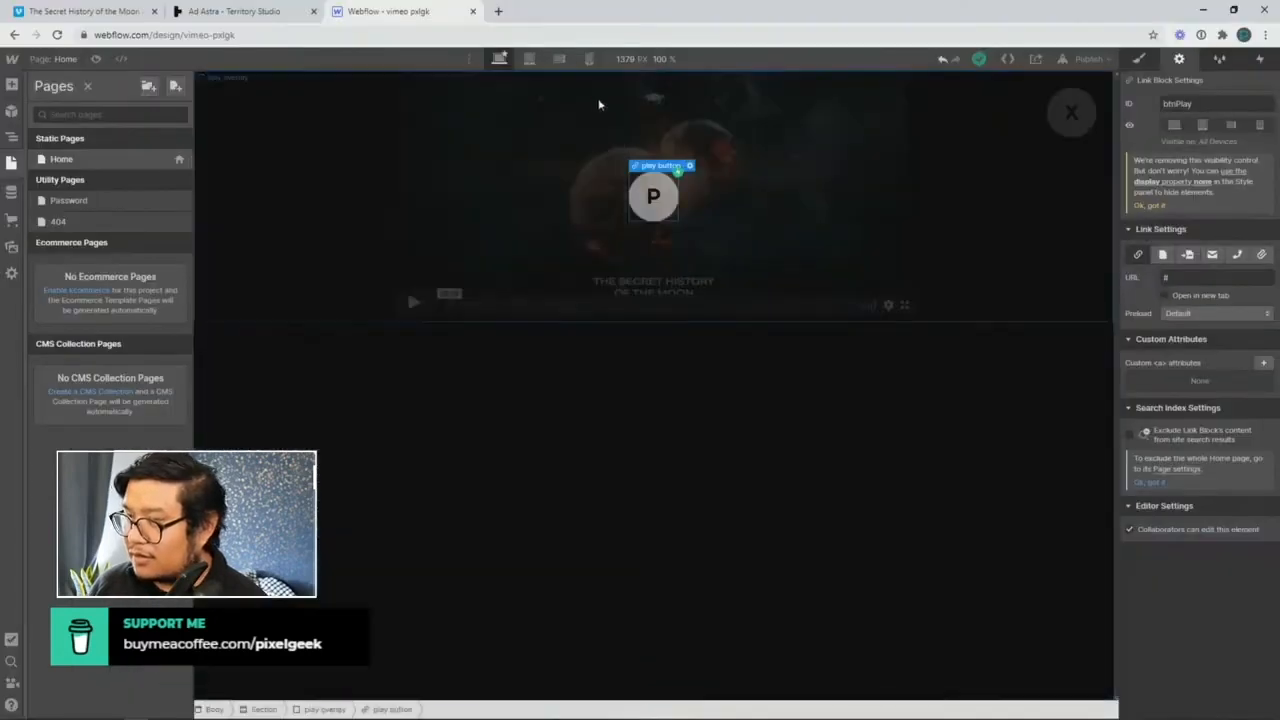
Step: Change the close button's element ID to btnPause
{"action": "key", "text": "z"}
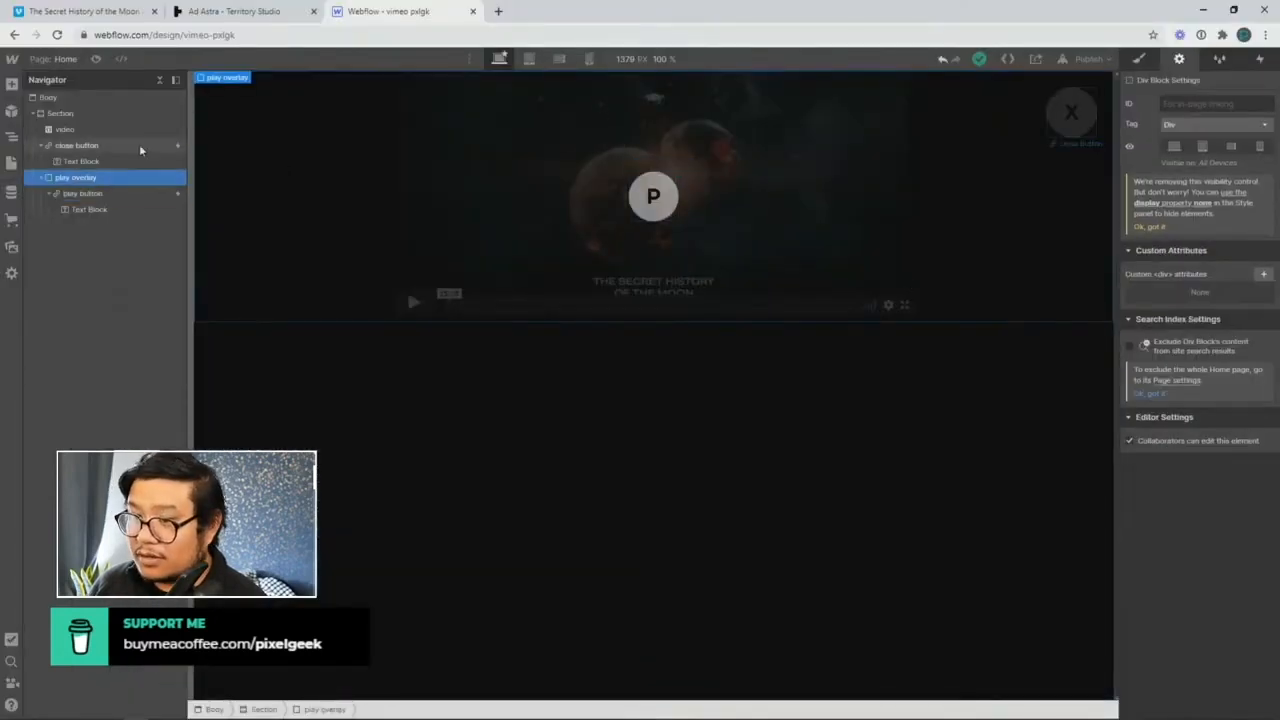
{"action": "left_click", "coordinate": [139, 145]}
{"action": "left_click_drag", "start_coordinate": [1176, 103], "coordinate": [1224, 105]}
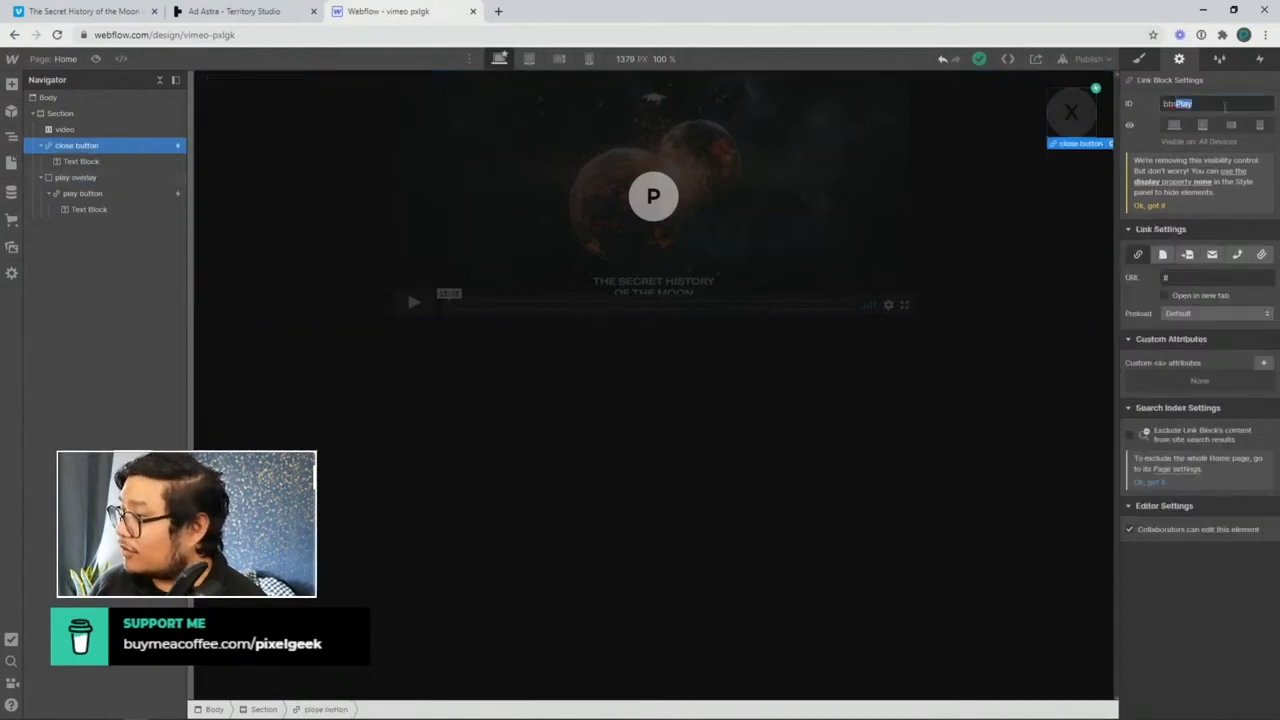
{"action": "type", "text": "P"}
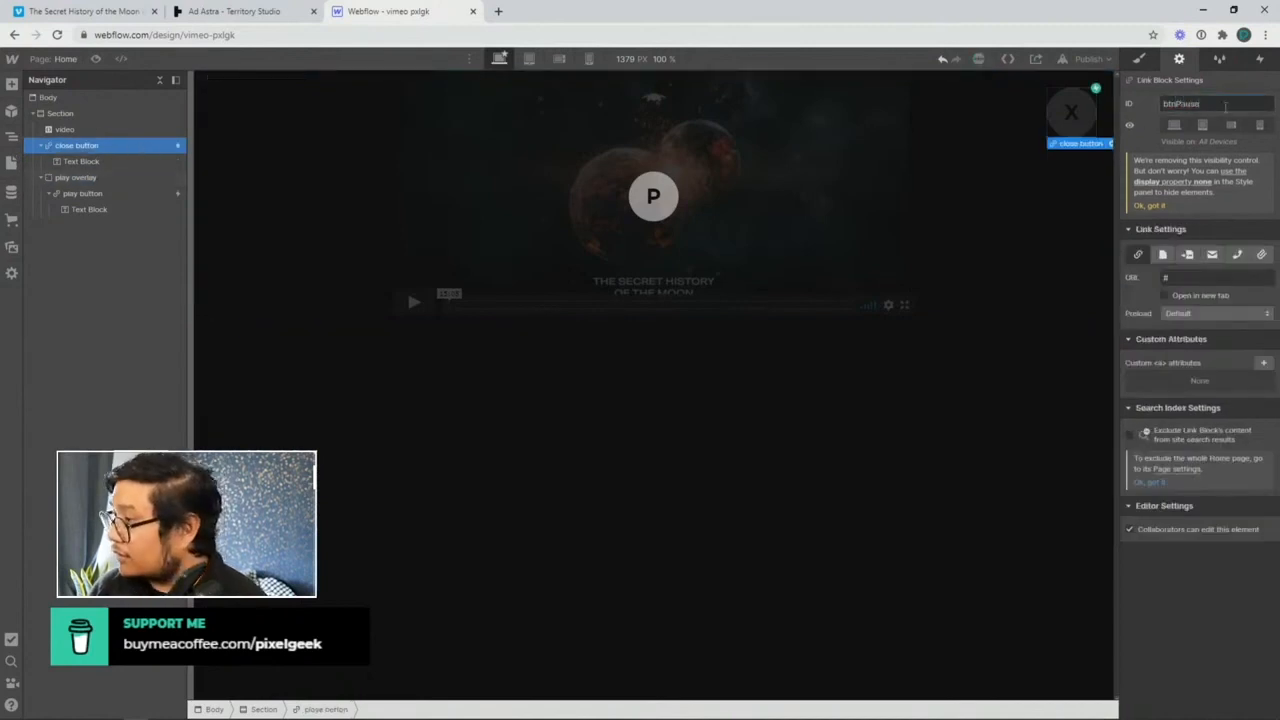
Step: Republish the site to vimeo-pxlgk.webflow.io with the corrected close button ID and open the live page
{"action": "left_click", "coordinate": [1088, 58]}
{"action": "left_click", "coordinate": [1040, 226]}
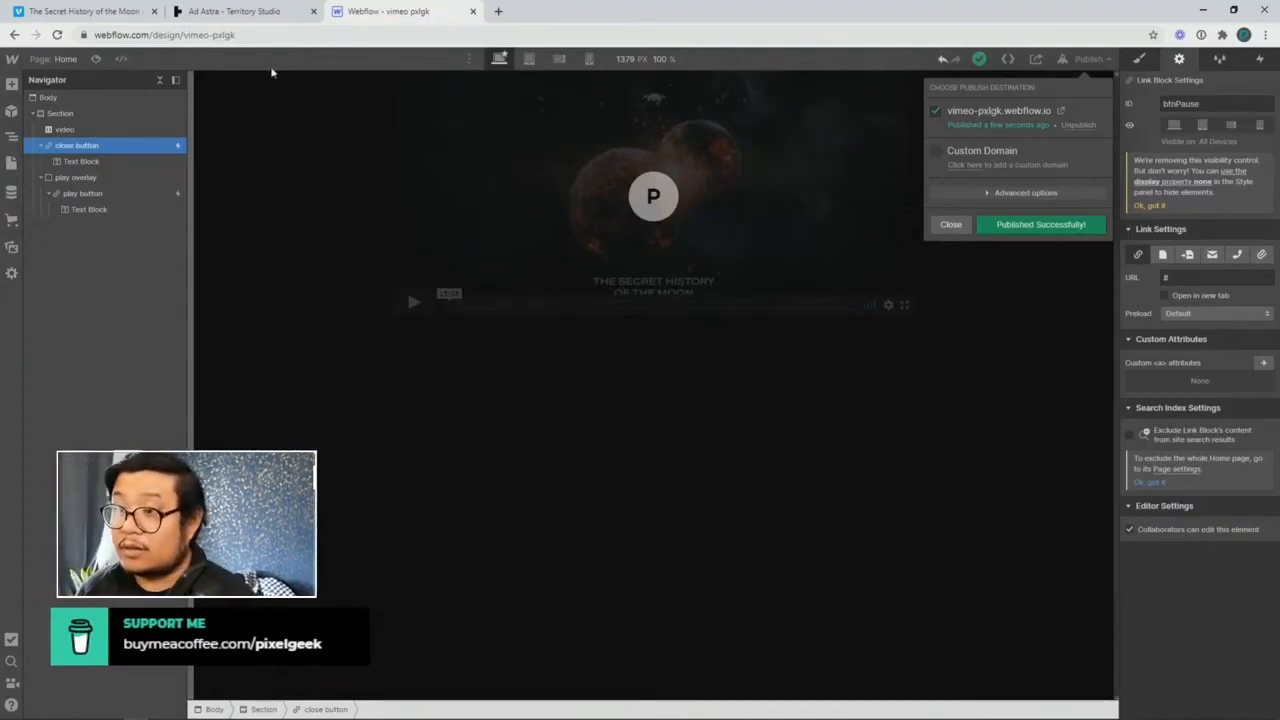
{"action": "left_click", "coordinate": [1061, 112]}
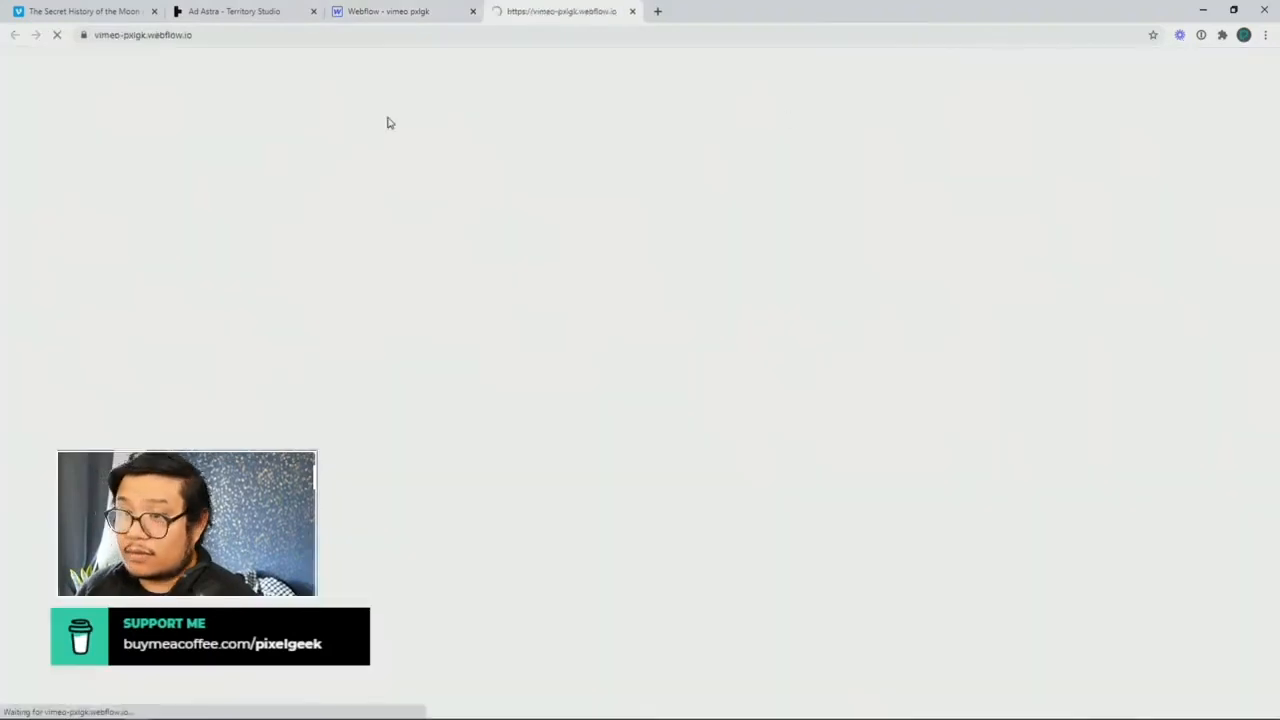
Step: Test starting and closing the video twice with the play and close buttons on the live page
{"action": "left_click", "coordinate": [645, 190]}
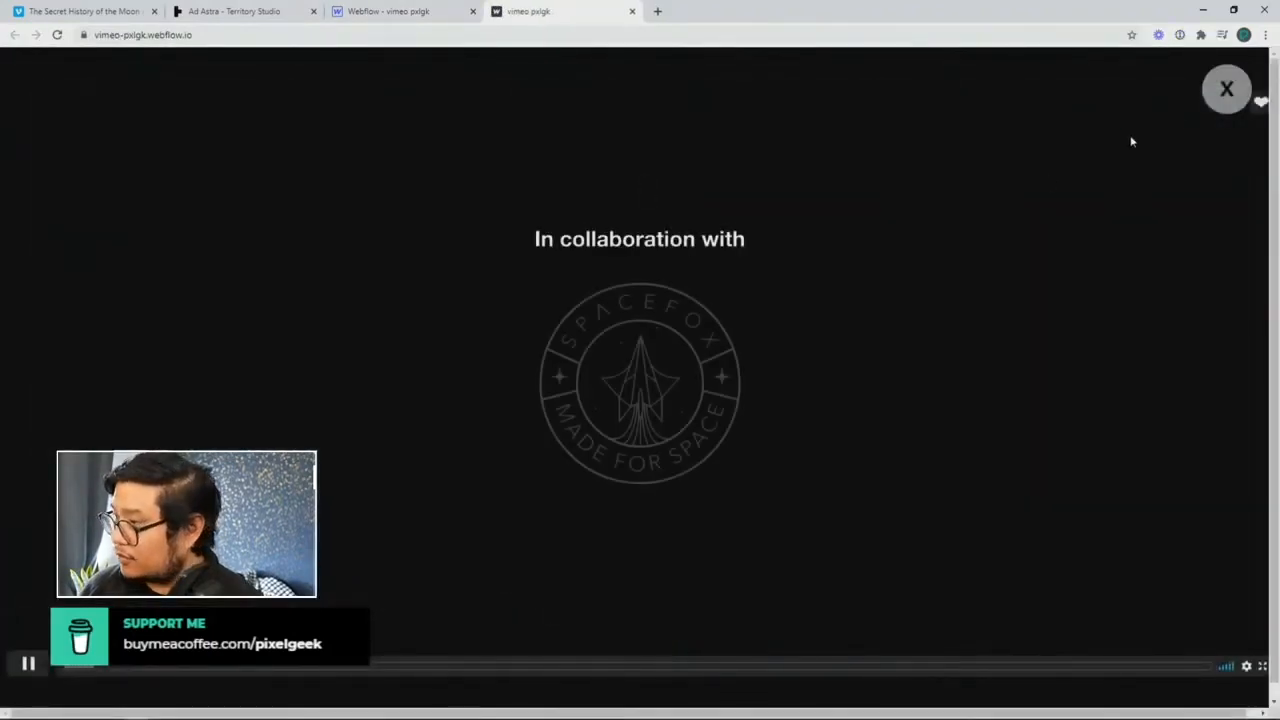
{"action": "left_click", "coordinate": [1218, 95]}
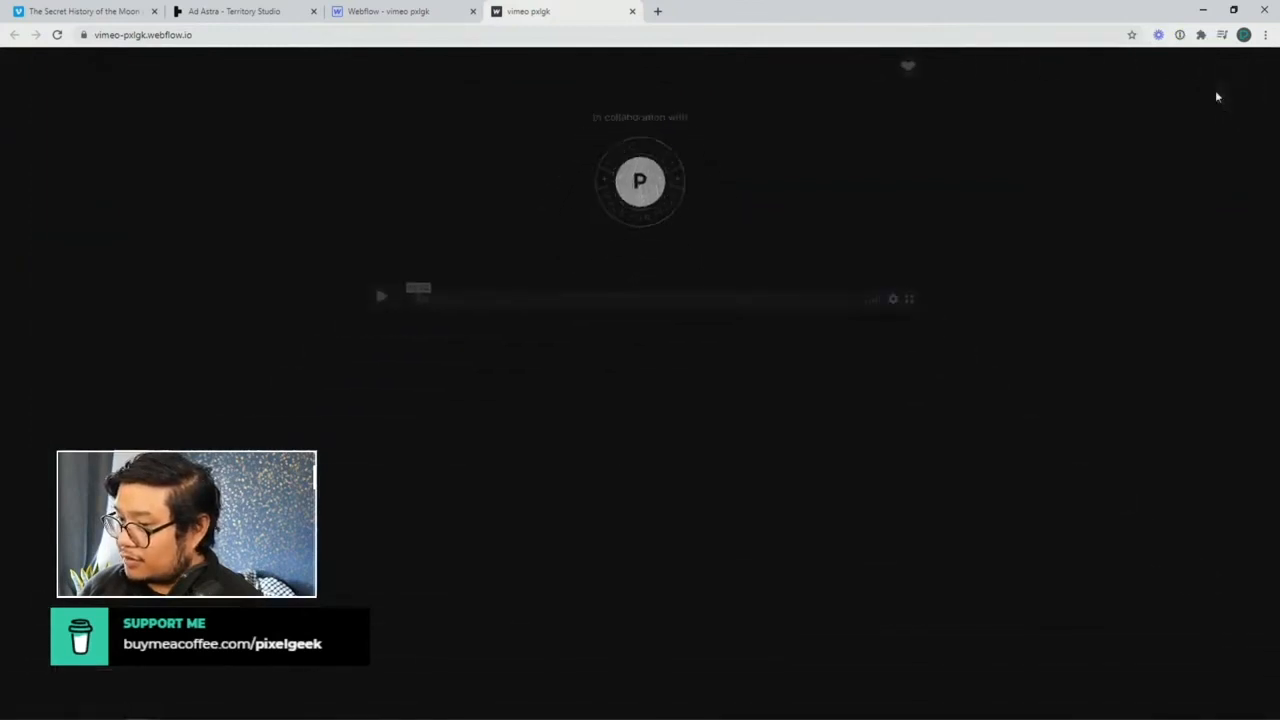
{"action": "left_click", "coordinate": [636, 195]}
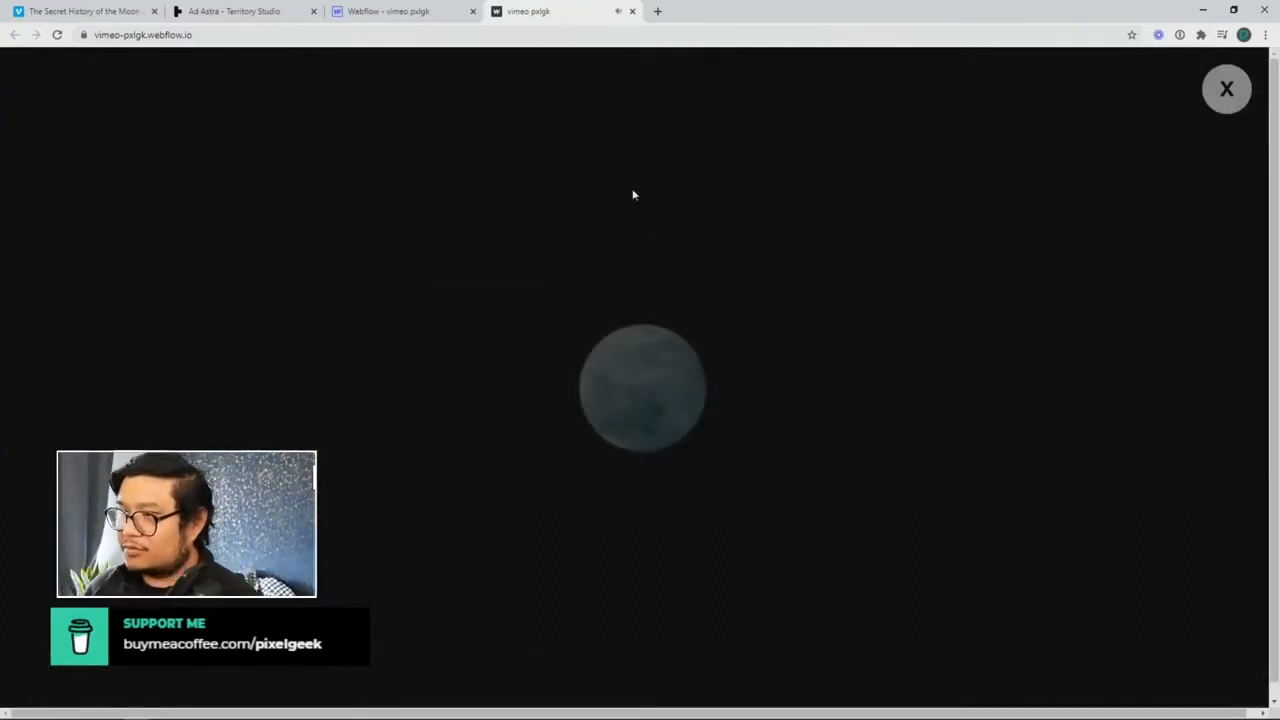
{"action": "left_click", "coordinate": [1227, 90]}
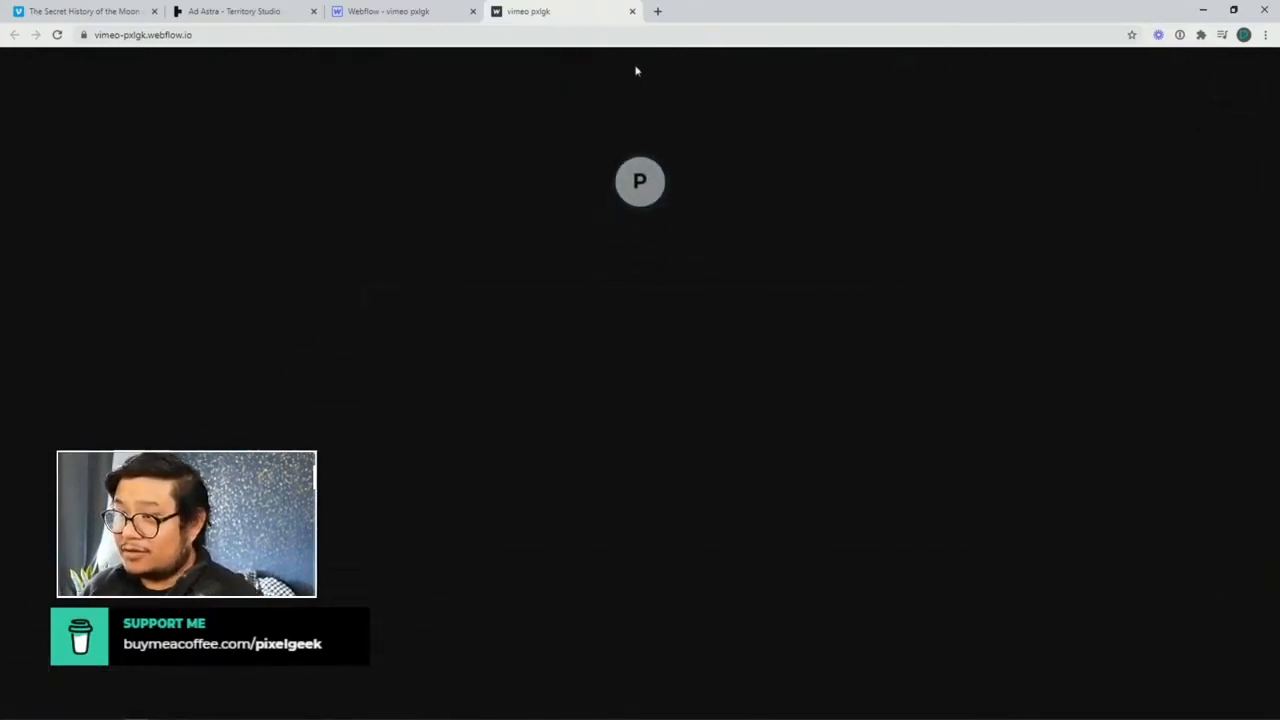
Step: Switch to the Ad Astra reference page, end its video to compare the close behaviour, and return to the live page
{"action": "left_click", "coordinate": [257, 11]}
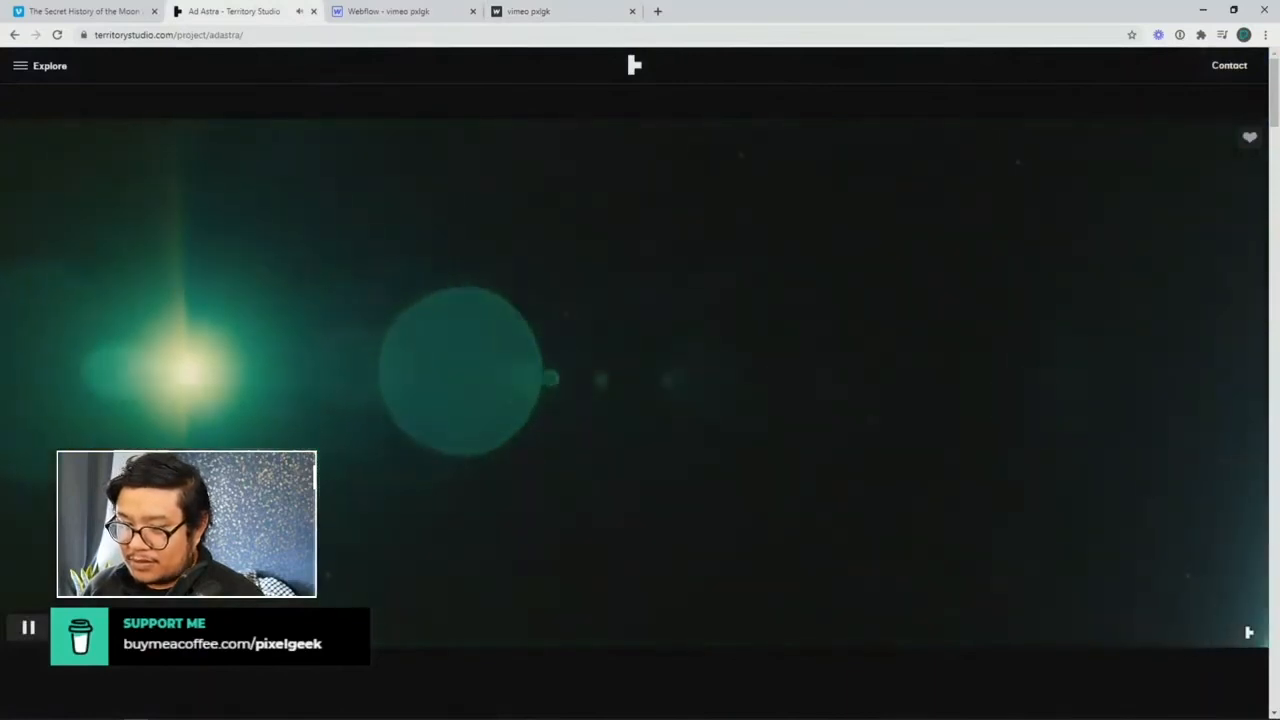
{"action": "left_click", "coordinate": [21, 640]}
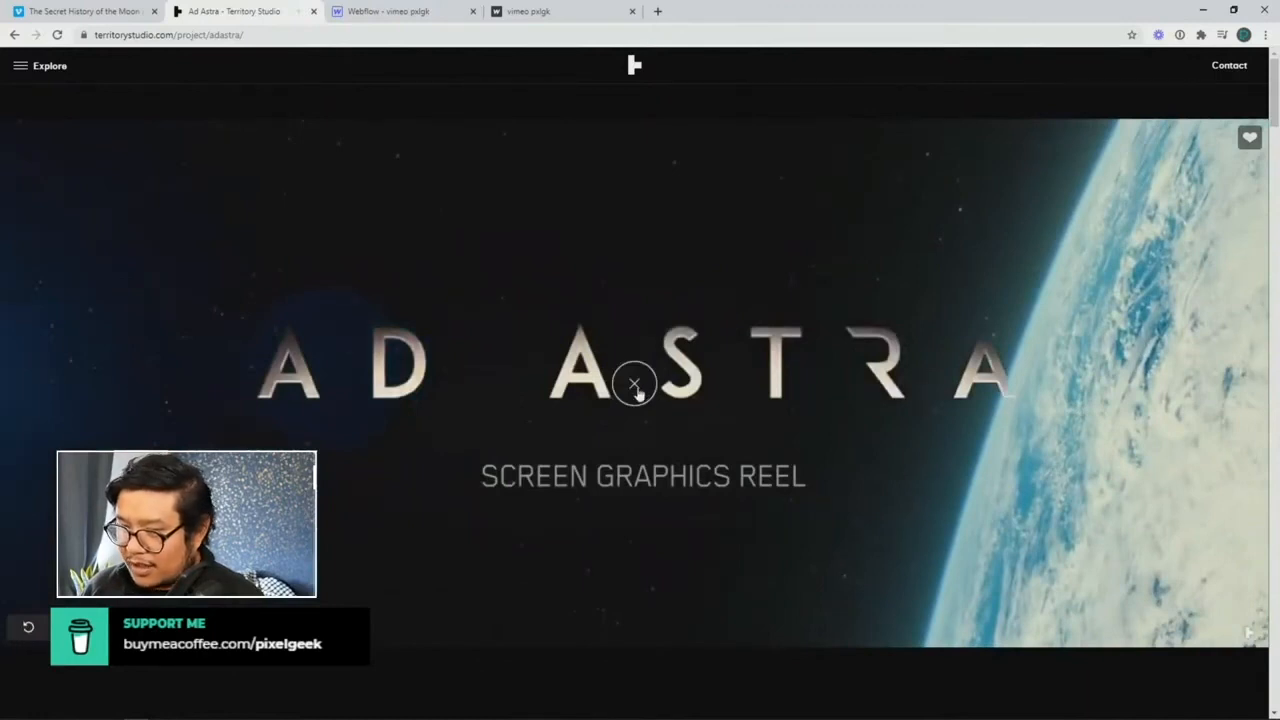
{"action": "left_click", "coordinate": [636, 385]}
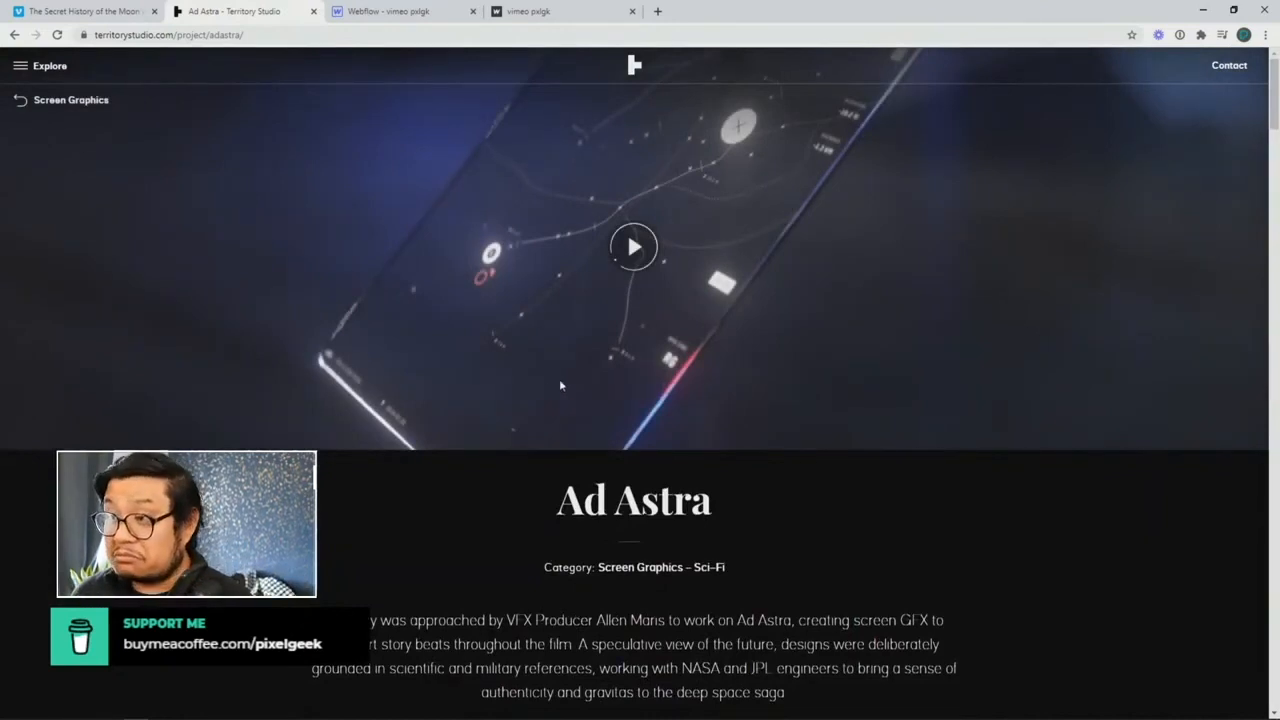
{"action": "left_click", "coordinate": [503, 16]}
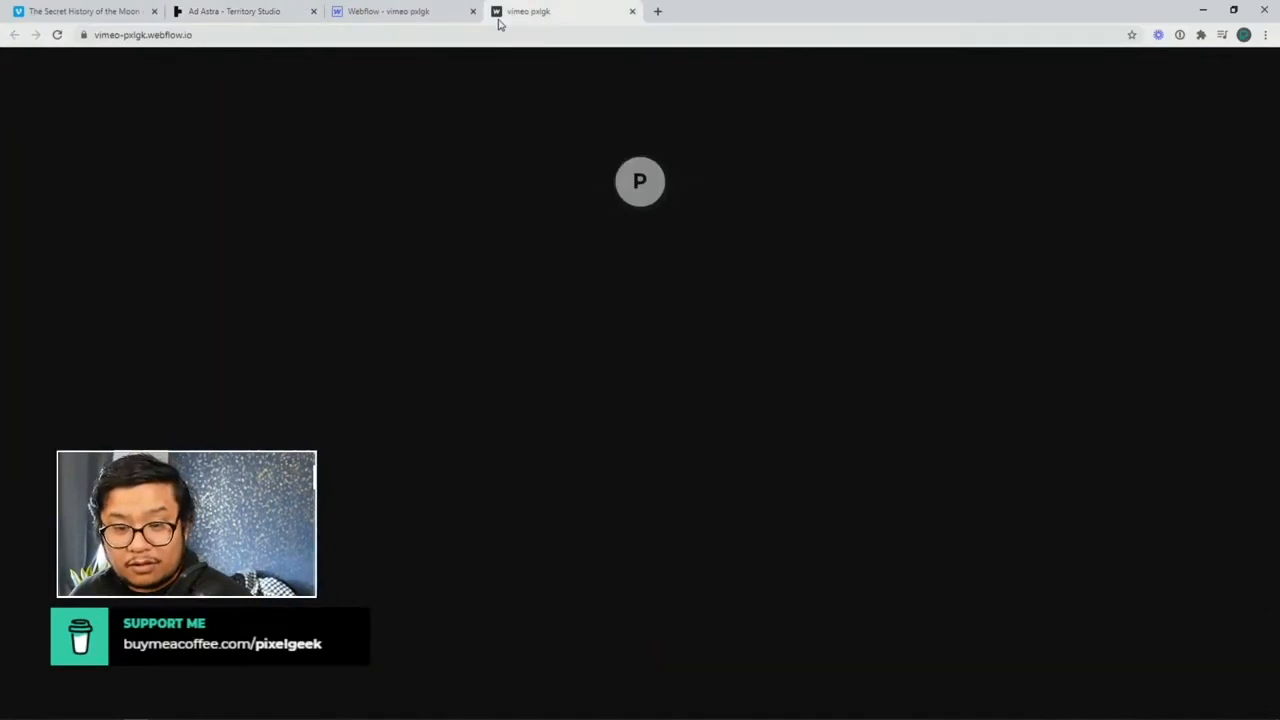